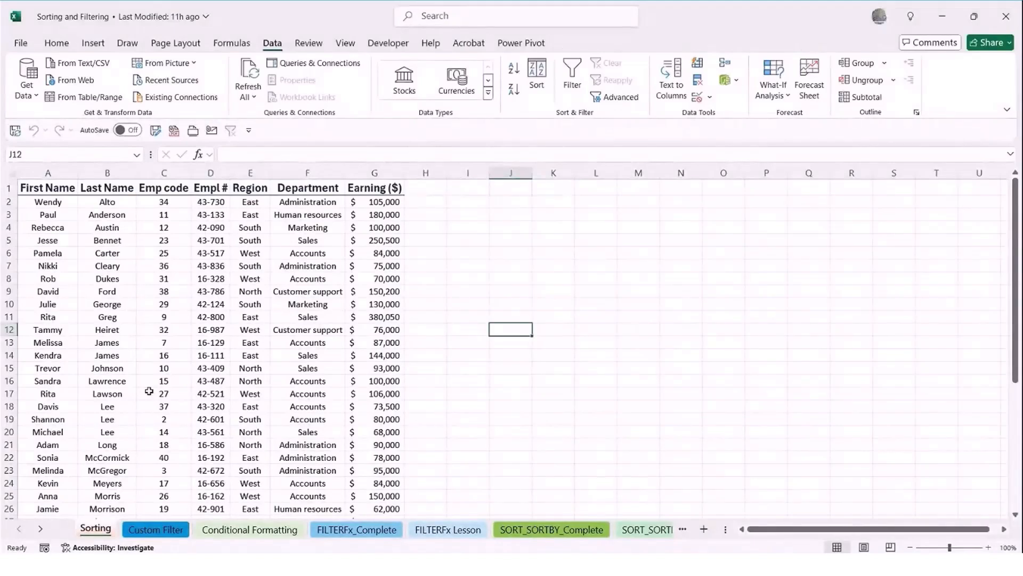
pyautogui.click(58, 44)
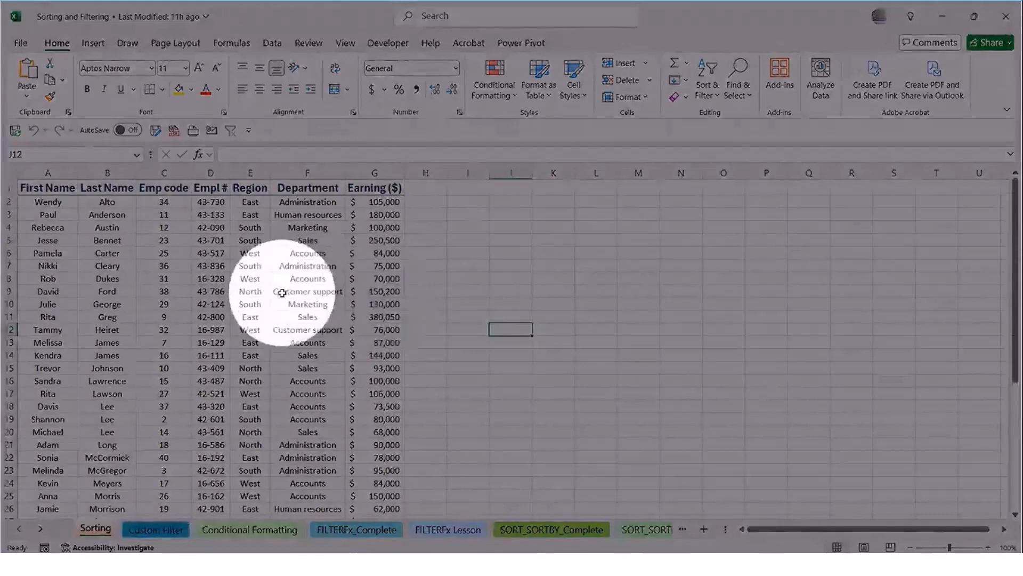
pyautogui.click(283, 301)
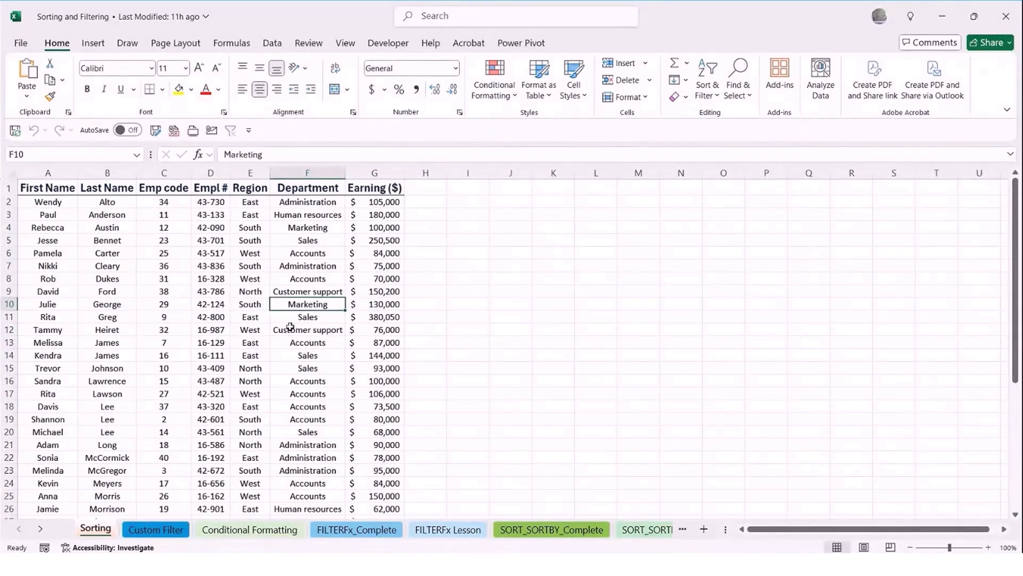
pyautogui.click(297, 253)
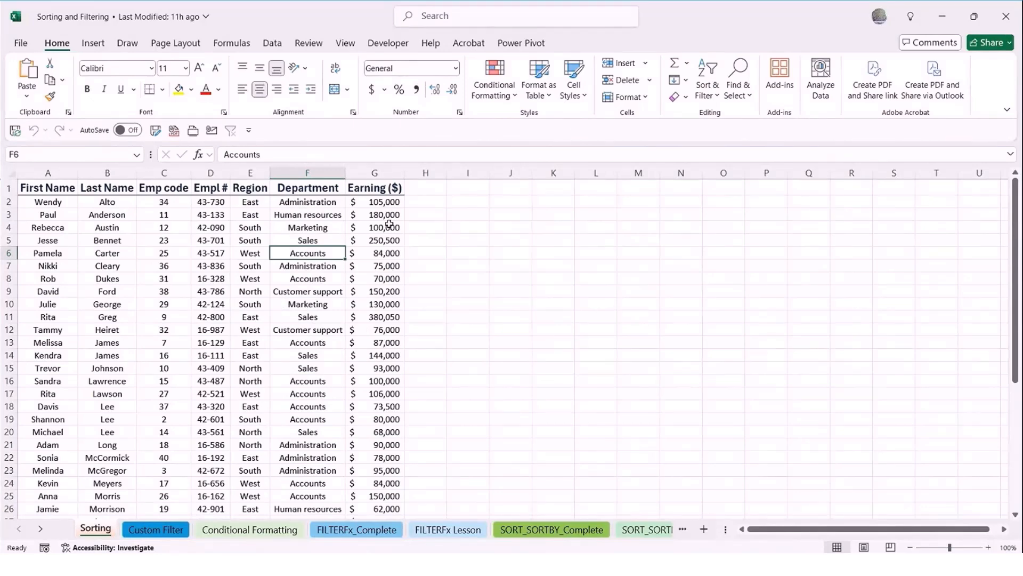
pyautogui.click(388, 240)
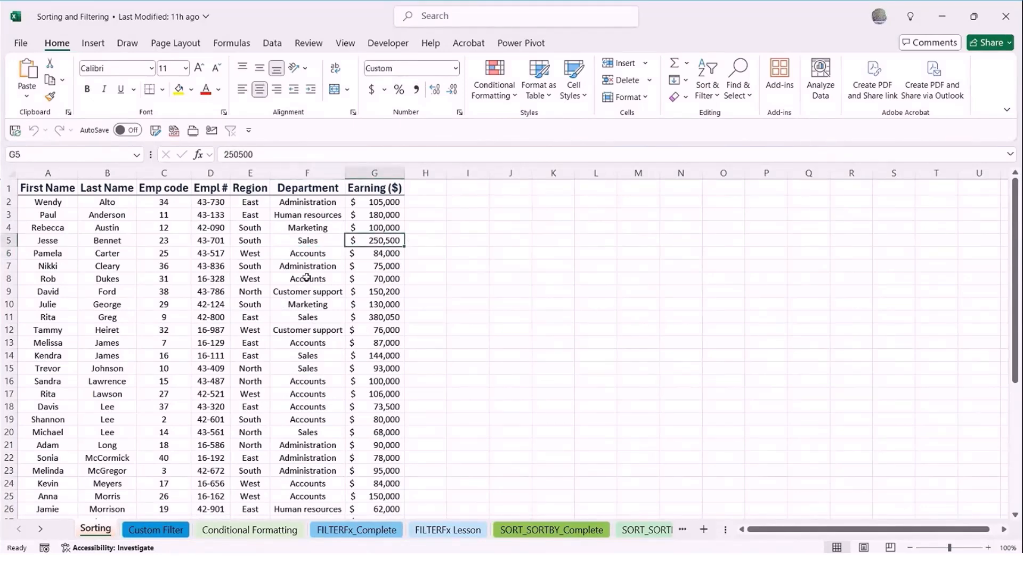
pyautogui.click(295, 265)
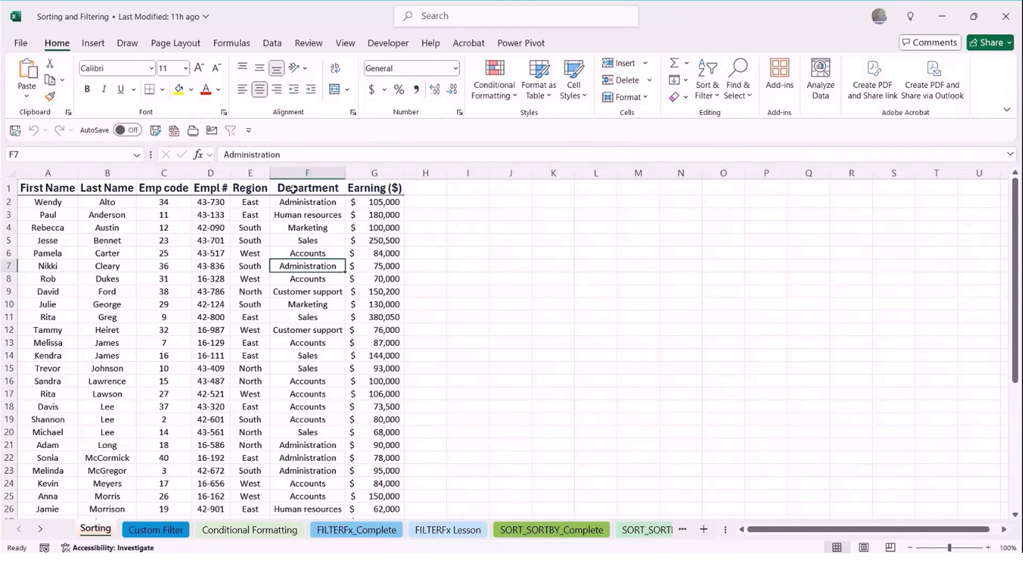
# Sort the employee table by the Department column from A to Z and look through the grouped rows
pyautogui.click(309, 316)
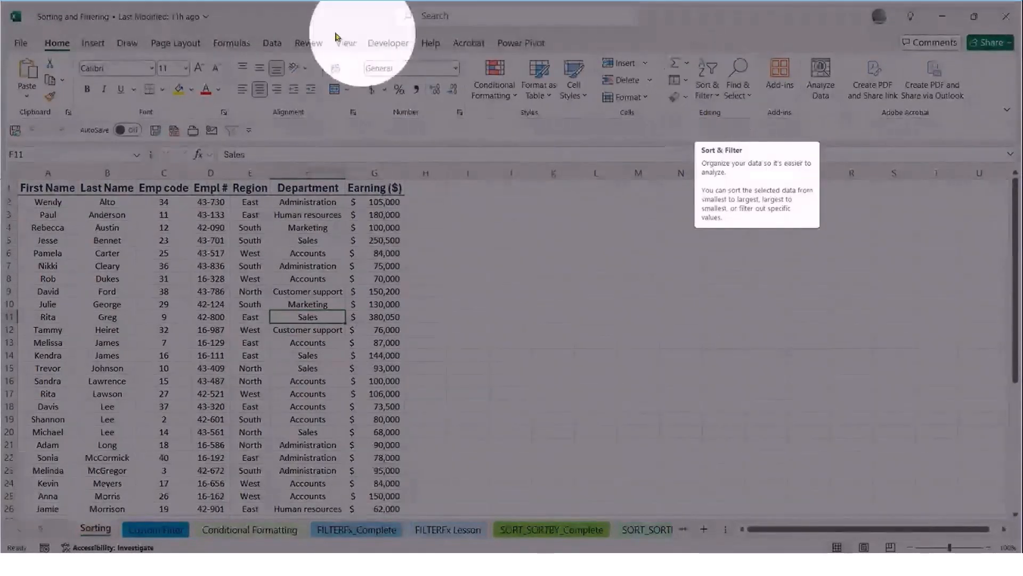
pyautogui.click(272, 43)
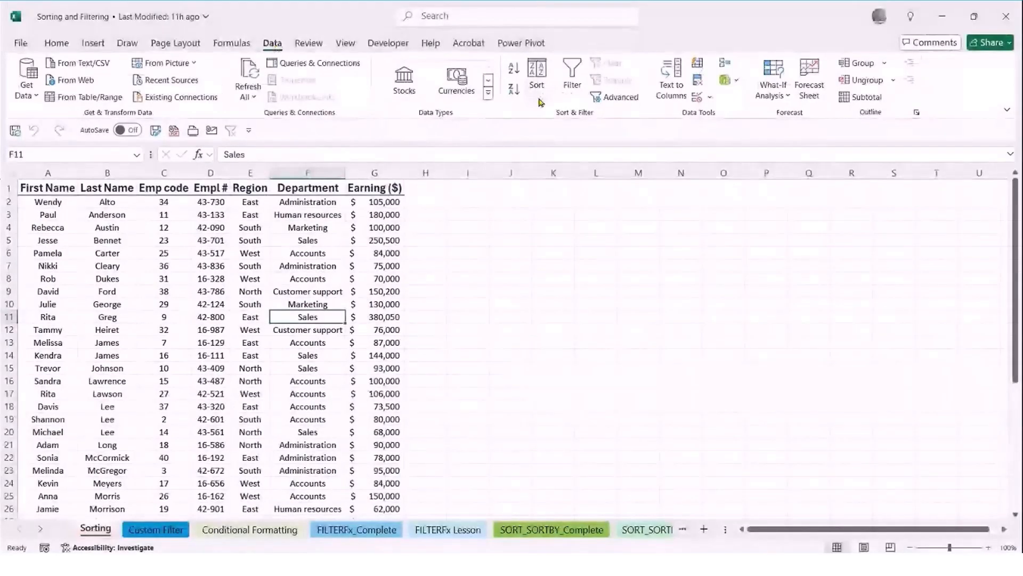
pyautogui.click(56, 45)
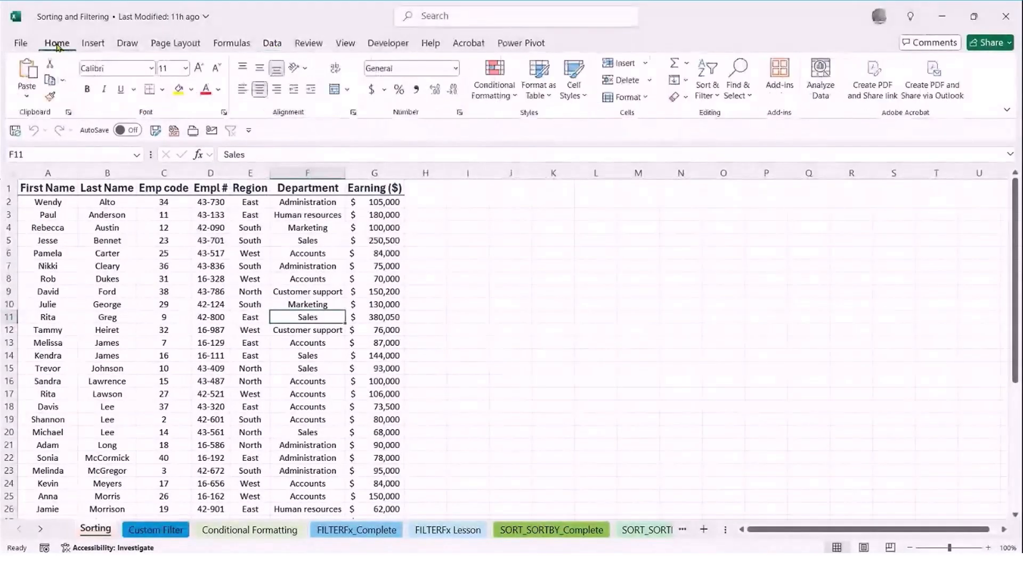
pyautogui.click(710, 104)
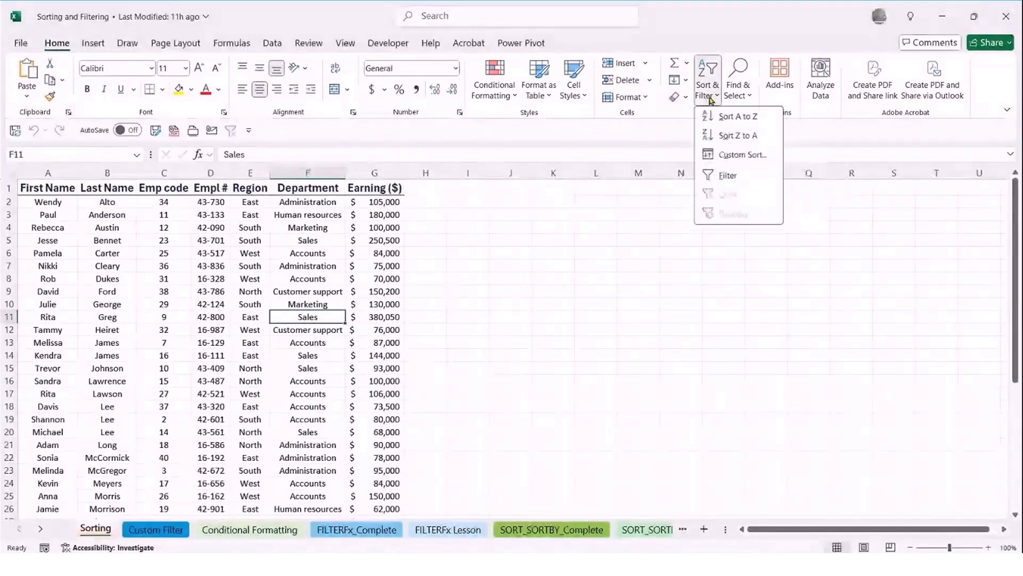
pyautogui.click(717, 110)
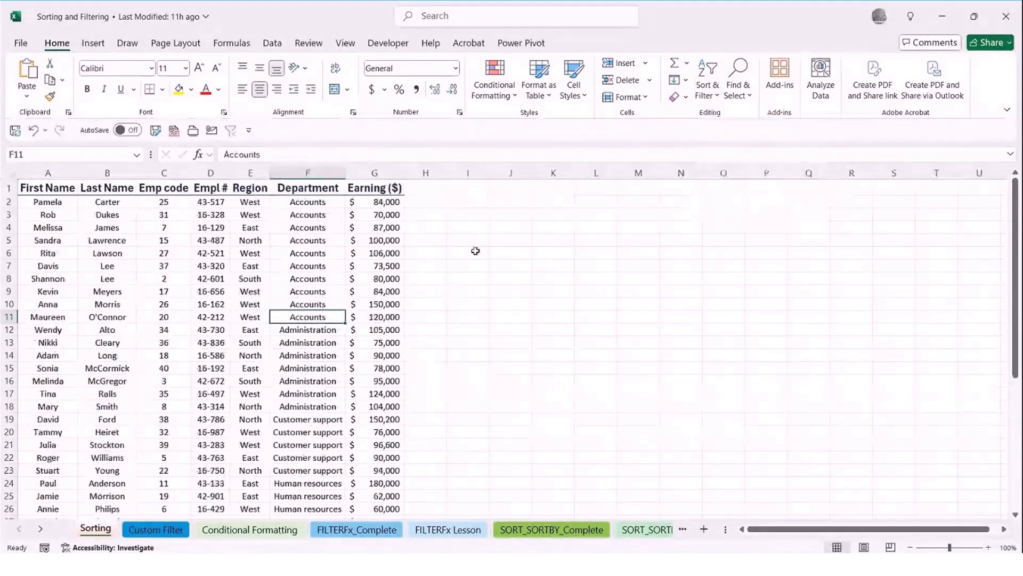
pyautogui.scroll(-2, 308, 327)
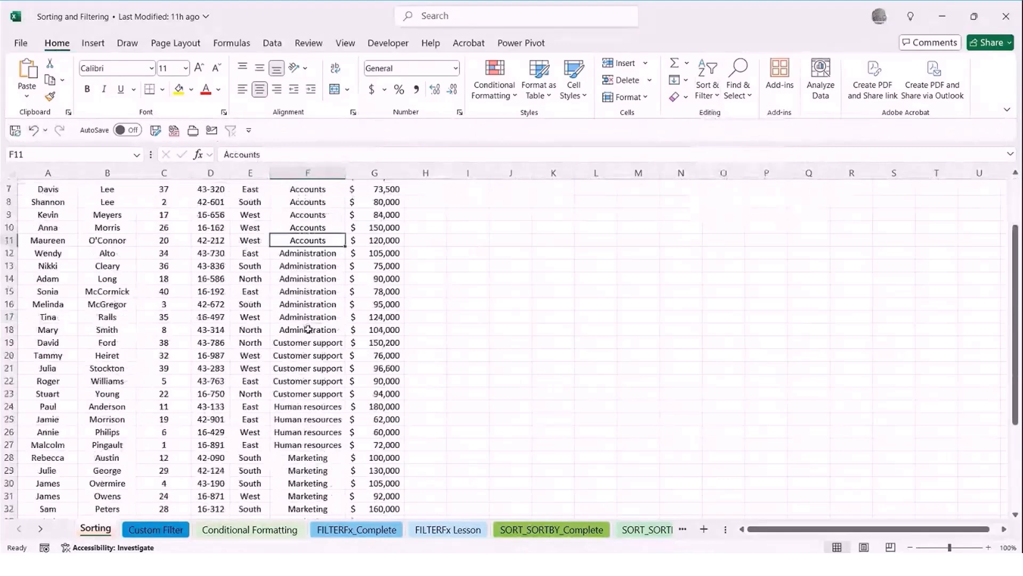
pyautogui.scroll(2, 308, 328)
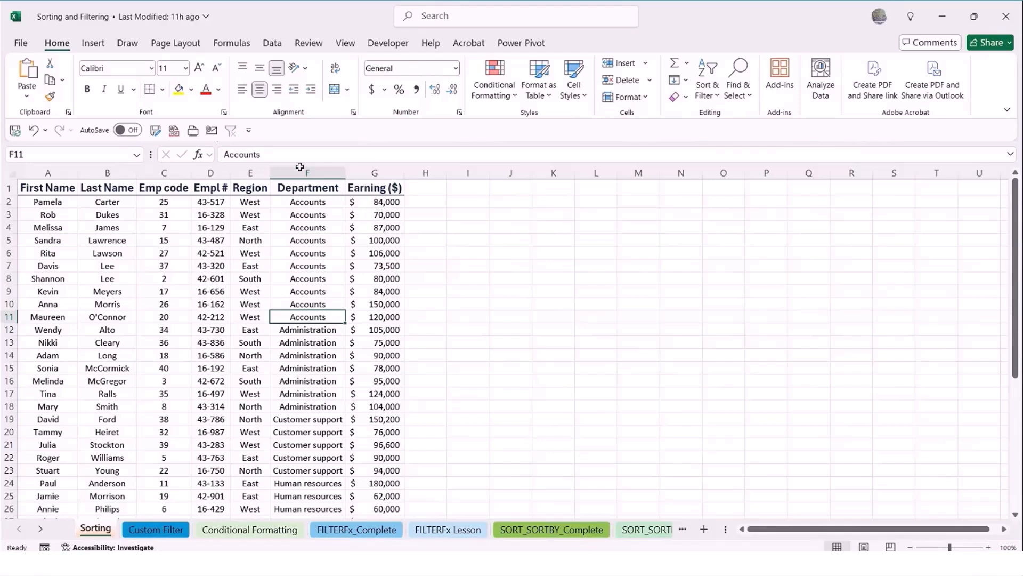
# Set up a custom sort by Department A to Z, adding a second level for Earning ($) from Smallest to Largest
pyautogui.click(272, 43)
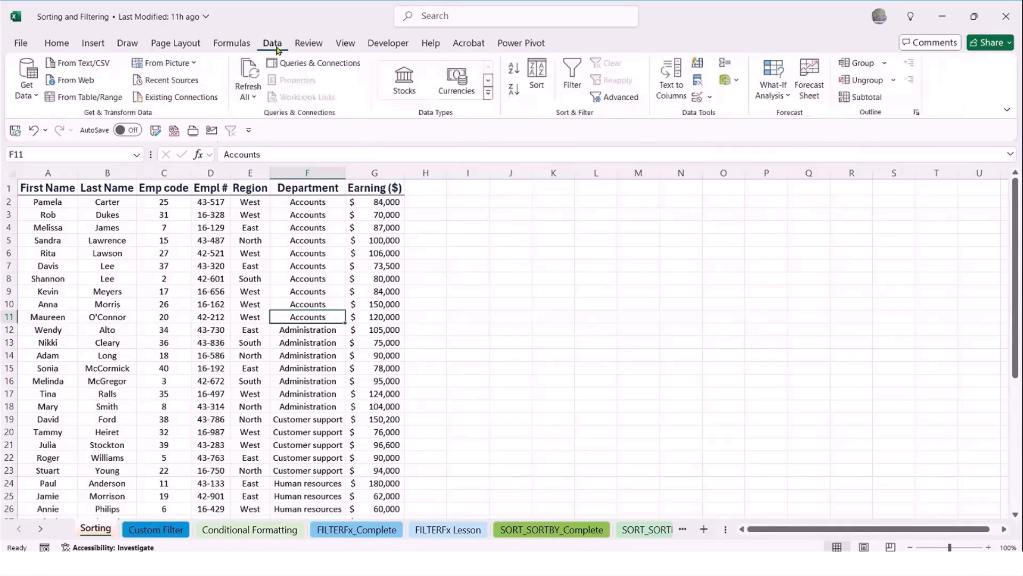
pyautogui.click(537, 84)
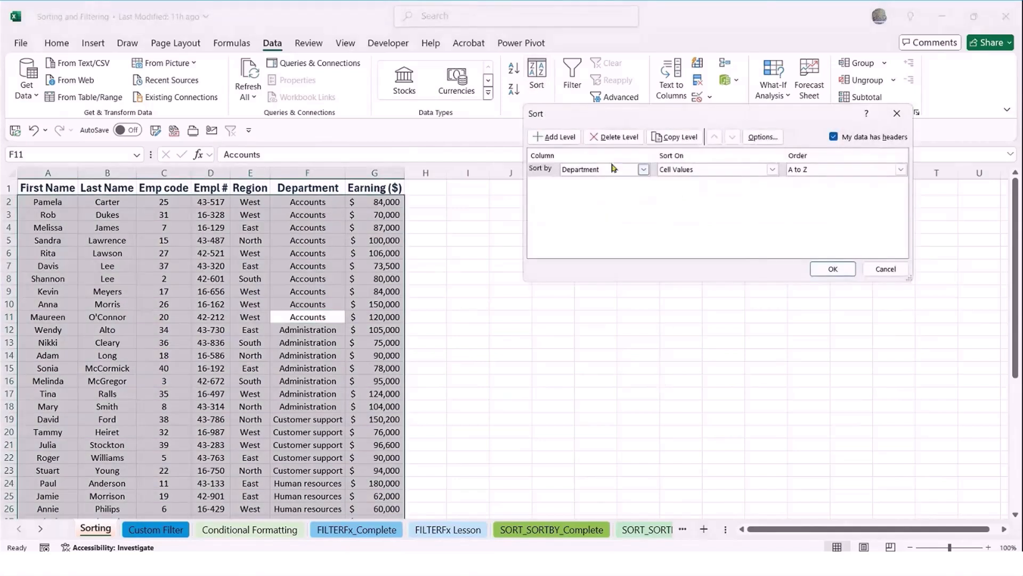
pyautogui.moveTo(625, 116); pyautogui.dragTo(401, 206)
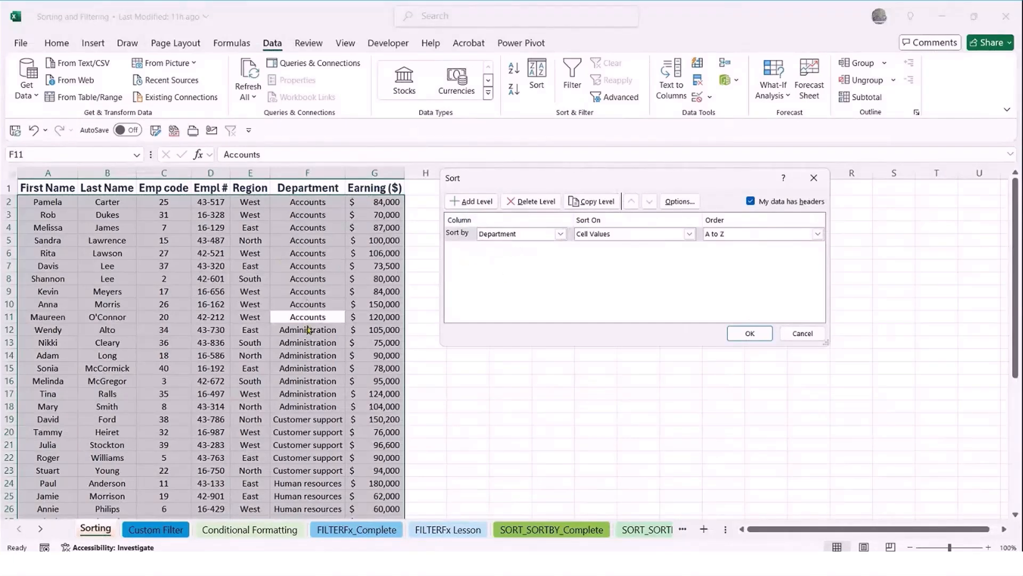
pyautogui.click(462, 201)
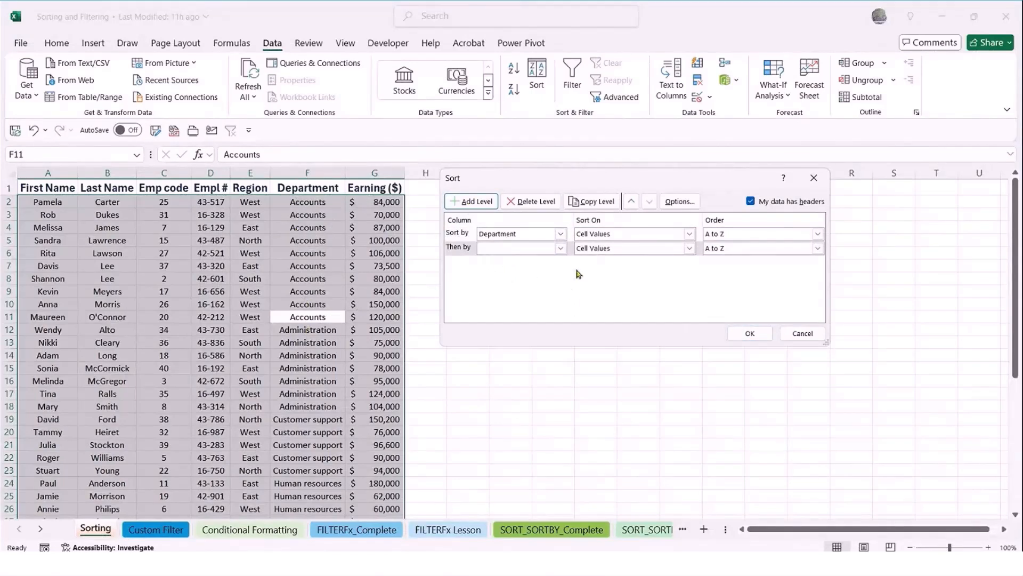
pyautogui.click(560, 248)
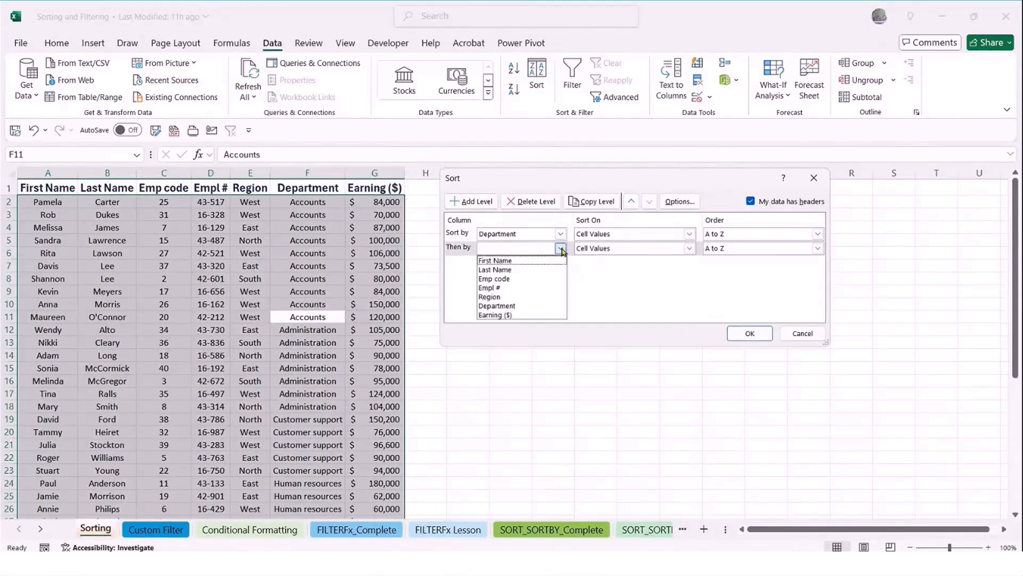
pyautogui.click(504, 316)
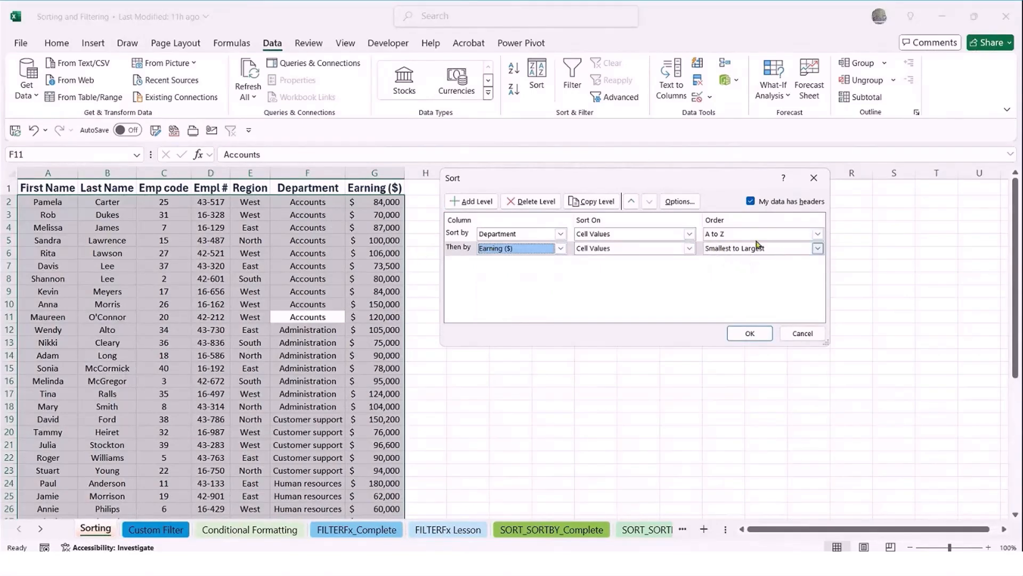
pyautogui.click(732, 252)
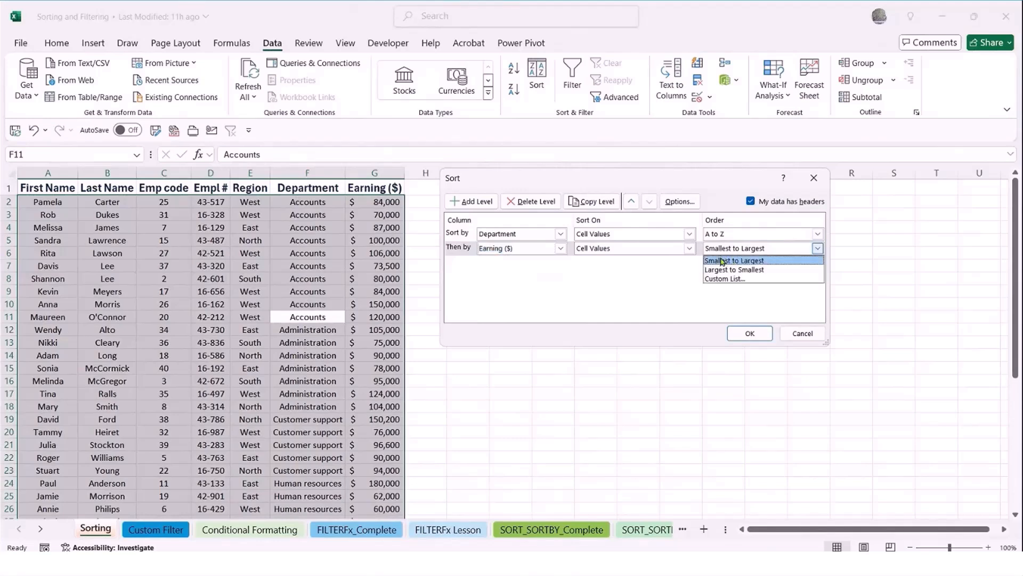
pyautogui.click(722, 261)
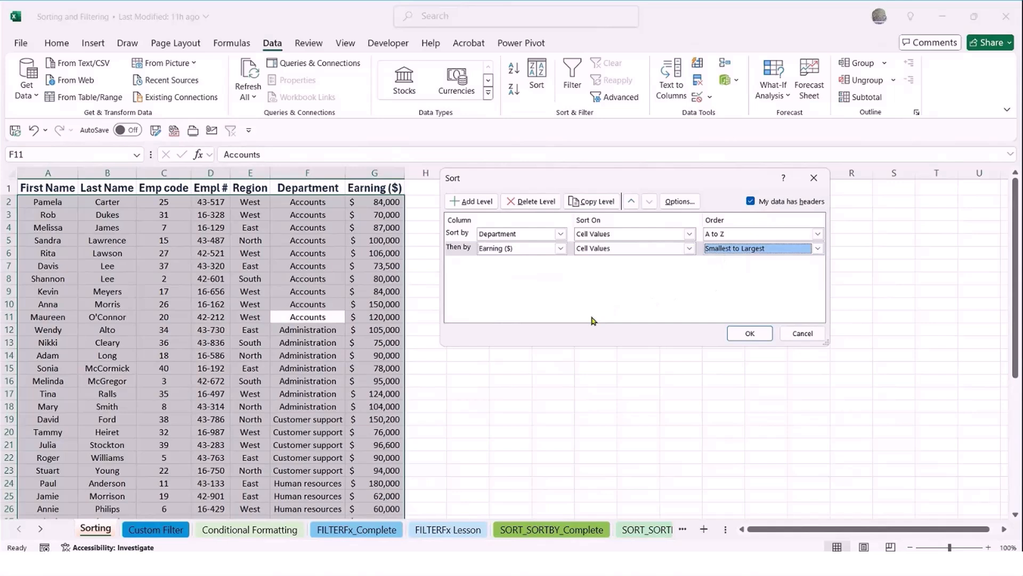
# Try the sort settings without data headers, check the sort column choices, and restore the headers option
pyautogui.click(751, 201)
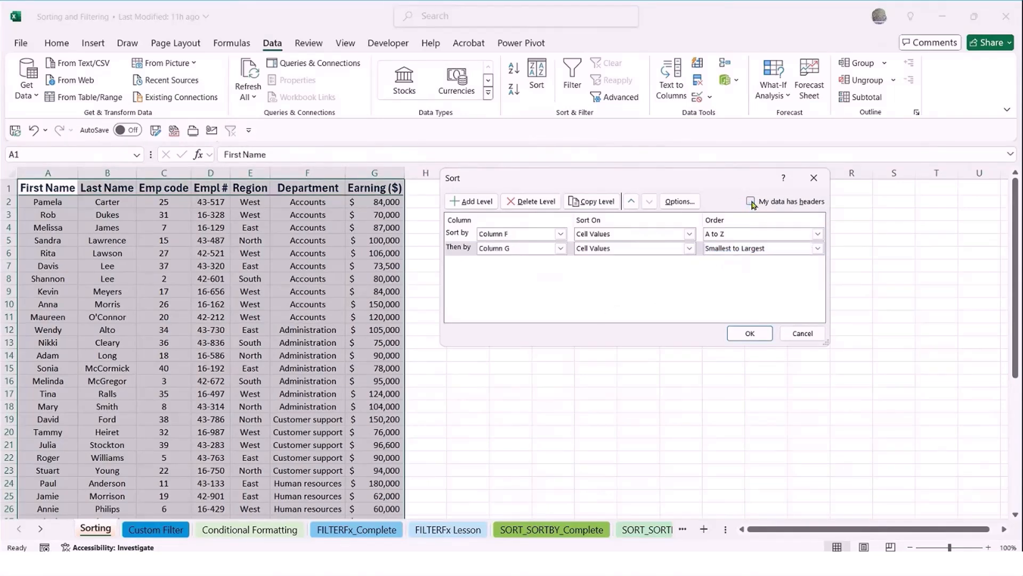
pyautogui.click(560, 235)
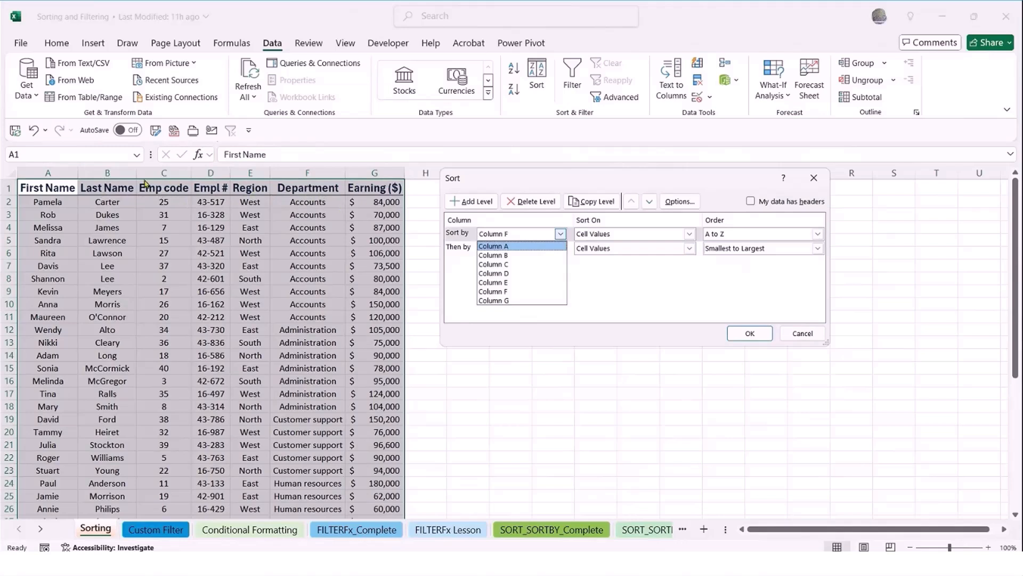
pyautogui.click(750, 200)
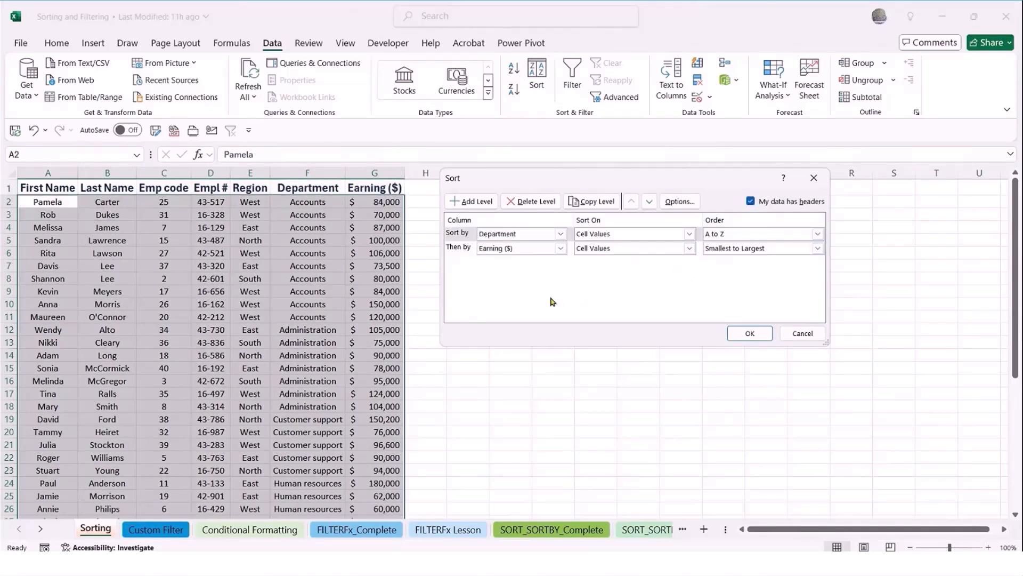
# Apply the two-level sort and review the order of earnings within the Accounts and Administration departments
pyautogui.click(750, 333)
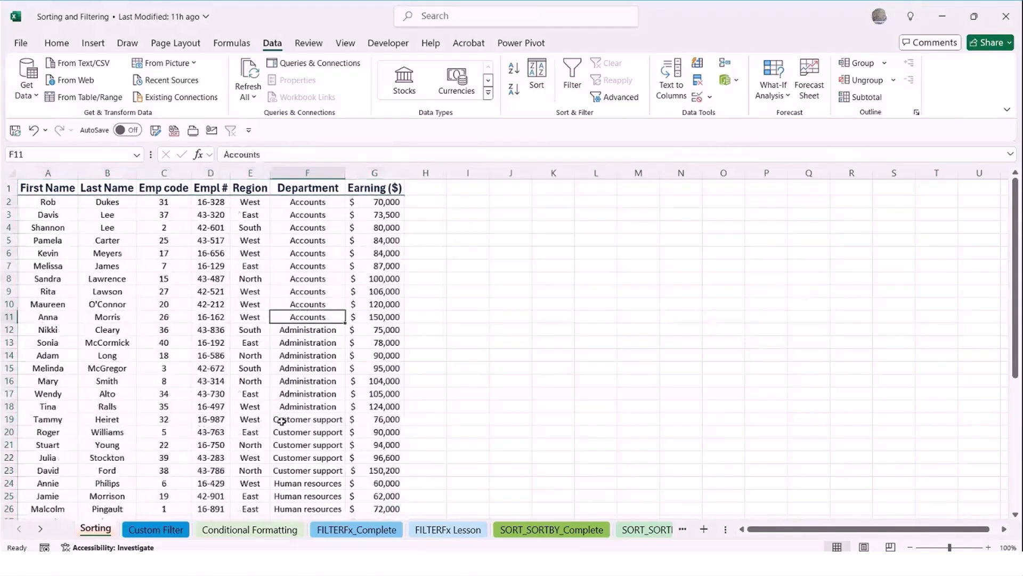
pyautogui.click(292, 417)
pyautogui.moveTo(305, 201); pyautogui.dragTo(378, 315)
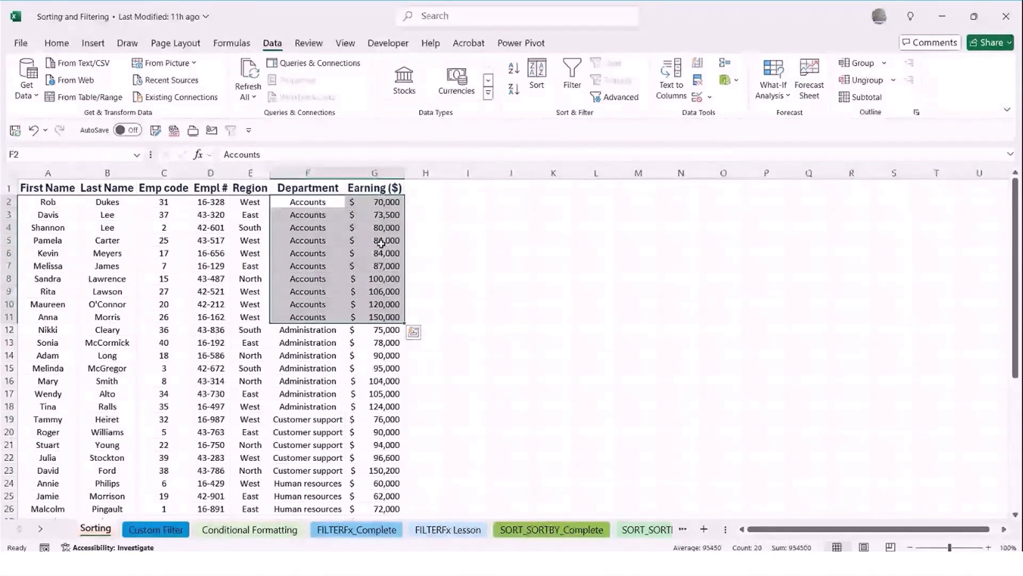
pyautogui.scroll(-2, 323, 412)
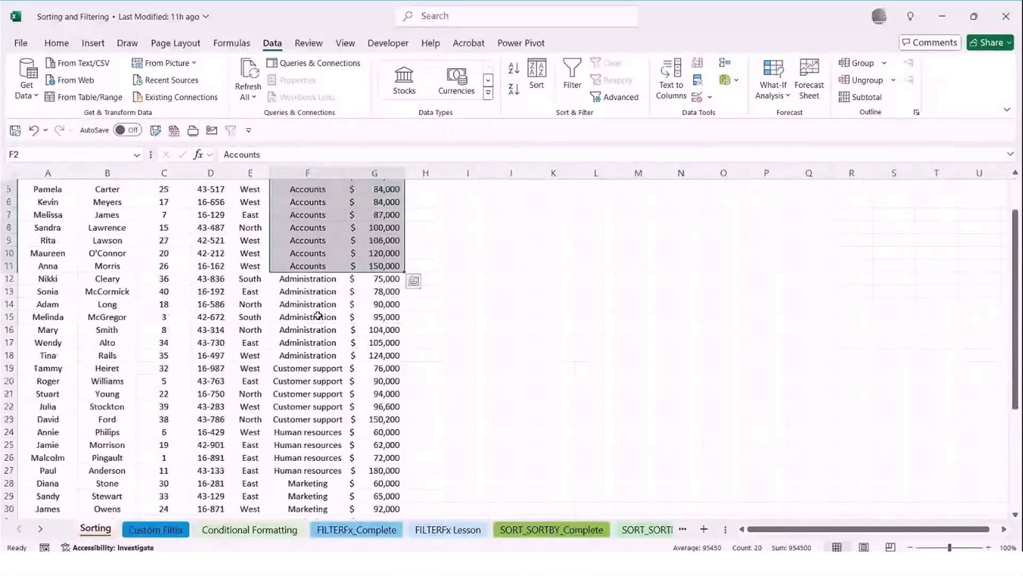
pyautogui.moveTo(309, 278); pyautogui.dragTo(387, 355)
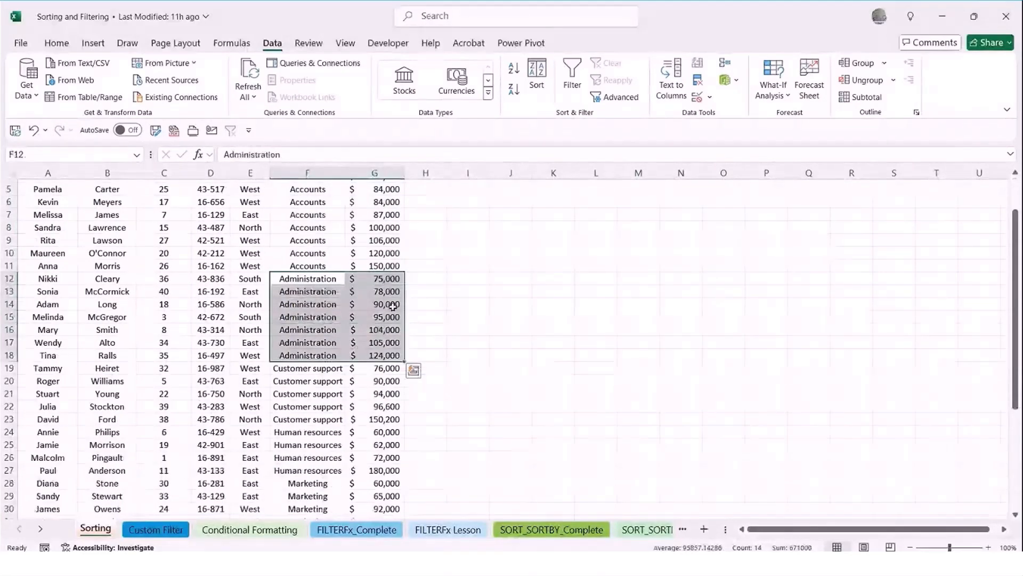
pyautogui.scroll(-1, 392, 364)
pyautogui.scroll(-2, 392, 363)
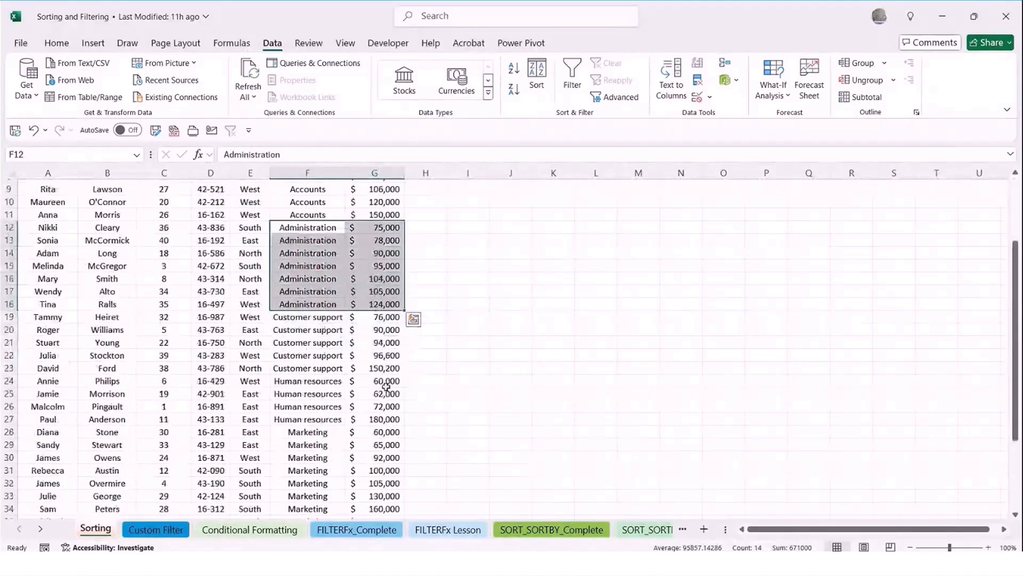
pyautogui.scroll(4, 382, 391)
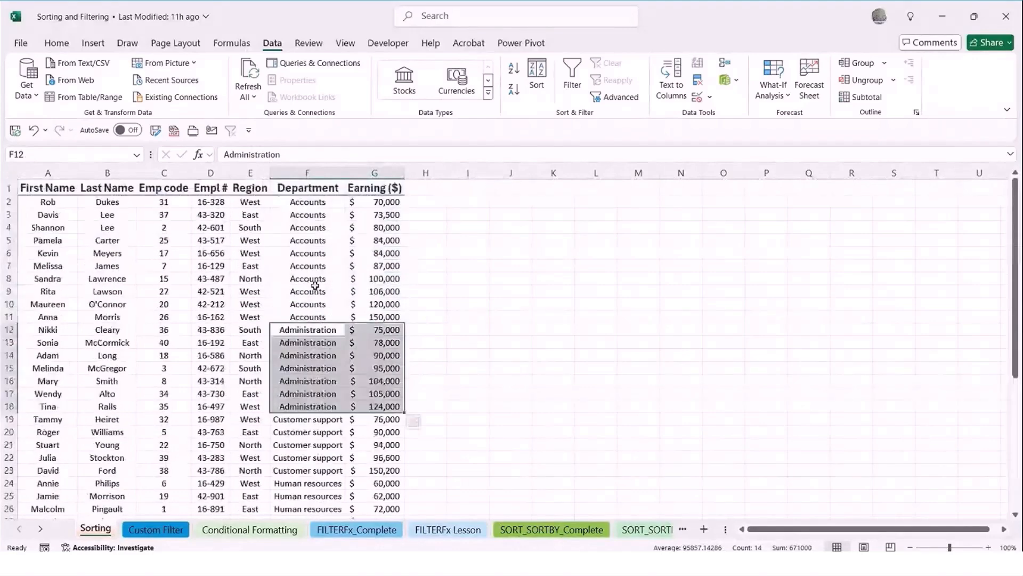
pyautogui.click(316, 287)
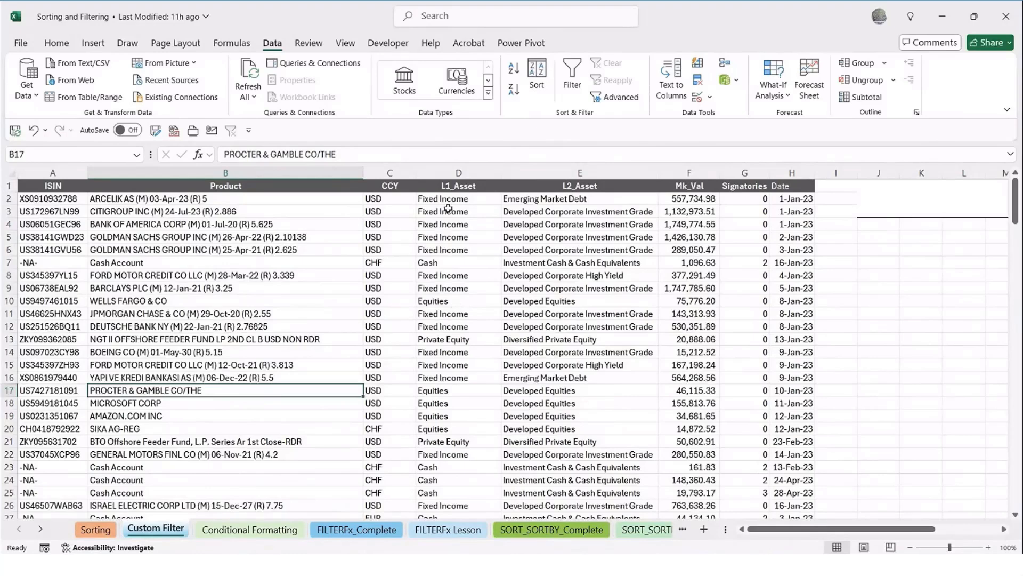
# Switch the header filters on and back off for the asset table on the Custom Filter sheet
pyautogui.click(437, 264)
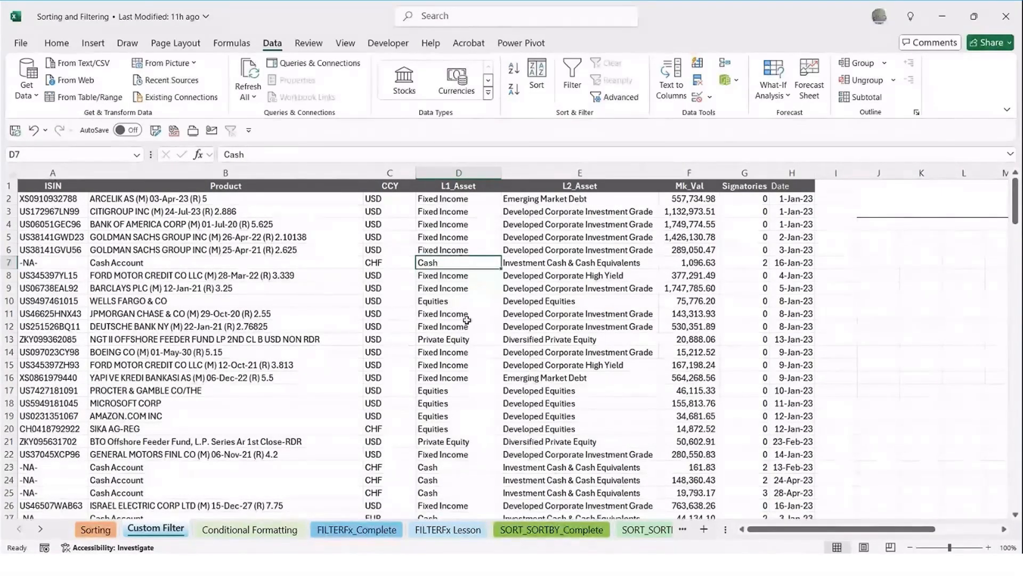
pyautogui.click(701, 234)
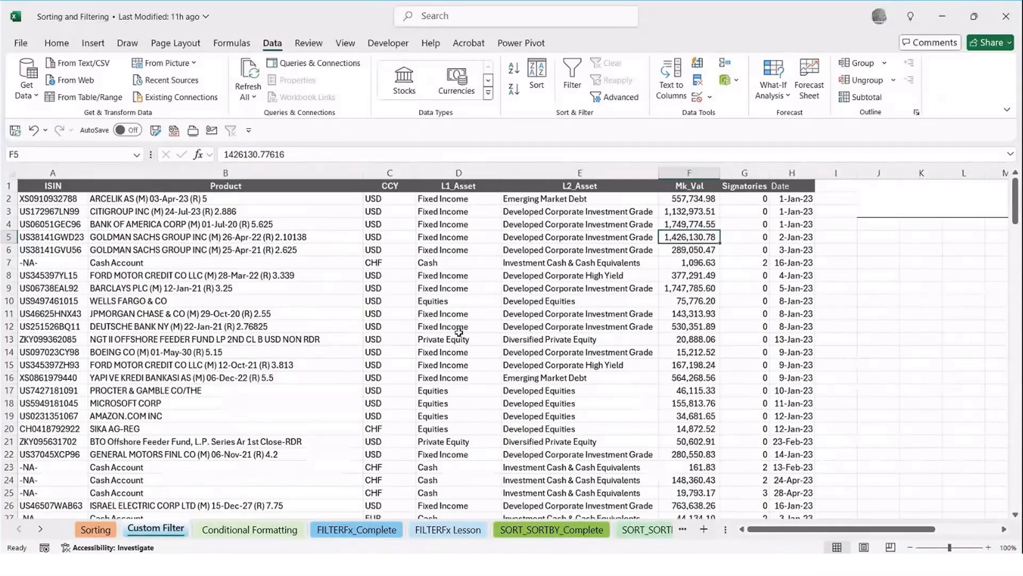
pyautogui.click(451, 237)
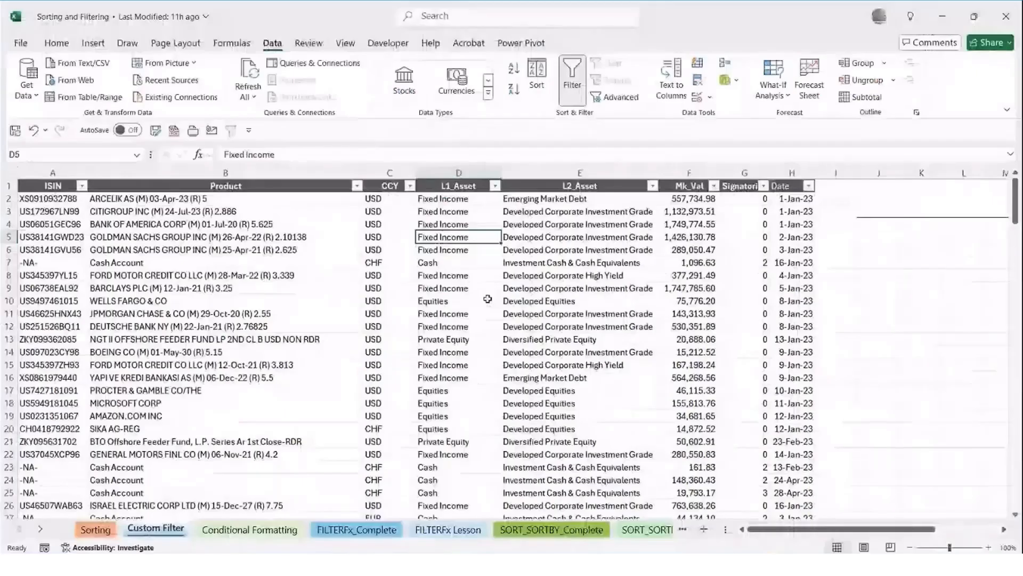
pyautogui.hotkey('ctrl', 'shift', 'l')
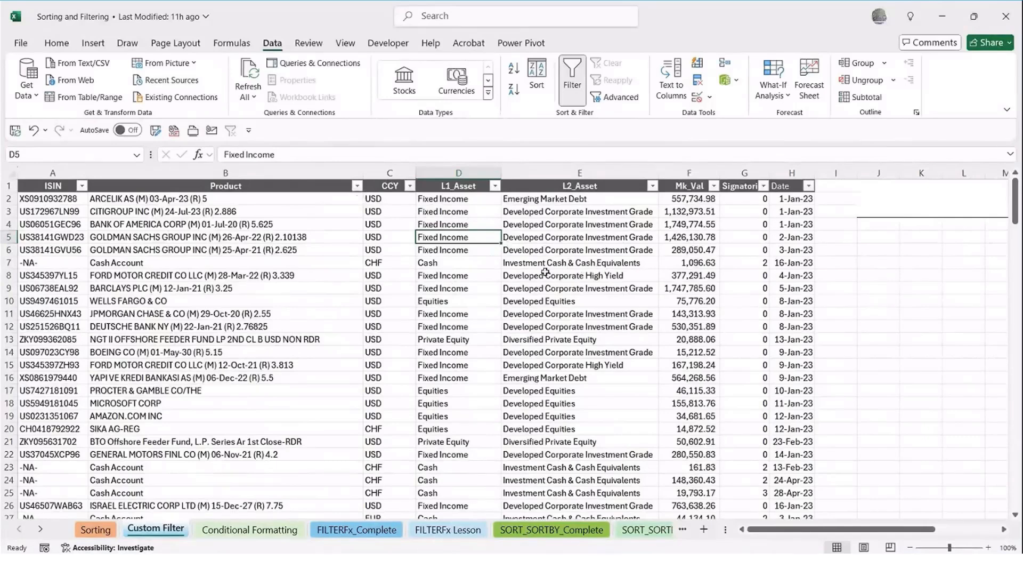
pyautogui.hotkey('ctrl', 'shift', 'l')
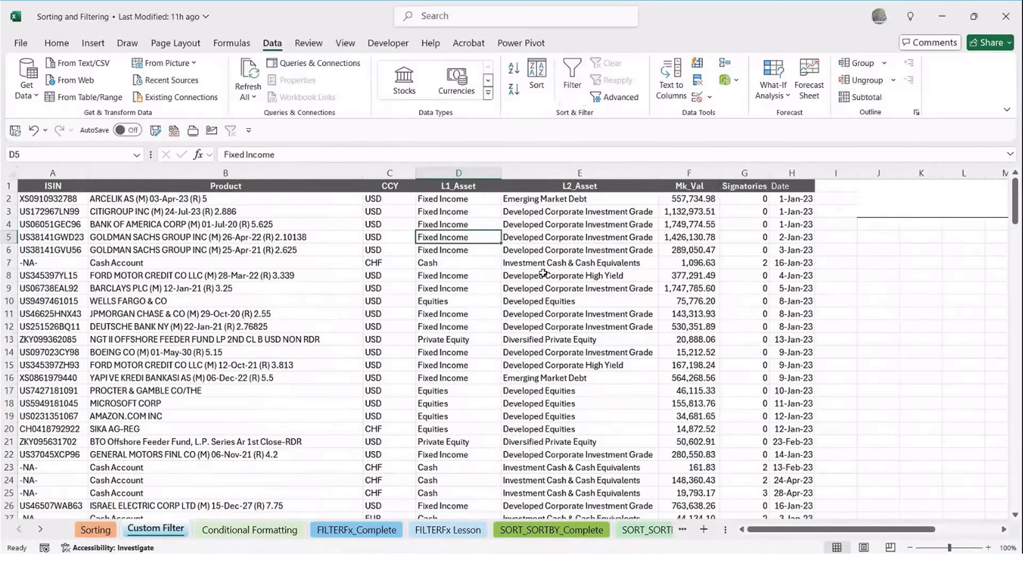
# Turn on the header filters for the asset table and filter L1_Asset to show only Fixed Income and Cash
pyautogui.hotkey('ctrl', 'shift', 'l')
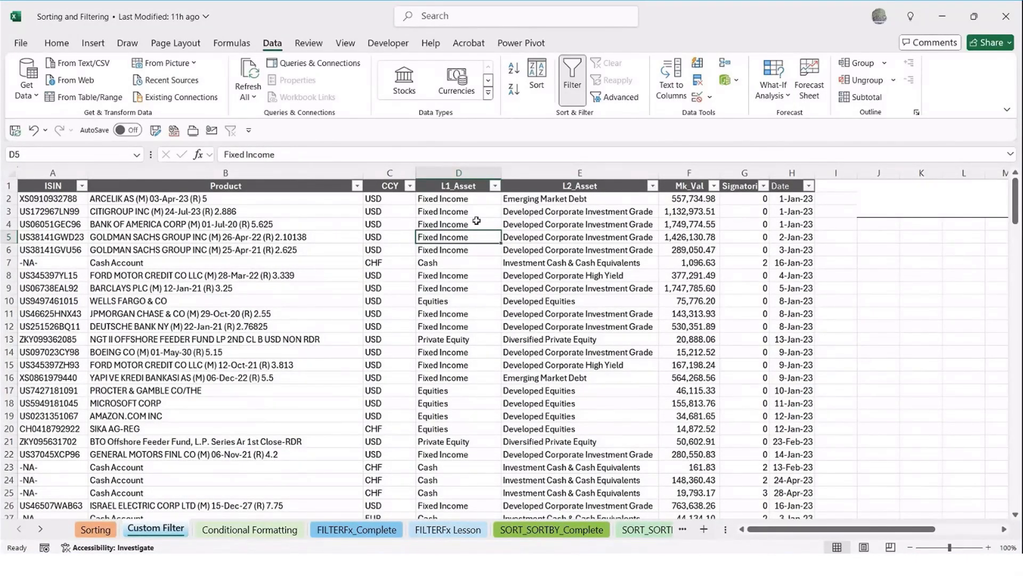
pyautogui.click(495, 186)
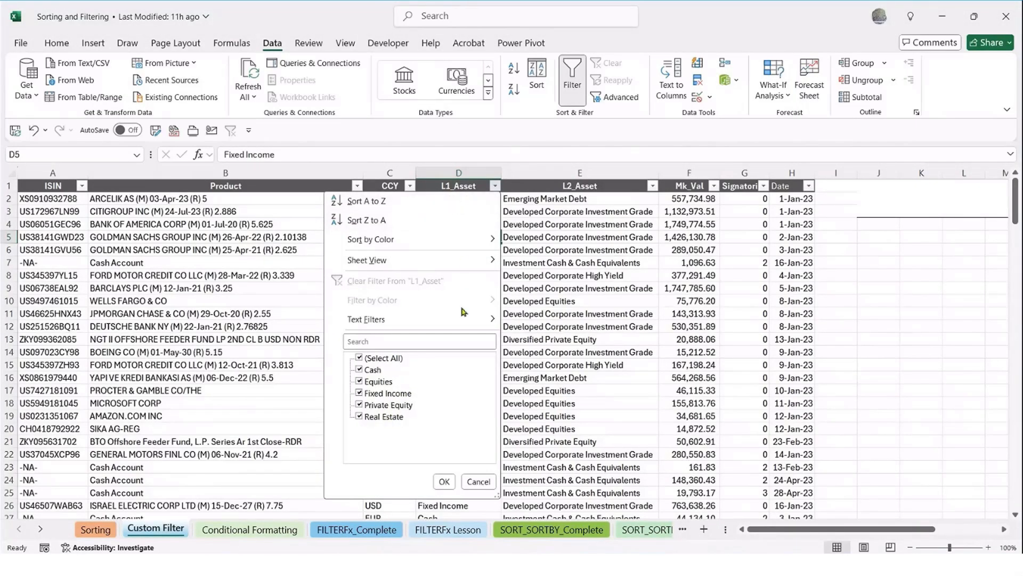
pyautogui.click(360, 359)
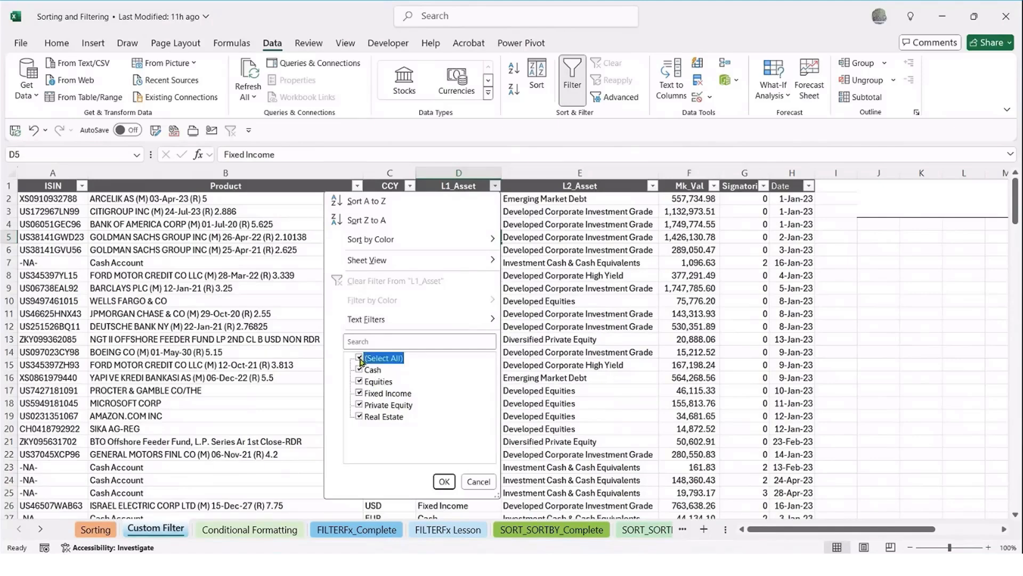
pyautogui.click(359, 393)
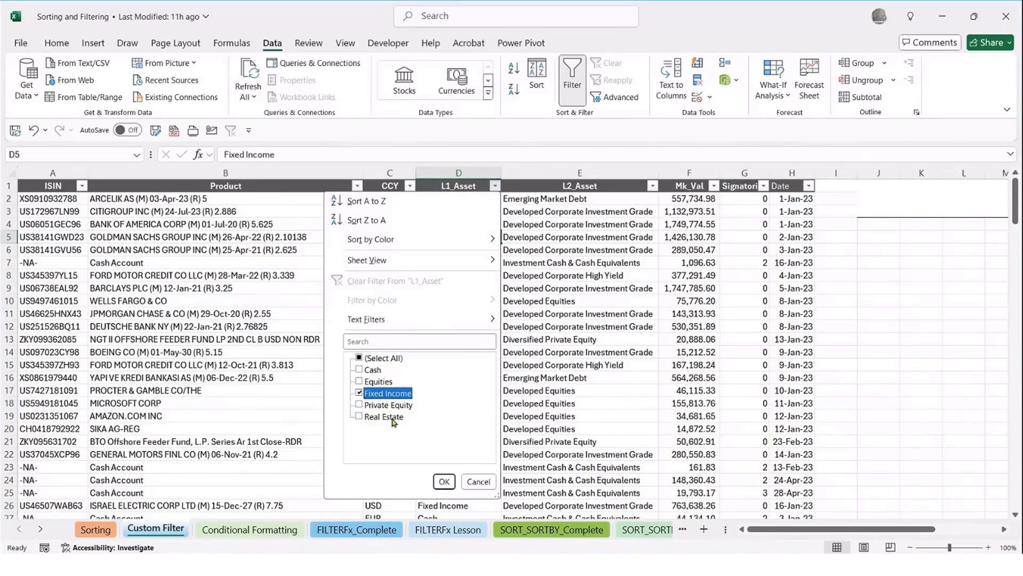
pyautogui.click(359, 370)
pyautogui.click(444, 482)
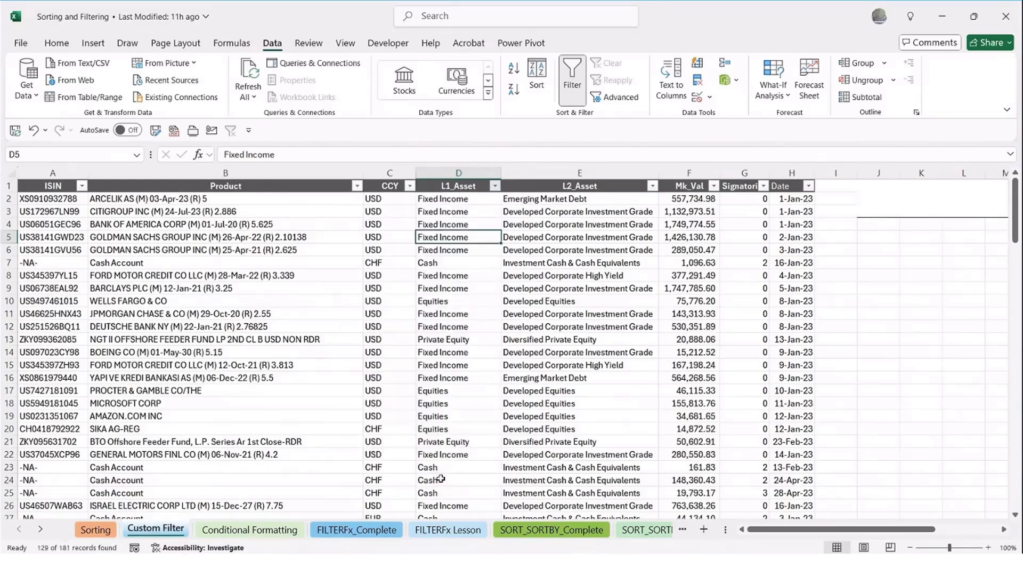
# Review the filtered rows and add Equities to the L1_Asset filter
pyautogui.scroll(-2, 489, 333)
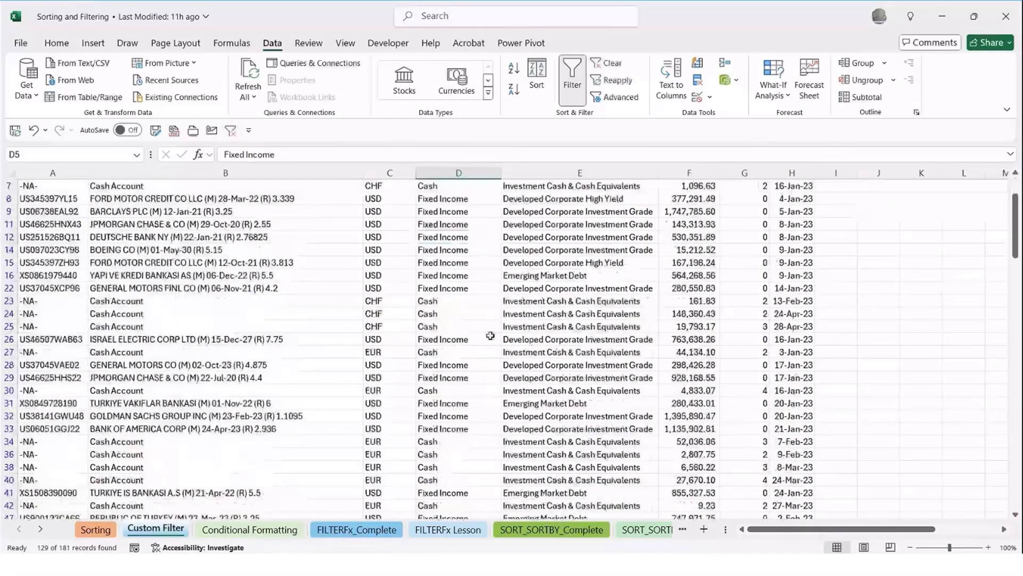
pyautogui.scroll(-14, 488, 341)
pyautogui.scroll(-6, 486, 344)
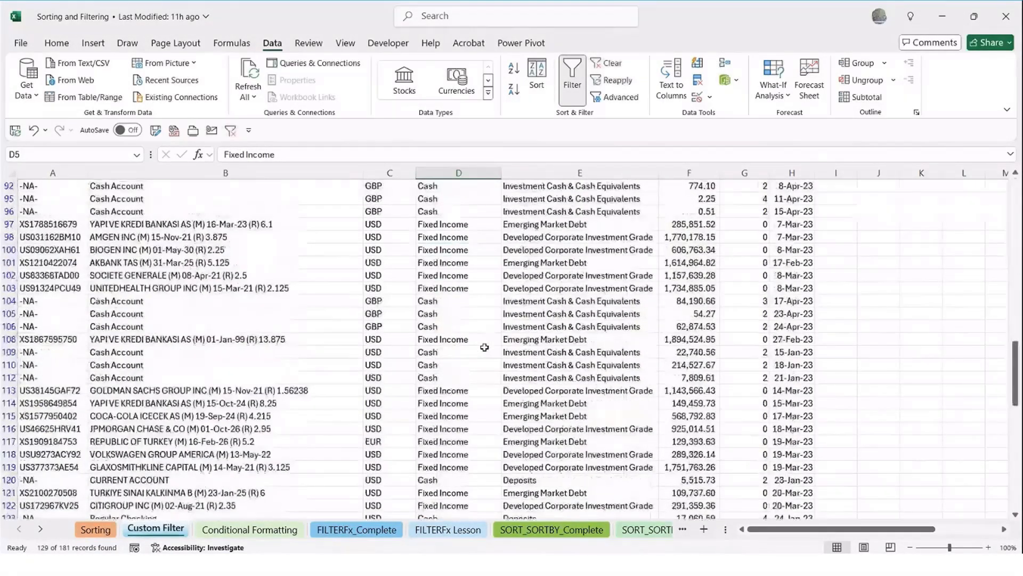
pyautogui.scroll(20, 484, 347)
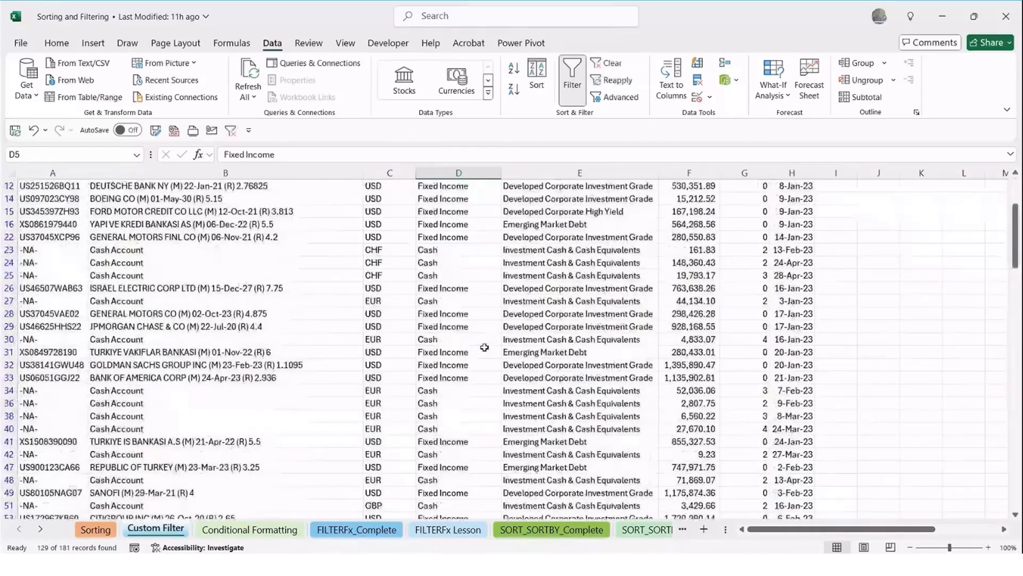
pyautogui.click(495, 185)
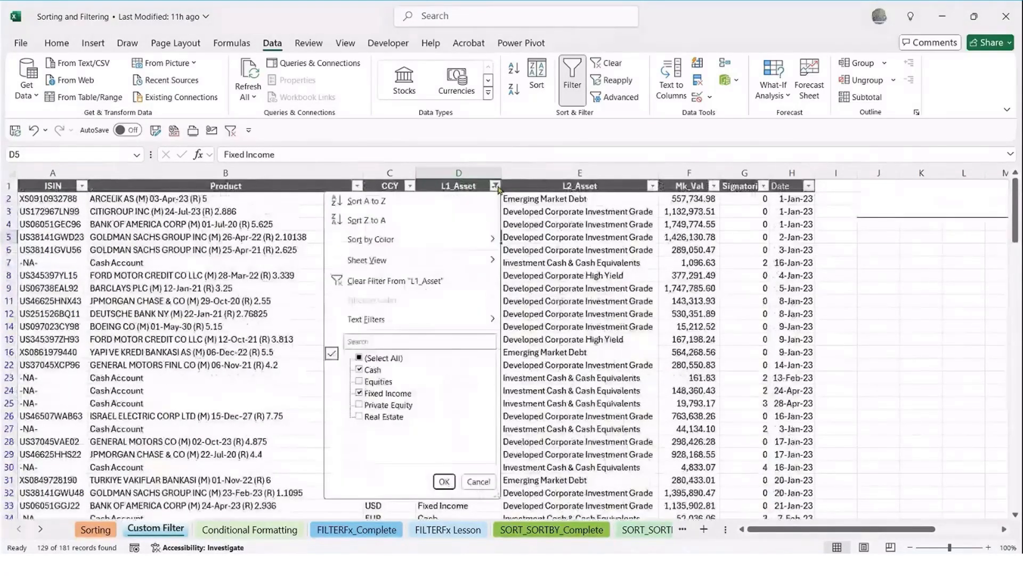
pyautogui.click(359, 381)
pyautogui.click(444, 481)
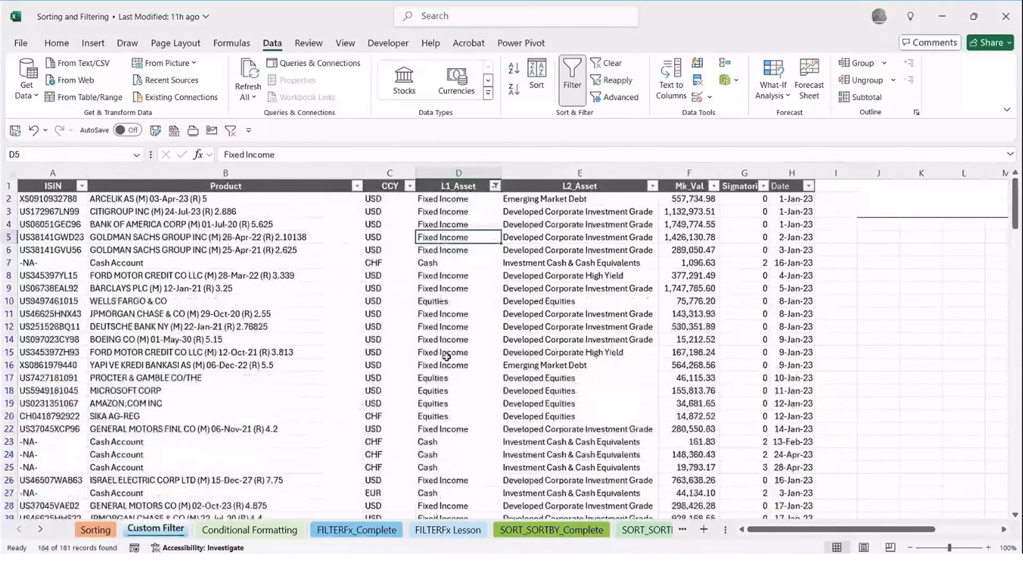
# Remove Fixed Income from the L1_Asset filter, keeping Cash and Equities, and recheck the filter's selected values
pyautogui.scroll(-2, 365, 314)
pyautogui.scroll(-10, 365, 314)
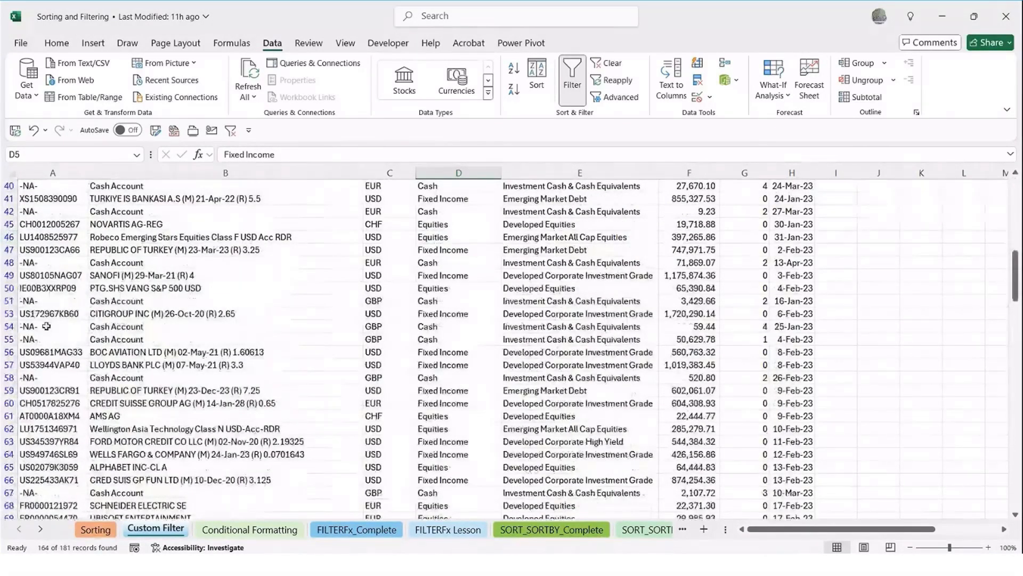
pyautogui.scroll(-3, 33, 366)
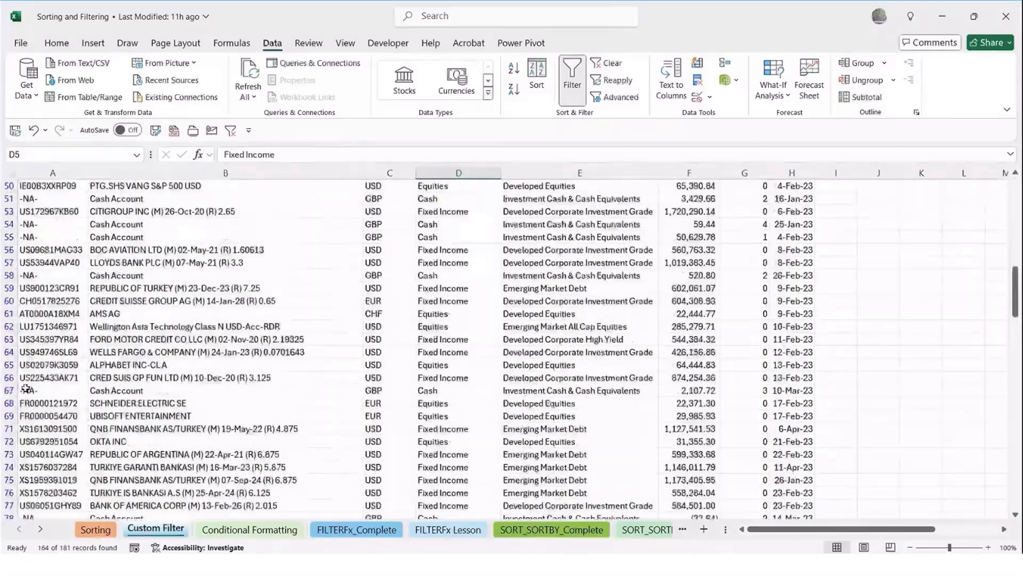
pyautogui.scroll(-15, 28, 402)
pyautogui.scroll(-5, 28, 402)
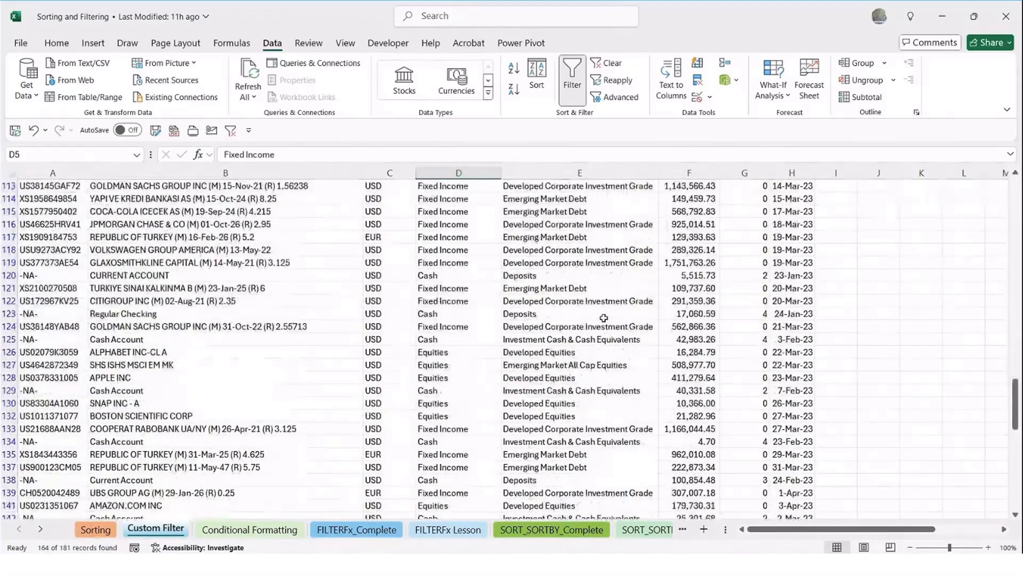
pyautogui.scroll(20, 603, 319)
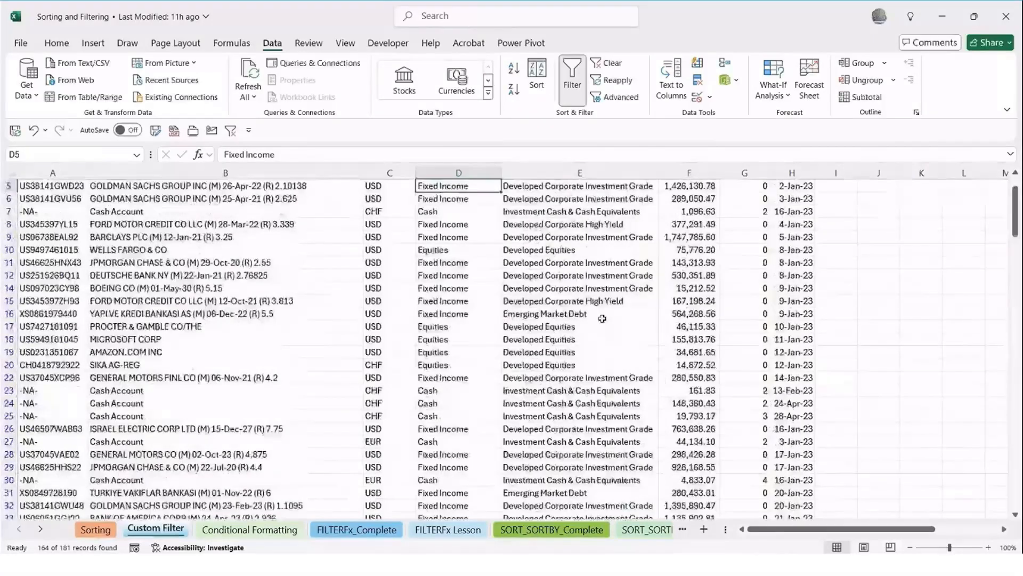
pyautogui.scroll(2, 602, 319)
pyautogui.click(495, 186)
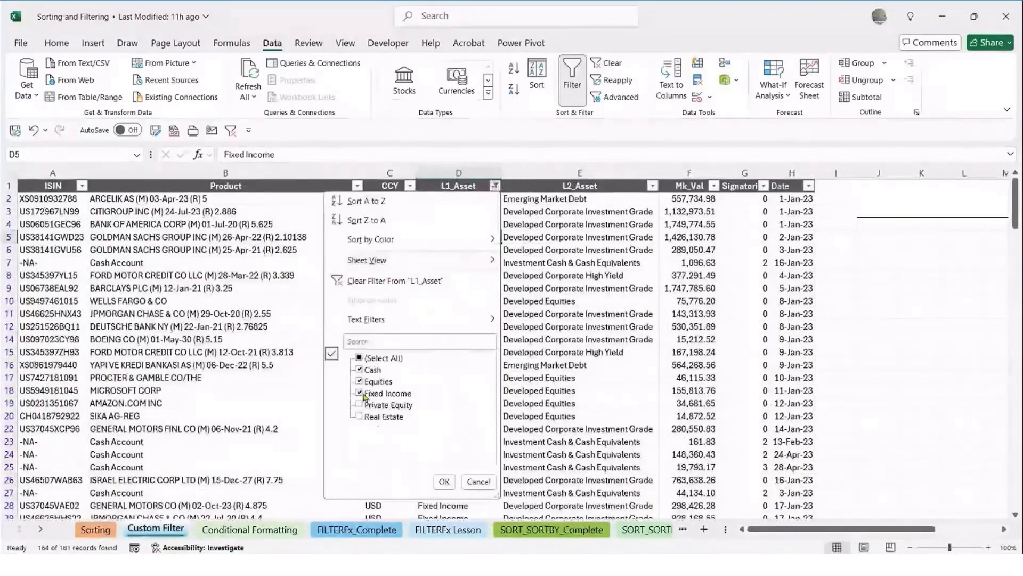
pyautogui.click(364, 394)
pyautogui.click(444, 481)
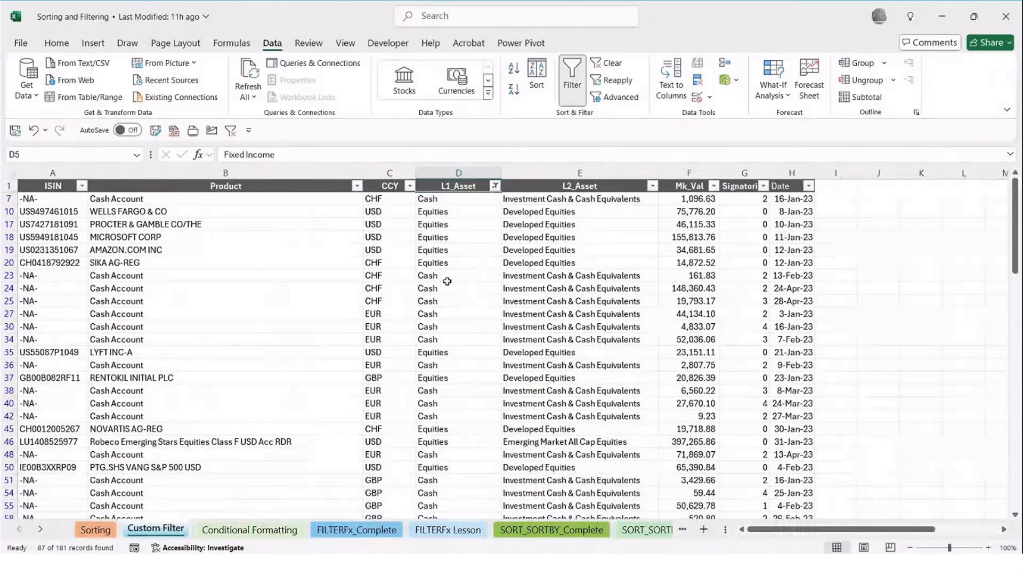
pyautogui.click(495, 185)
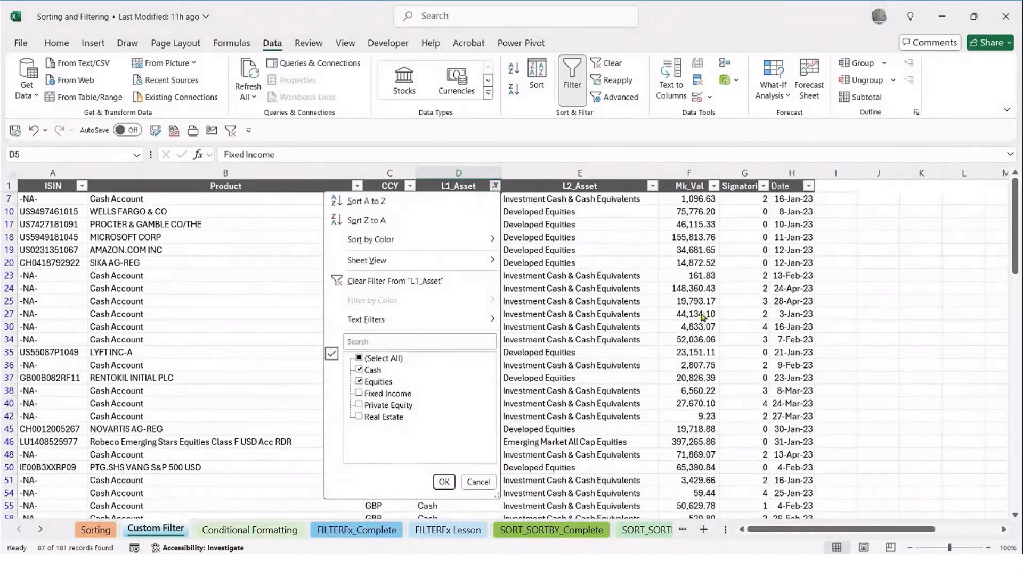
pyautogui.click(444, 481)
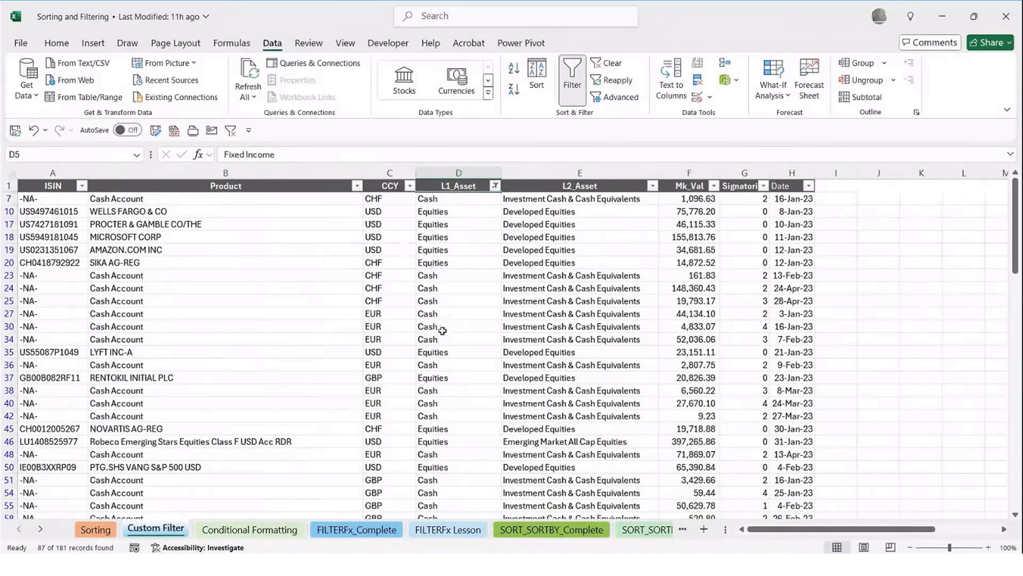
# Add a number filter on Mk_Val to show only values greater than 100000
pyautogui.click(714, 186)
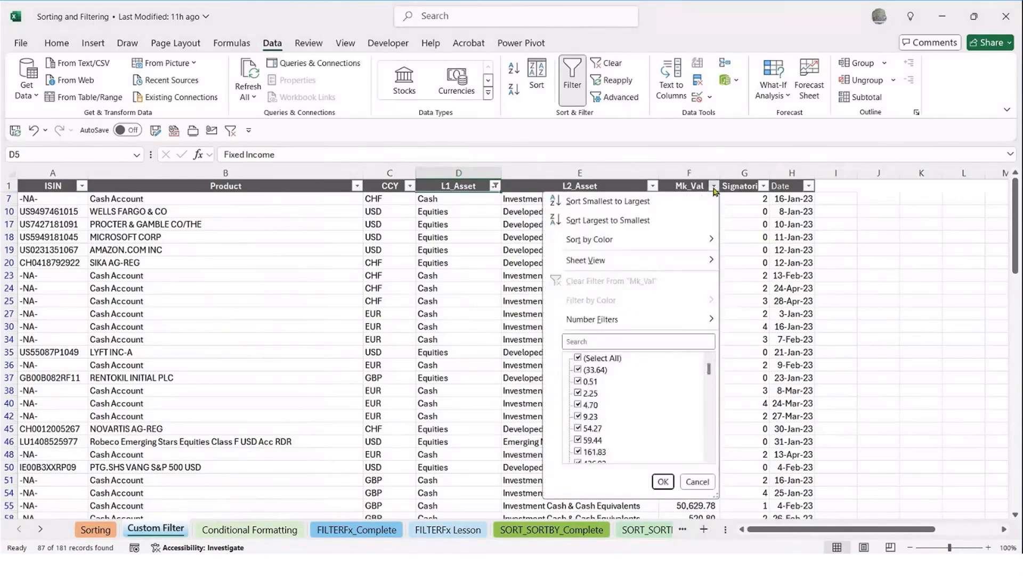
pyautogui.moveTo(709, 369); pyautogui.dragTo(720, 327)
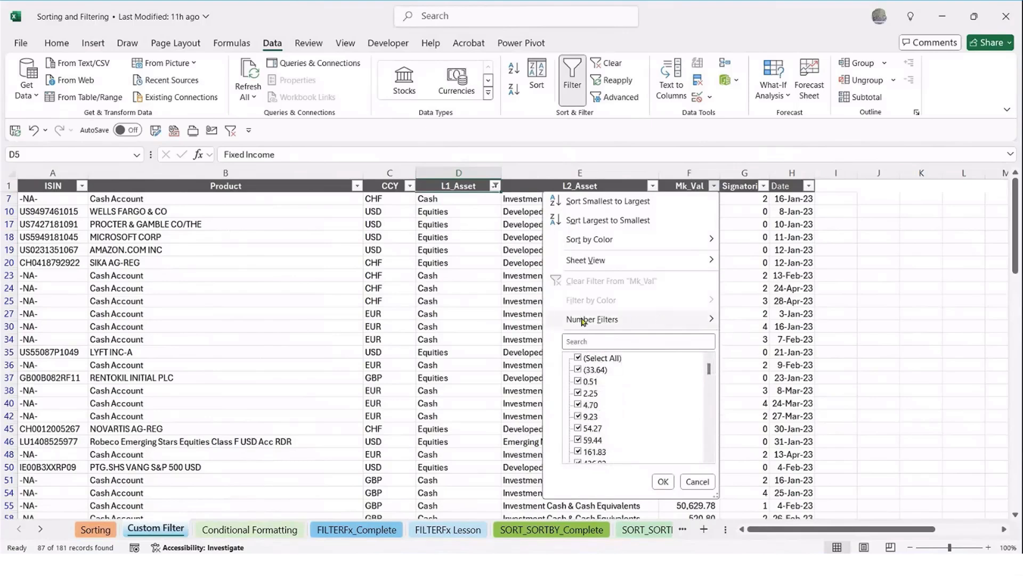
pyautogui.moveTo(584, 321)
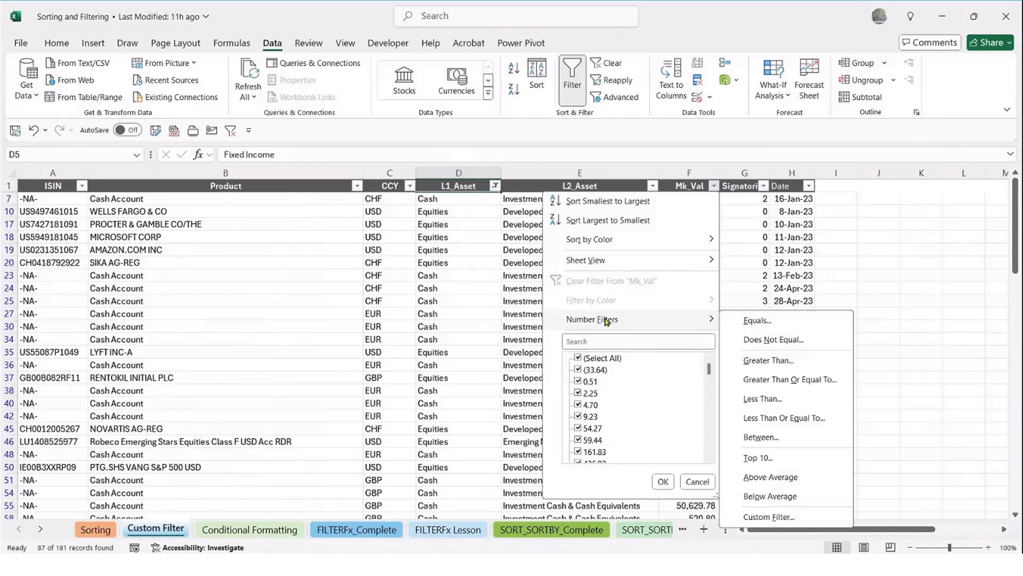
pyautogui.click(766, 363)
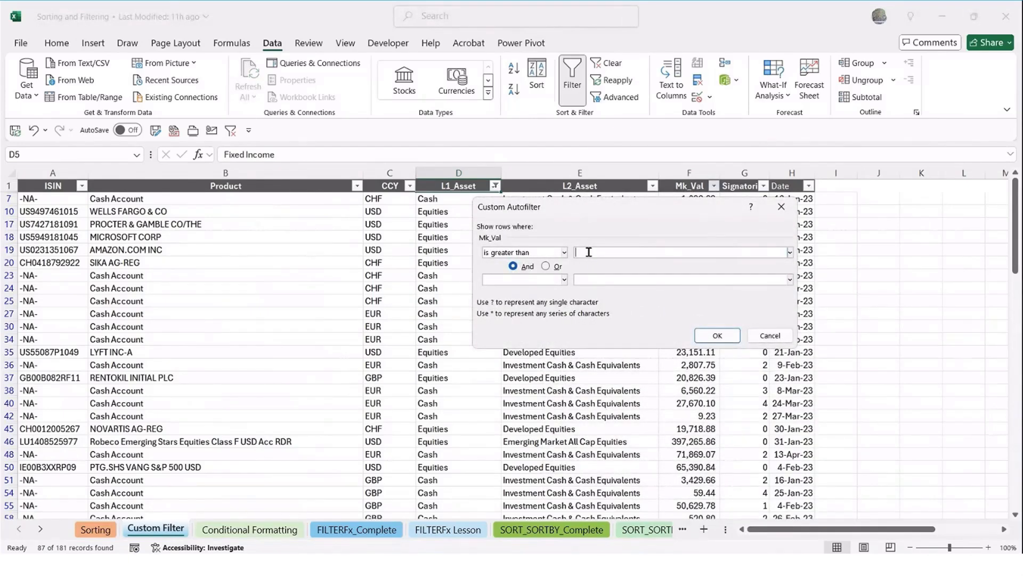
pyautogui.write('100000')
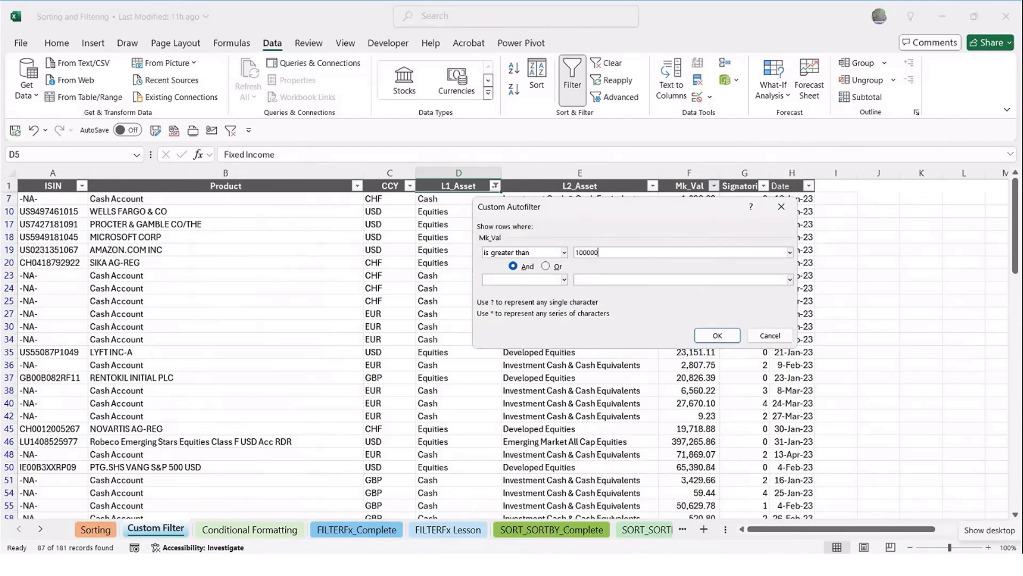
pyautogui.click(714, 337)
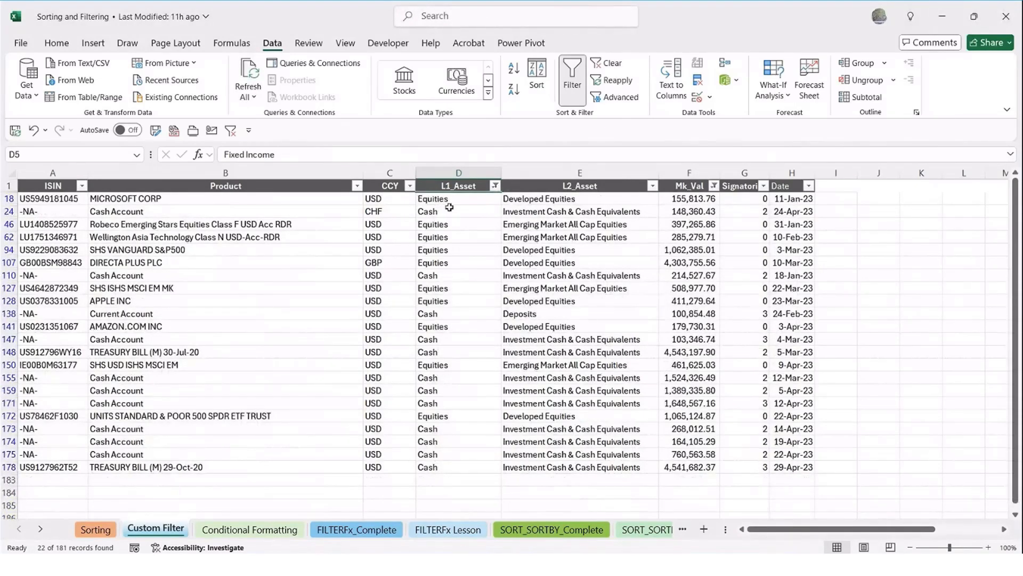
# Check the L1_Asset and Mk_Val filter options, then clear all filters from the asset table
pyautogui.click(495, 186)
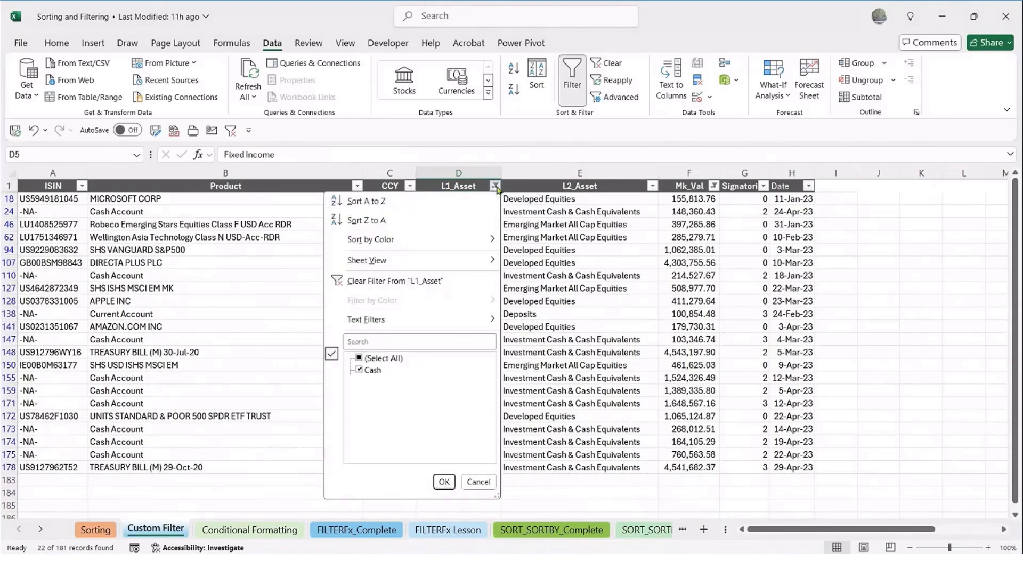
pyautogui.click(496, 188)
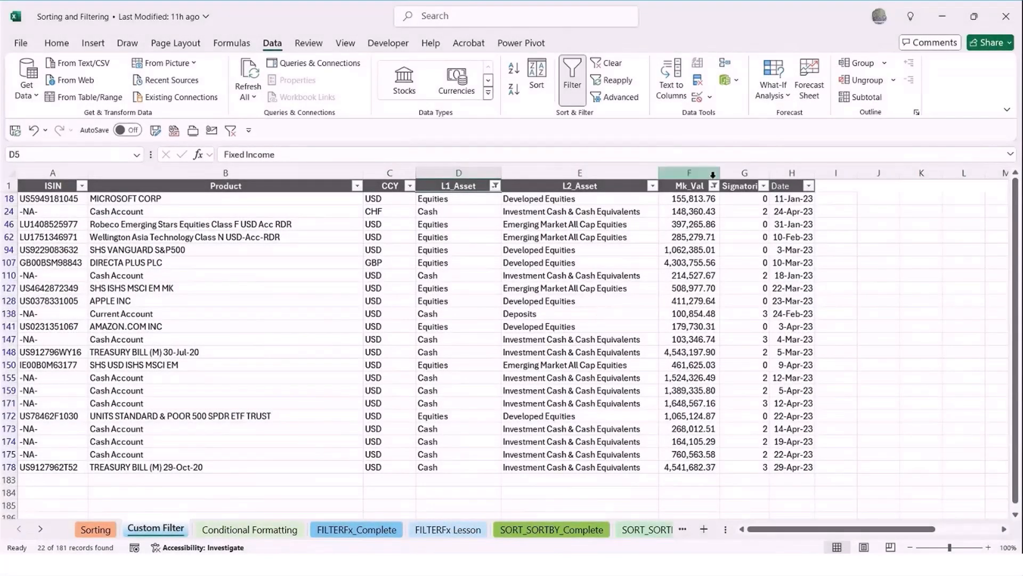
pyautogui.click(714, 187)
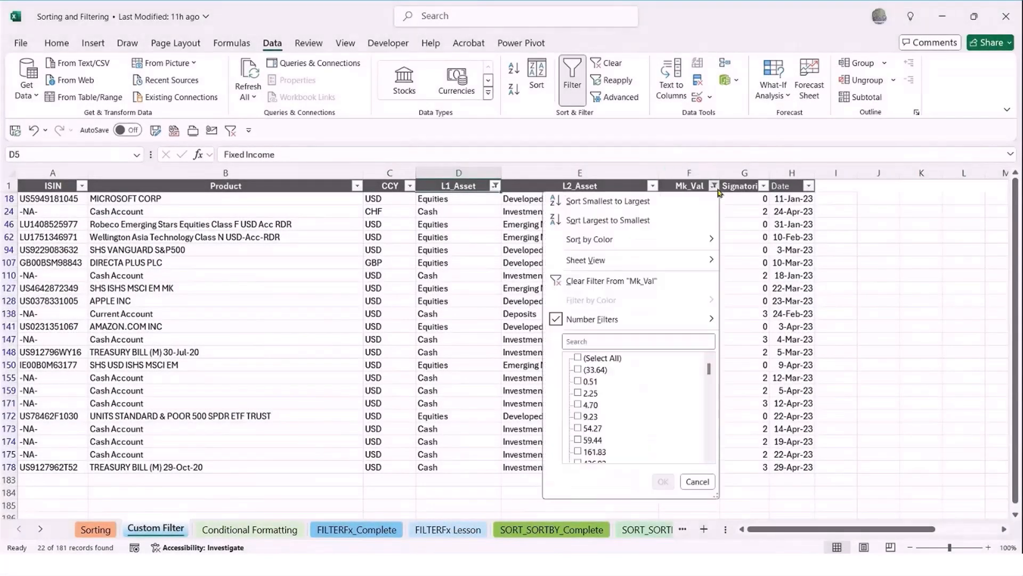
pyautogui.click(618, 283)
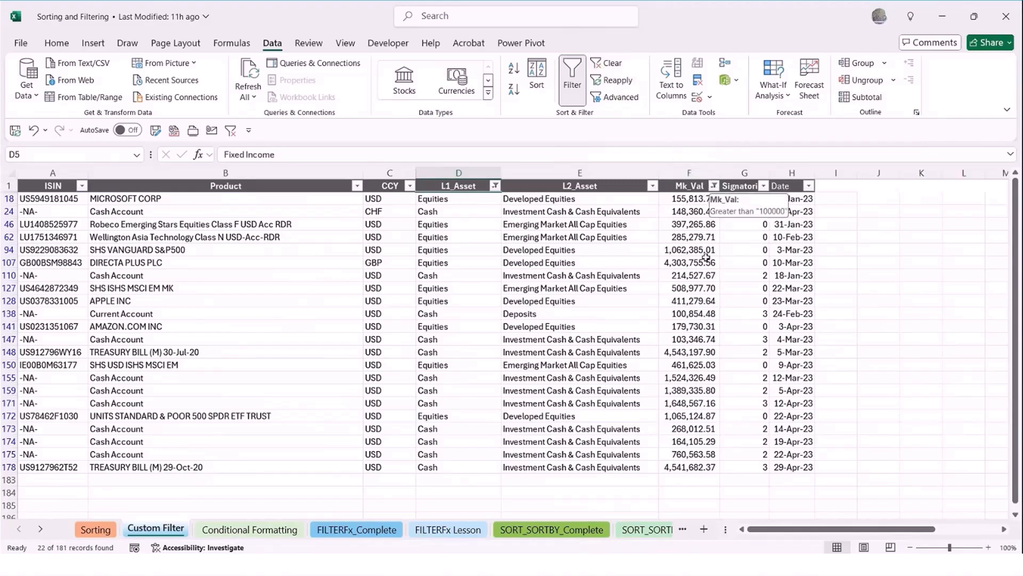
pyautogui.click(602, 64)
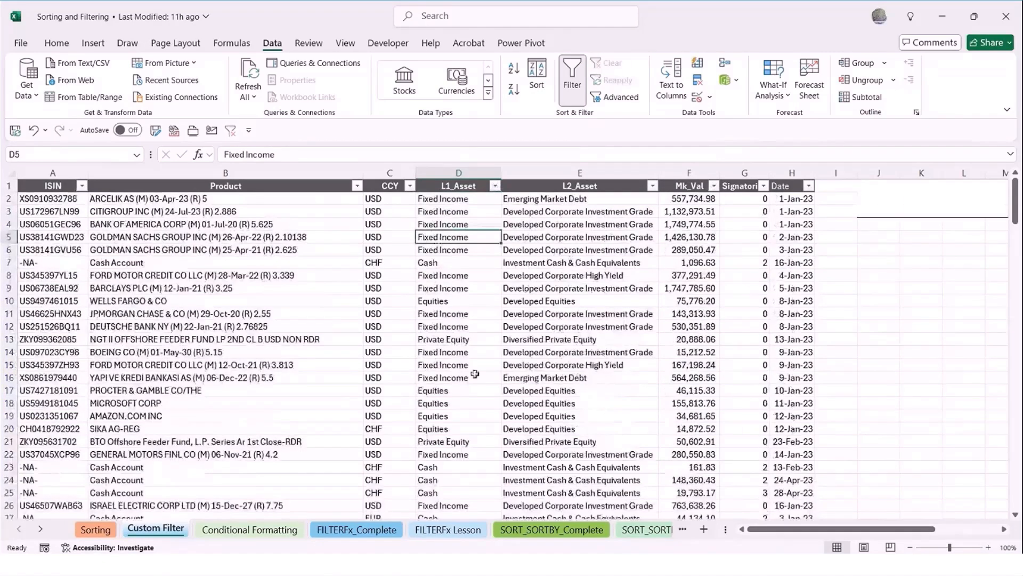
pyautogui.scroll(-1, 482, 376)
pyautogui.scroll(-2, 485, 376)
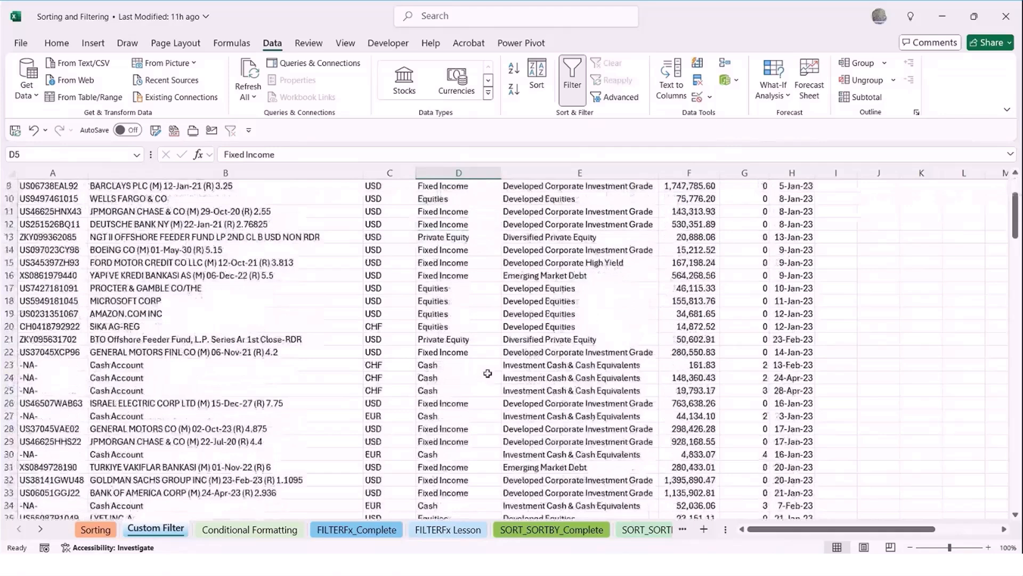
pyautogui.scroll(3, 488, 373)
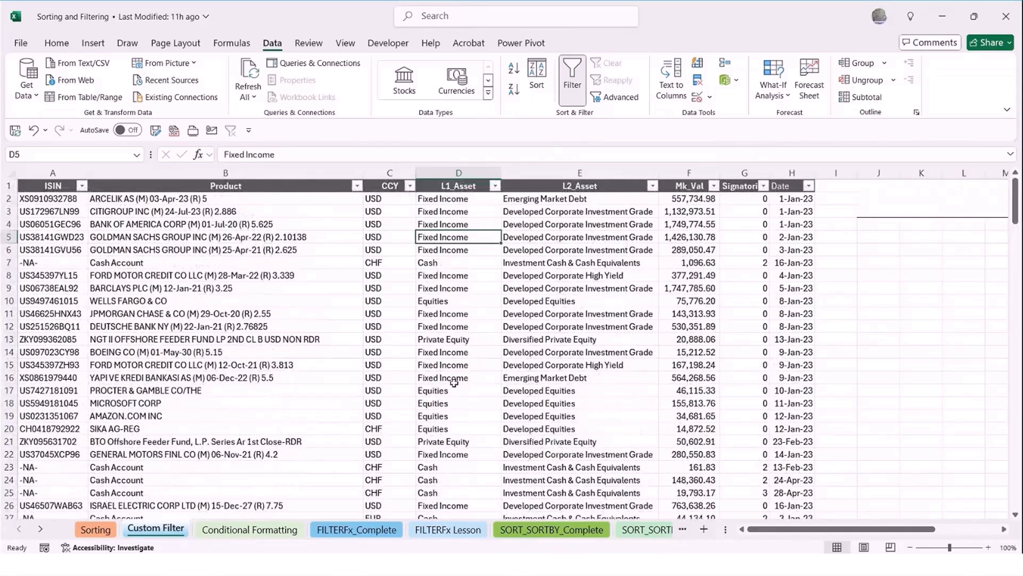
# Examine the Date column from its first to its last entry and return to its header
pyautogui.click(789, 210)
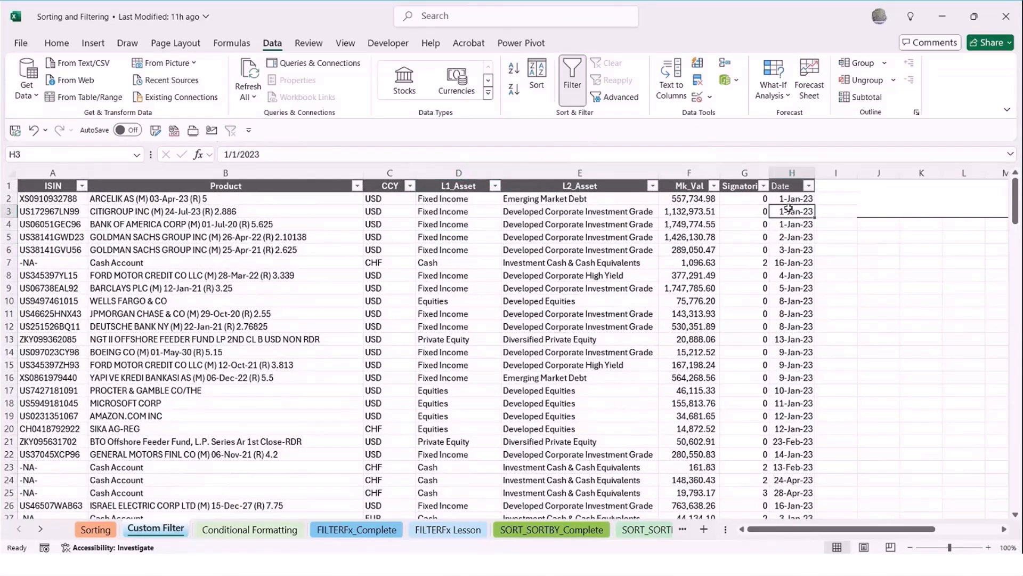
pyautogui.doubleClick(793, 218)
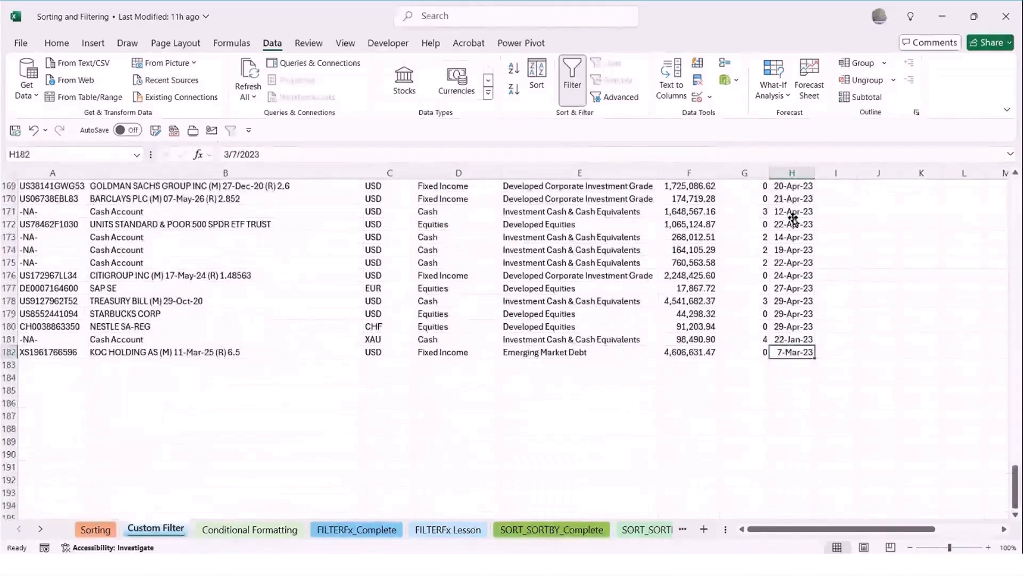
pyautogui.click(760, 339)
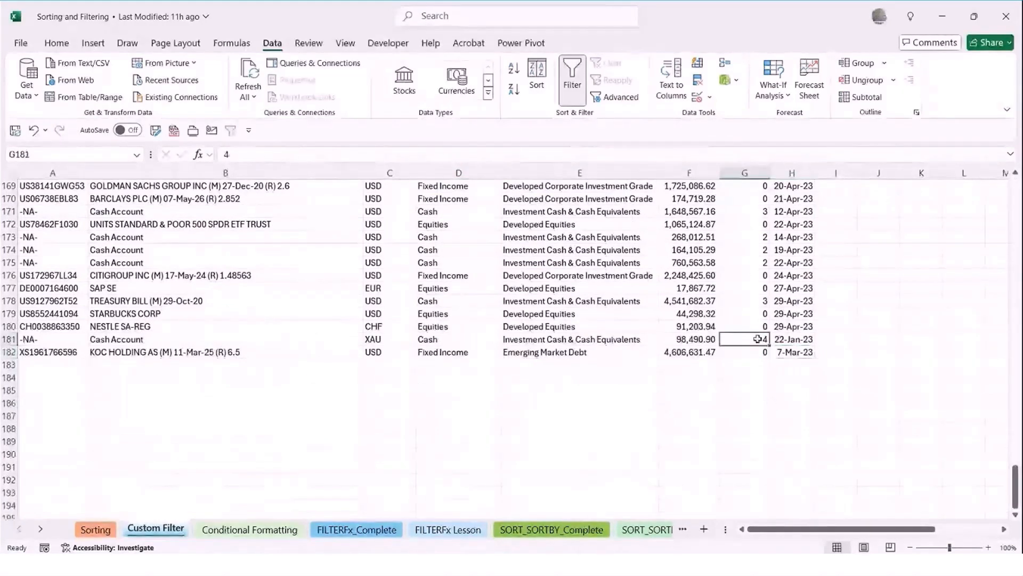
pyautogui.click(786, 326)
pyautogui.doubleClick(785, 320)
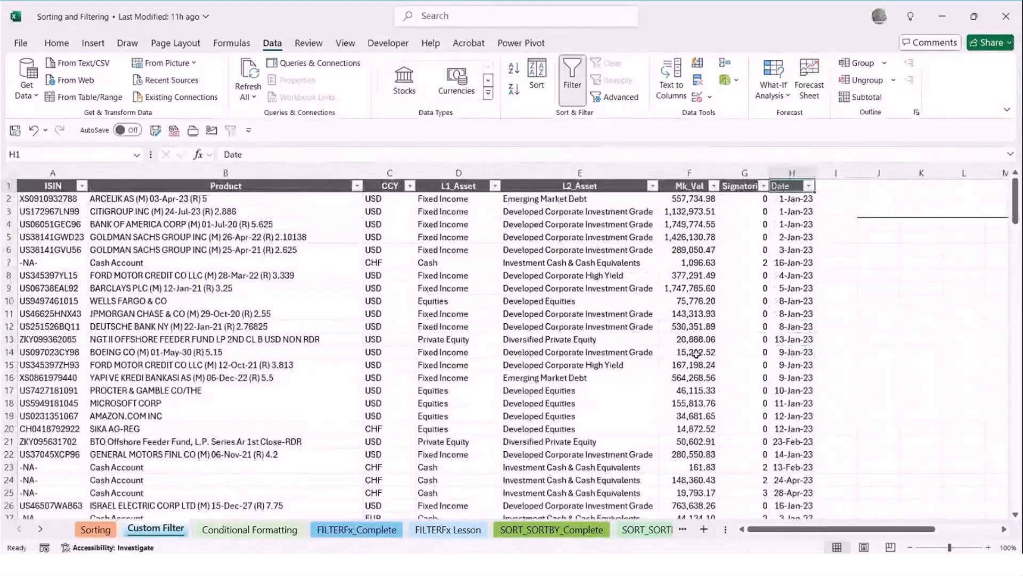
# Expand and collapse the January dates in the Date filter, then filter the column to all dates in the period April
pyautogui.click(809, 186)
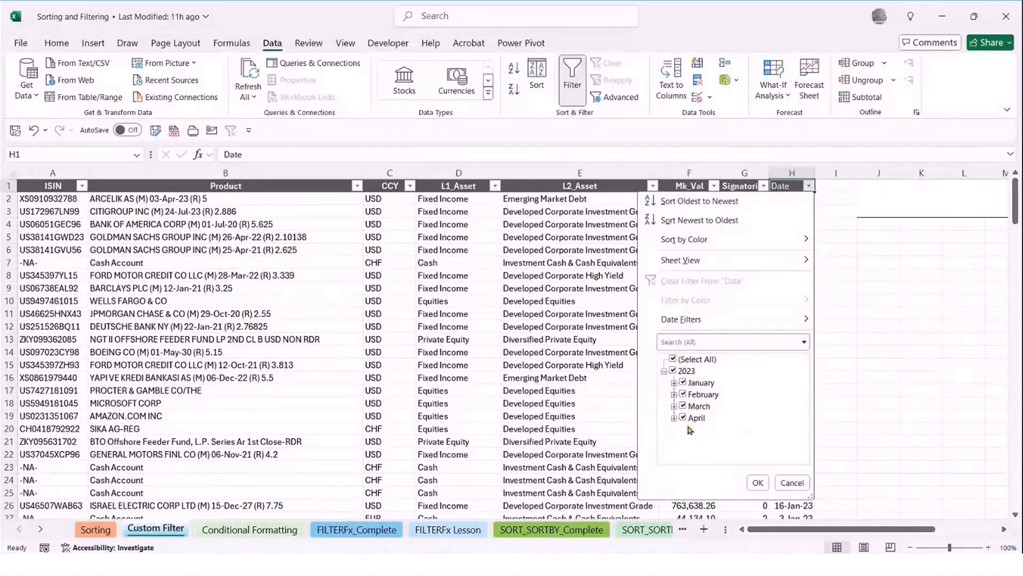
pyautogui.click(674, 383)
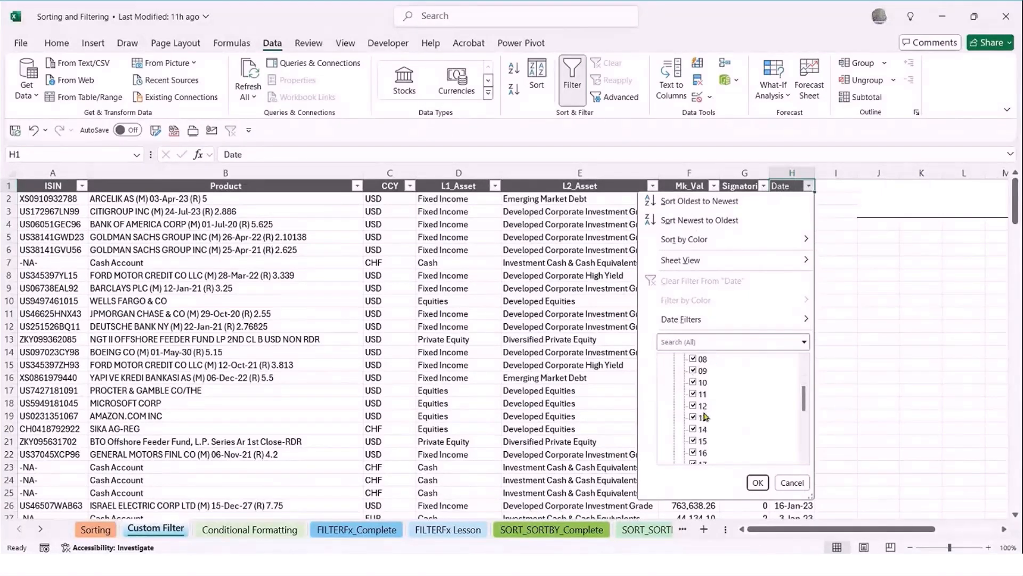
pyautogui.scroll(2, 687, 384)
pyautogui.click(674, 382)
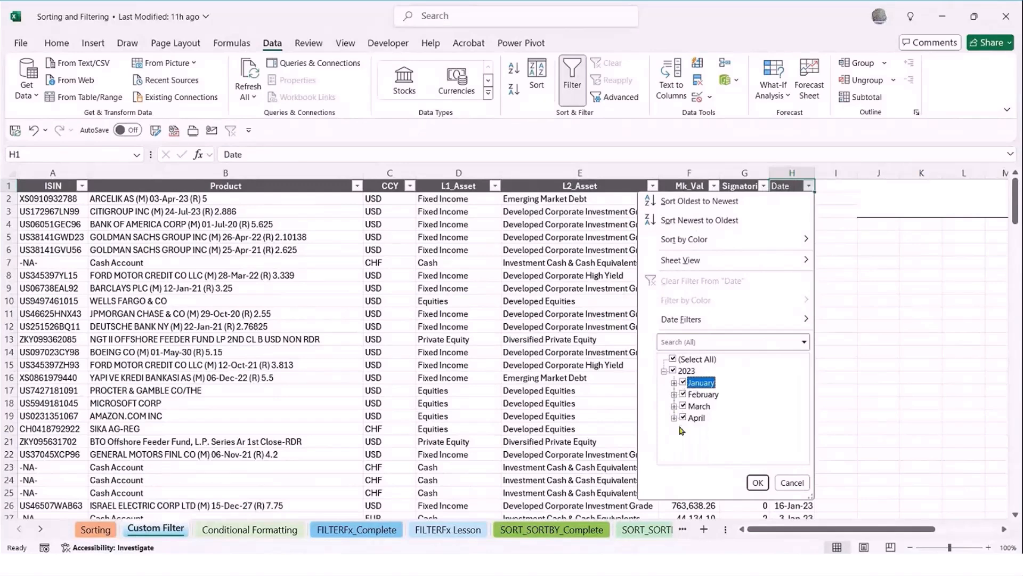
pyautogui.moveTo(675, 323)
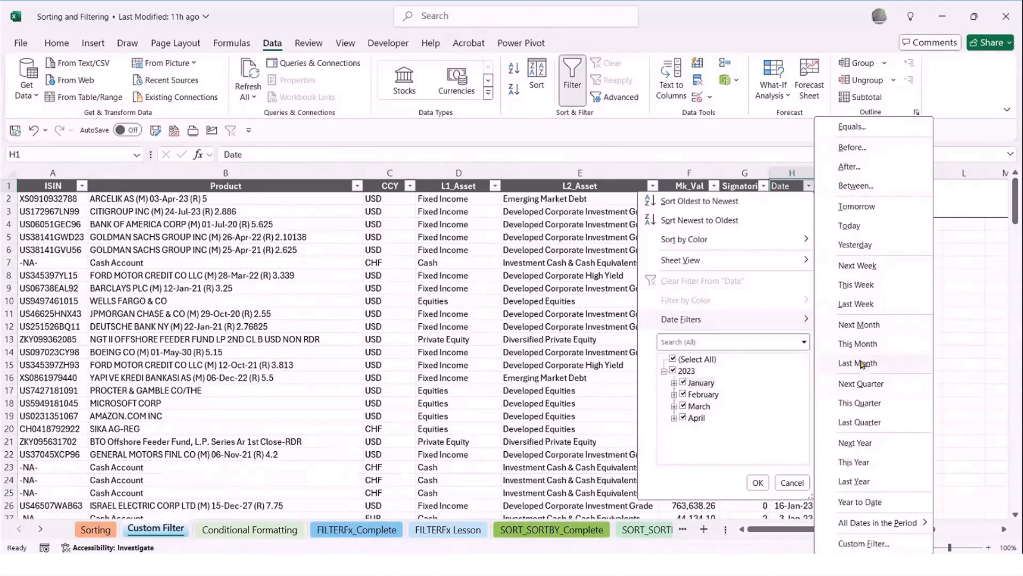
pyautogui.moveTo(874, 527)
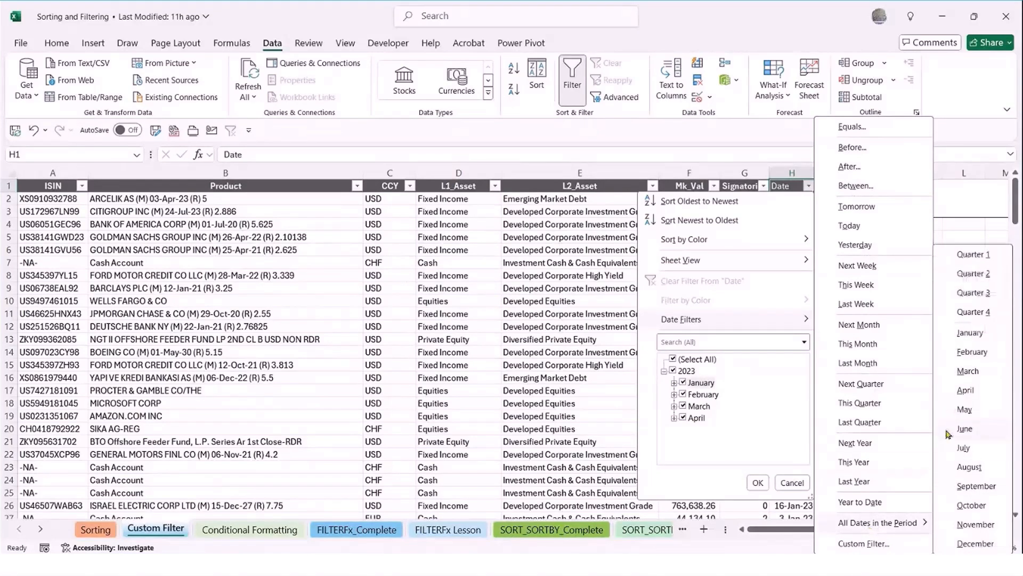
pyautogui.click(969, 392)
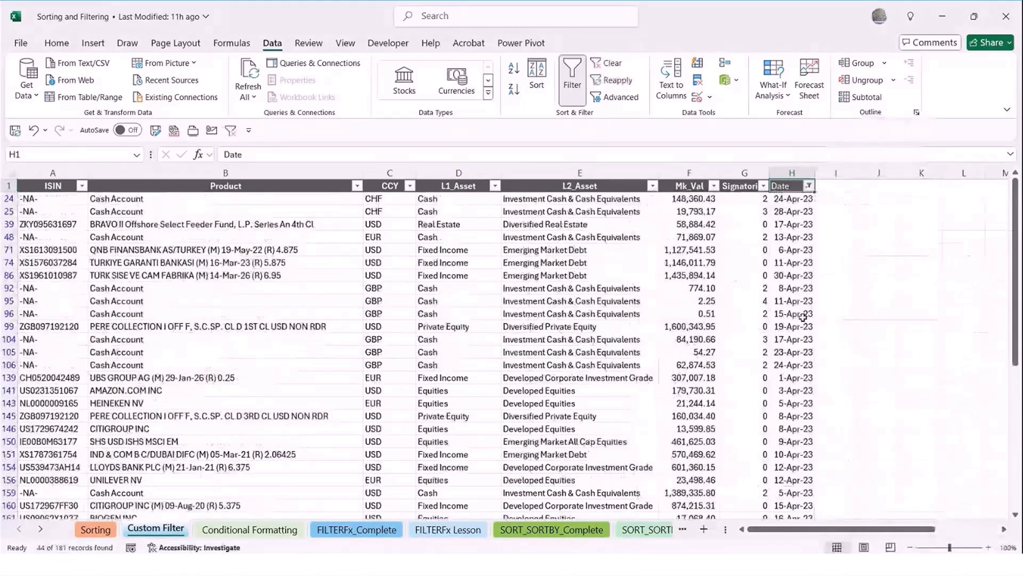
# Look through the April rows, then clear the filter from the Date column
pyautogui.scroll(-3, 802, 318)
pyautogui.scroll(1, 798, 331)
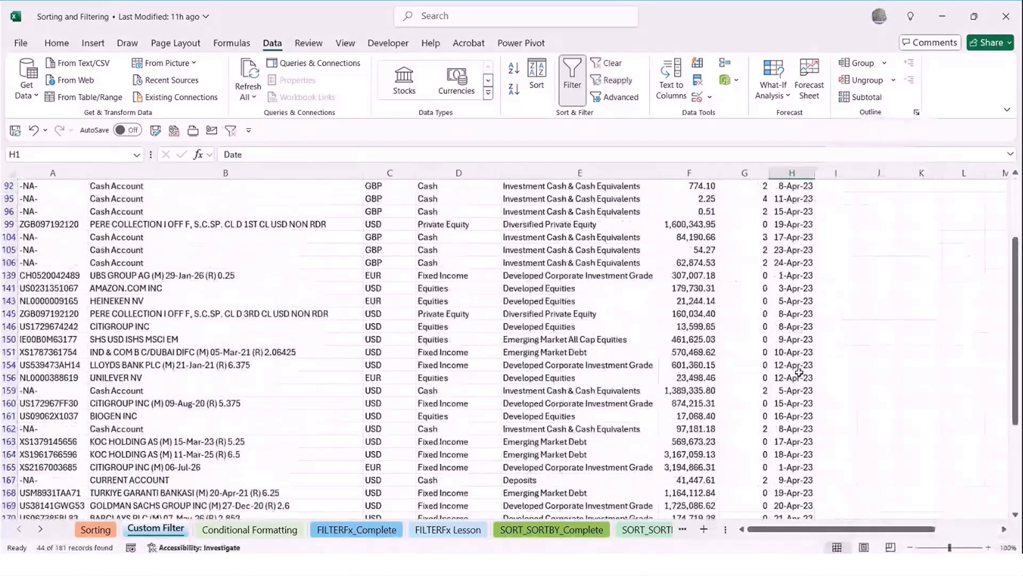
pyautogui.scroll(3, 799, 372)
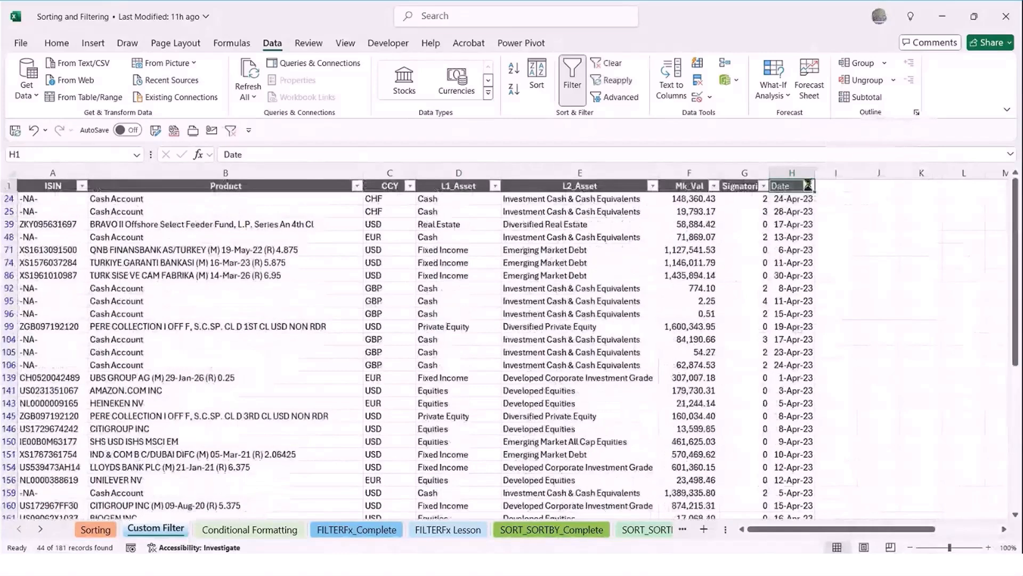
pyautogui.click(809, 185)
pyautogui.click(728, 322)
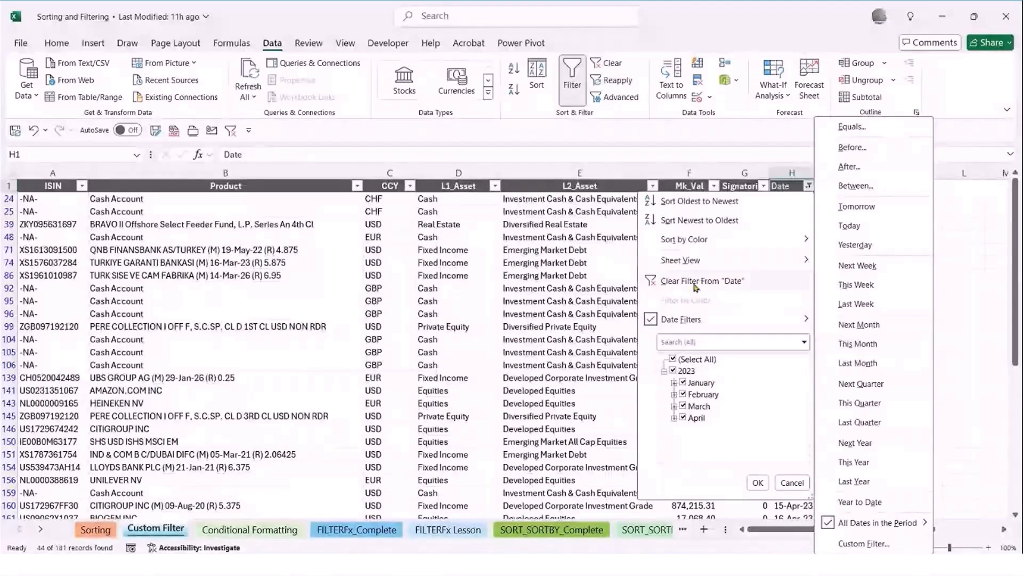
pyautogui.click(694, 281)
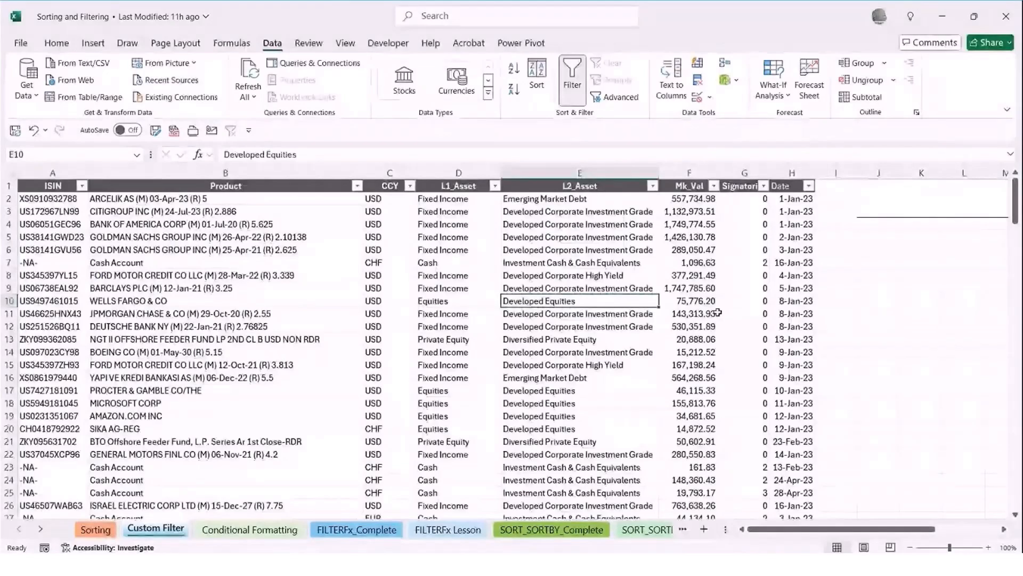
pyautogui.click(589, 379)
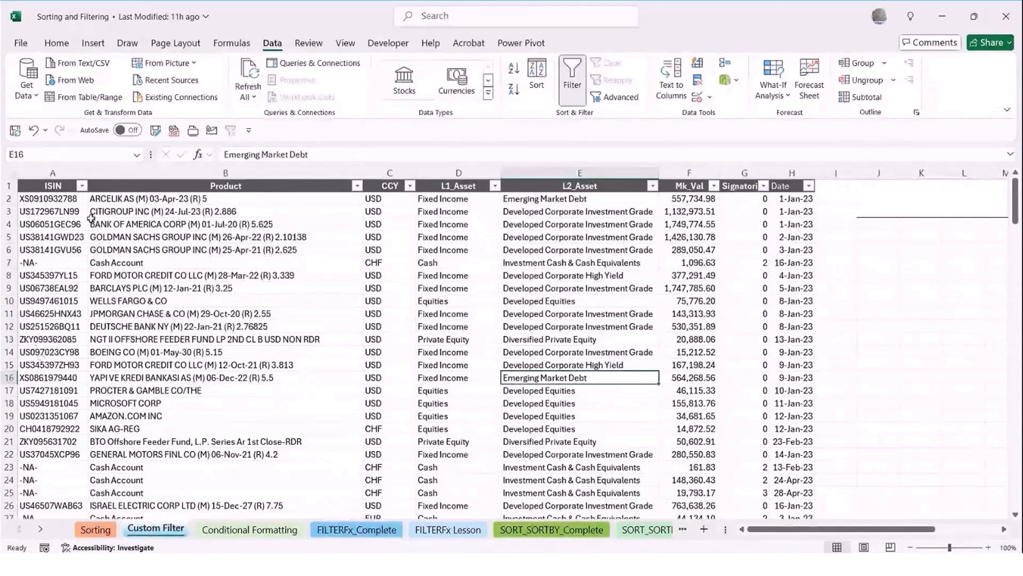
# Start a custom text filter on the ISIN column with the first condition set to begins with X
pyautogui.click(81, 185)
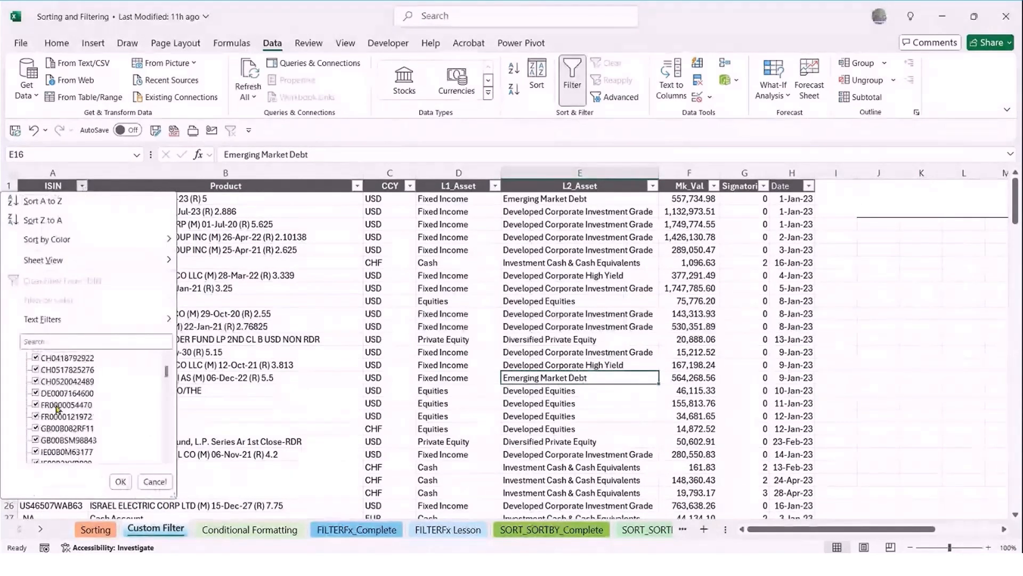
pyautogui.moveTo(55, 318)
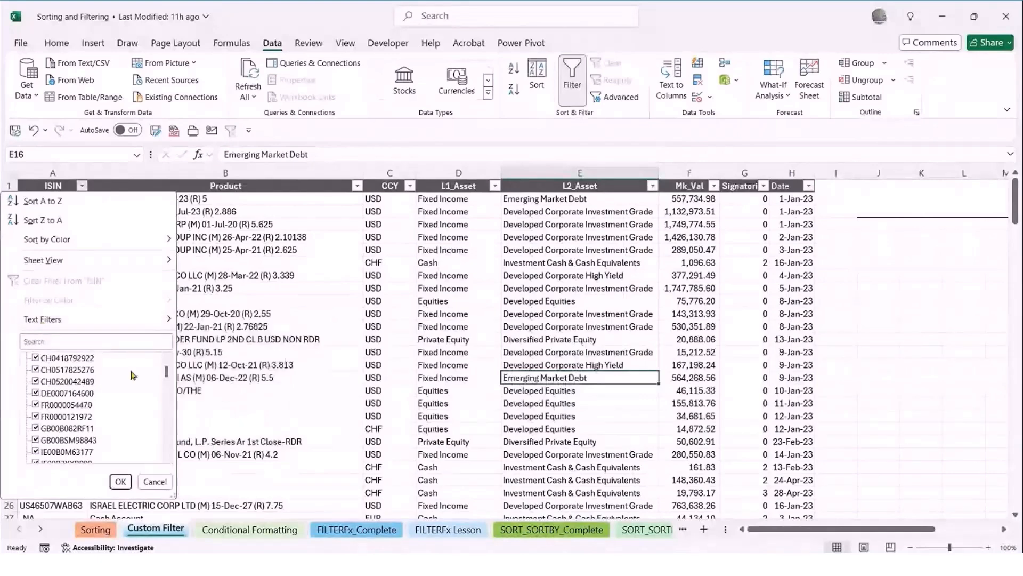
pyautogui.moveTo(150, 323)
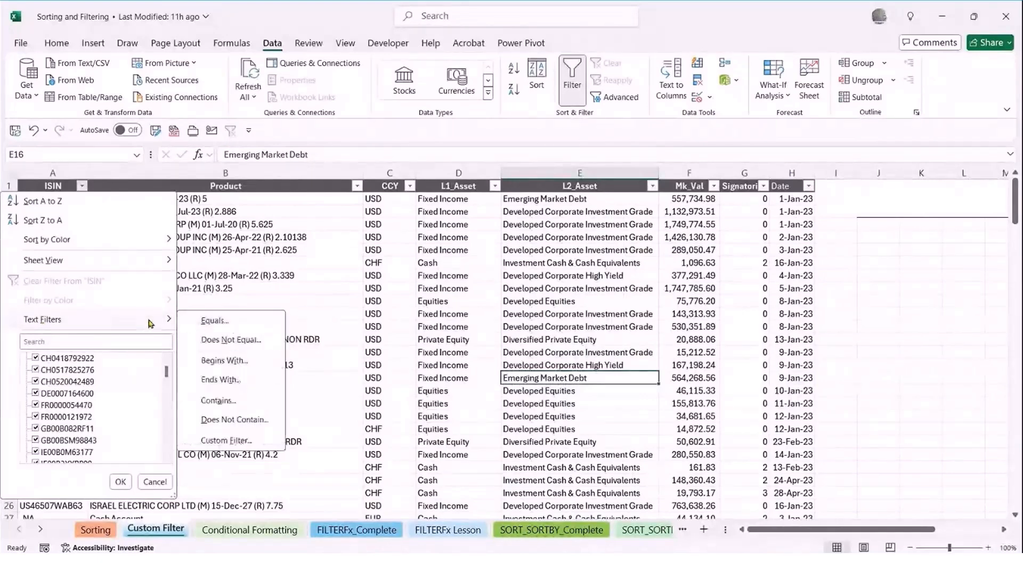
pyautogui.click(218, 442)
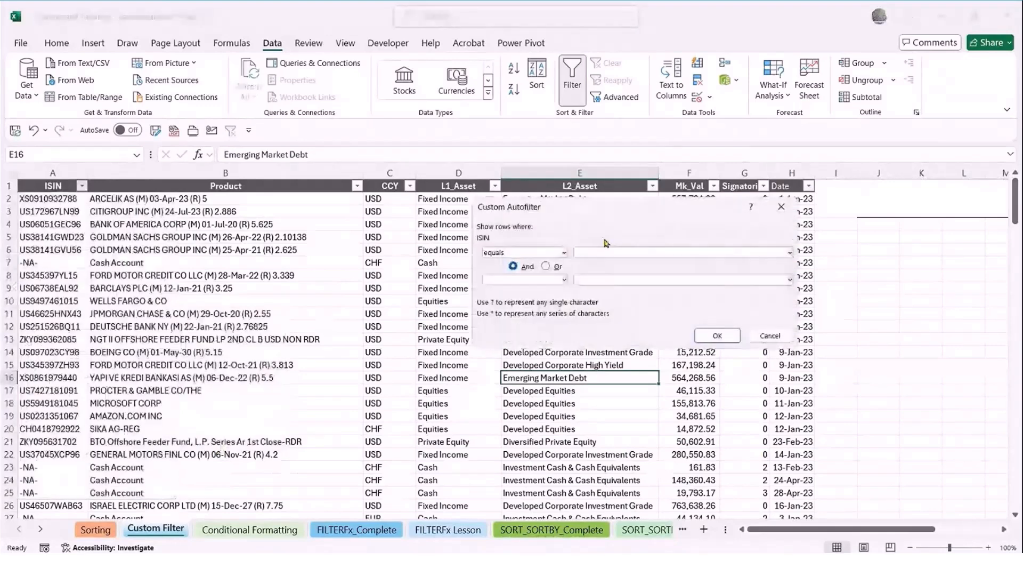
pyautogui.moveTo(585, 215); pyautogui.dragTo(401, 217)
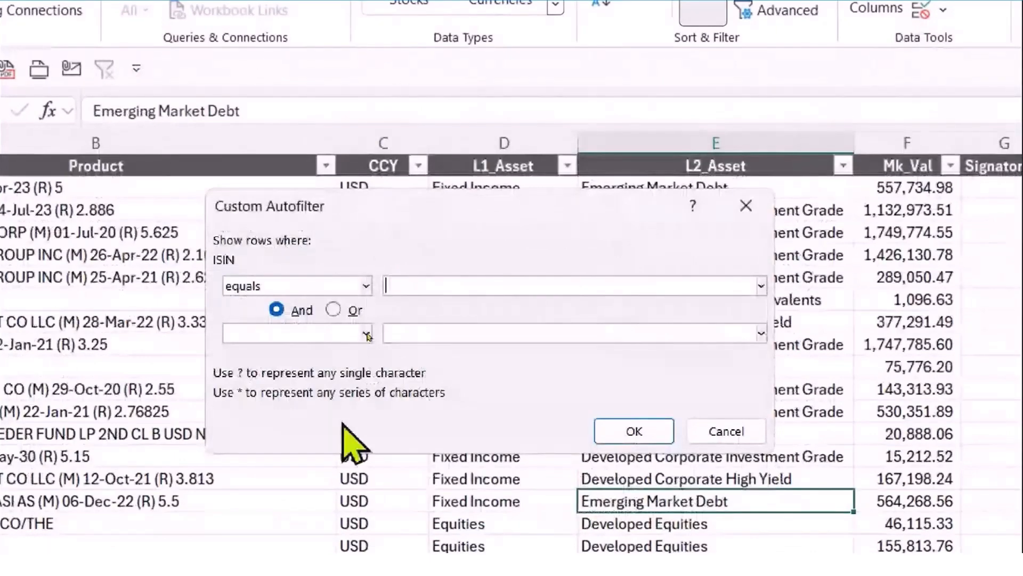
pyautogui.click(356, 286)
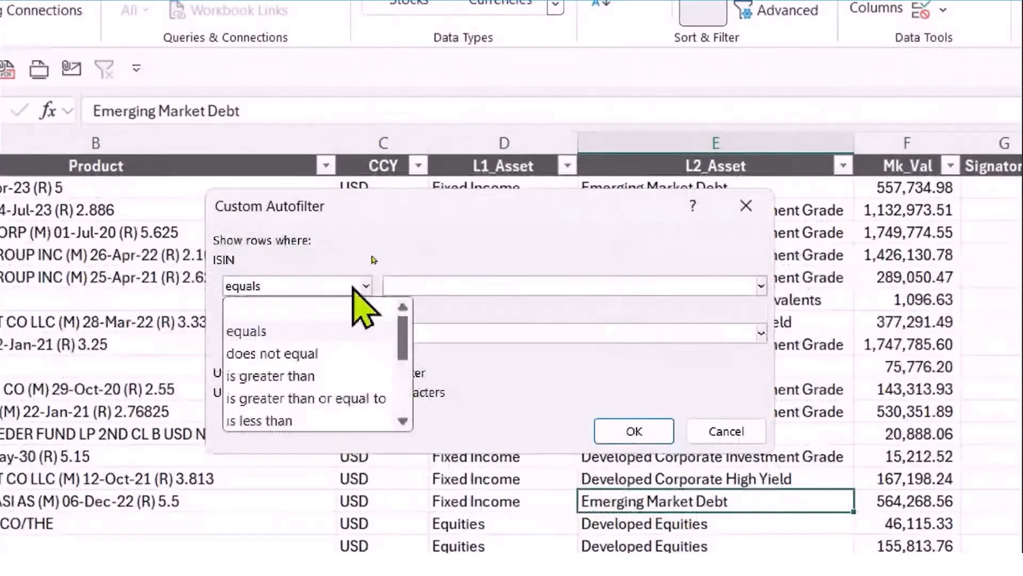
pyautogui.press('b')
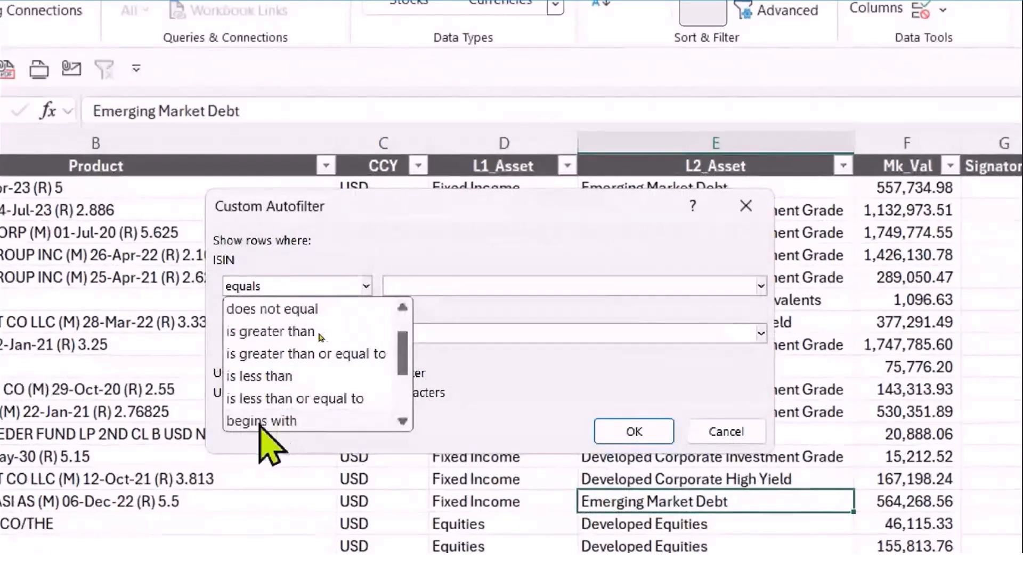
pyautogui.click(260, 421)
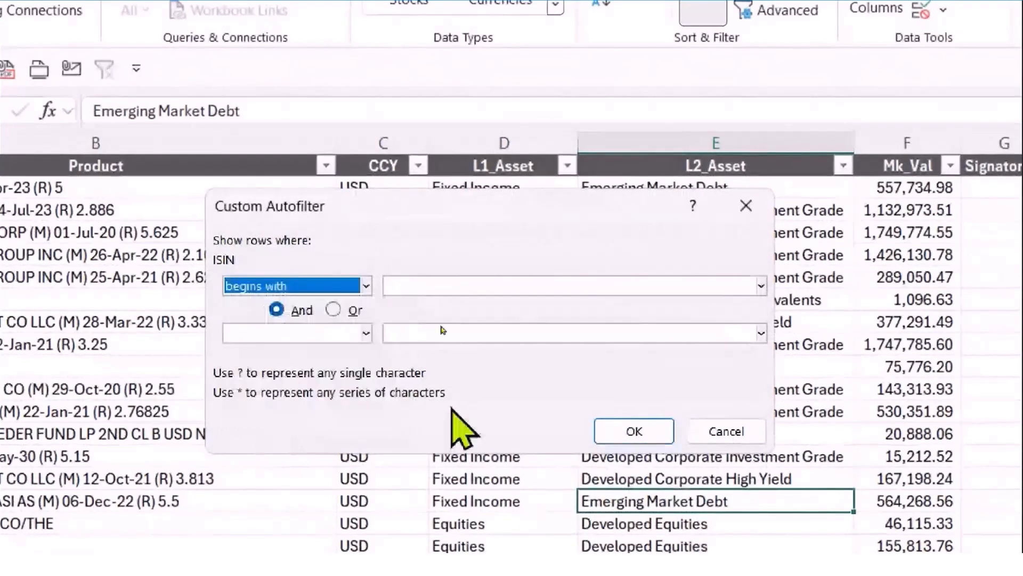
pyautogui.click(414, 286)
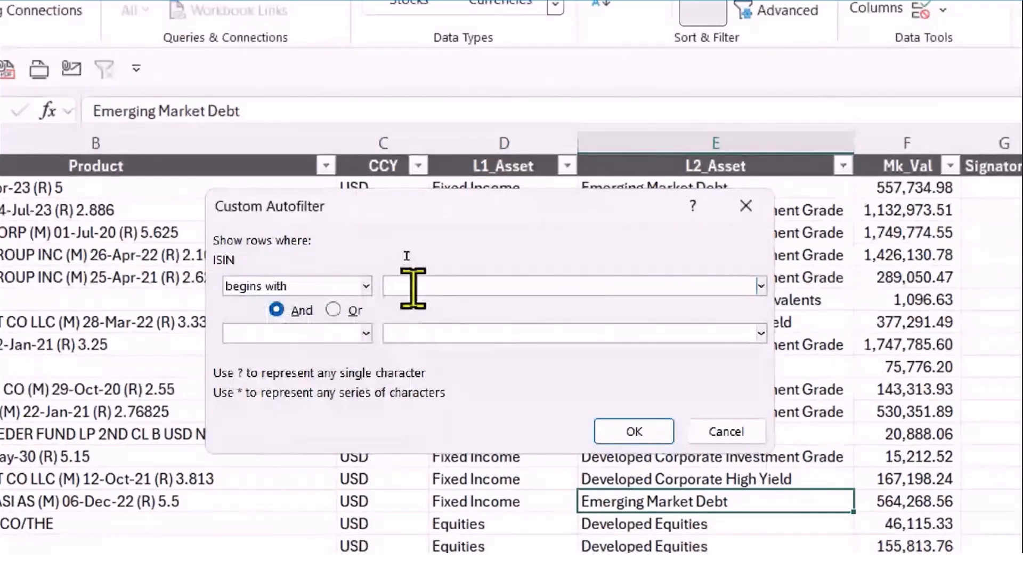
pyautogui.write('X')
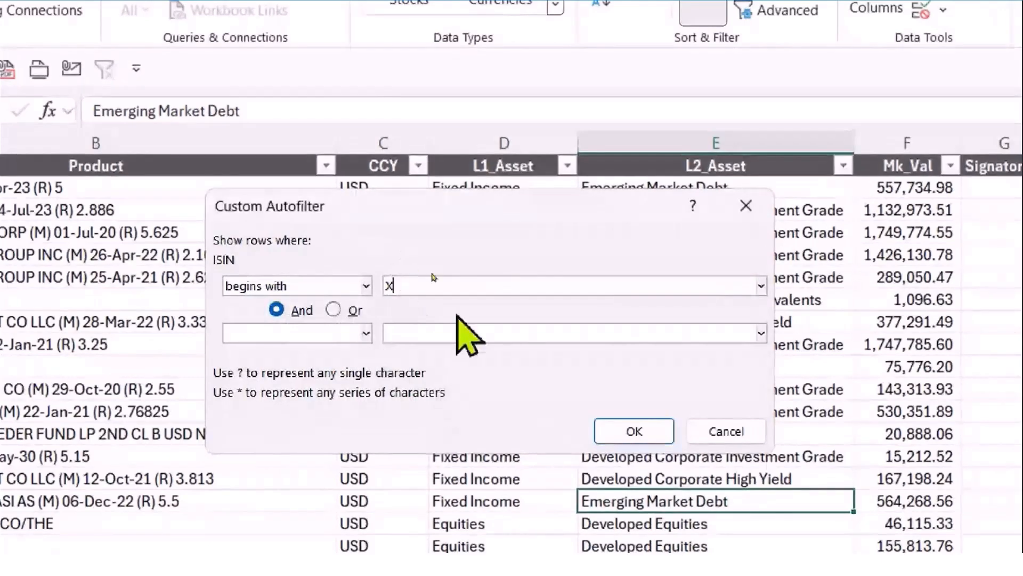
# Add an Or condition for ISINs that begin with Z and apply the custom filter
pyautogui.click(333, 309)
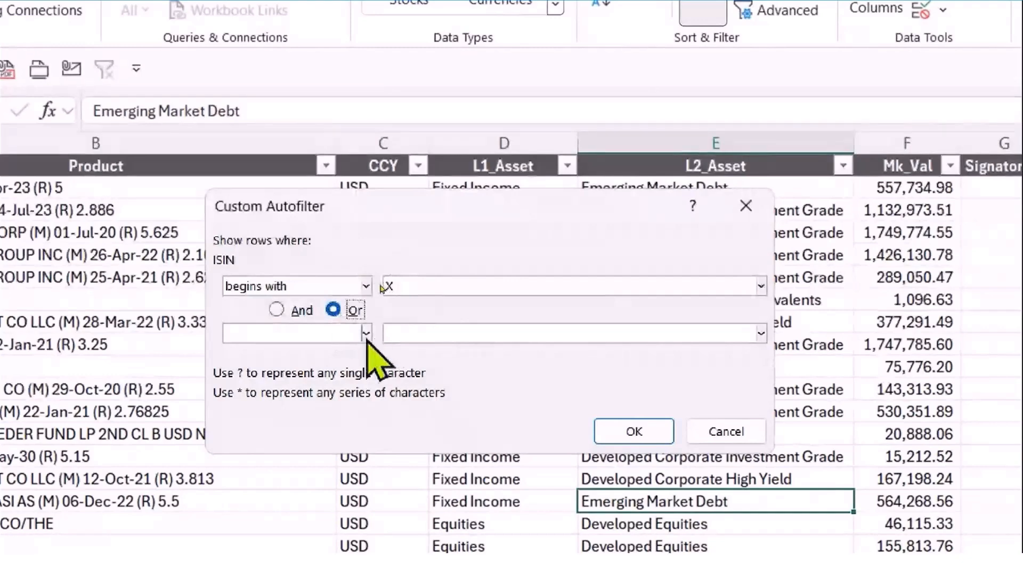
pyautogui.click(366, 334)
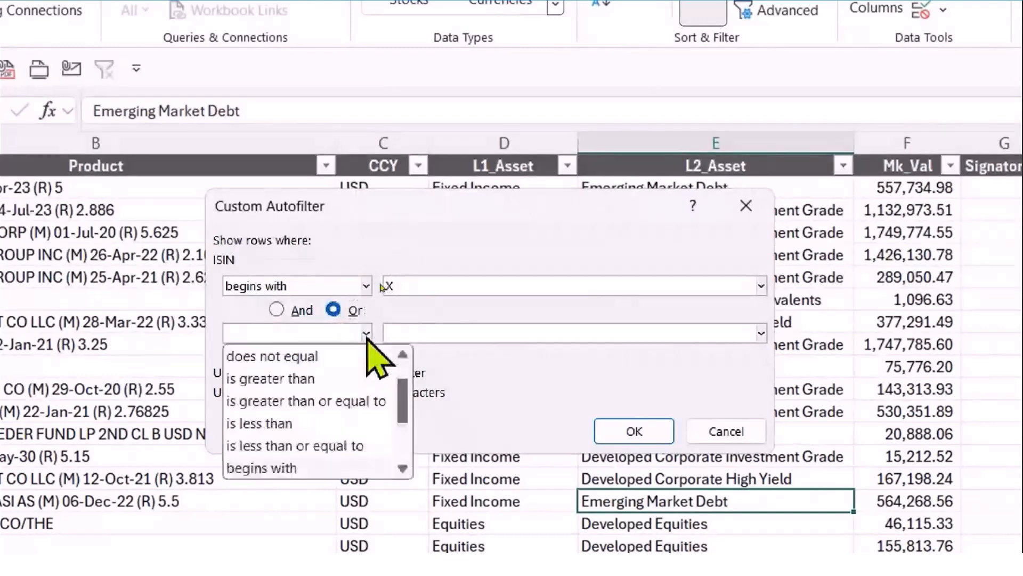
pyautogui.click(291, 469)
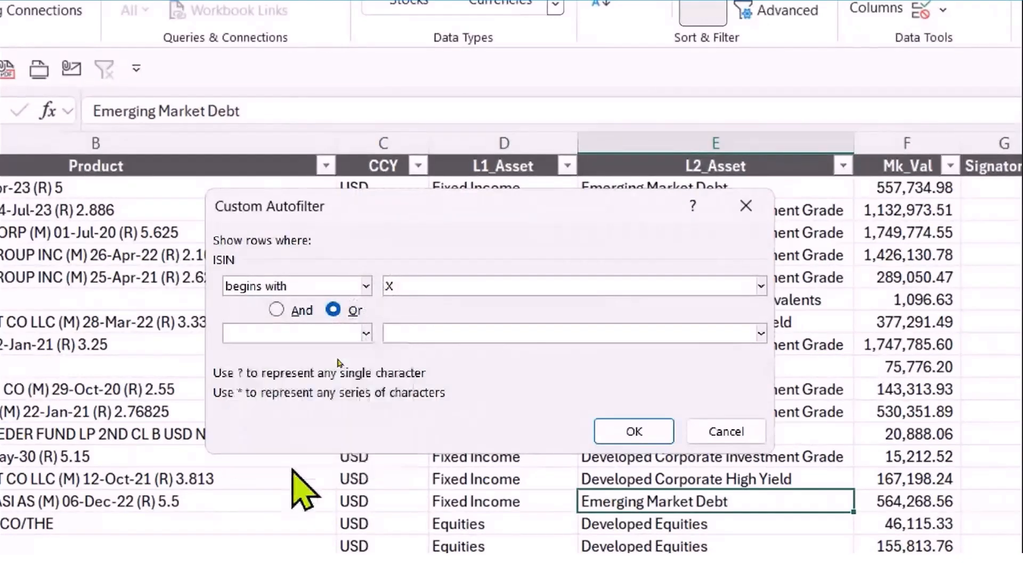
pyautogui.click(368, 336)
pyautogui.moveTo(405, 399)
pyautogui.mouseDown()
pyautogui.moveTo(406, 372)
pyautogui.moveTo(401, 459)
pyautogui.moveTo(402, 381)
pyautogui.moveTo(405, 442)
pyautogui.moveTo(408, 392)
pyautogui.mouseUp()
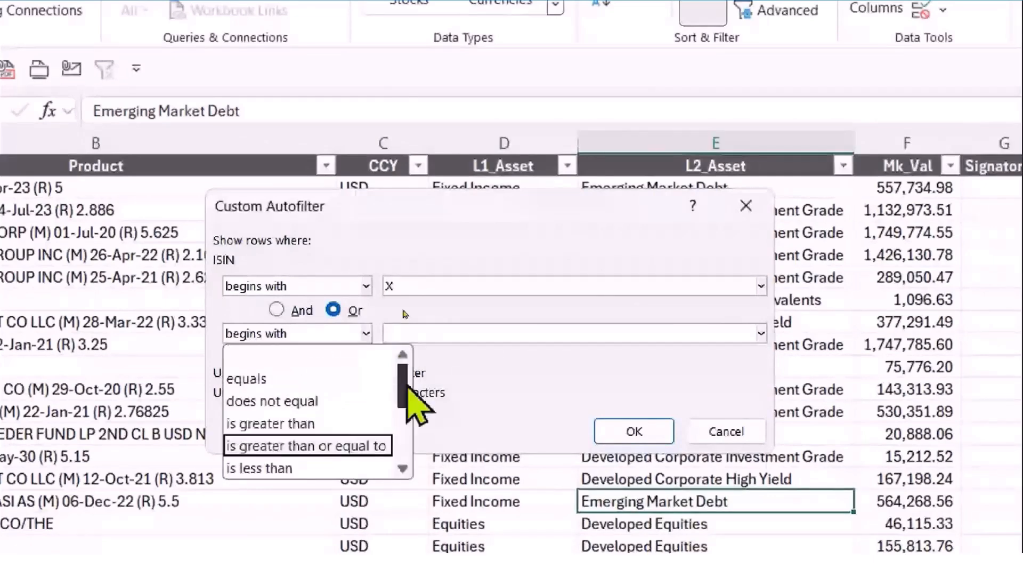
pyautogui.click(419, 331)
pyautogui.write('Z')
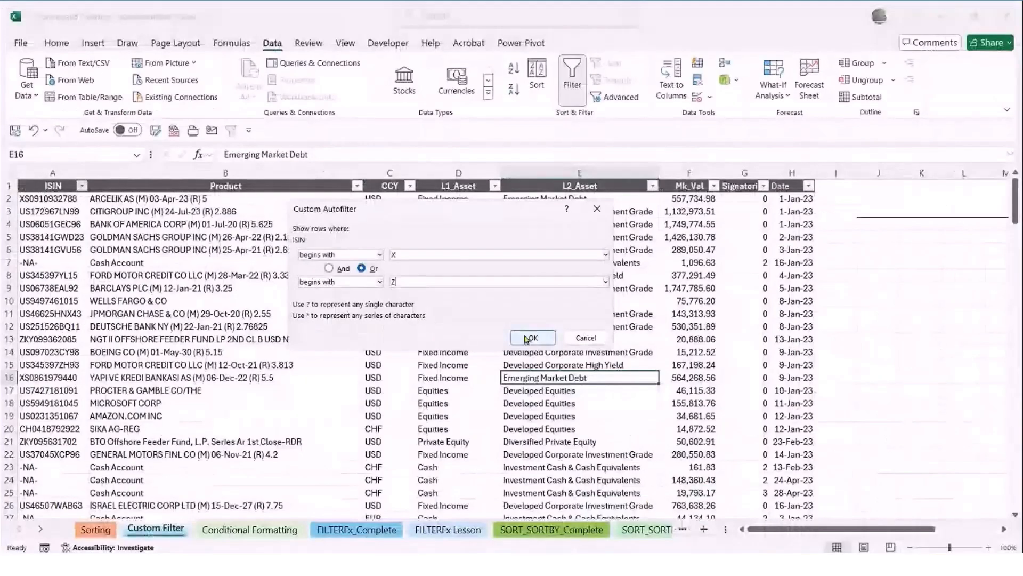
pyautogui.click(533, 337)
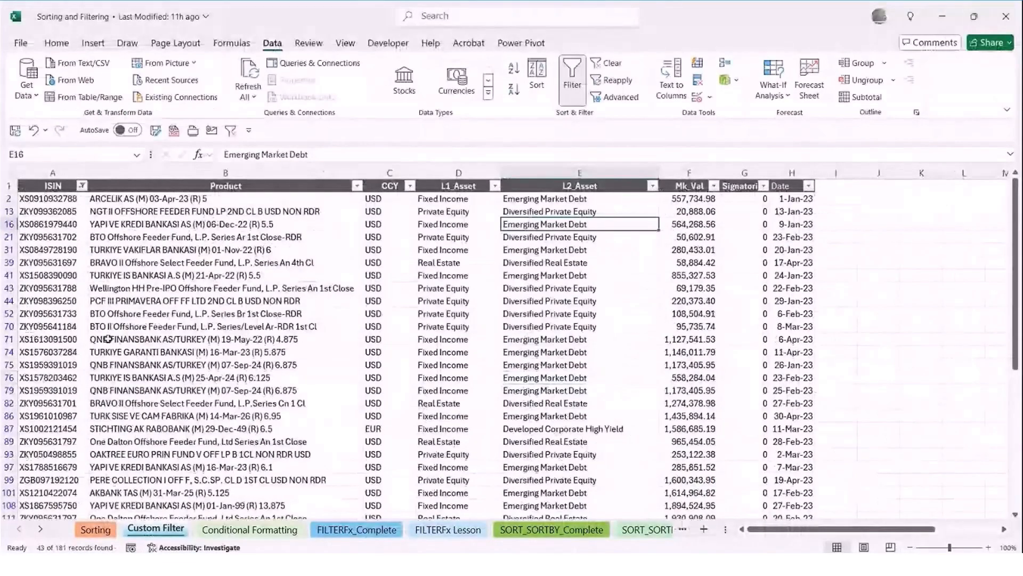
# Look through the rows kept by the custom filter, then clear the filter from the ISIN column
pyautogui.scroll(-2, 108, 338)
pyautogui.scroll(-3, 76, 306)
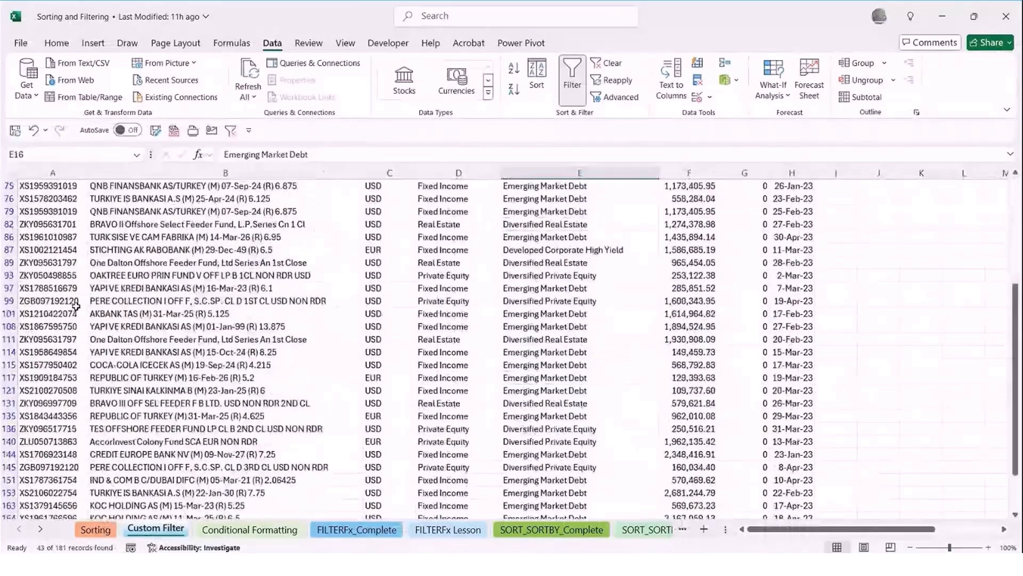
pyautogui.scroll(5, 77, 306)
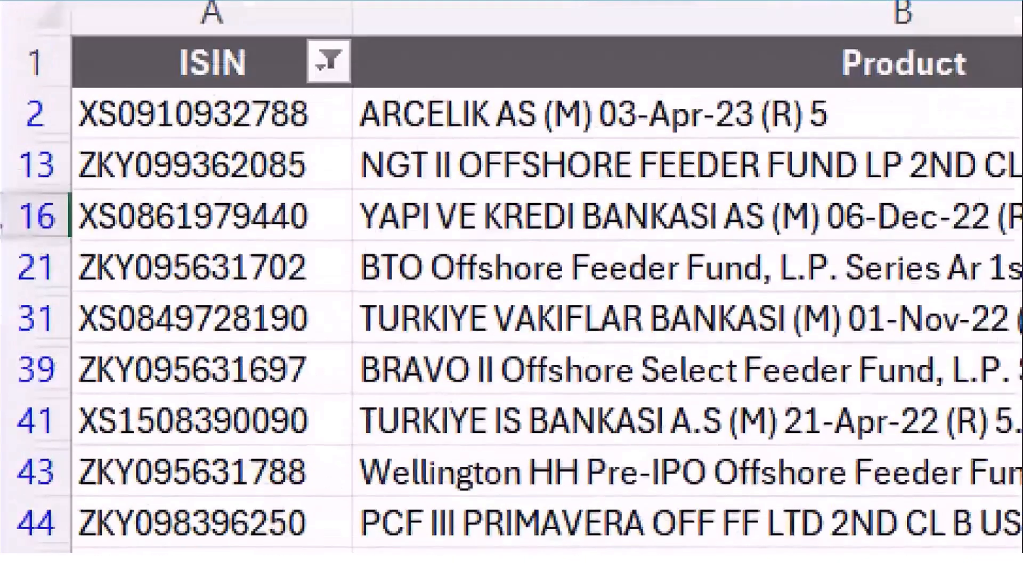
pyautogui.scroll(-1, 511, 287)
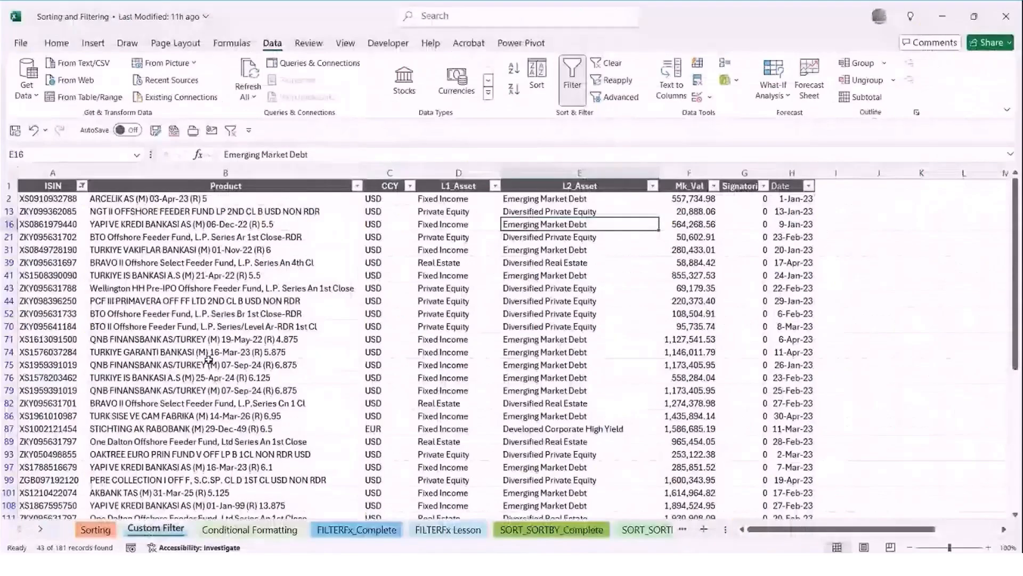
pyautogui.click(222, 313)
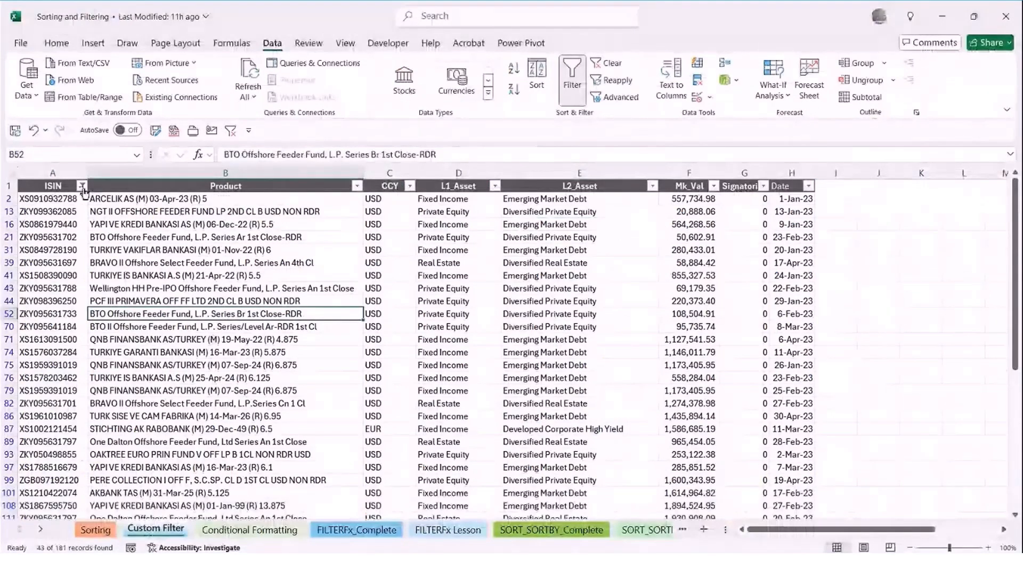
pyautogui.click(81, 185)
pyautogui.moveTo(71, 319)
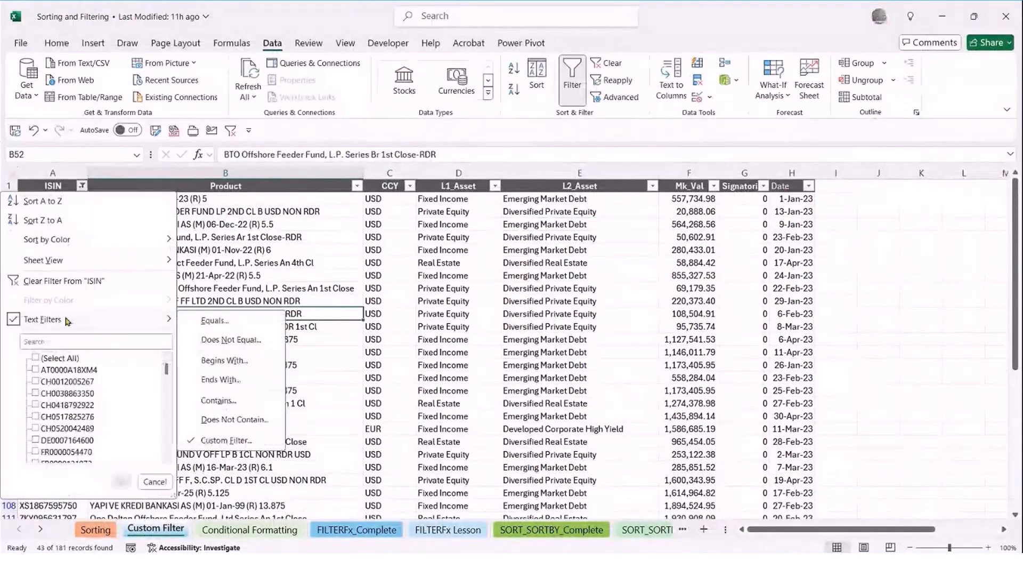
pyautogui.click(94, 279)
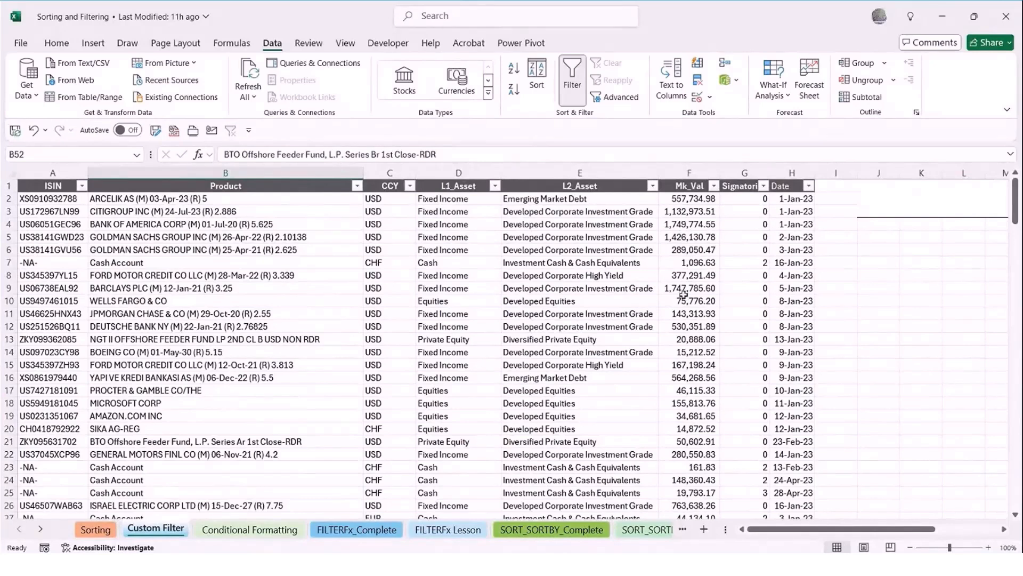
# Start a custom number filter on the Mk_Val column with the first condition set to is less than 100000
pyautogui.click(714, 186)
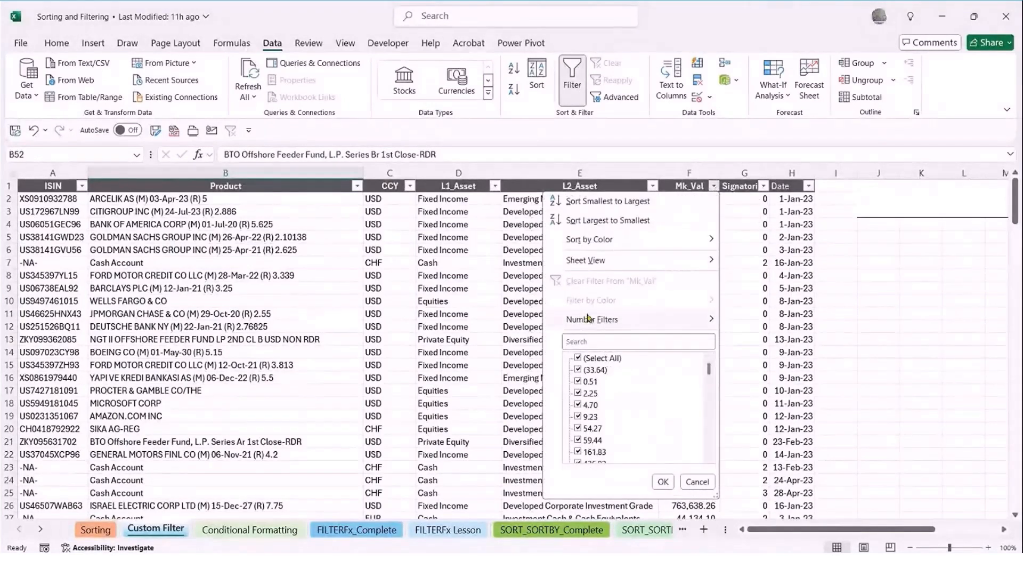
pyautogui.moveTo(583, 319)
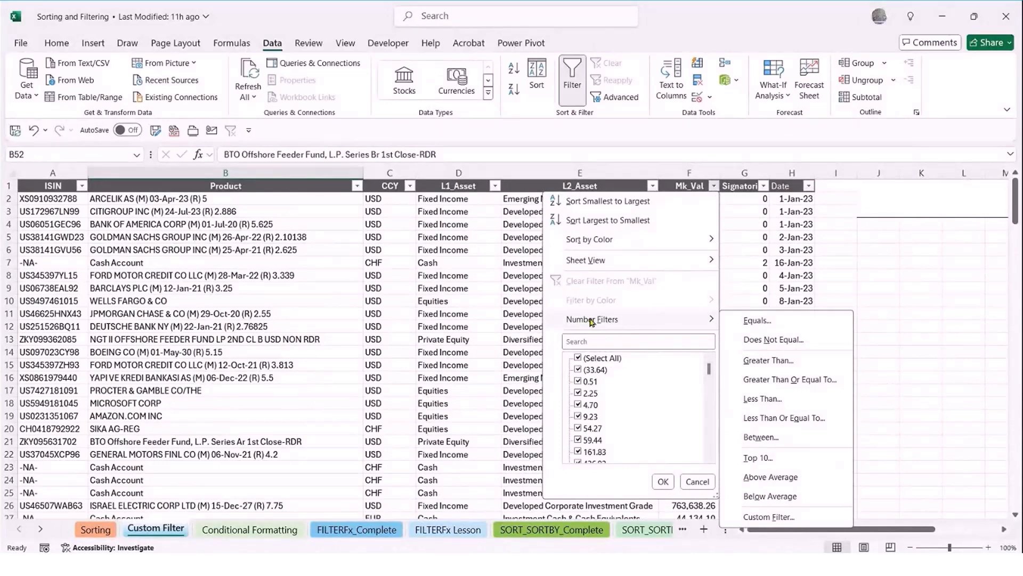
pyautogui.click(773, 518)
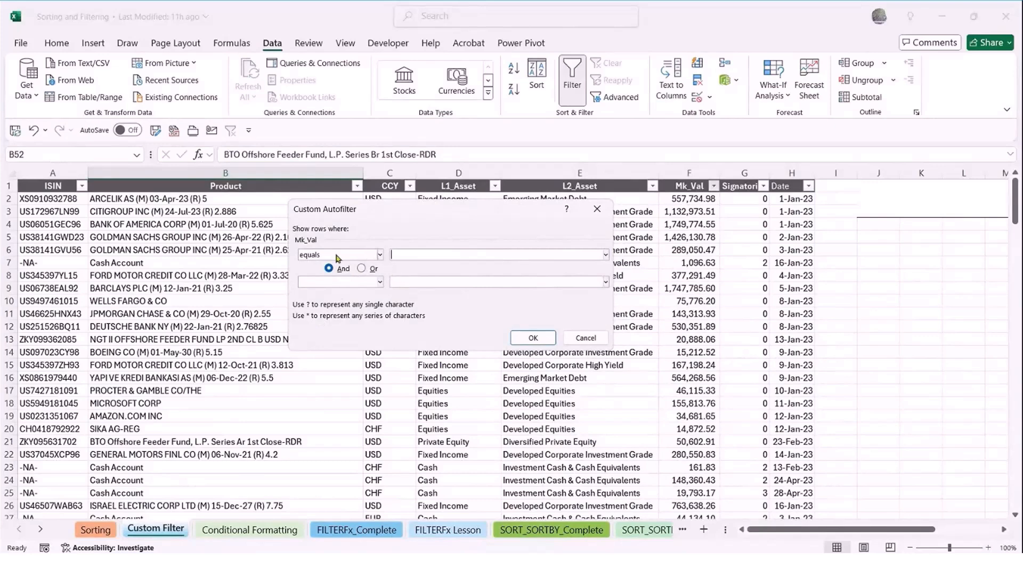
pyautogui.click(380, 254)
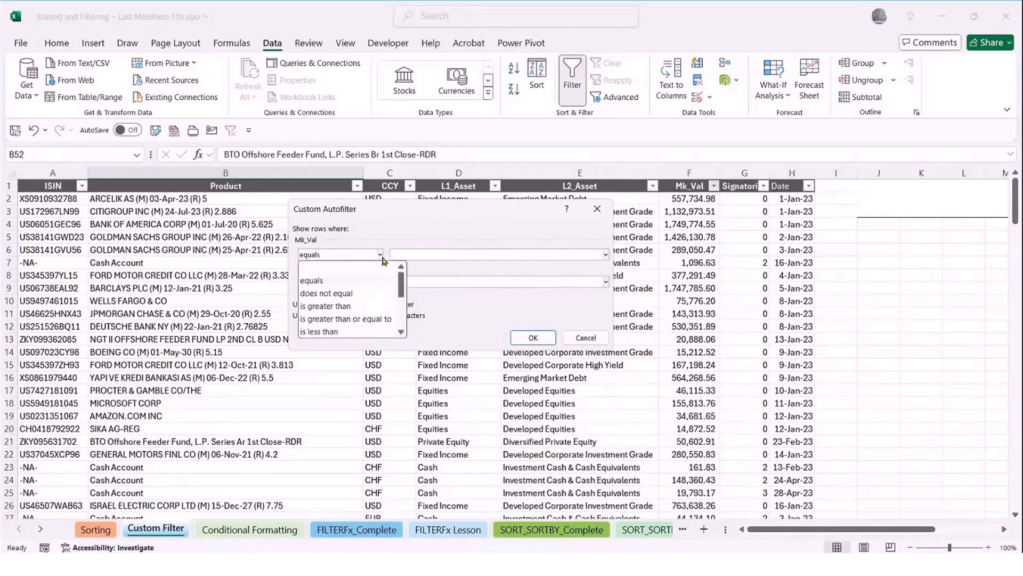
pyautogui.scroll(-2, 402, 279)
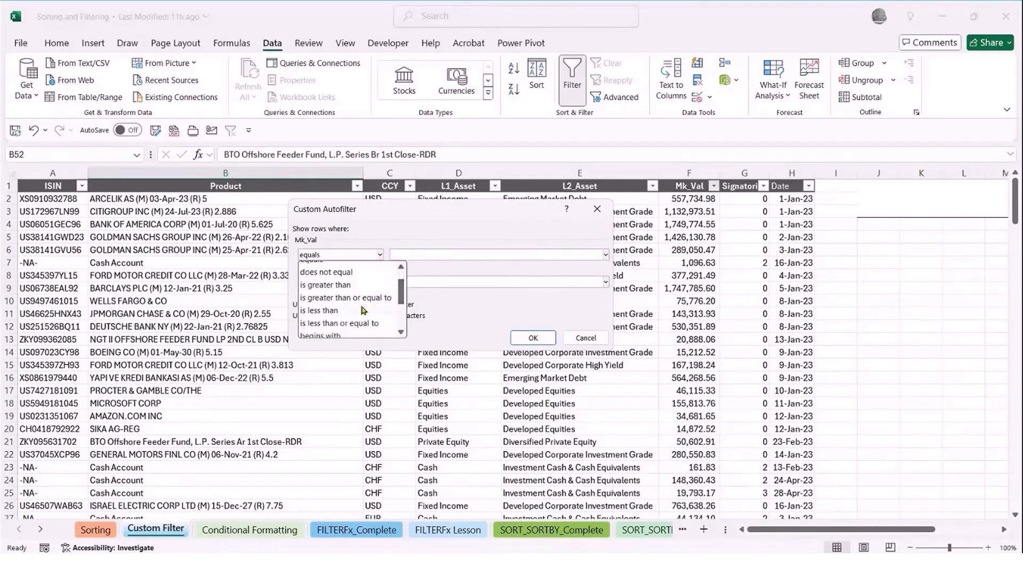
pyautogui.click(364, 309)
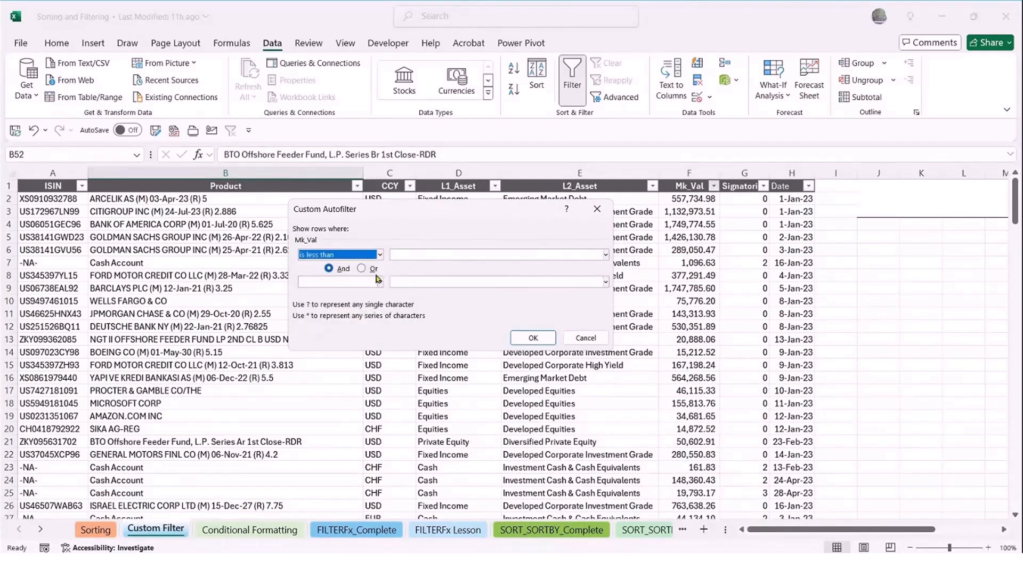
pyautogui.click(412, 255)
pyautogui.write('1')
pyautogui.write('00000')
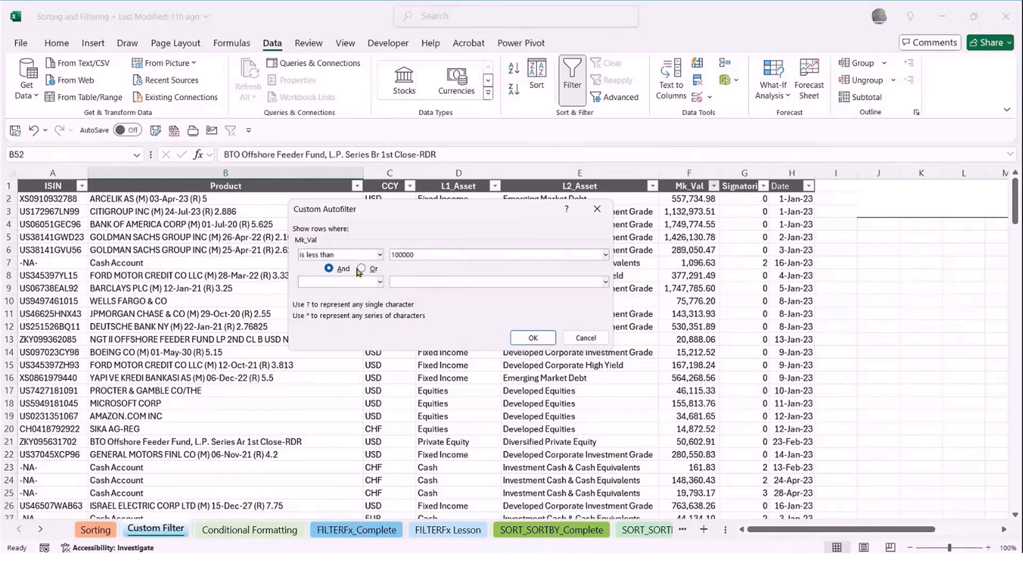
# Add an Or condition for Mk_Val greater than 1000000 and apply the custom filter
pyautogui.click(362, 268)
pyautogui.click(380, 282)
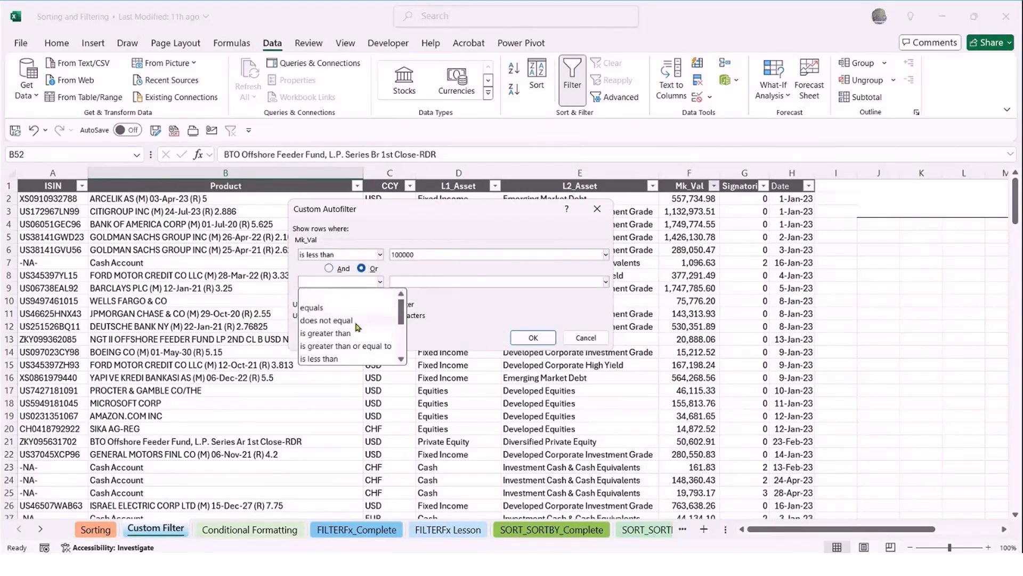
pyautogui.click(367, 332)
pyautogui.click(408, 283)
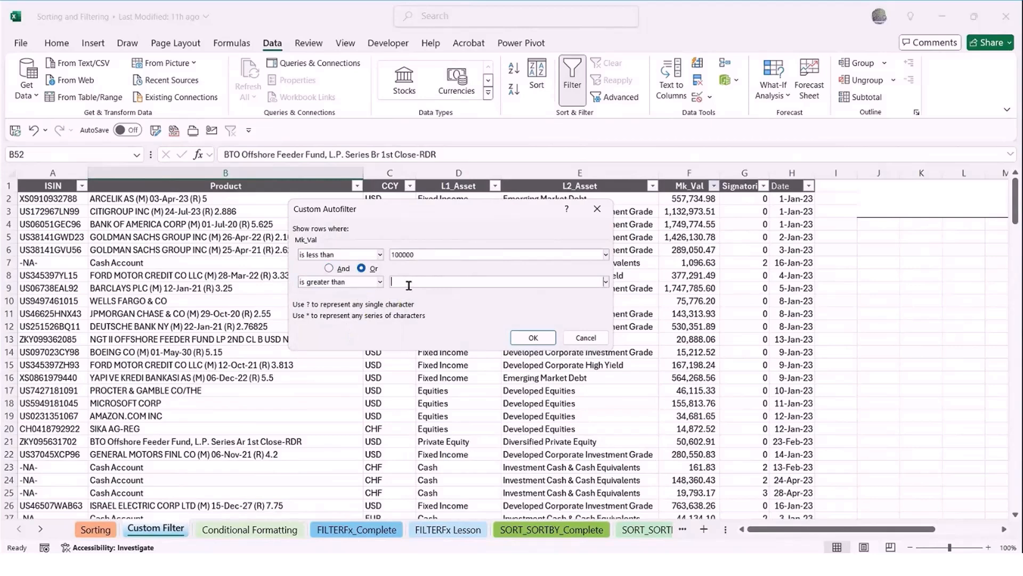
pyautogui.write('1000000')
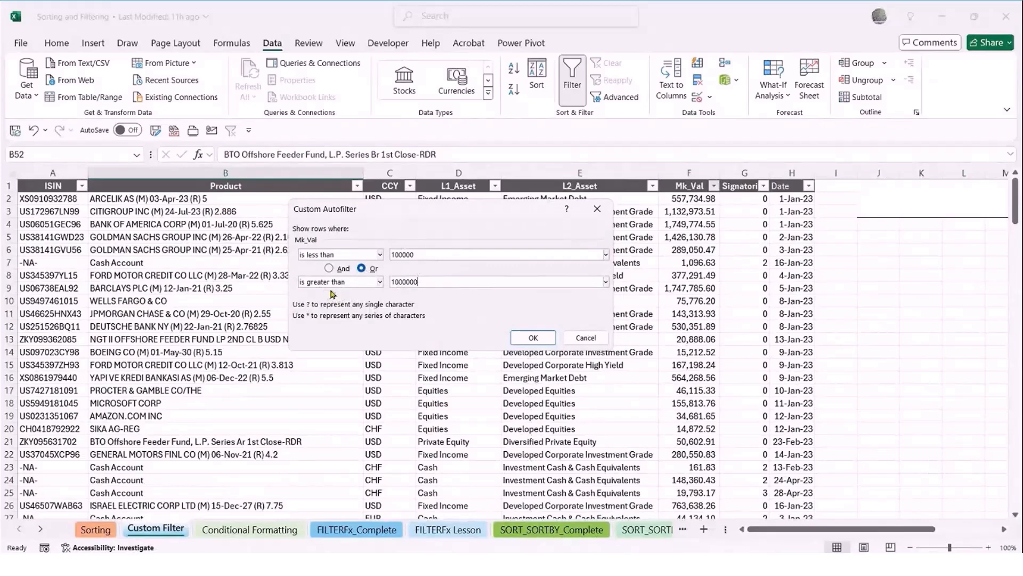
pyautogui.click(532, 338)
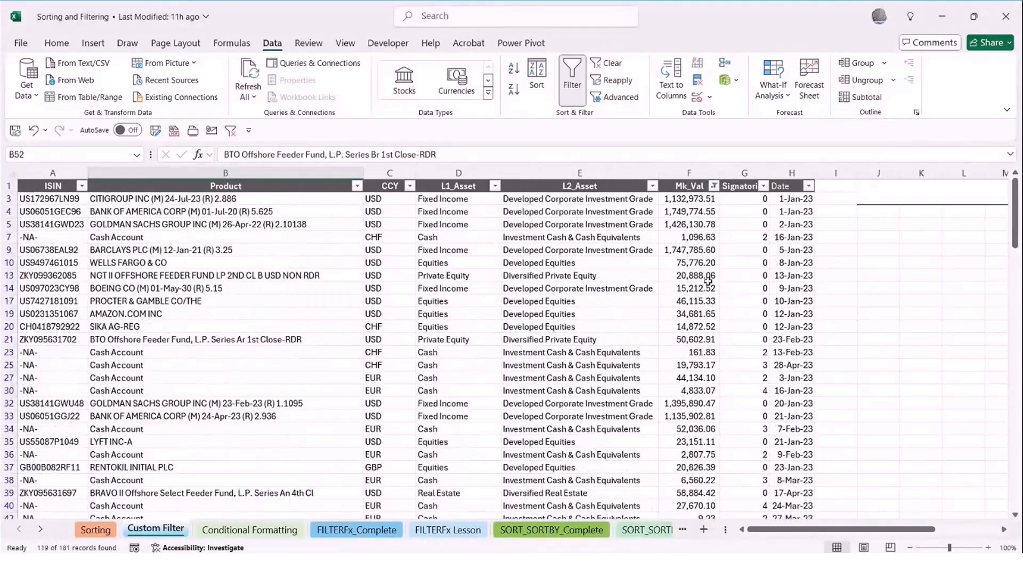
# Sort the filtered rows by Mk_Val from smallest to largest
pyautogui.click(698, 262)
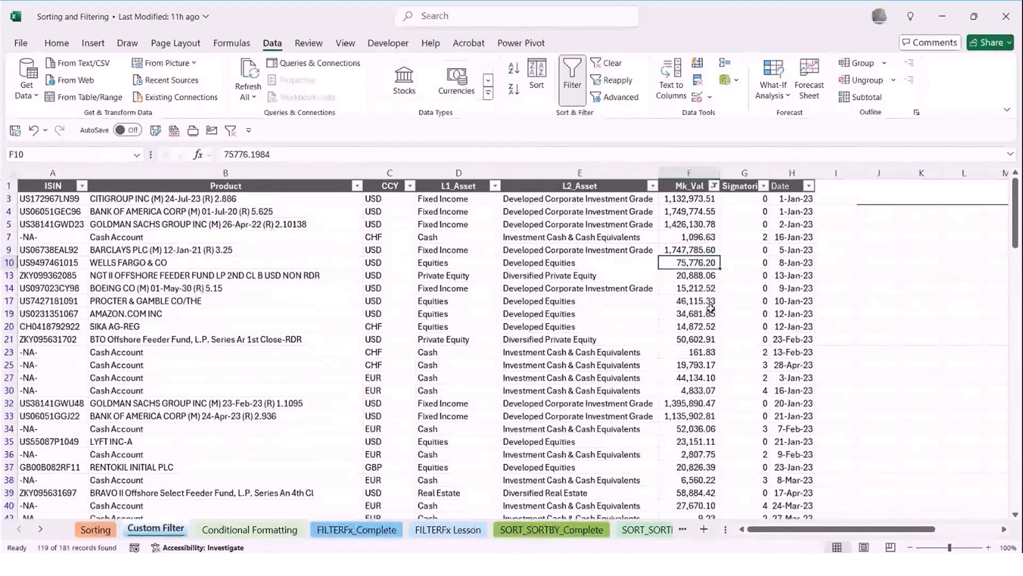
pyautogui.click(713, 186)
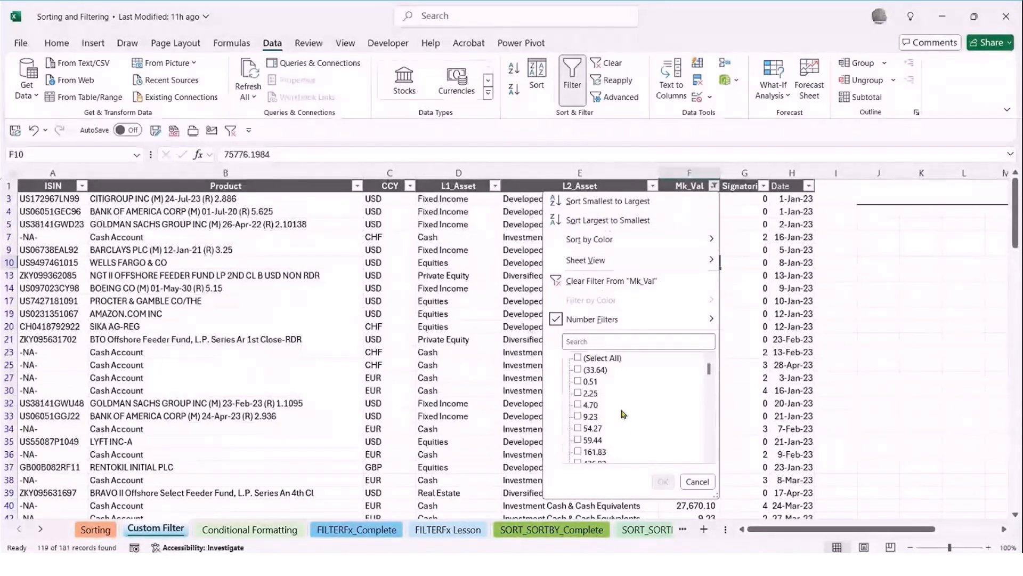
pyautogui.click(605, 319)
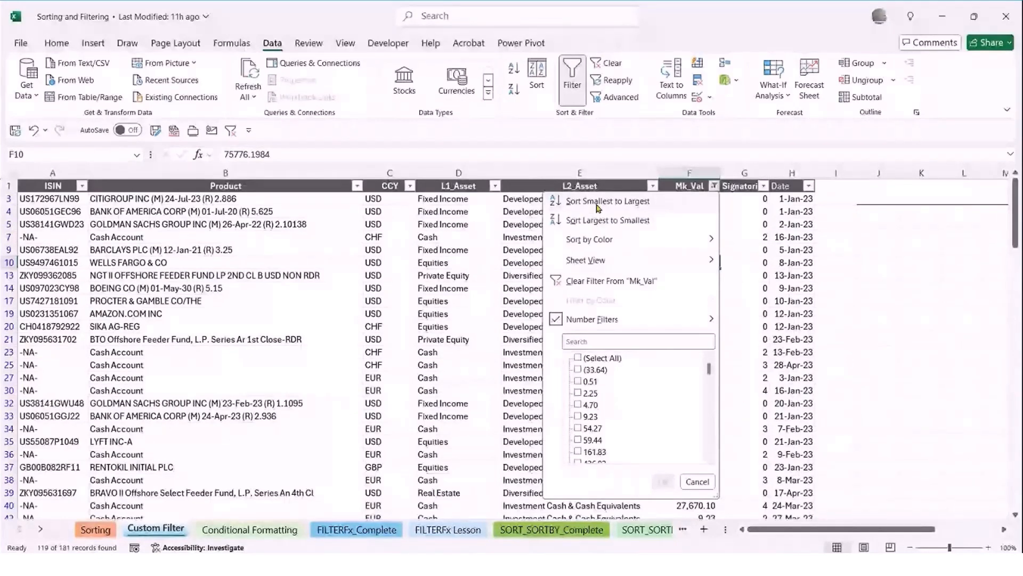
pyautogui.click(583, 205)
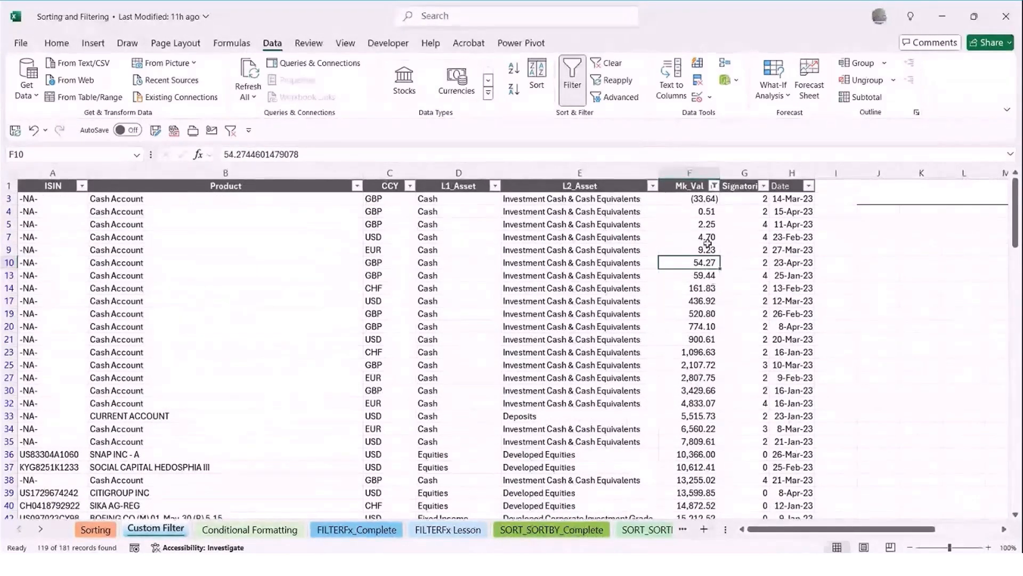
# Look through the sorted Mk_Val column to check the values against the limits of 100000 and 1000000
pyautogui.scroll(-3, 700, 212)
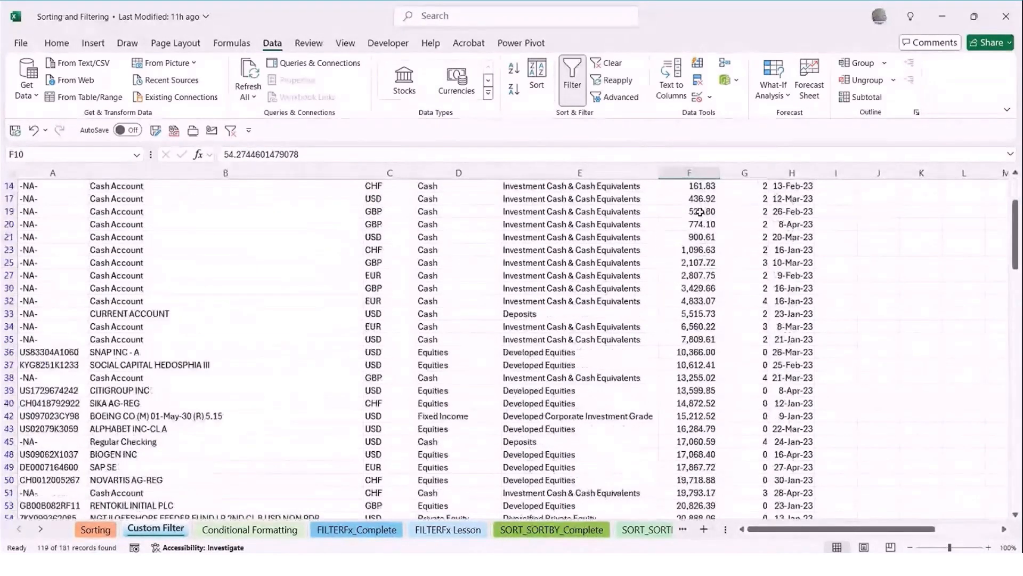
pyautogui.scroll(-6, 700, 212)
pyautogui.scroll(-9, 700, 211)
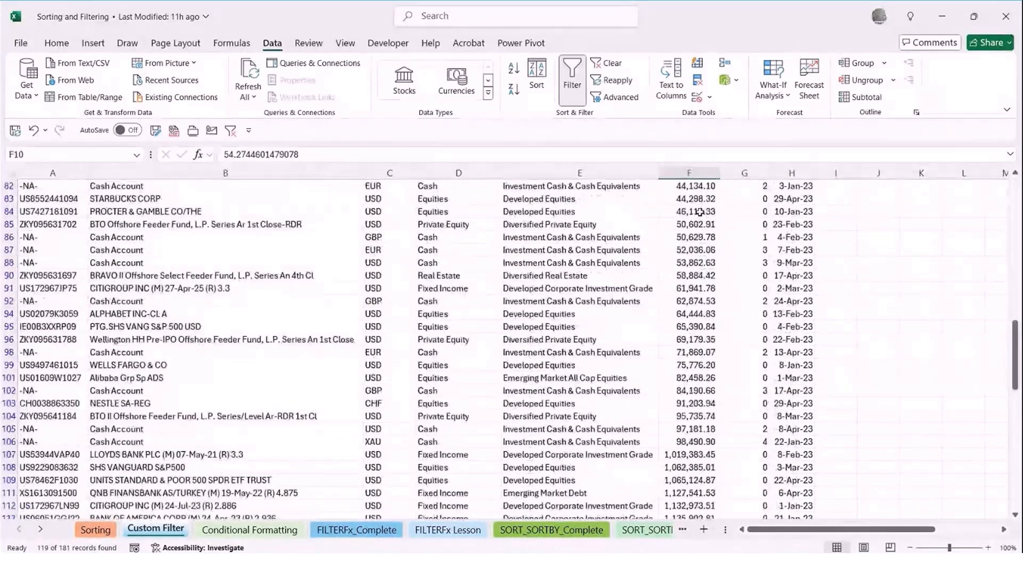
pyautogui.scroll(-3, 699, 212)
pyautogui.scroll(-1, 696, 340)
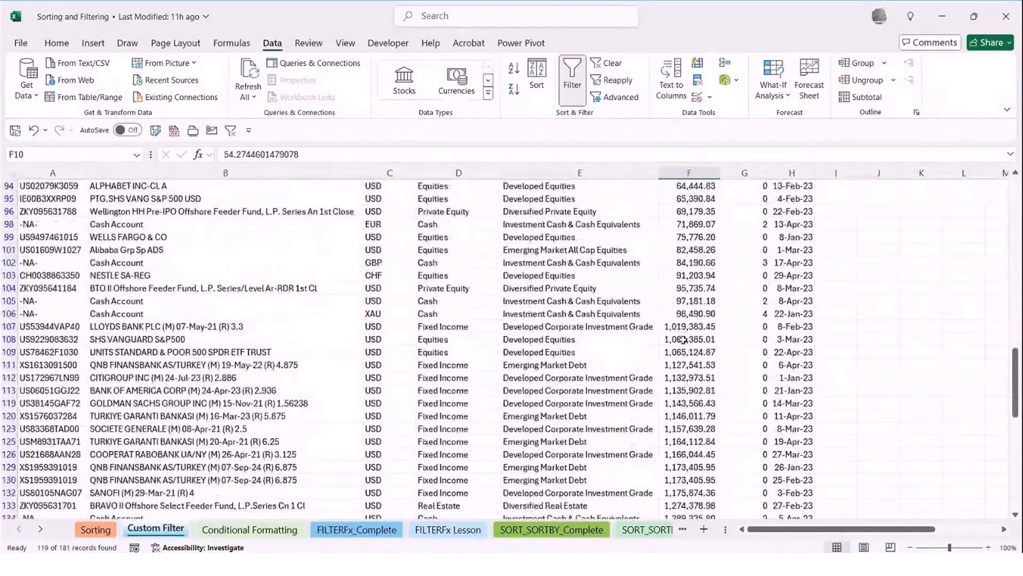
pyautogui.scroll(1, 718, 329)
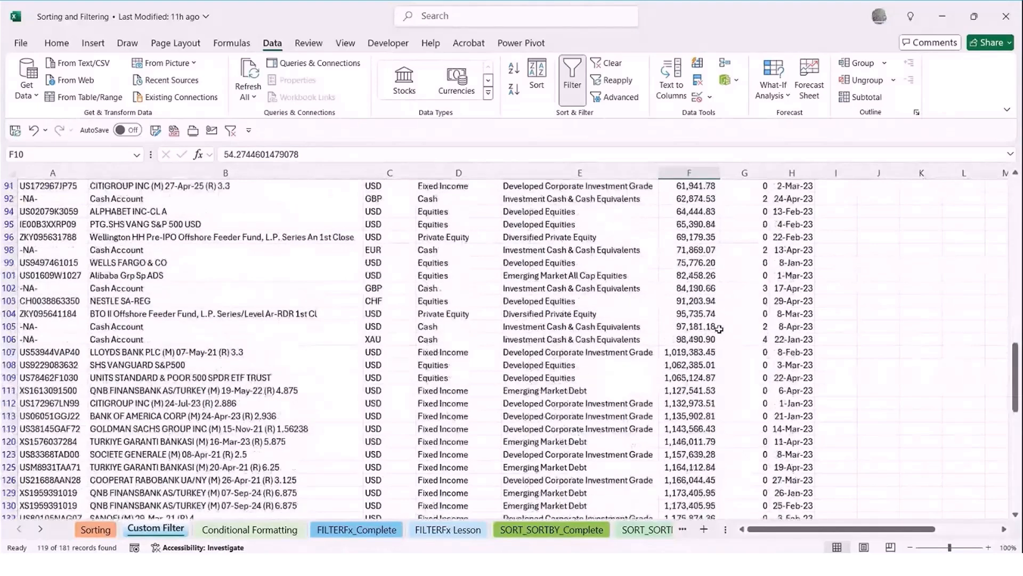
pyautogui.scroll(10, 719, 328)
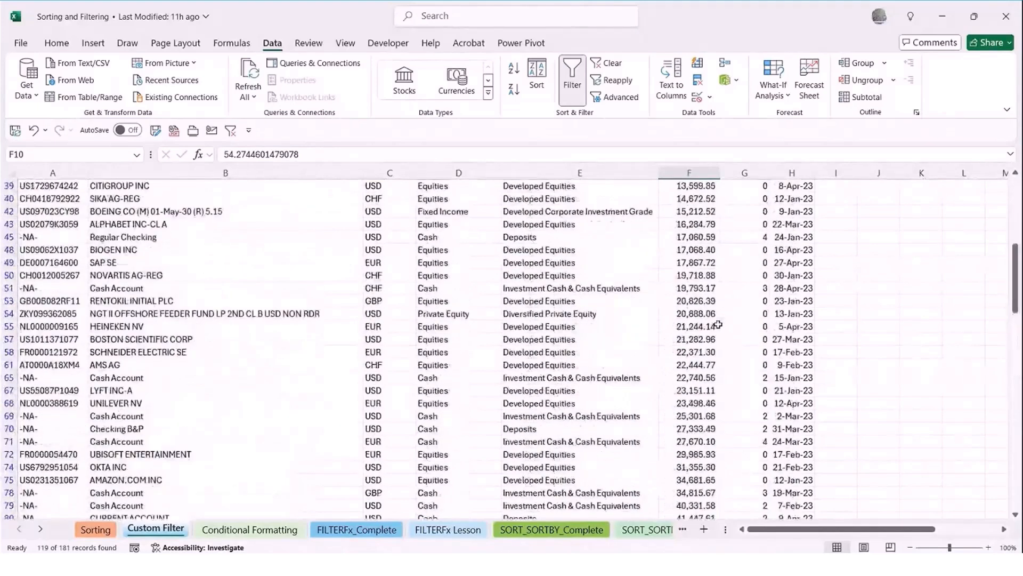
pyautogui.scroll(8, 719, 324)
# Sort the filtered rows by Mk_Val from largest to smallest
pyautogui.click(697, 300)
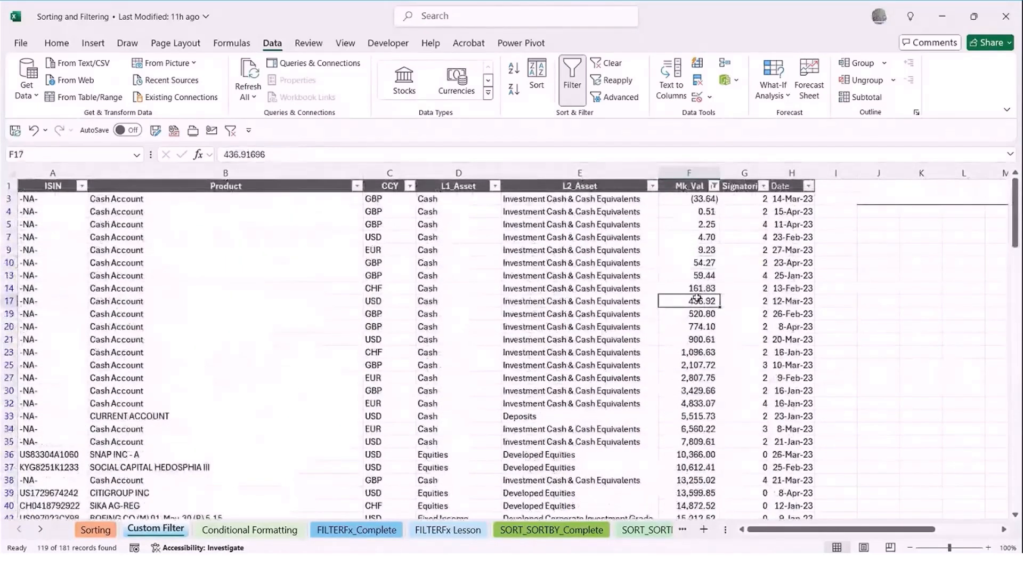
pyautogui.click(713, 186)
pyautogui.click(629, 219)
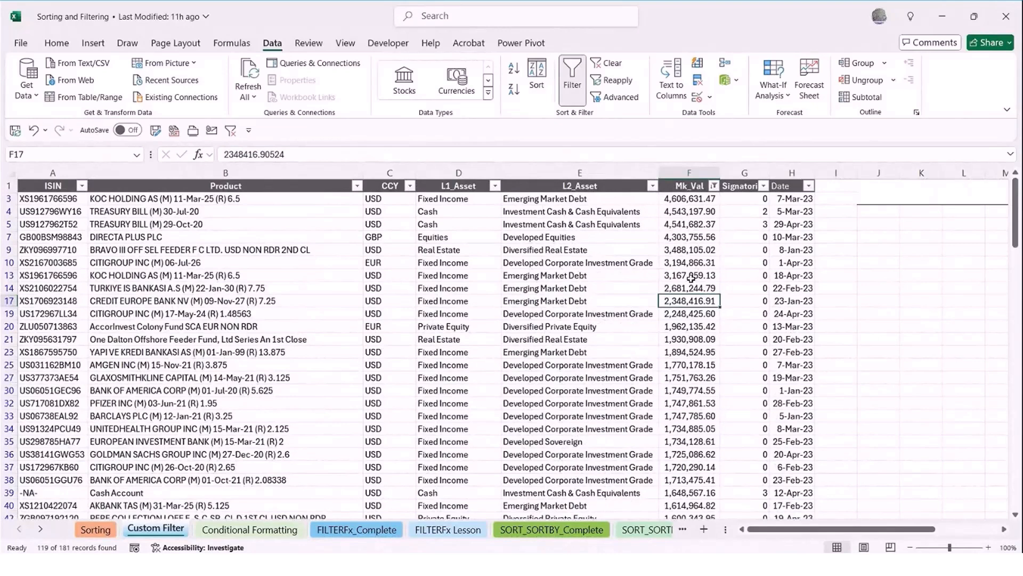
# Clear the filter from the Mk_Val column
pyautogui.click(713, 186)
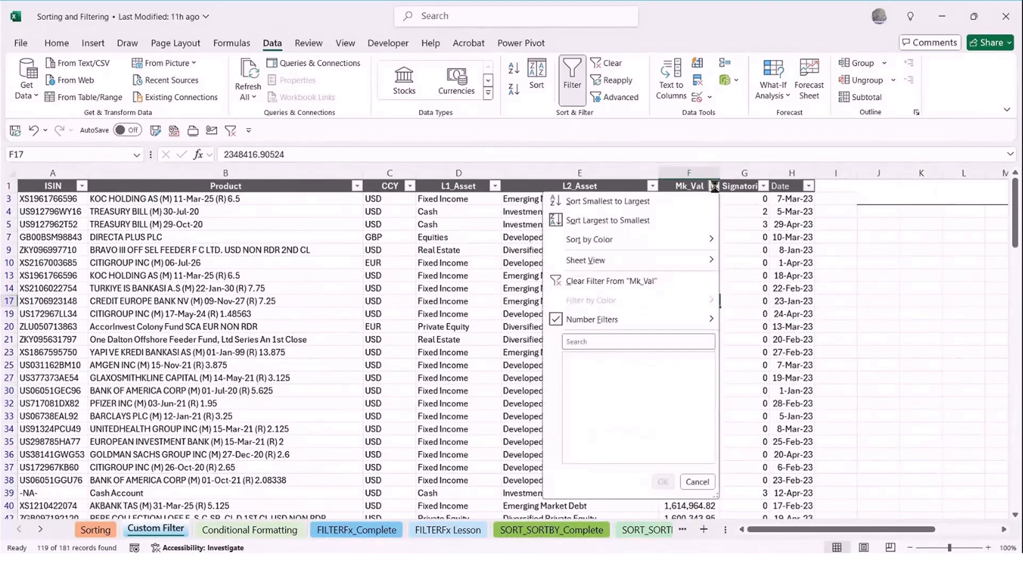
pyautogui.click(599, 282)
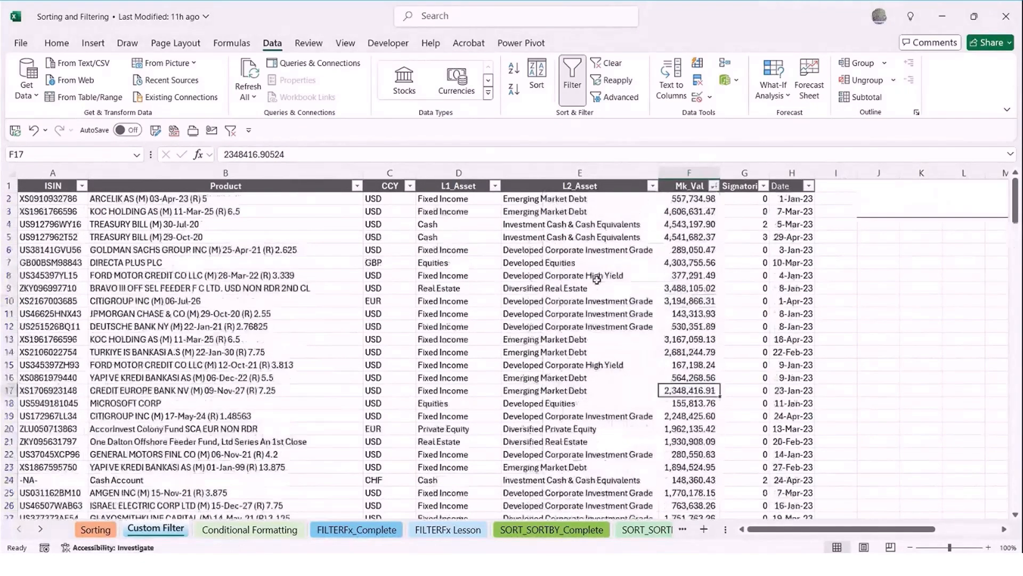
pyautogui.click(678, 324)
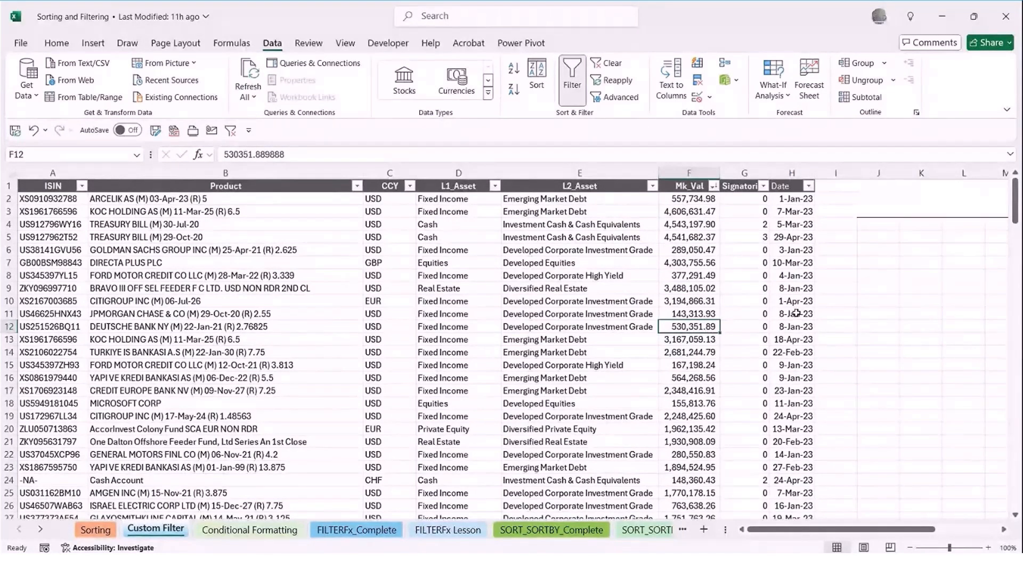
# Start a custom date filter on the Date column with the first condition set to is before
pyautogui.click(809, 186)
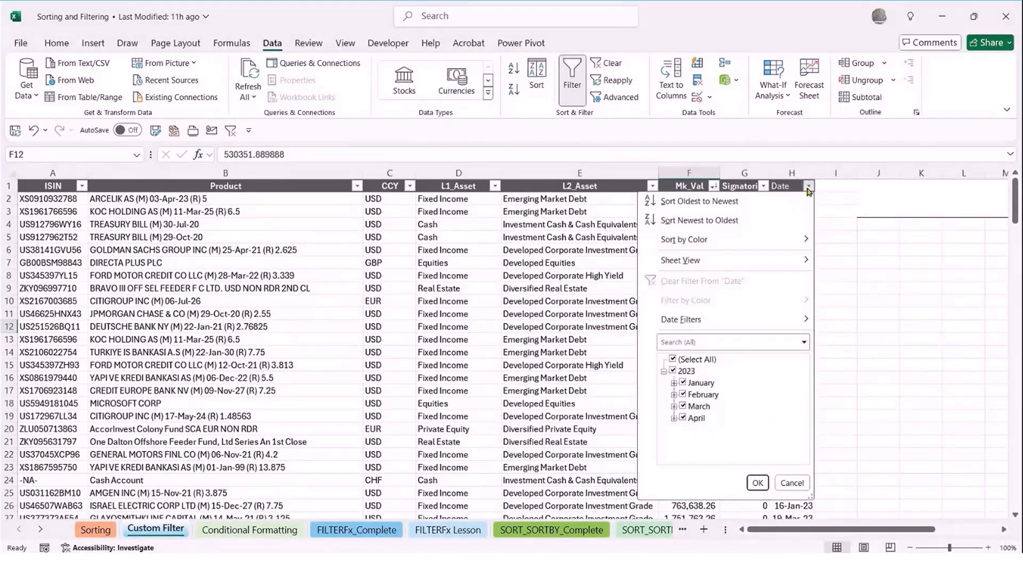
pyautogui.moveTo(692, 323)
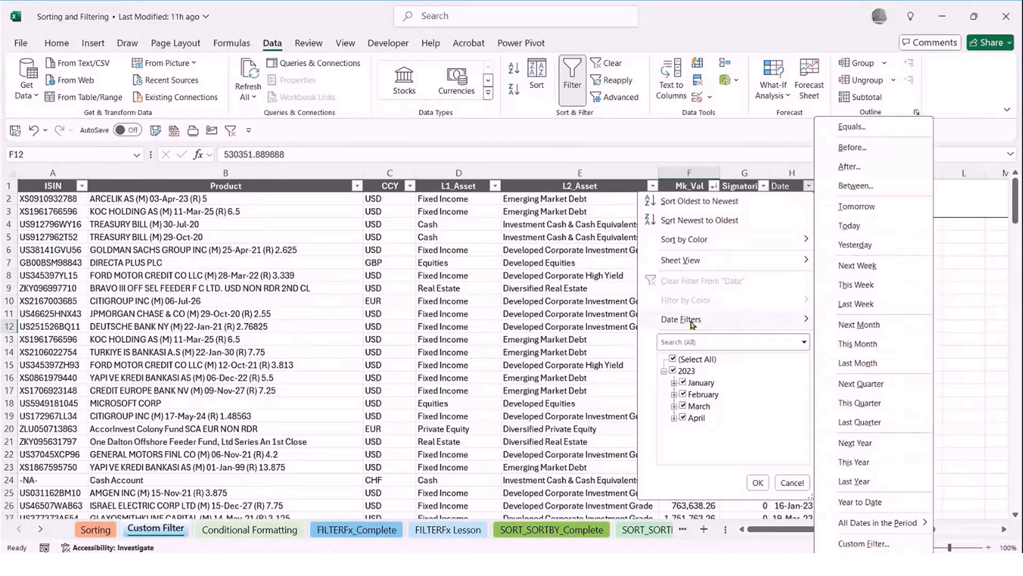
pyautogui.click(872, 543)
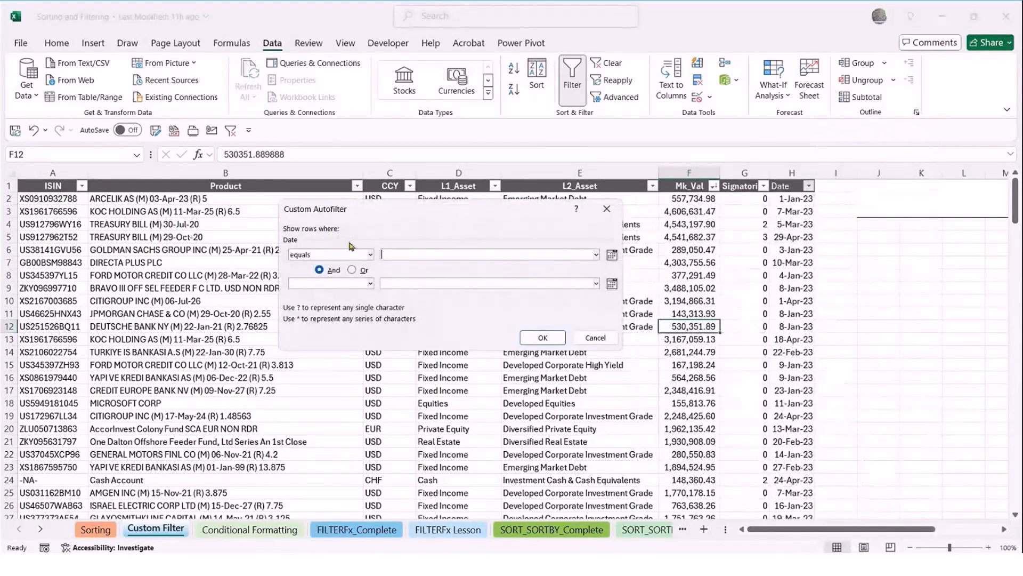
pyautogui.click(372, 256)
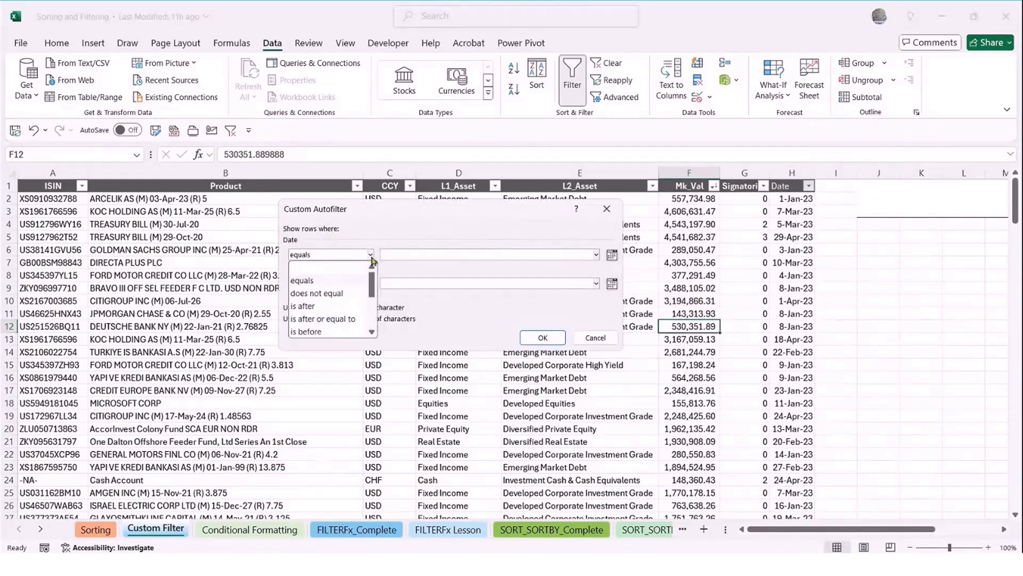
pyautogui.moveTo(373, 285); pyautogui.dragTo(373, 297)
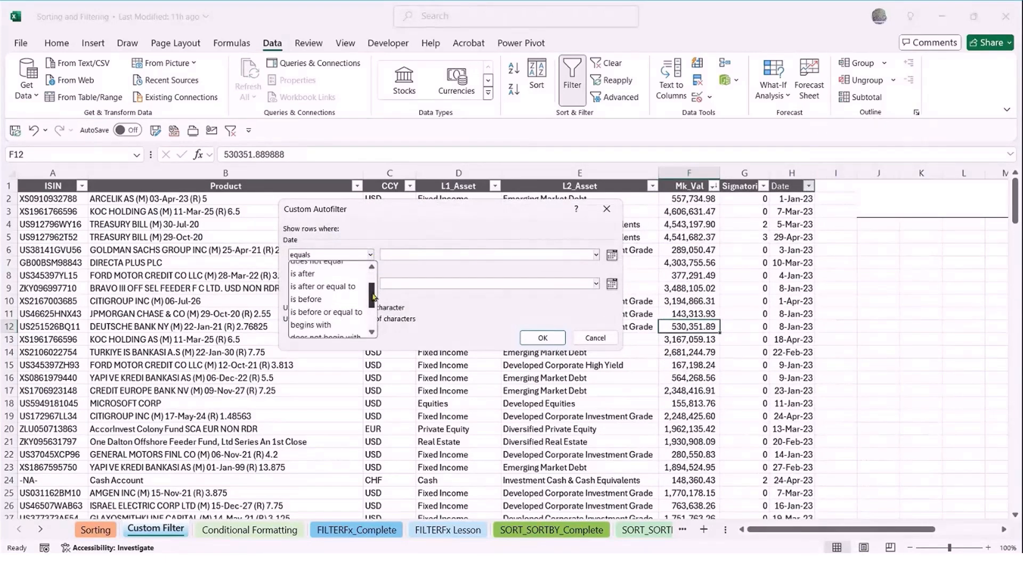
pyautogui.click(330, 299)
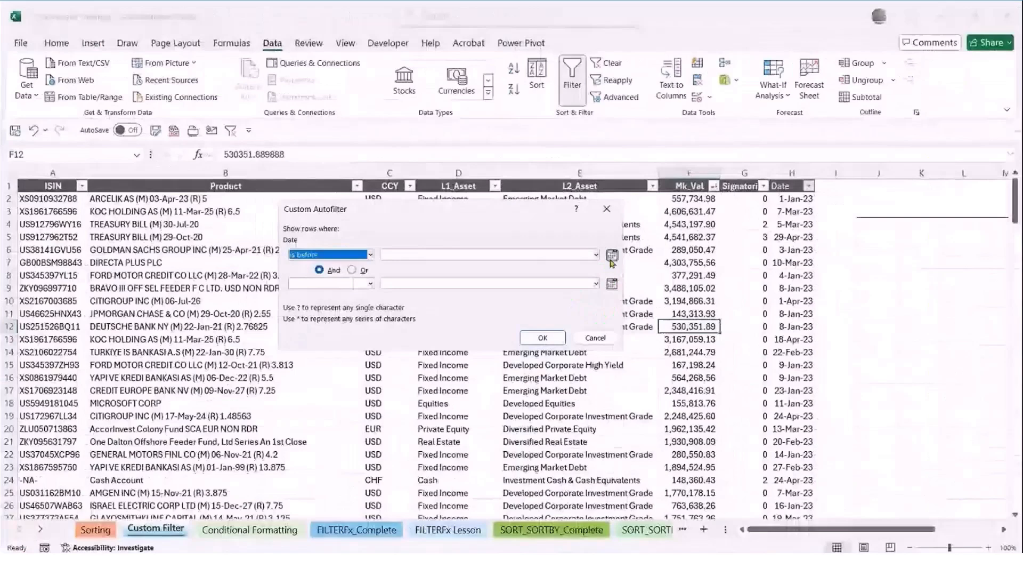
# Set the first condition's date to 2/1/2023 using the date picker
pyautogui.click(619, 253)
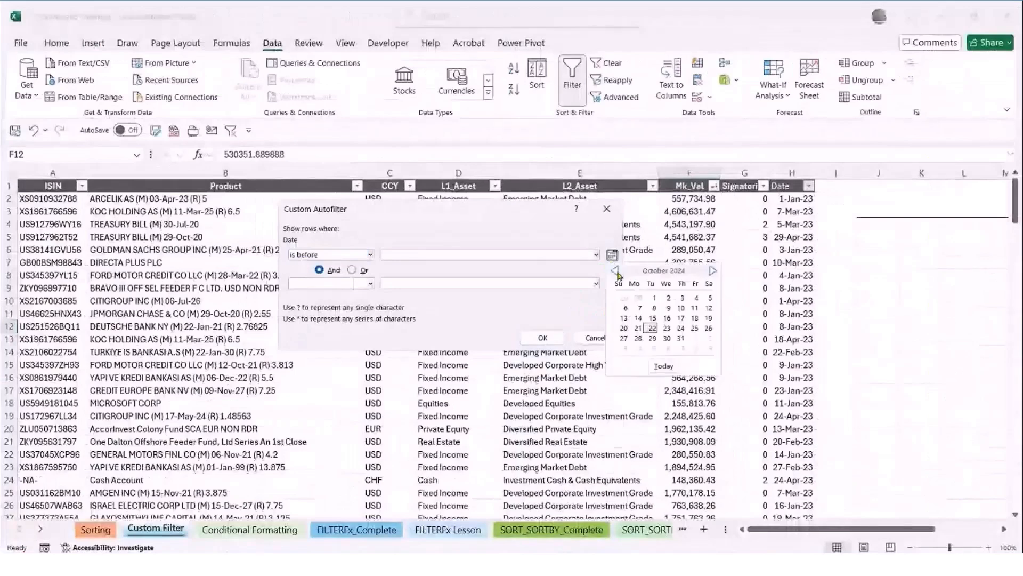
pyautogui.click(616, 271)
pyautogui.click(615, 270)
pyautogui.click(616, 271)
pyautogui.click(616, 270)
pyautogui.click(615, 270)
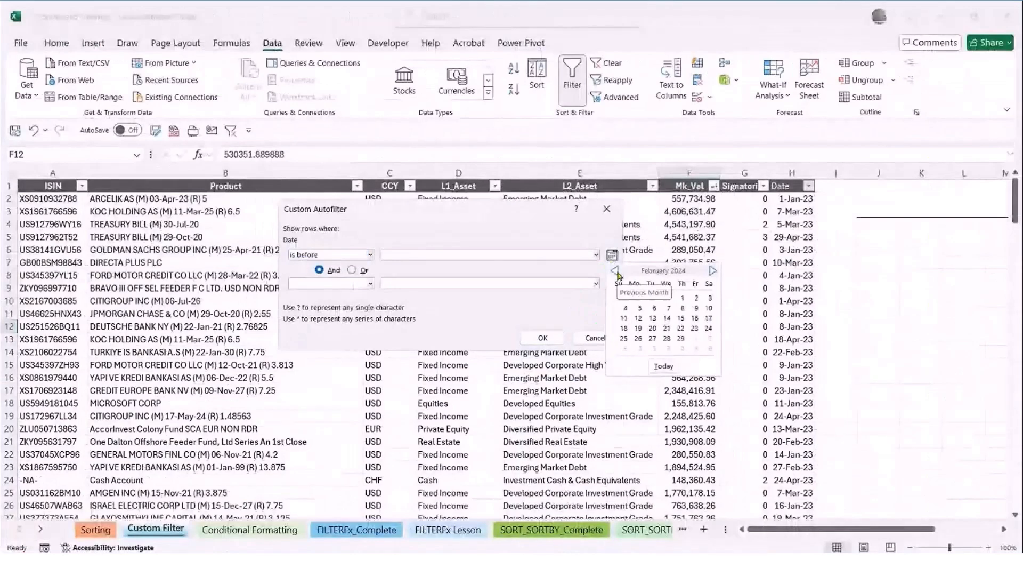
pyautogui.click(616, 270)
pyautogui.click(615, 271)
pyautogui.click(615, 271)
pyautogui.click(616, 272)
pyautogui.click(616, 271)
pyautogui.click(616, 272)
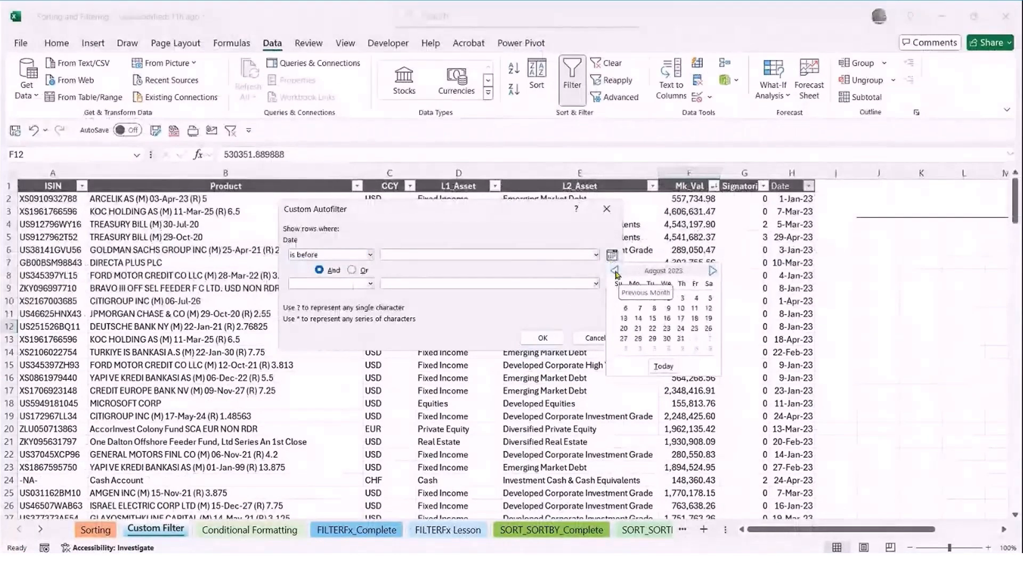
pyautogui.click(615, 271)
pyautogui.click(616, 271)
pyautogui.click(616, 272)
pyautogui.click(615, 271)
pyautogui.click(615, 271)
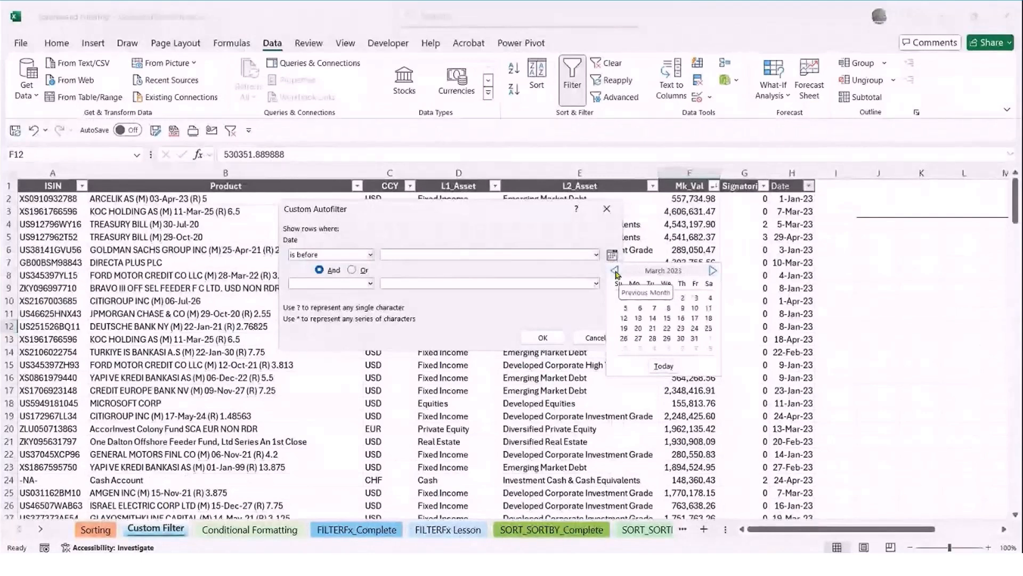
pyautogui.click(616, 272)
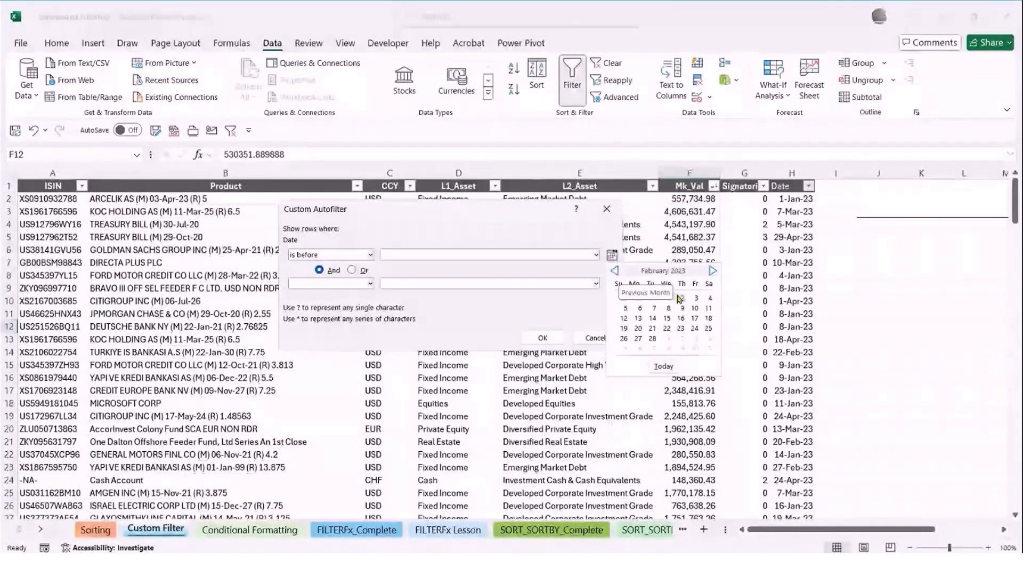
pyautogui.click(667, 298)
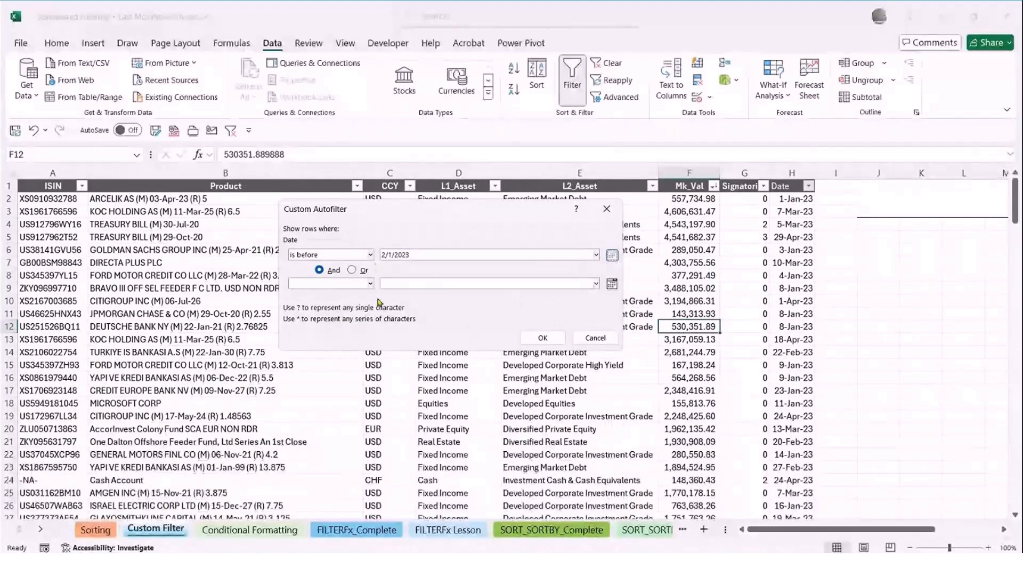
# Add a second date condition set to is after and combine the two conditions with Or
pyautogui.click(370, 283)
pyautogui.click(331, 325)
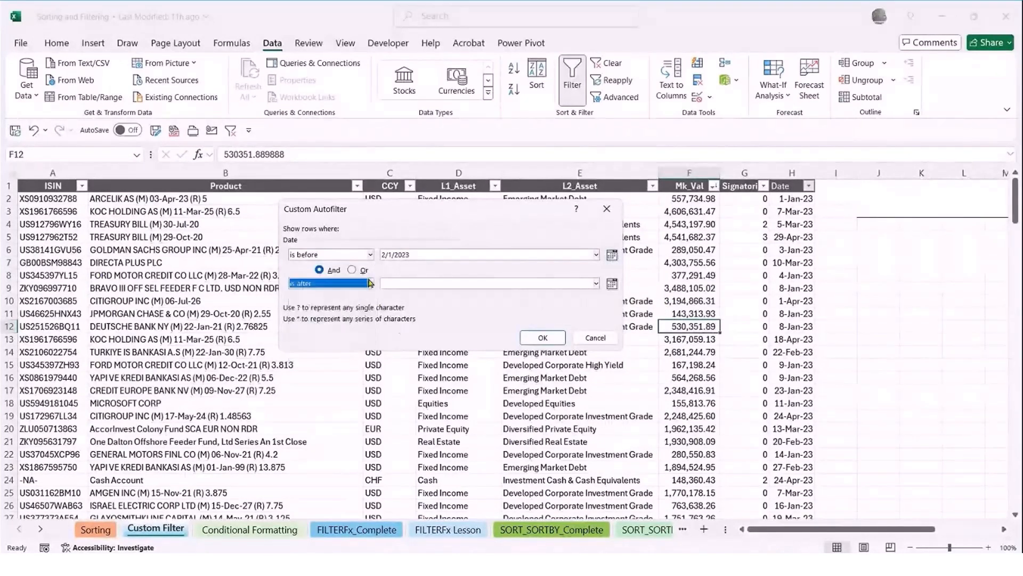
pyautogui.click(352, 270)
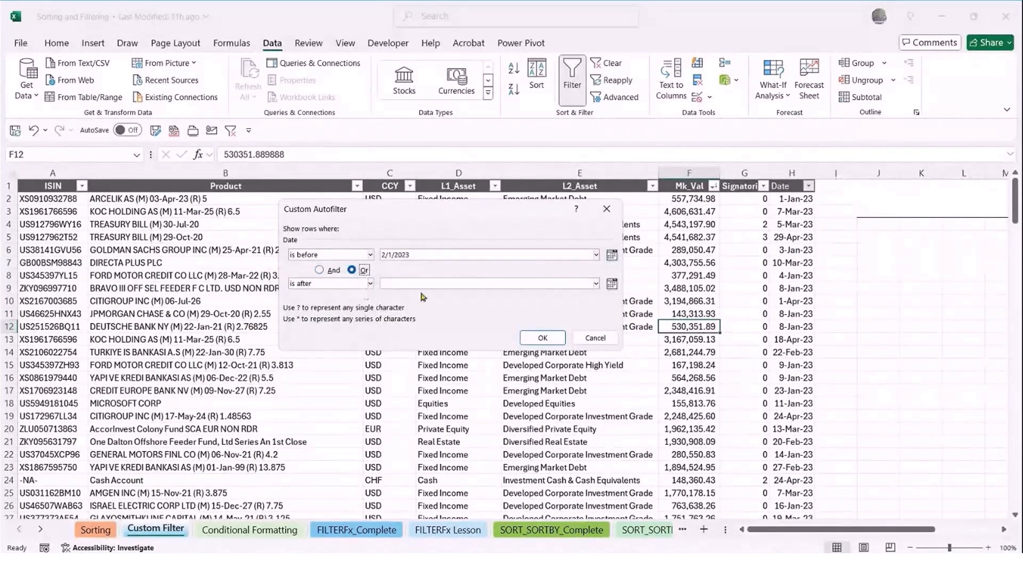
# Pick 4/1/2023 as the second condition's date and apply the custom filter to the Date column
pyautogui.click(611, 283)
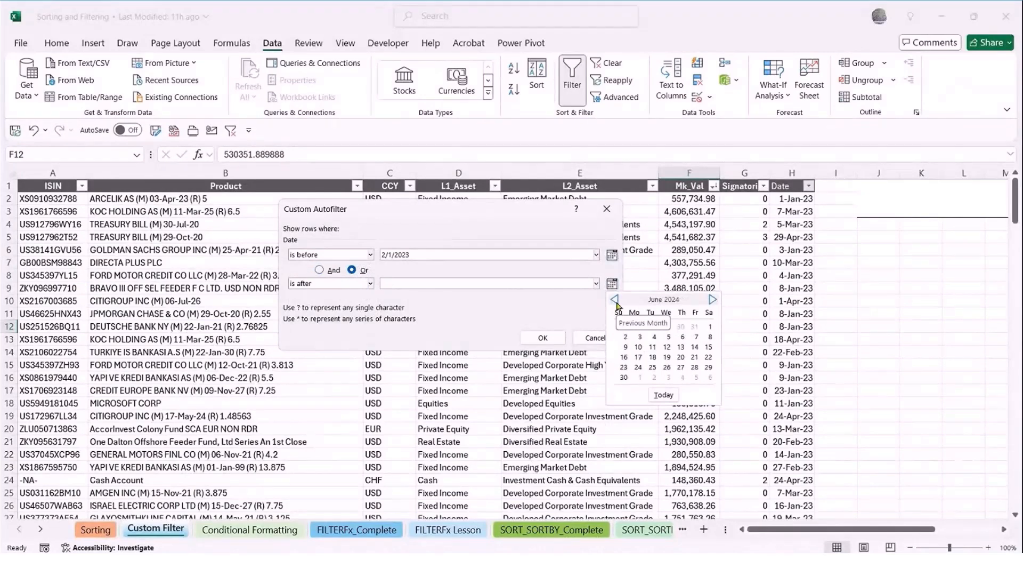
pyautogui.click(615, 300)
pyautogui.click(616, 300)
pyautogui.click(615, 300)
pyautogui.click(616, 300)
pyautogui.click(615, 300)
pyautogui.click(615, 300)
pyautogui.click(616, 300)
pyautogui.click(615, 300)
pyautogui.click(615, 300)
pyautogui.click(616, 300)
pyautogui.click(615, 300)
pyautogui.click(616, 300)
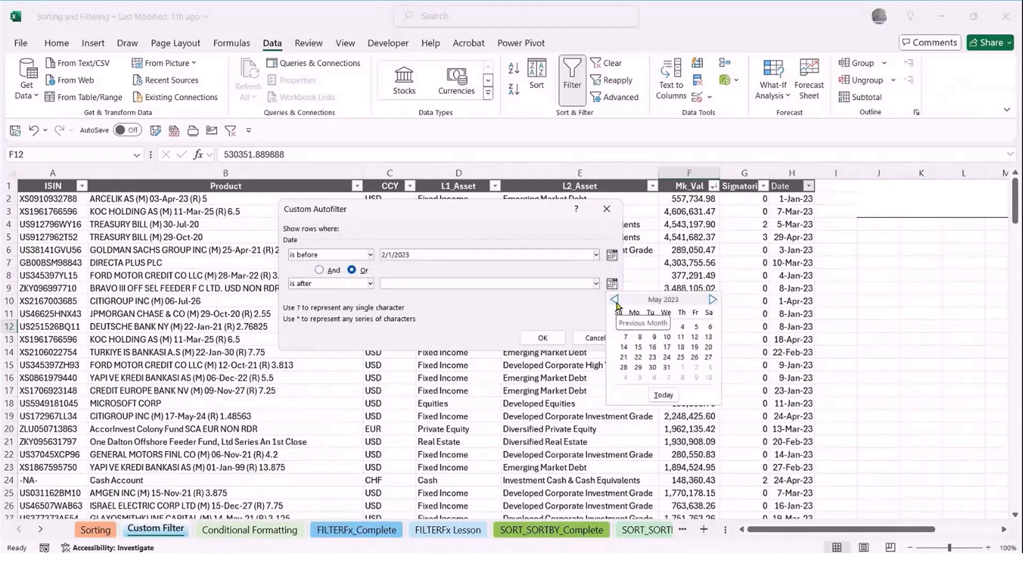
pyautogui.click(615, 300)
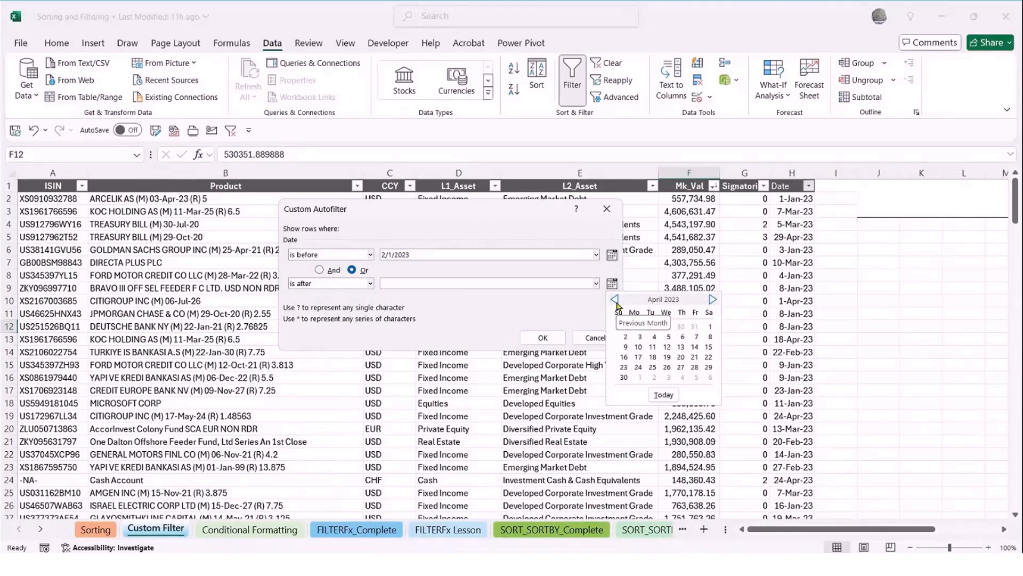
pyautogui.click(710, 326)
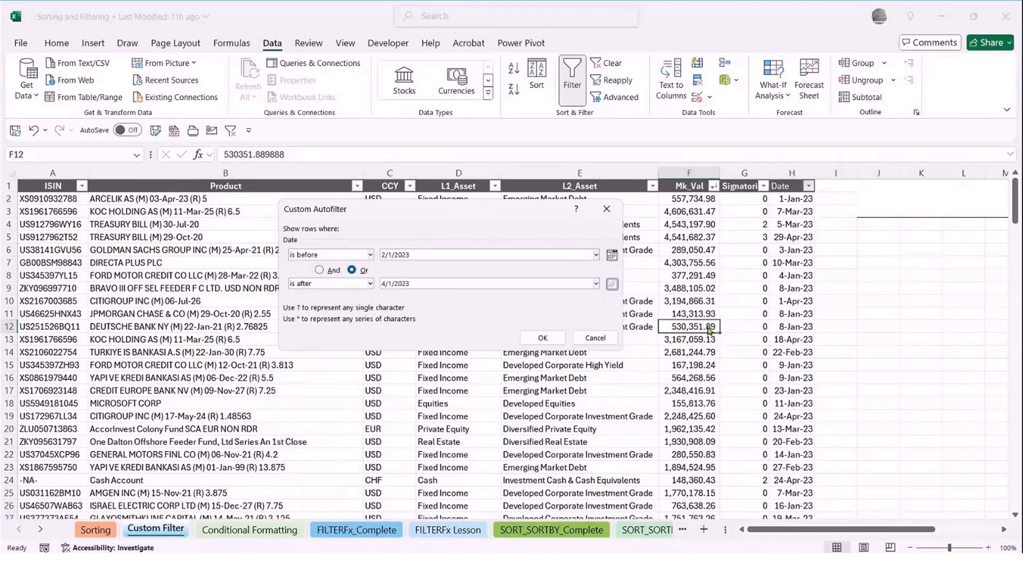
pyautogui.click(541, 338)
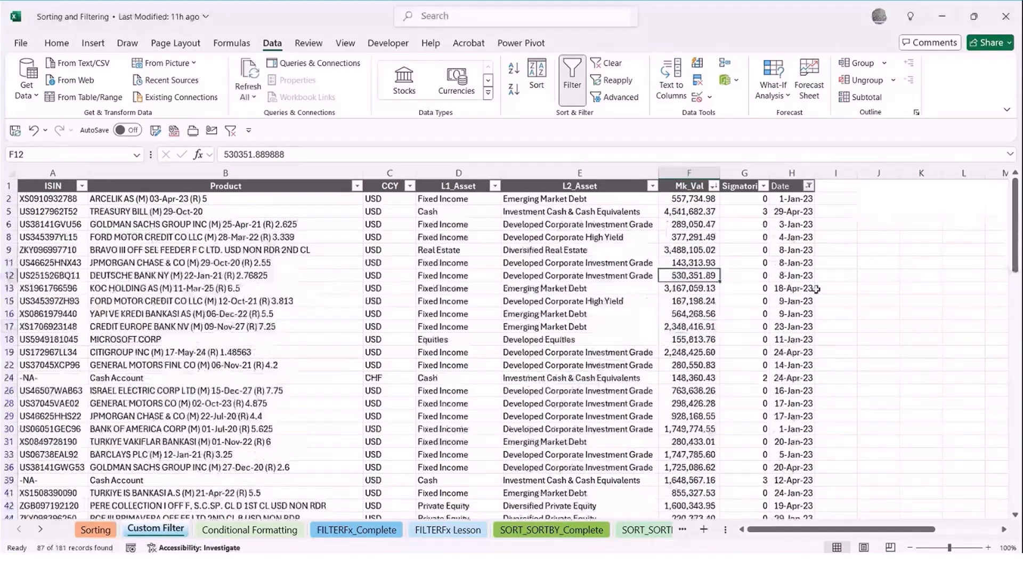
# Sort the filtered rows by Date from oldest to newest
pyautogui.click(809, 185)
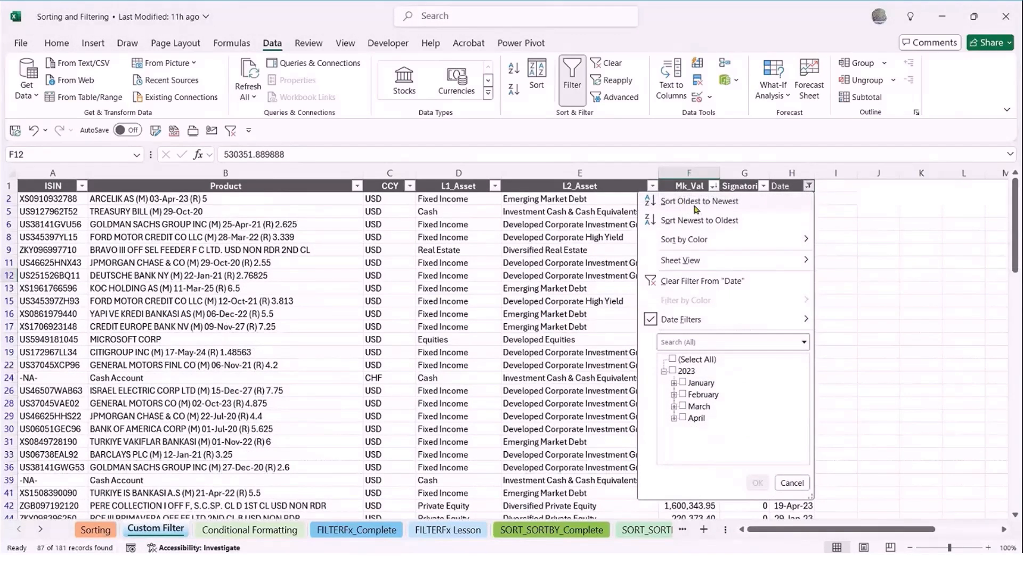
pyautogui.click(697, 205)
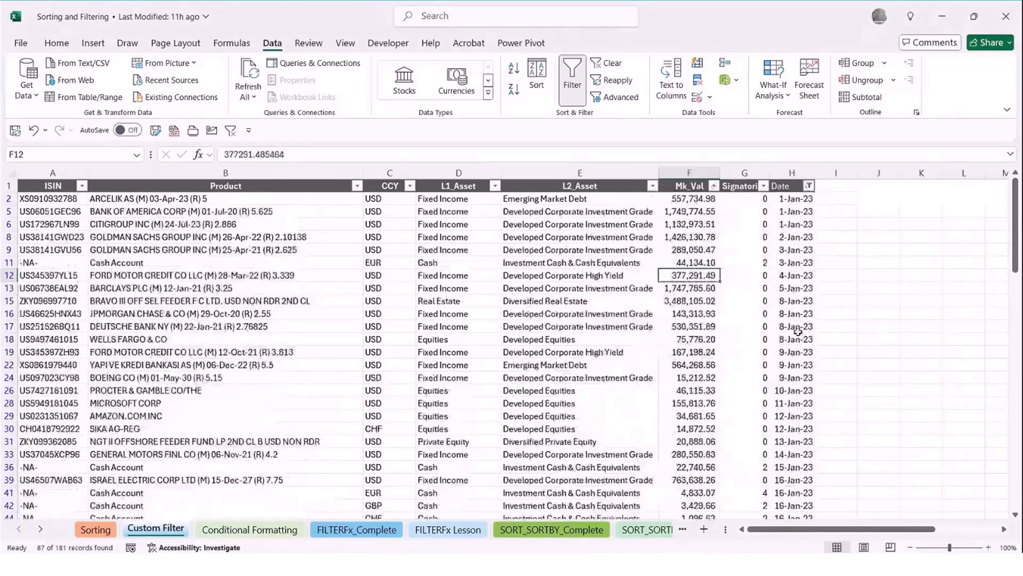
# Look through the sorted Date column to check the dates against the limits of 2/1/2023 and 4/1/2023
pyautogui.scroll(-1, 799, 361)
pyautogui.scroll(-12, 799, 361)
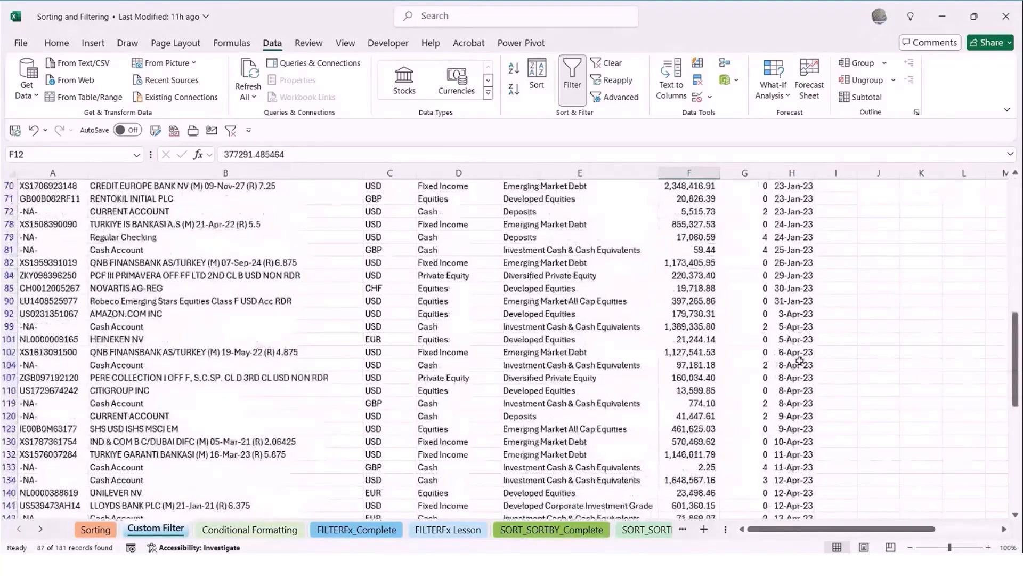
pyautogui.scroll(-1, 800, 361)
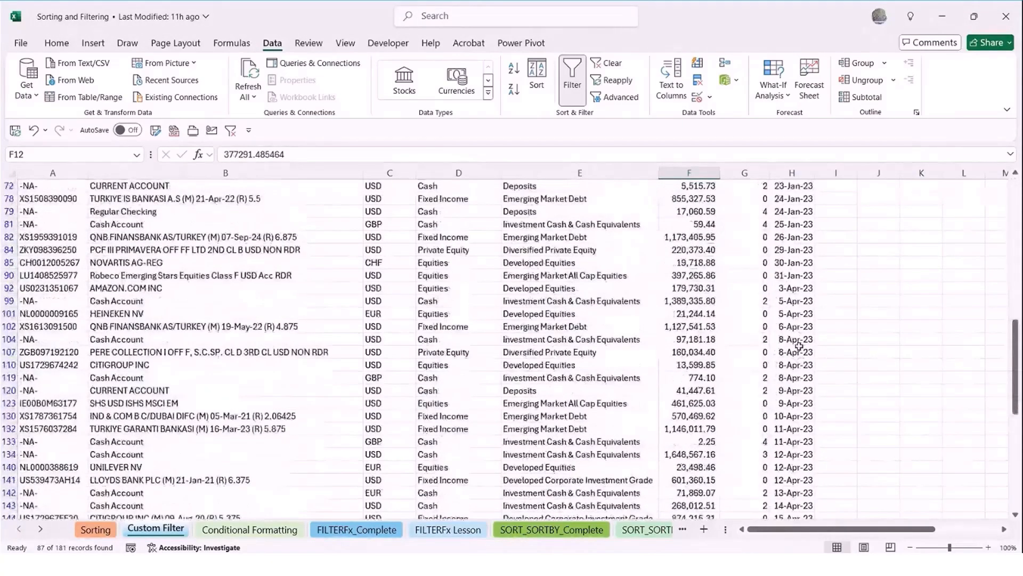
pyautogui.scroll(4, 799, 346)
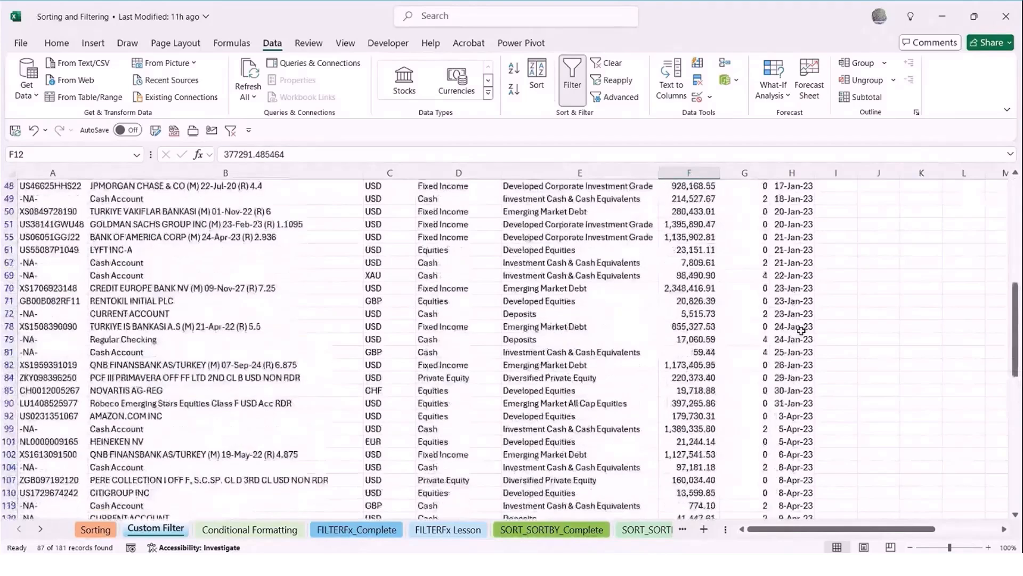
pyautogui.scroll(-3, 800, 347)
pyautogui.scroll(6, 811, 347)
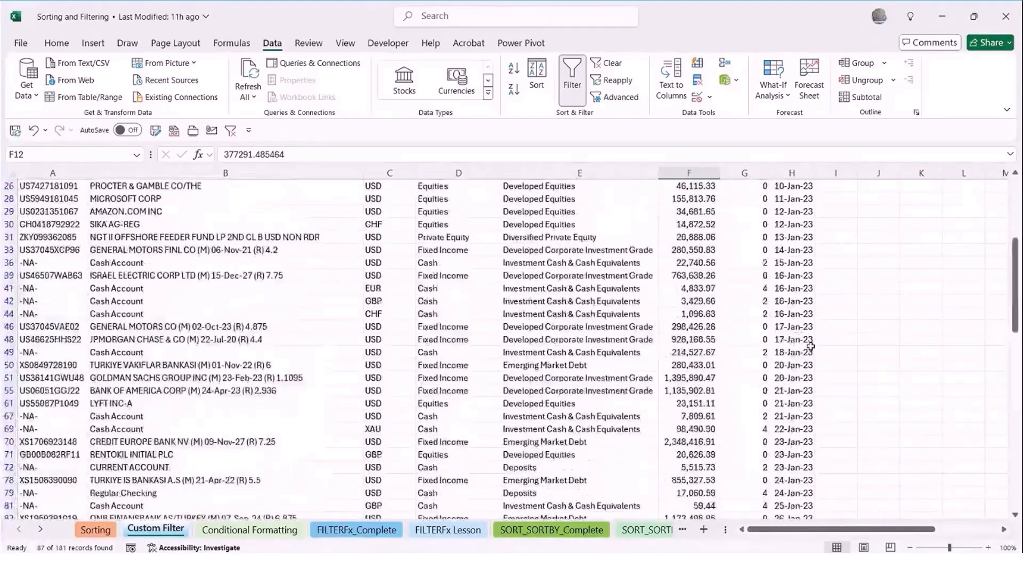
pyautogui.scroll(-1, 811, 346)
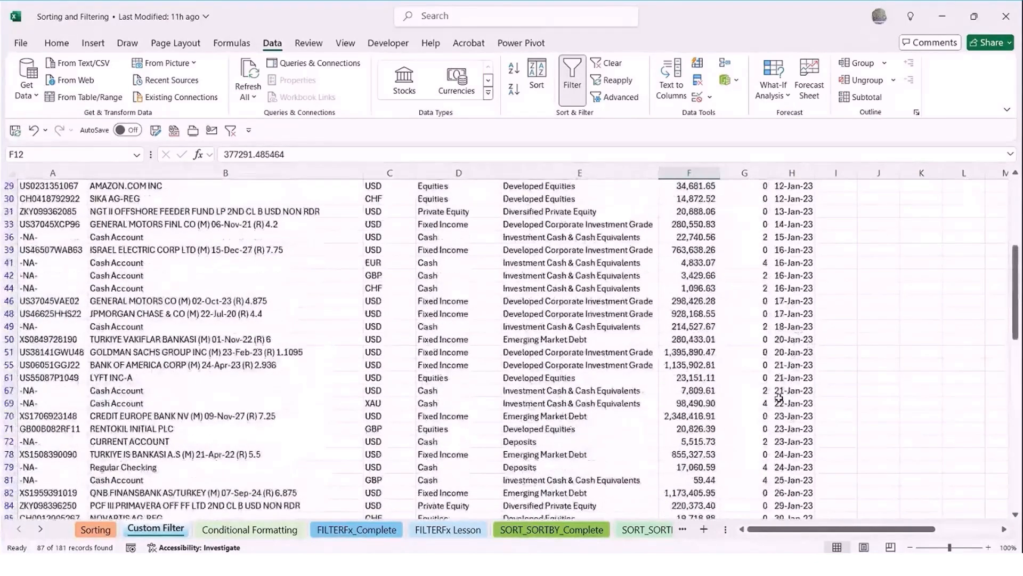
pyautogui.scroll(-9, 779, 397)
pyautogui.scroll(-8, 780, 397)
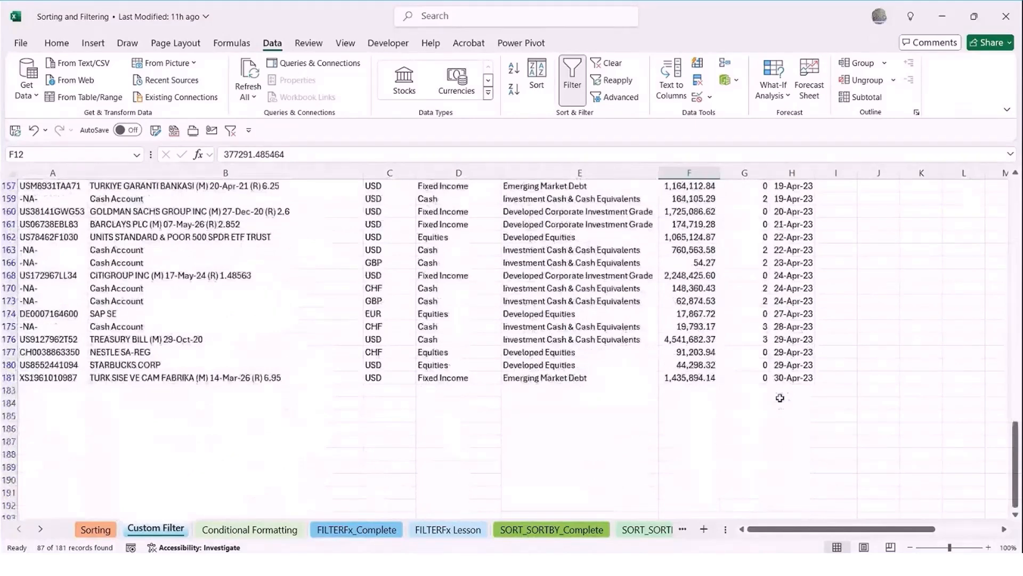
pyautogui.scroll(18, 780, 397)
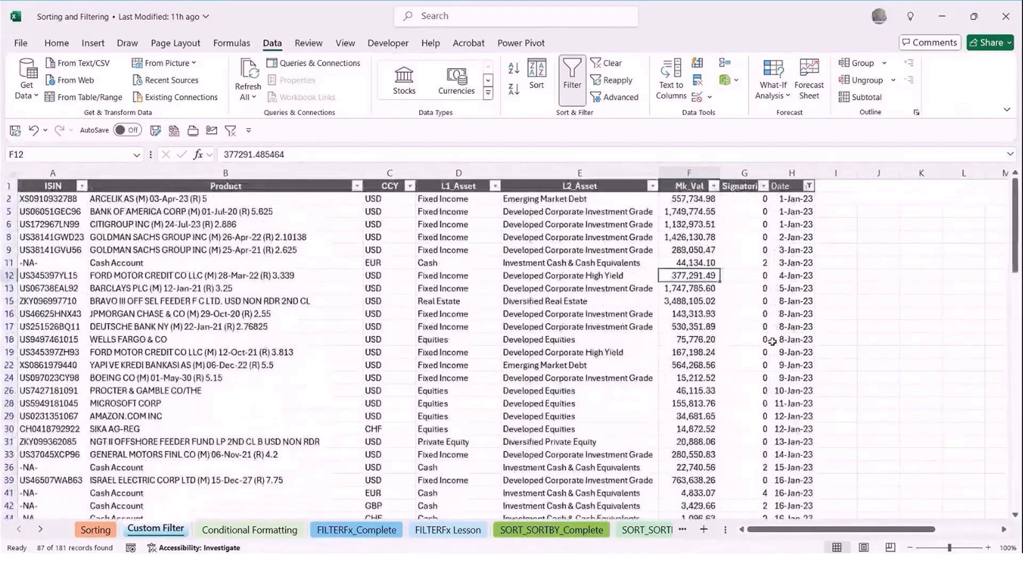
# Clear the date filter from the asset table
pyautogui.click(787, 301)
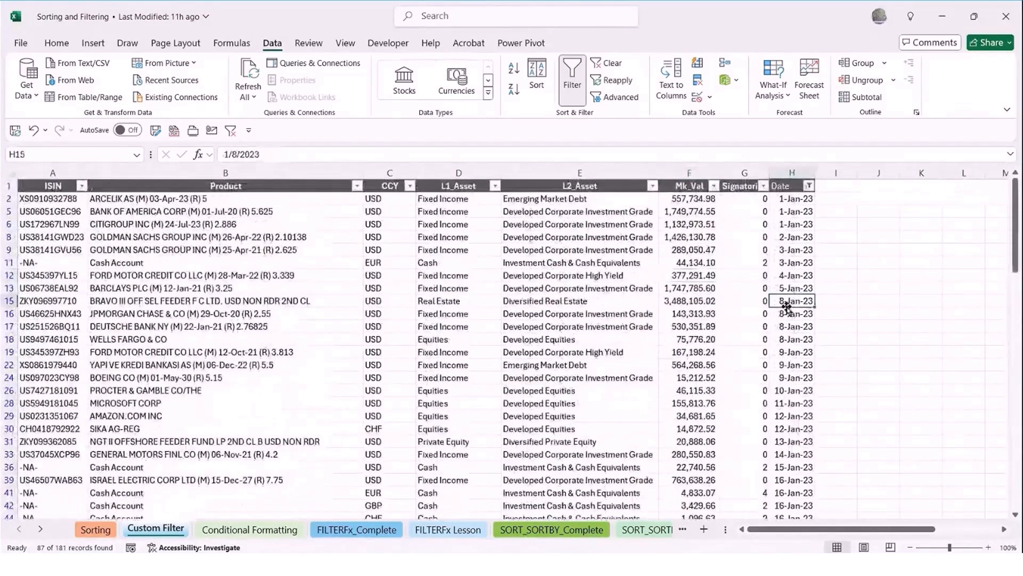
pyautogui.click(606, 64)
pyautogui.click(409, 349)
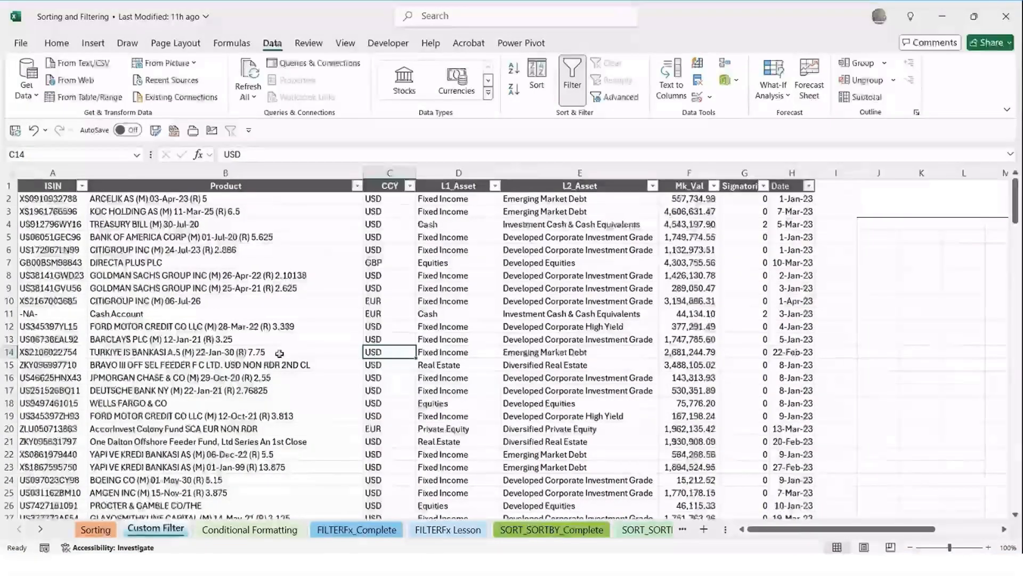
# Open the Conditional Formatting sheet and select the highlighted cell G10 in the Earning ($) column
pyautogui.click(247, 529)
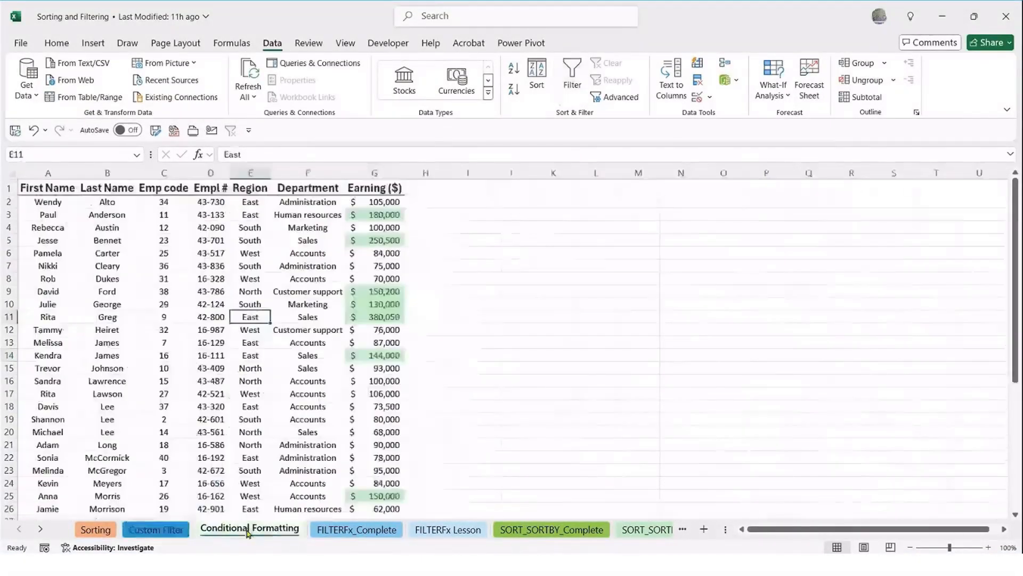
pyautogui.click(211, 406)
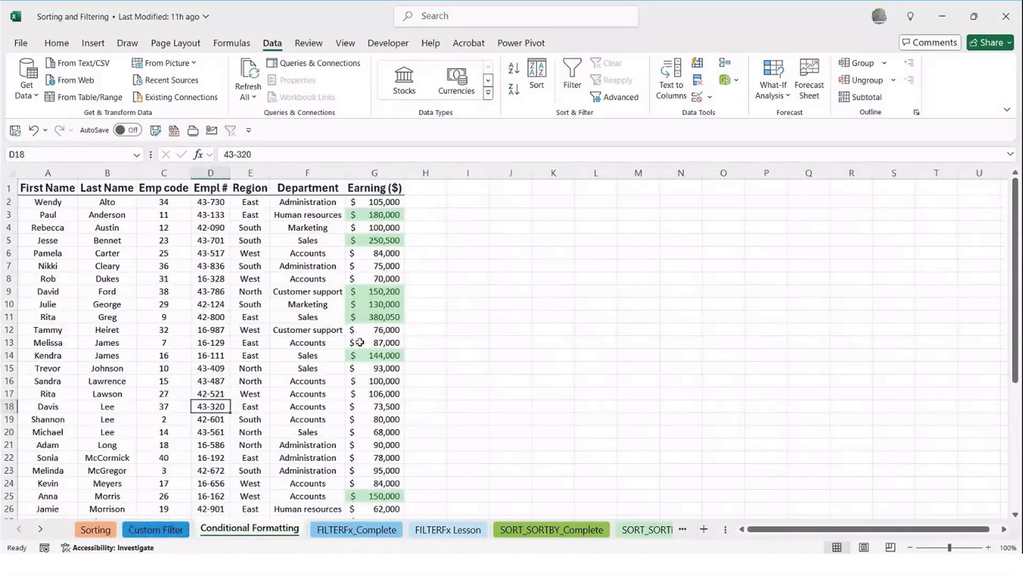
pyautogui.click(382, 330)
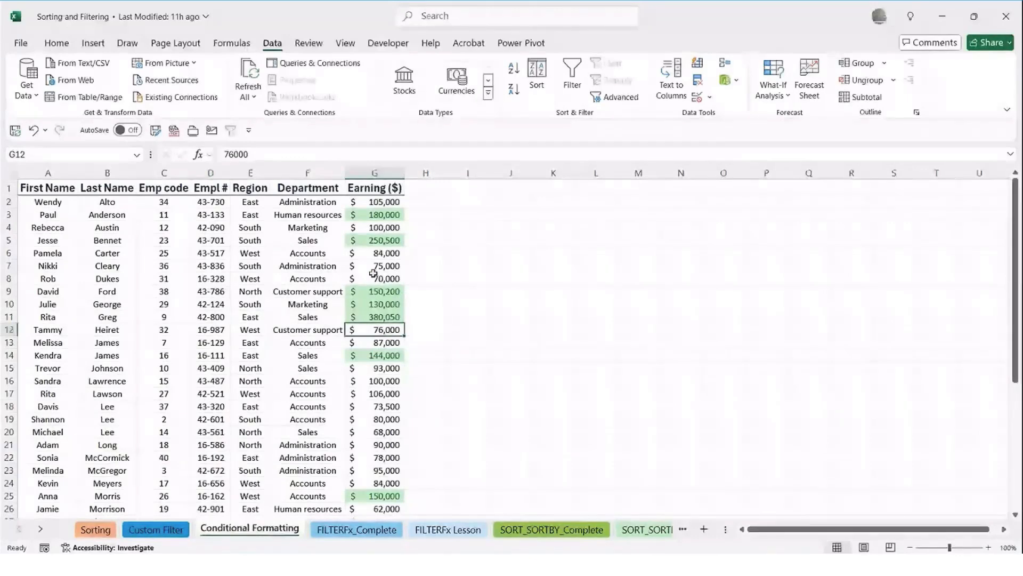
pyautogui.click(59, 44)
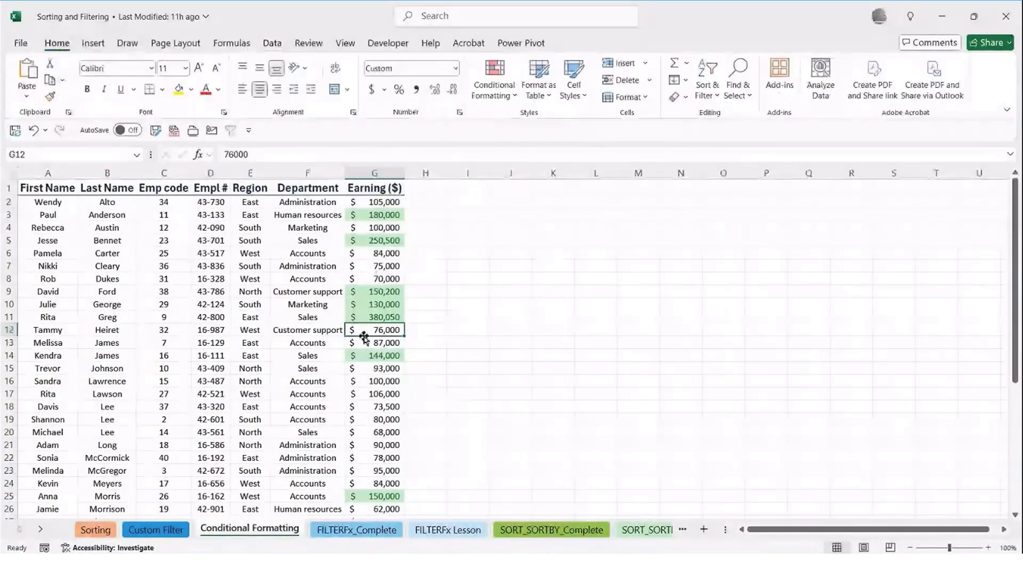
pyautogui.click(393, 304)
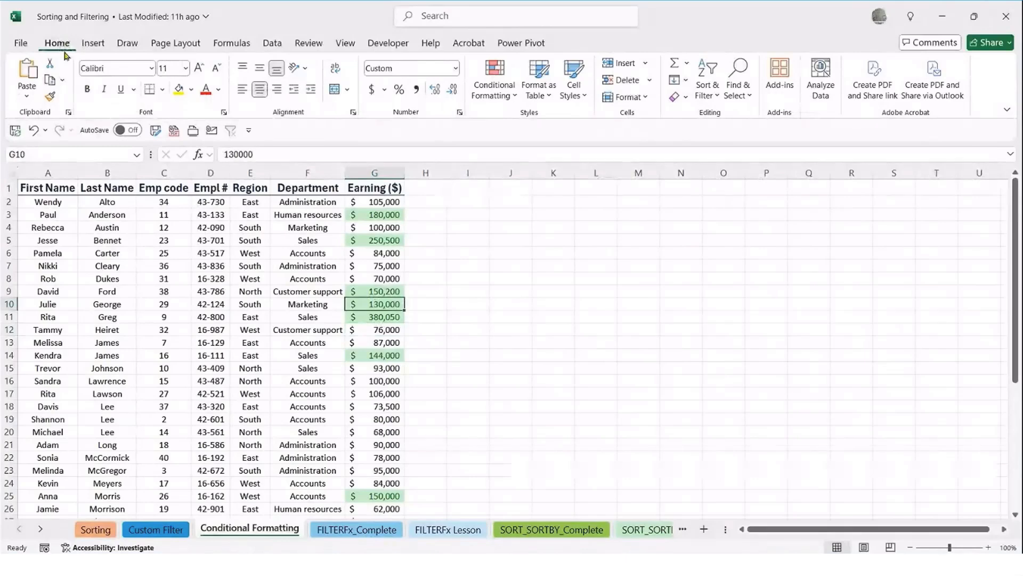
# Edit the Earning ($) column's conditional formatting rule so that it formats the top 15% of the selected range
pyautogui.click(494, 86)
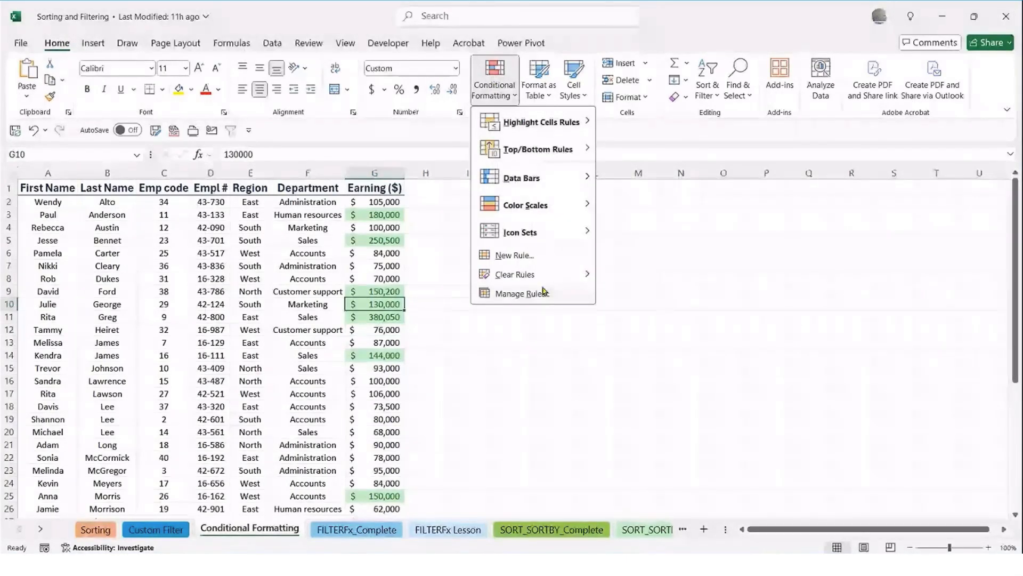
pyautogui.click(522, 294)
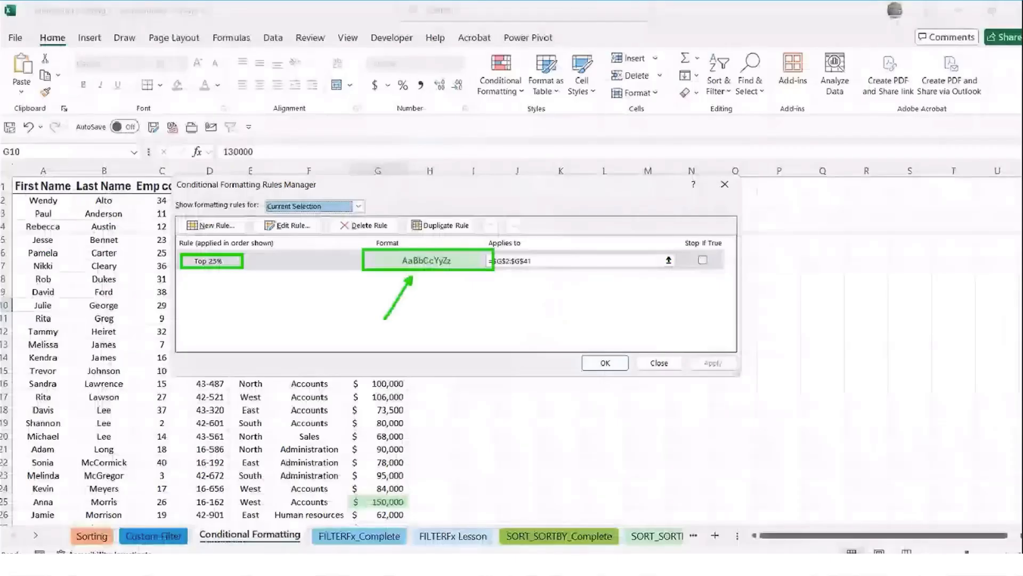
pyautogui.click(338, 264)
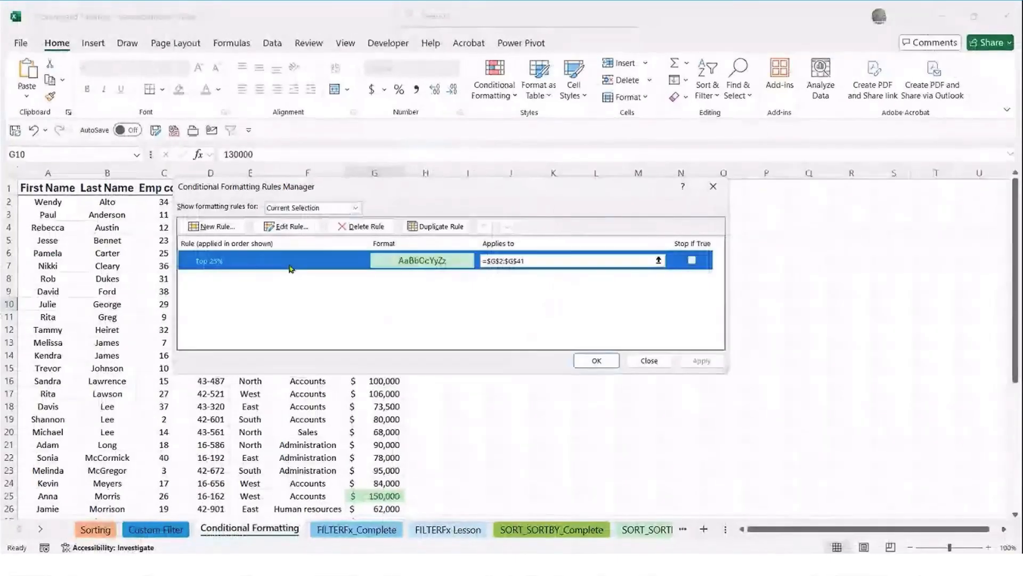
pyautogui.click(294, 230)
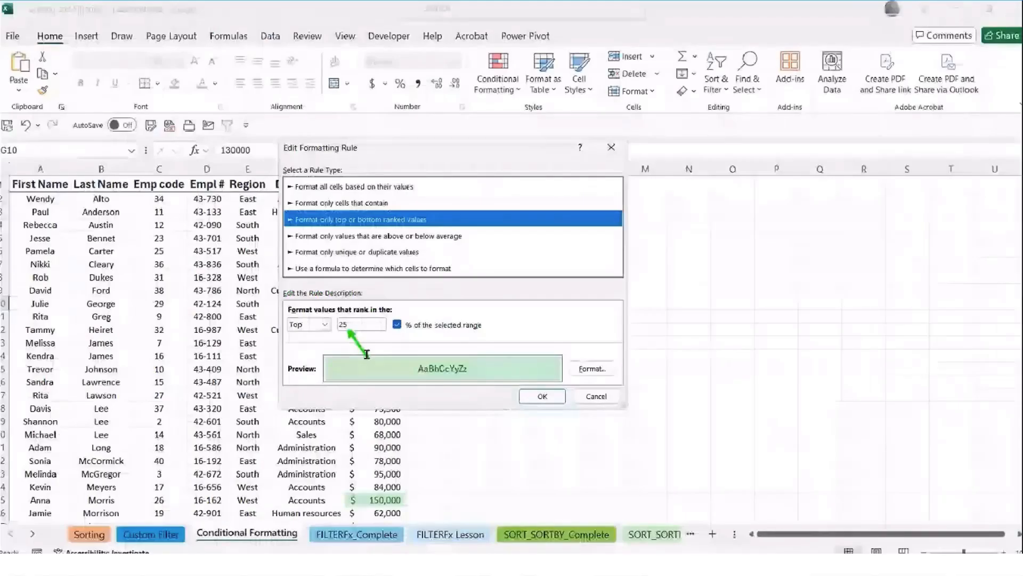
pyautogui.click(340, 325)
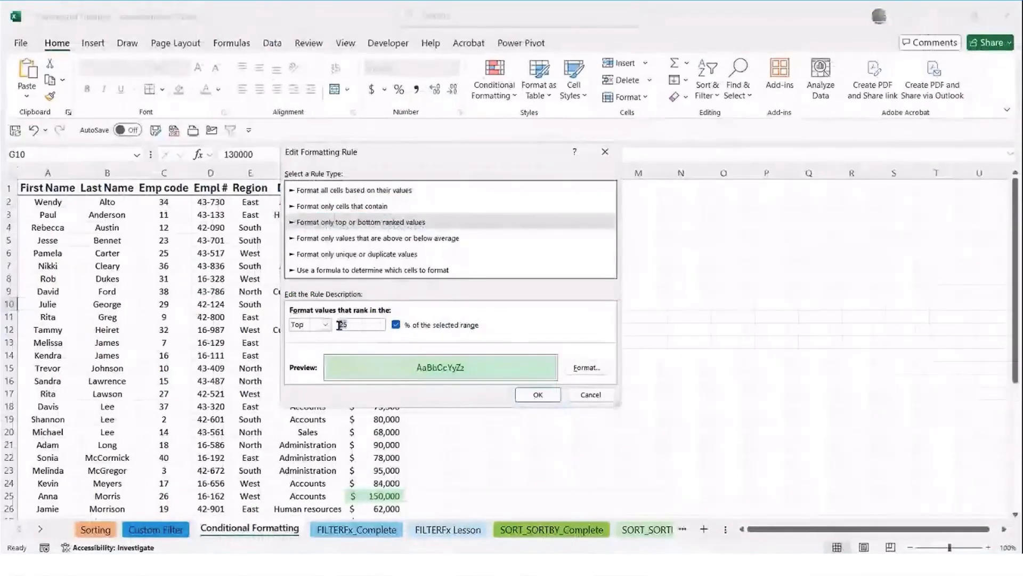
pyautogui.write('15')
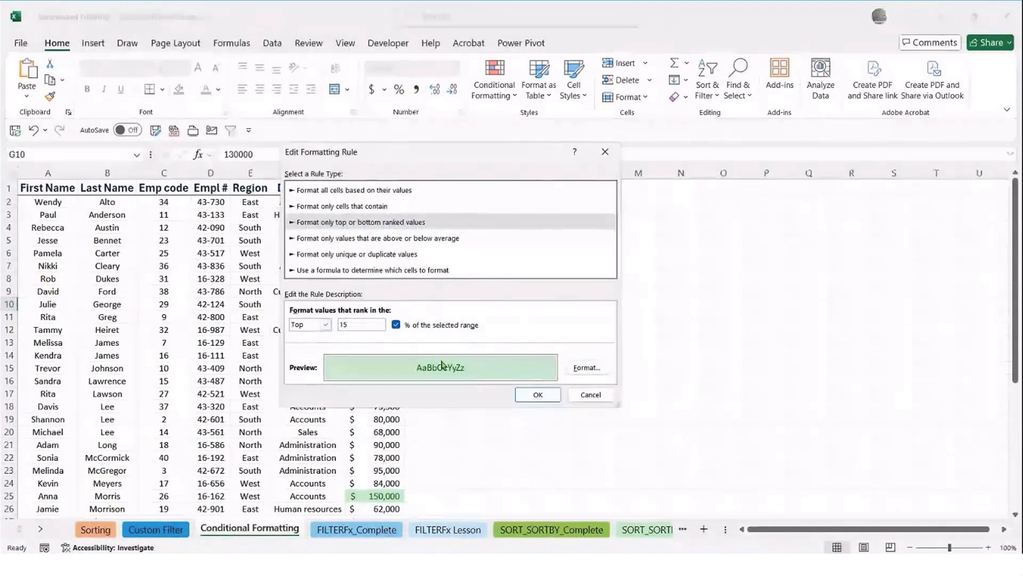
# Change the rule's cell fill to light pink and accept the edited formatting rule
pyautogui.click(578, 369)
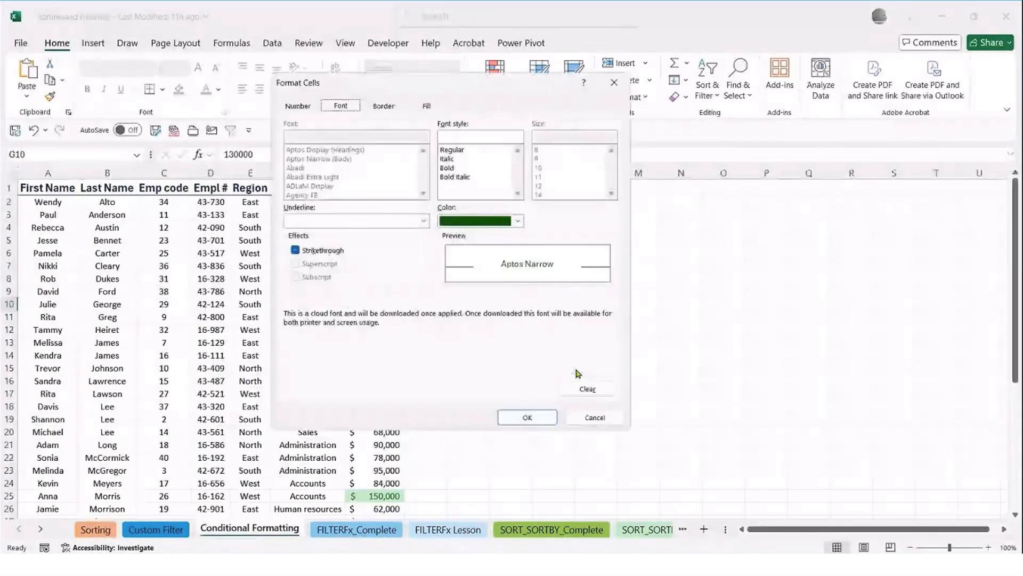
pyautogui.click(426, 106)
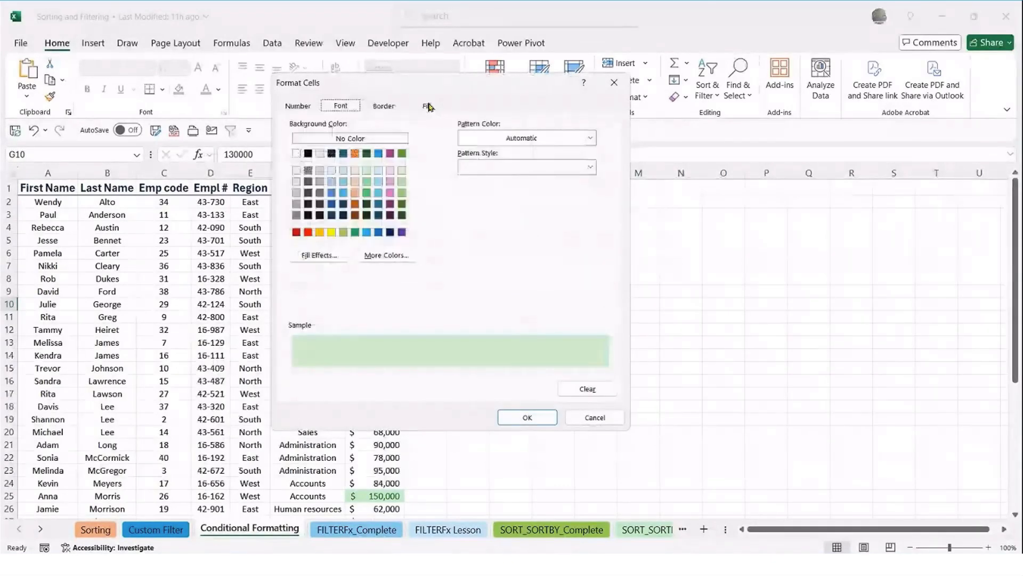
pyautogui.click(390, 182)
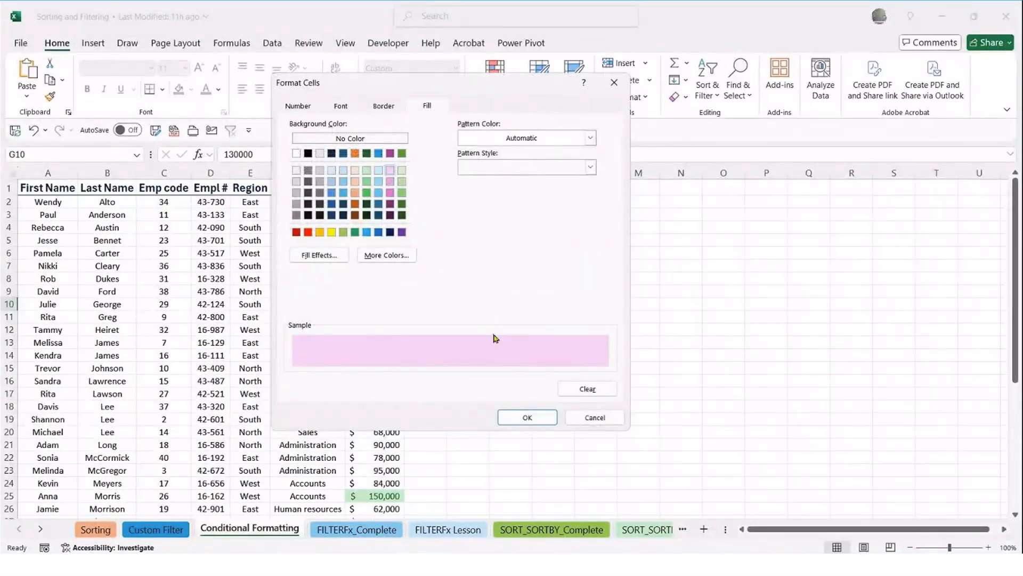
pyautogui.click(527, 416)
pyautogui.click(531, 396)
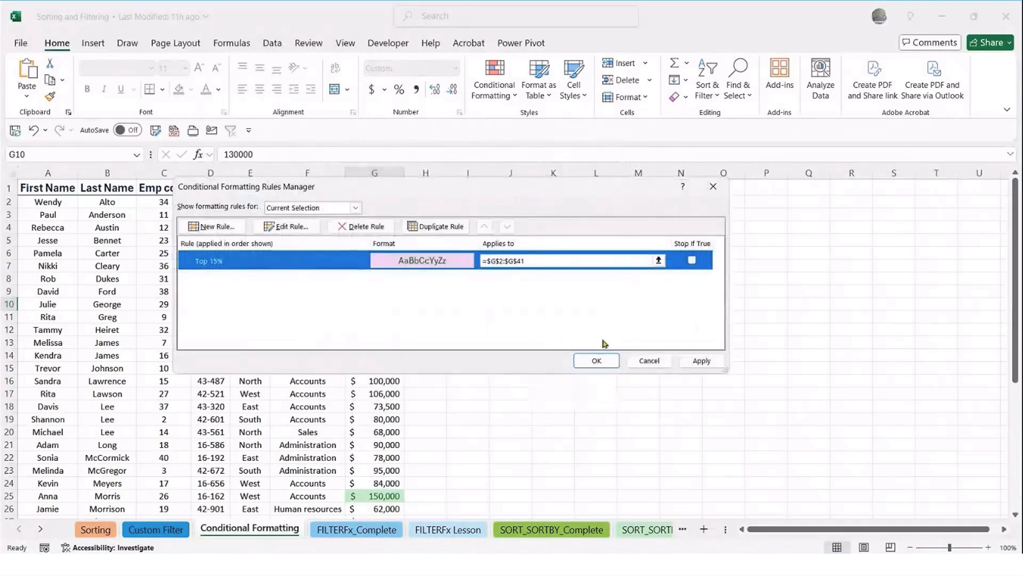
# Apply the edited rule to the sheet and check which cells it highlights down the Earning ($) column
pyautogui.click(701, 361)
pyautogui.moveTo(503, 194); pyautogui.dragTo(685, 78)
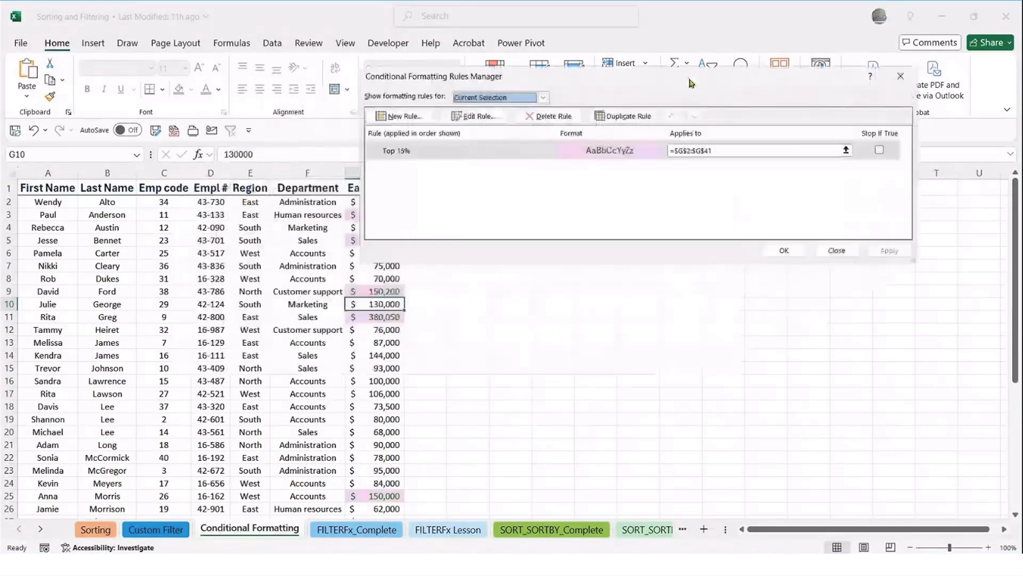
pyautogui.click(774, 248)
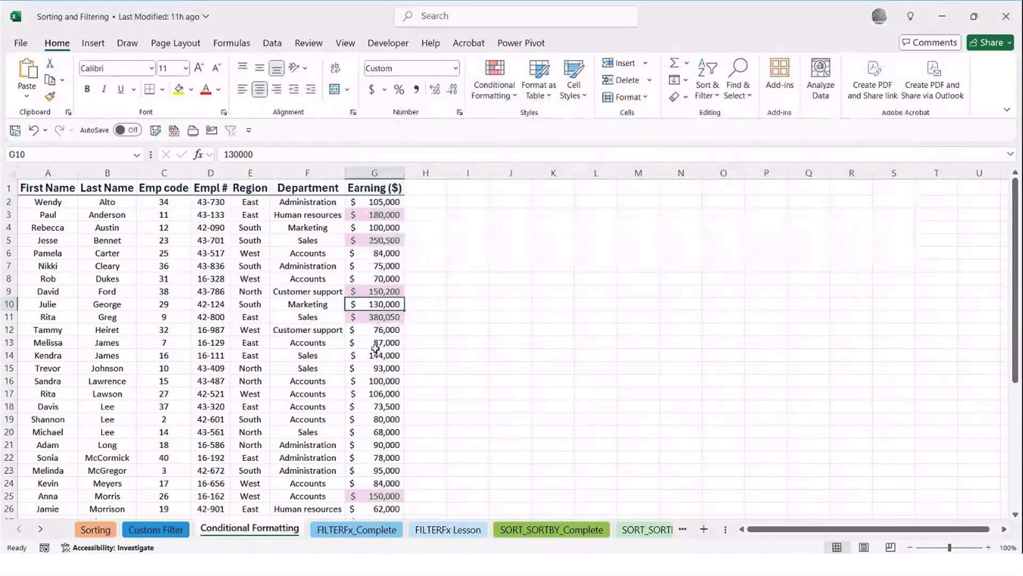
pyautogui.scroll(-2, 378, 363)
pyautogui.scroll(-9, 377, 363)
pyautogui.scroll(7, 377, 364)
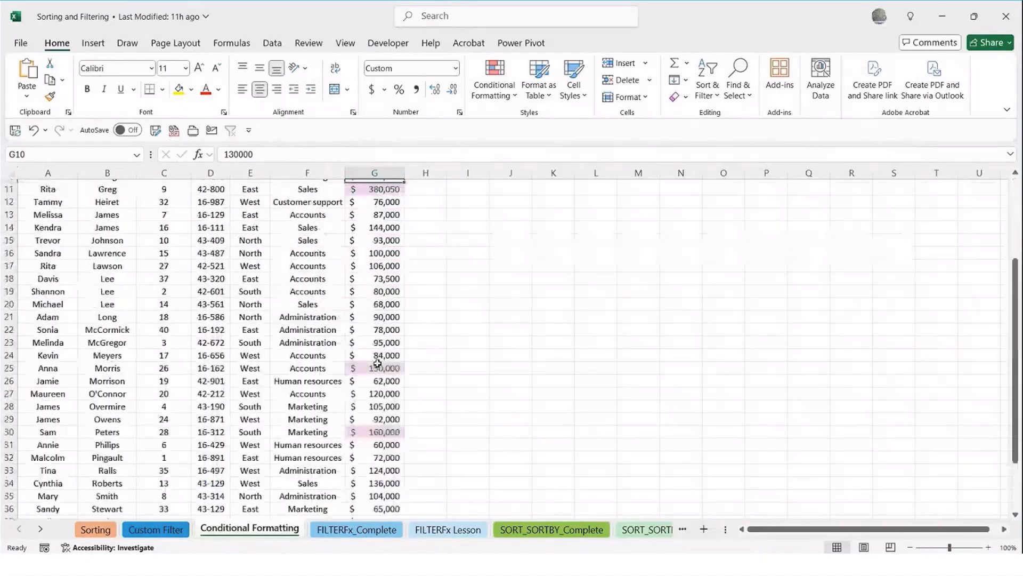
pyautogui.scroll(4, 377, 363)
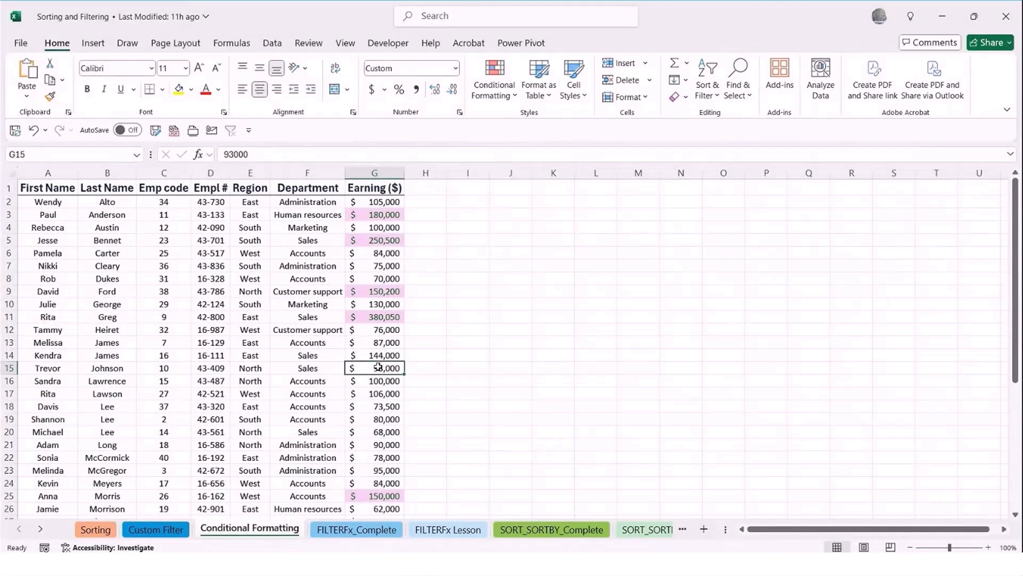
# Turn on filtering for the employee table and filter the Earning ($) column by the pink cell color
pyautogui.click(272, 44)
pyautogui.click(572, 80)
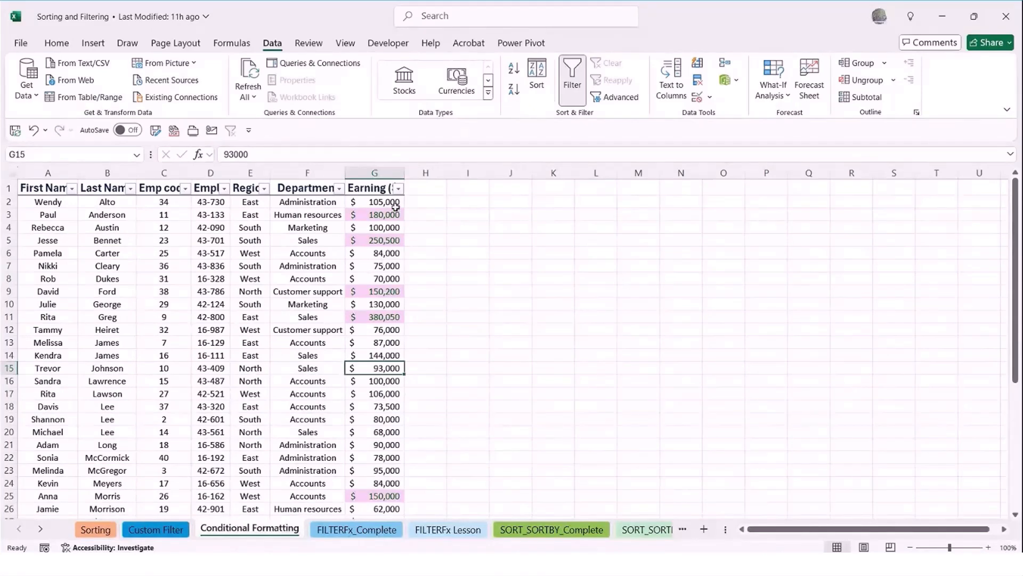
pyautogui.click(398, 189)
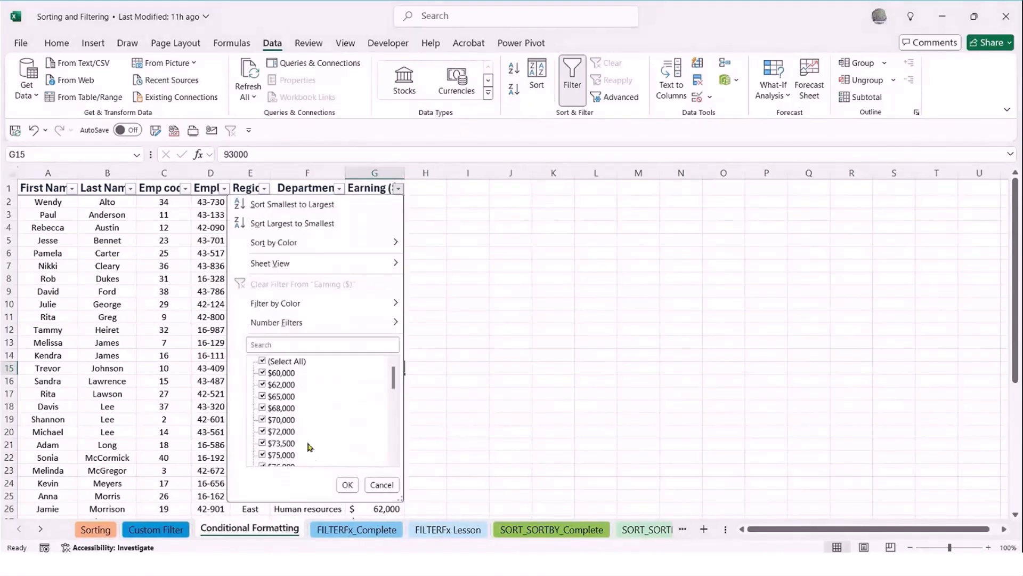
pyautogui.scroll(-5, 293, 409)
pyautogui.scroll(4, 293, 409)
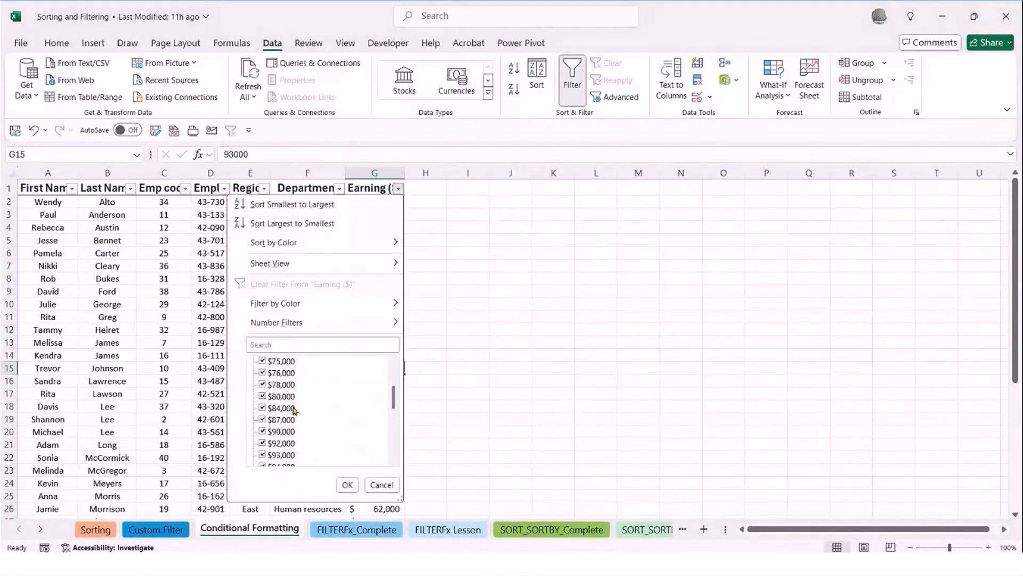
pyautogui.moveTo(278, 325)
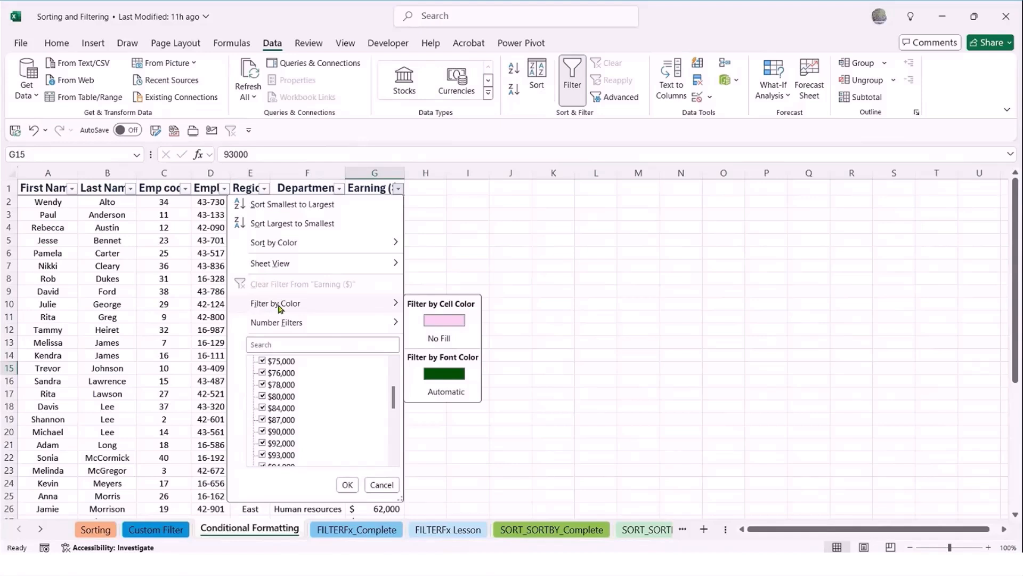
pyautogui.moveTo(294, 242)
pyautogui.click(440, 321)
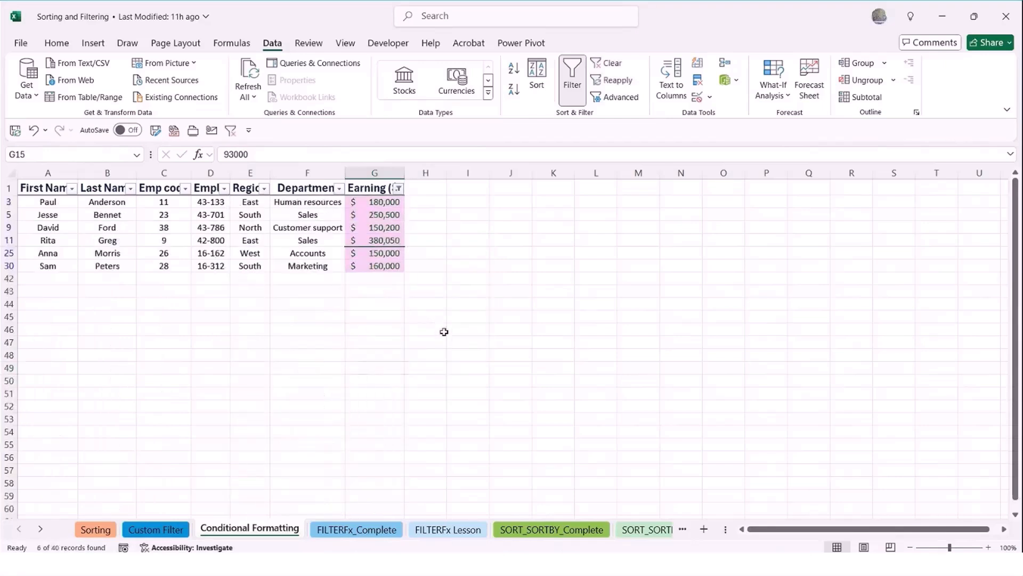
pyautogui.click(331, 336)
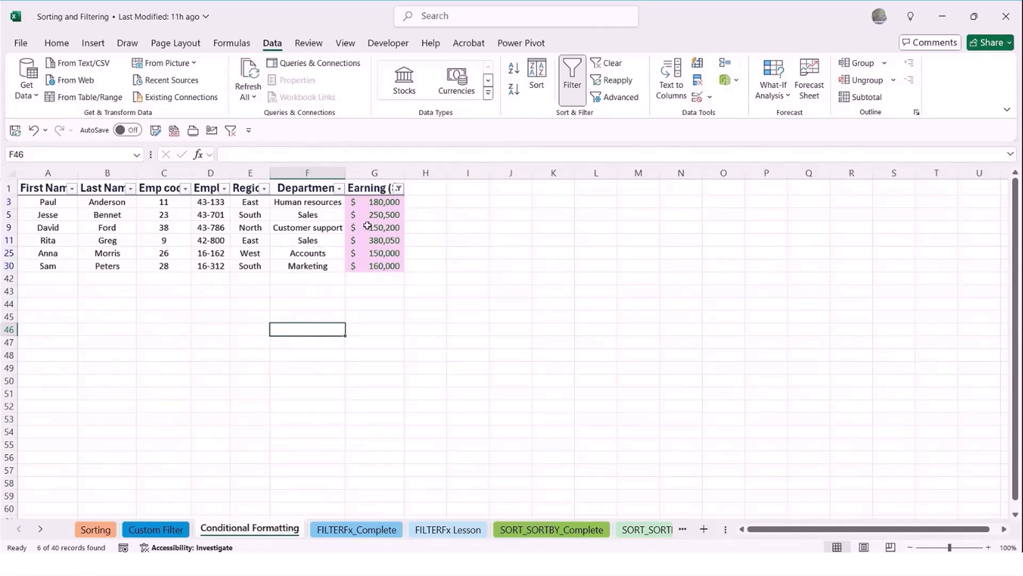
# Clear the color filter from the Earning ($) column
pyautogui.click(406, 191)
pyautogui.click(400, 190)
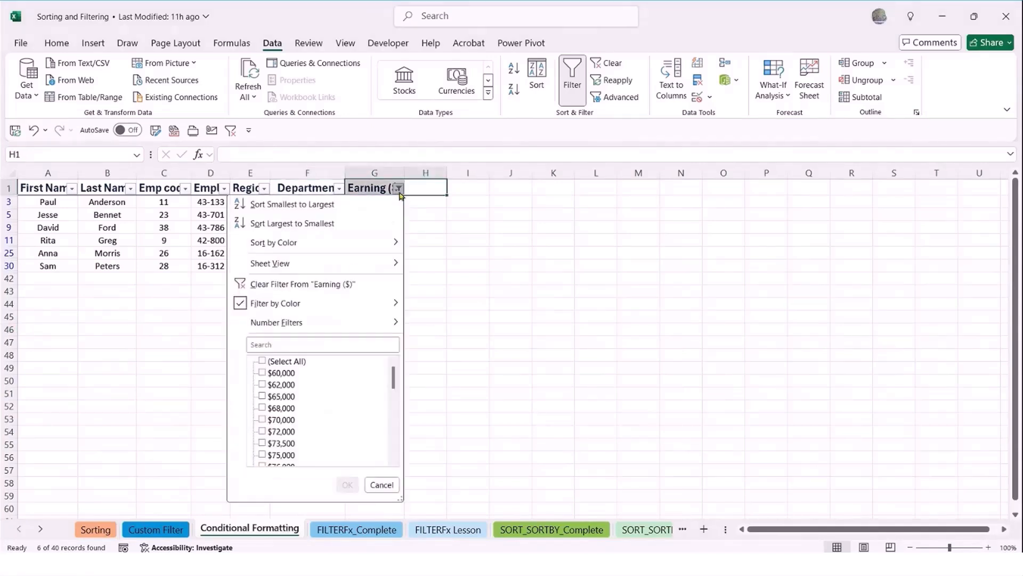
pyautogui.moveTo(286, 304)
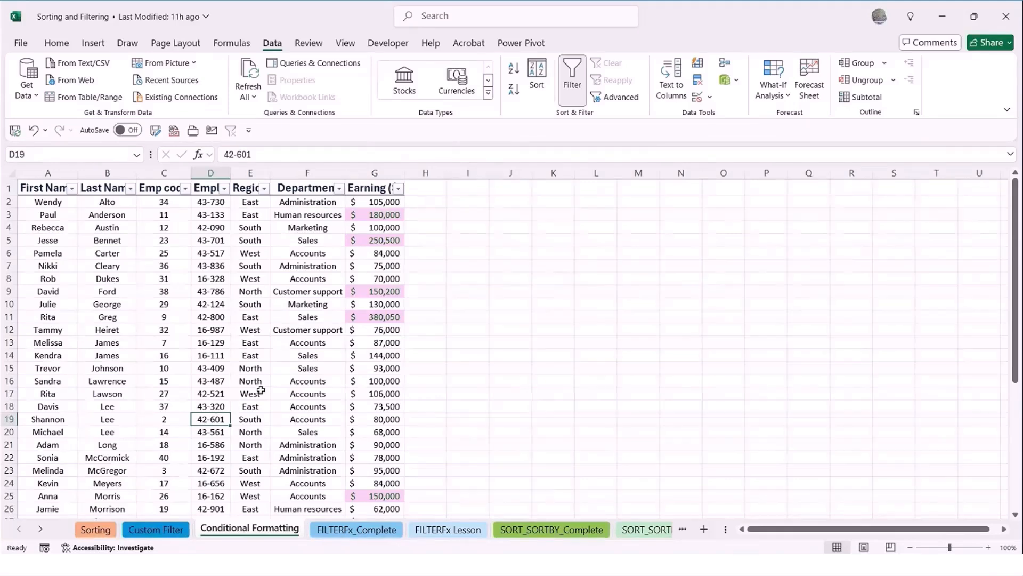
# Open the FILTERFx_Complete sheet and examine its title and the FILTER syntax line
pyautogui.click(358, 534)
pyautogui.scroll(4, 272, 357)
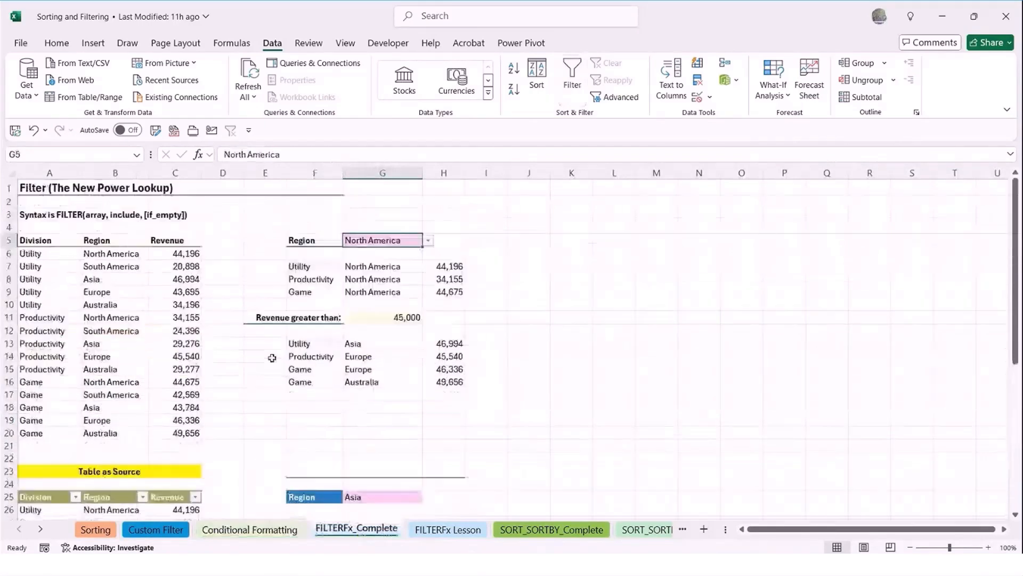
pyautogui.click(47, 190)
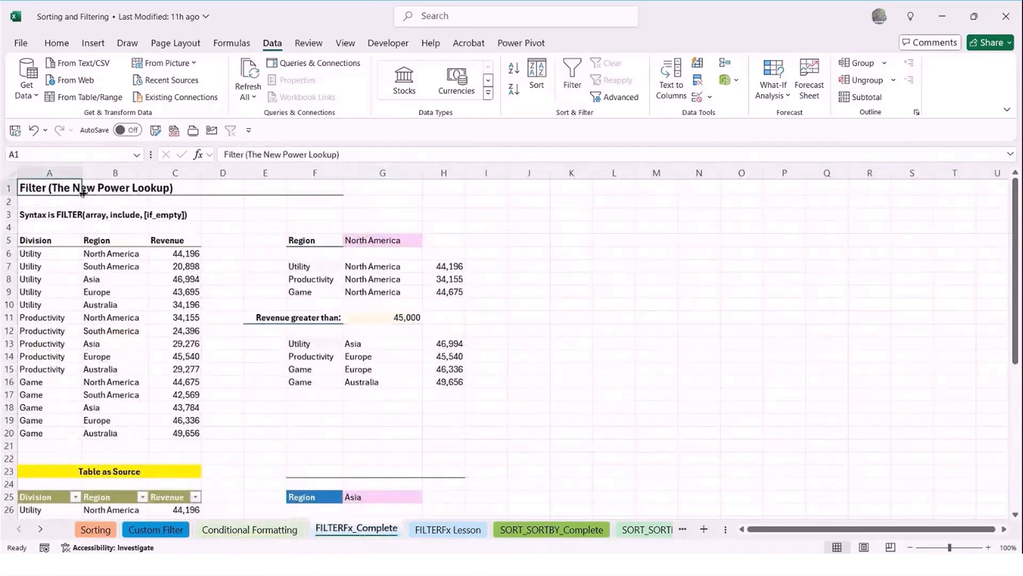
pyautogui.click(112, 204)
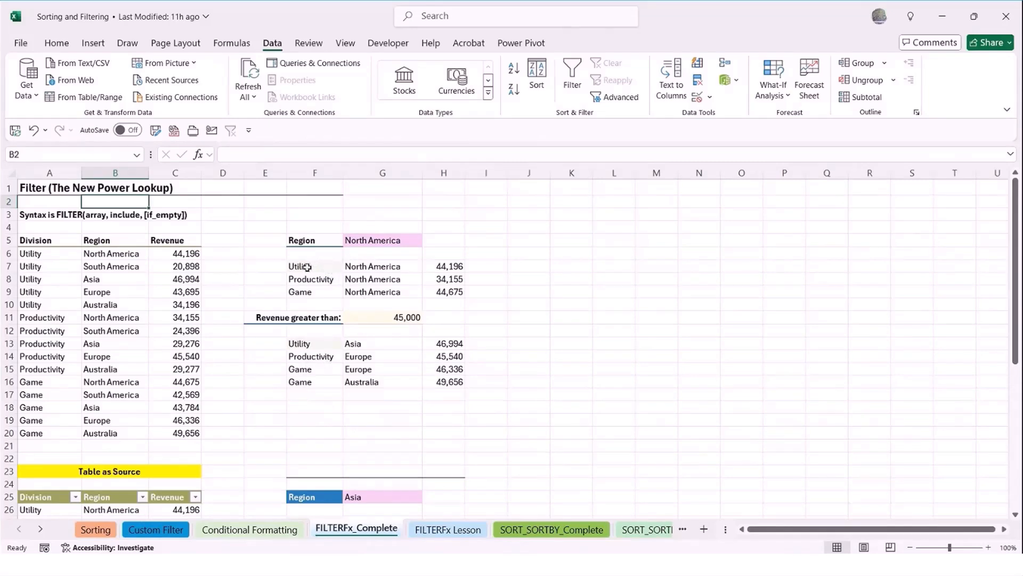
# Try South America and Asia as the Region criterion in G5, finishing with Europe selected
pyautogui.click(373, 241)
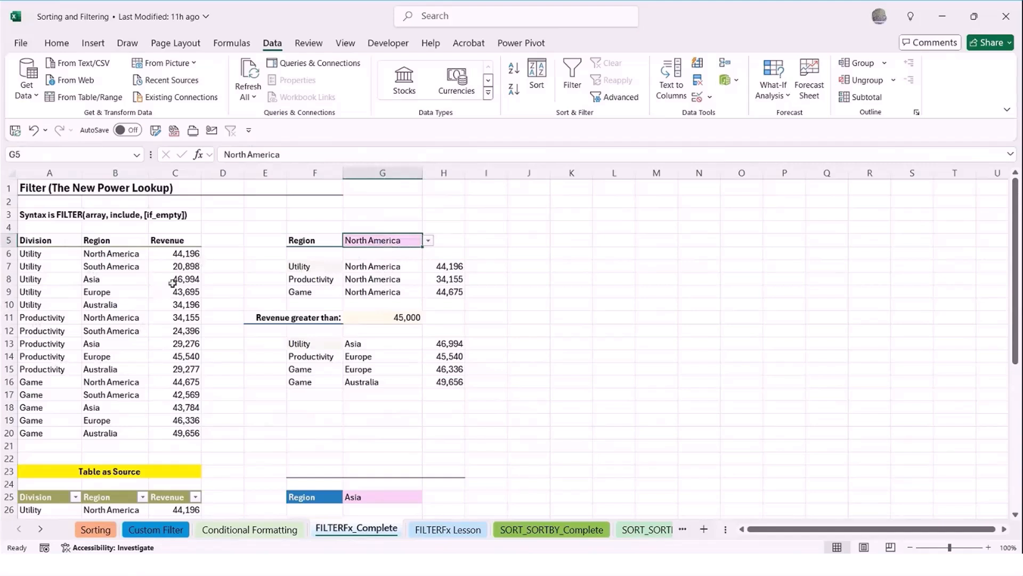
pyautogui.click(429, 240)
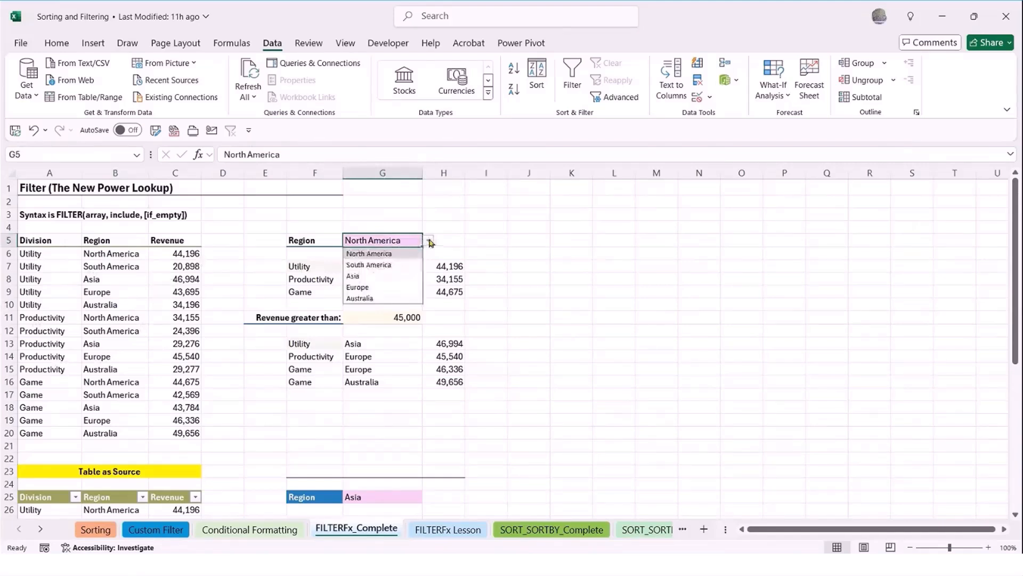
pyautogui.click(385, 265)
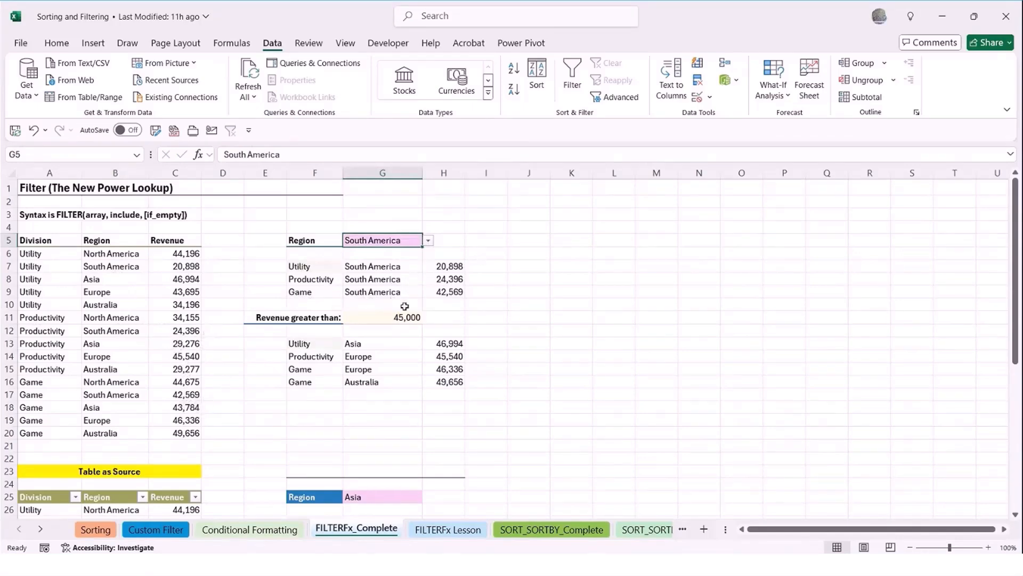
pyautogui.click(428, 241)
pyautogui.click(385, 276)
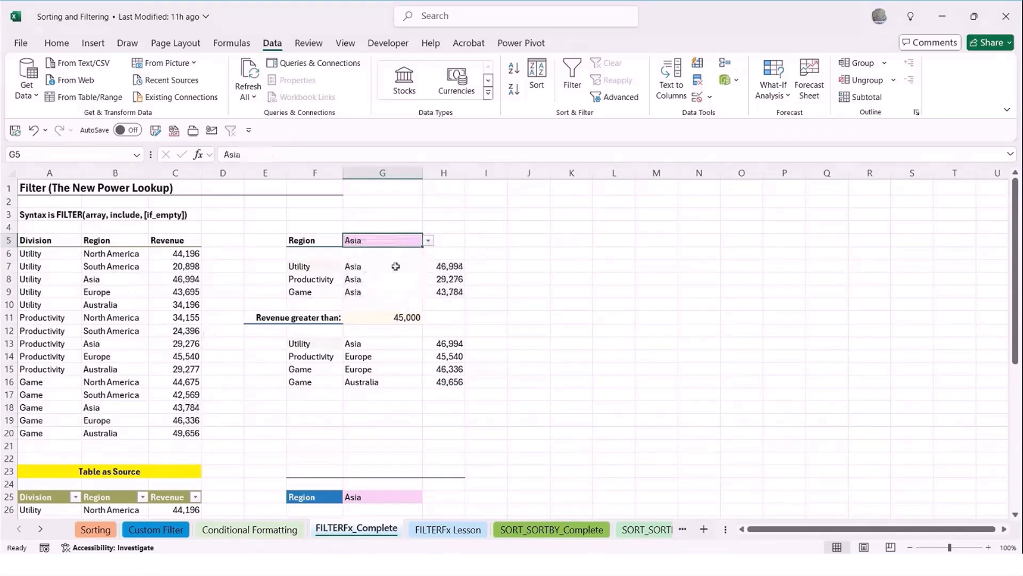
pyautogui.click(428, 241)
pyautogui.click(372, 289)
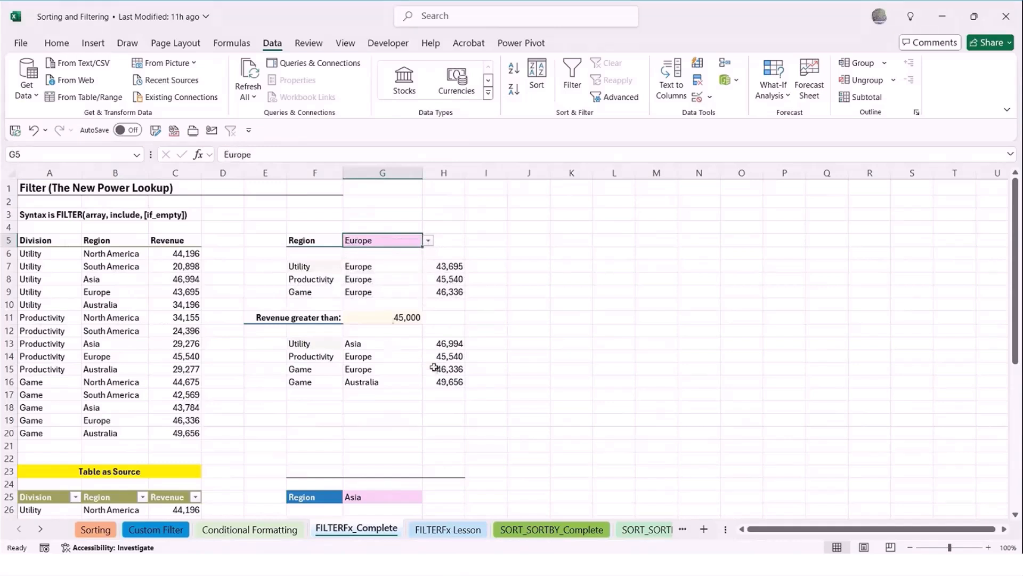
# Examine the array, include and if_empty arguments of the FILTER formula in F7, leaving the formula as it is
pyautogui.doubleClick(313, 267)
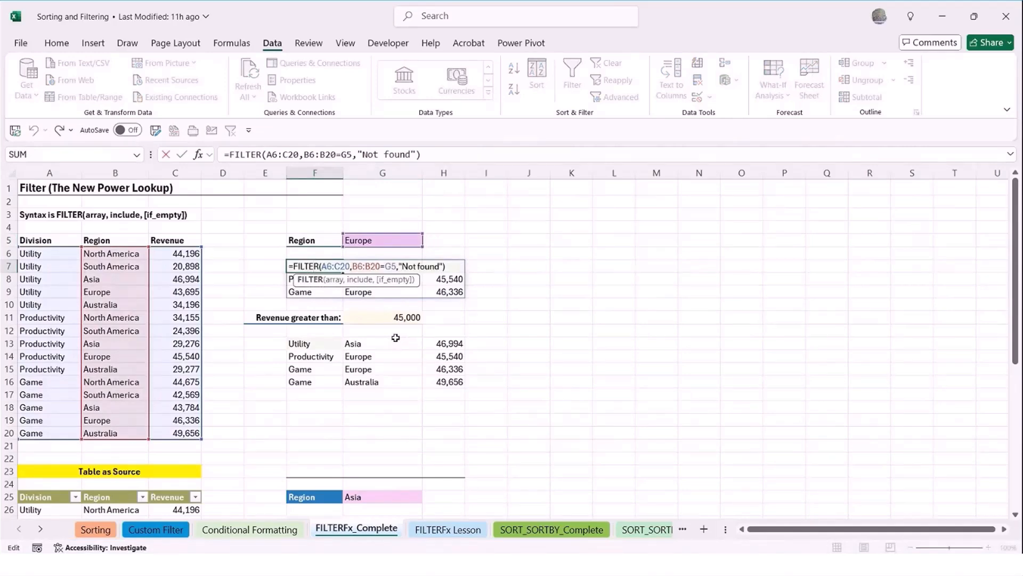
pyautogui.click(333, 281)
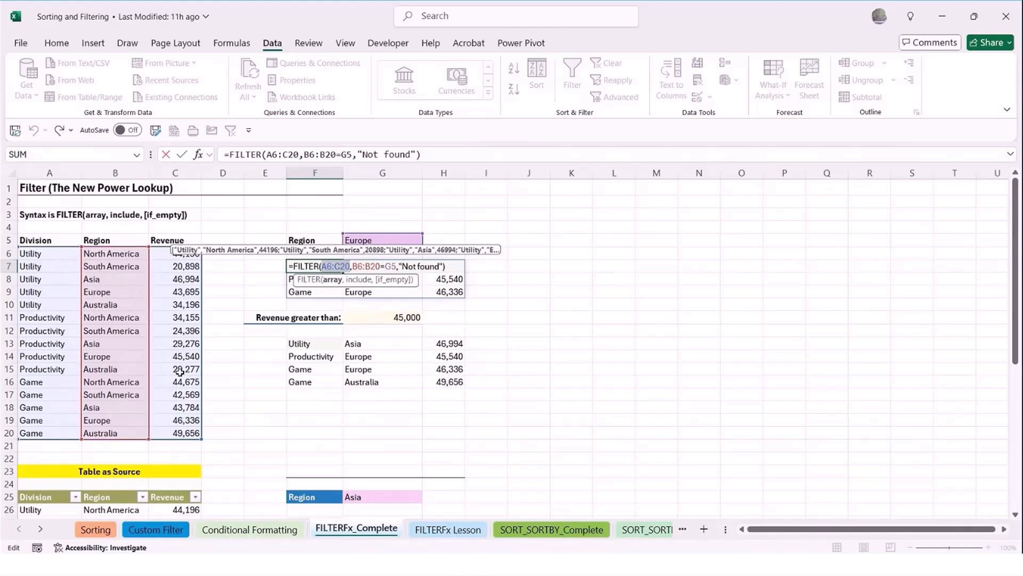
pyautogui.click(359, 280)
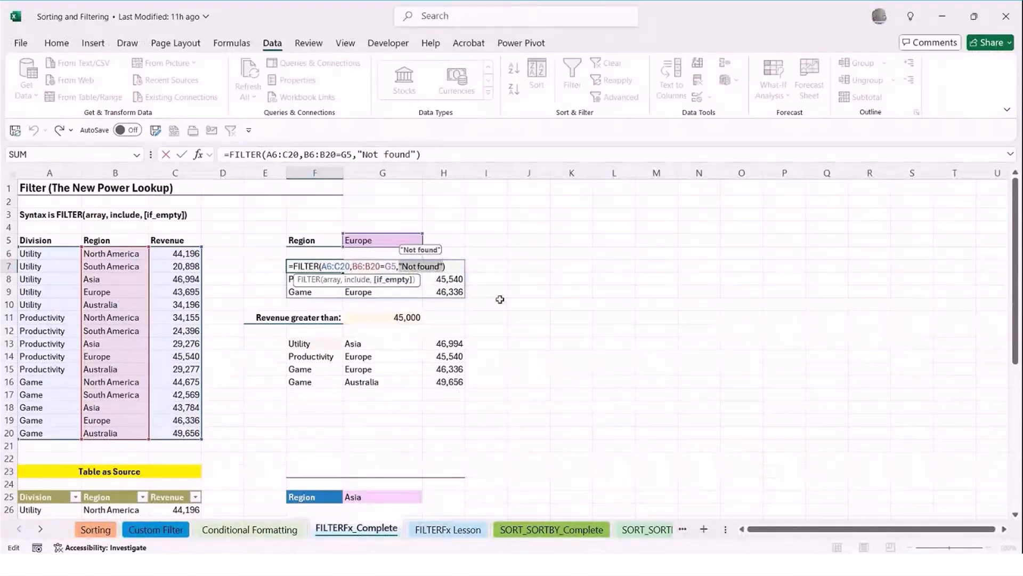
pyautogui.hotkey('ctrl', 'Return')
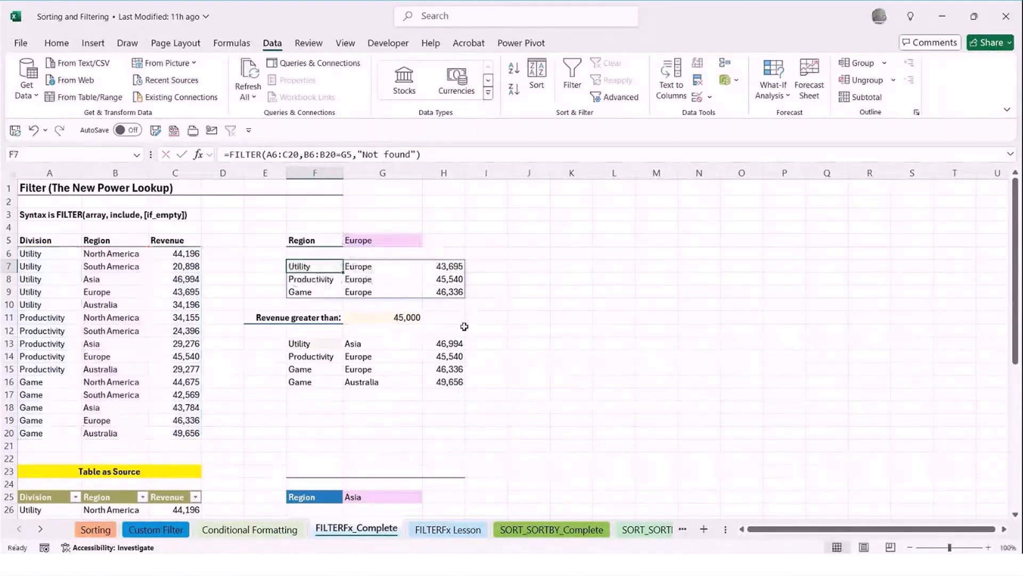
# Examine the array and include arguments of the FILTER formula in F13, leaving the formula as it is
pyautogui.click(304, 347)
pyautogui.doubleClick(304, 347)
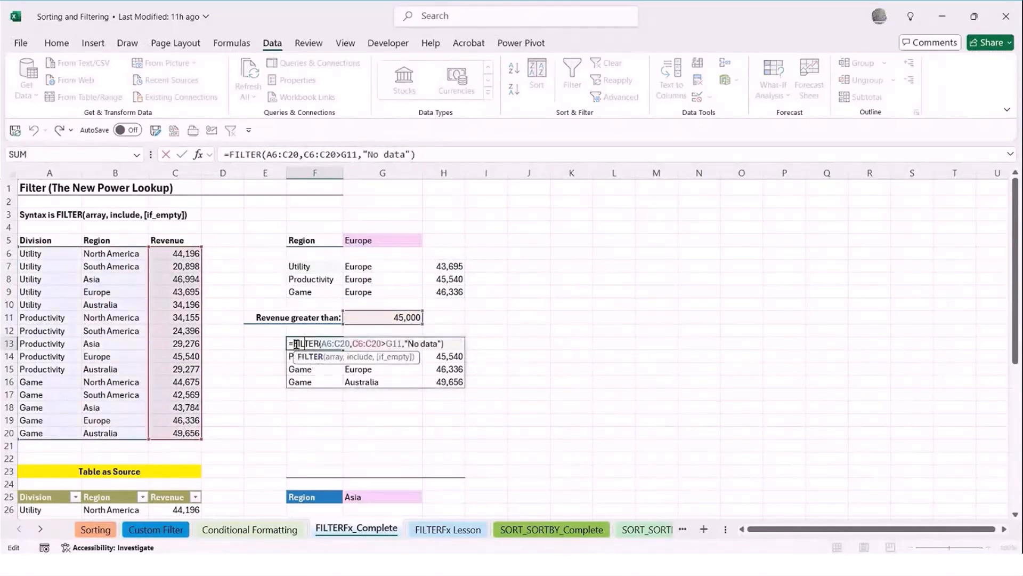
pyautogui.doubleClick(335, 344)
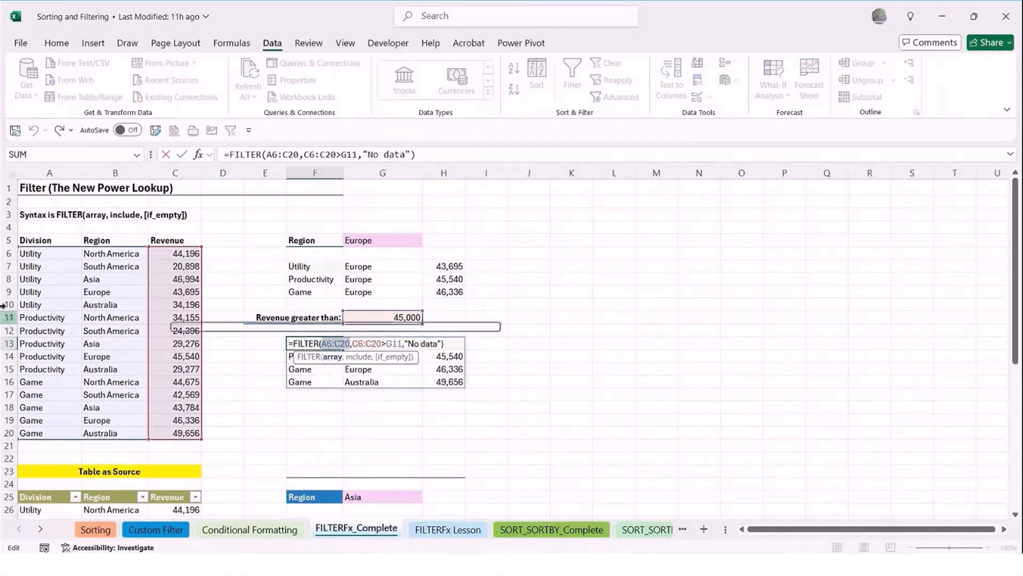
pyautogui.click(359, 357)
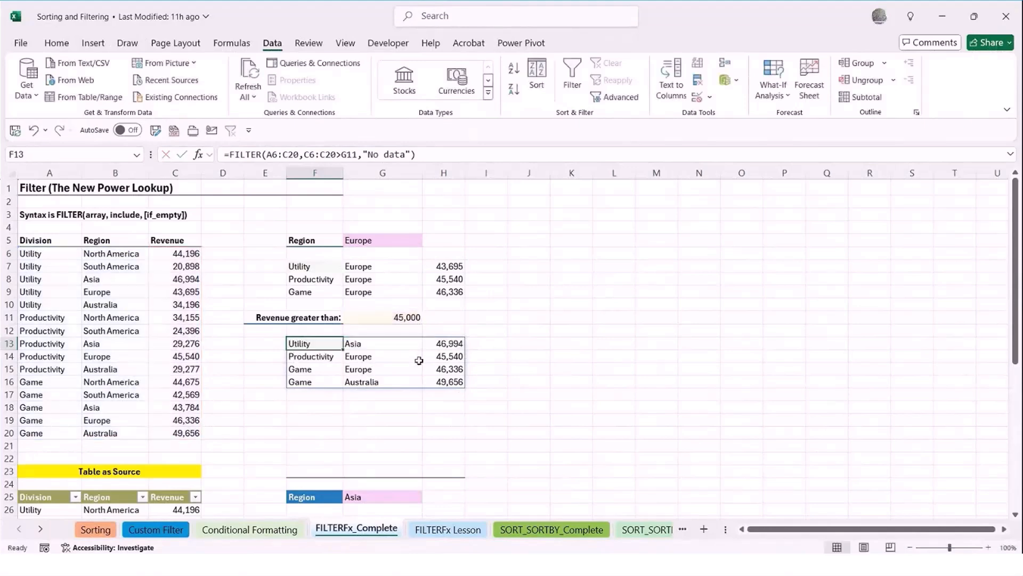
pyautogui.hotkey('ctrl', 'Return')
pyautogui.doubleClick(396, 428)
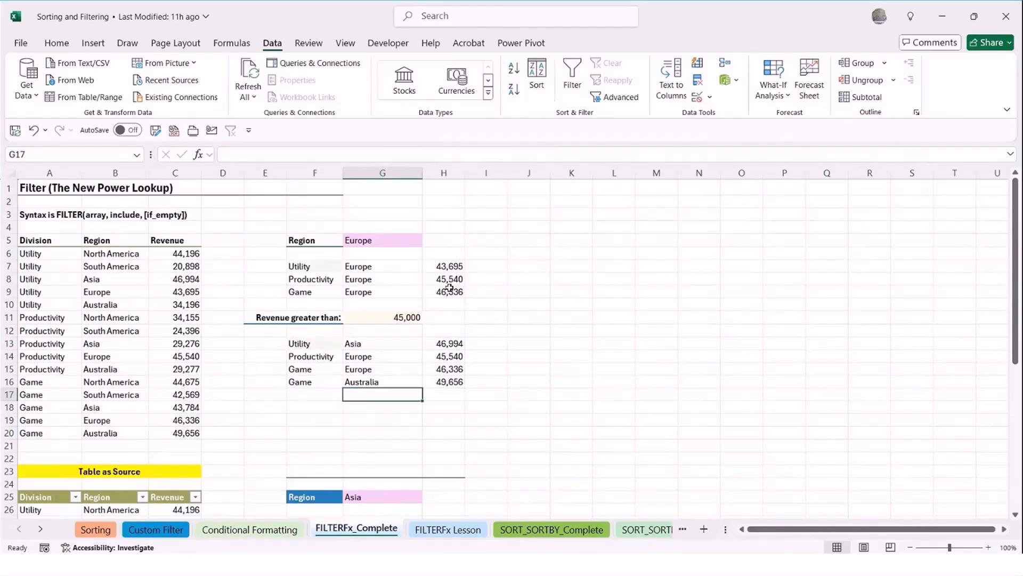
# Set the Region criterion in G5 to North America
pyautogui.click(363, 242)
pyautogui.click(428, 240)
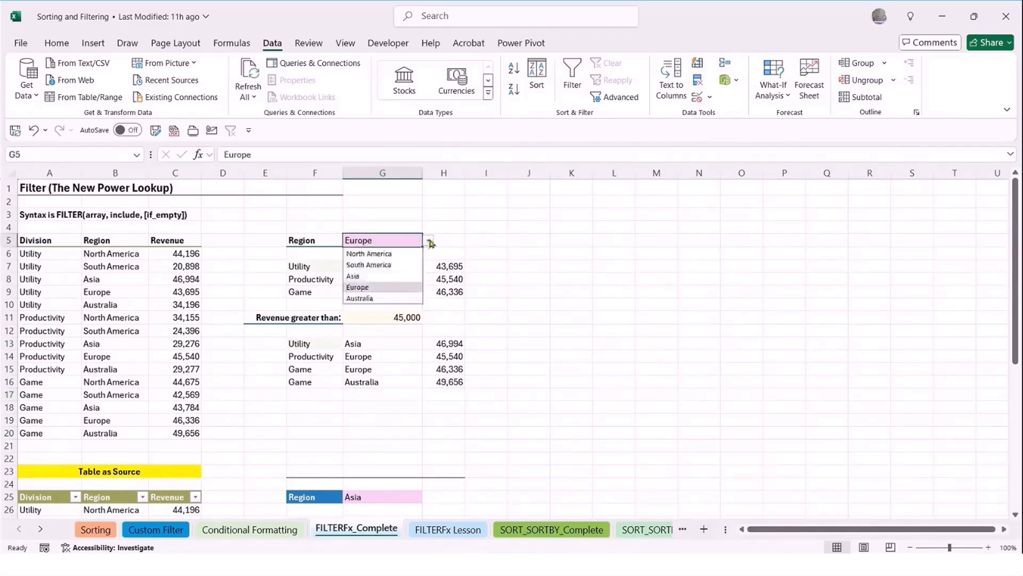
pyautogui.click(400, 253)
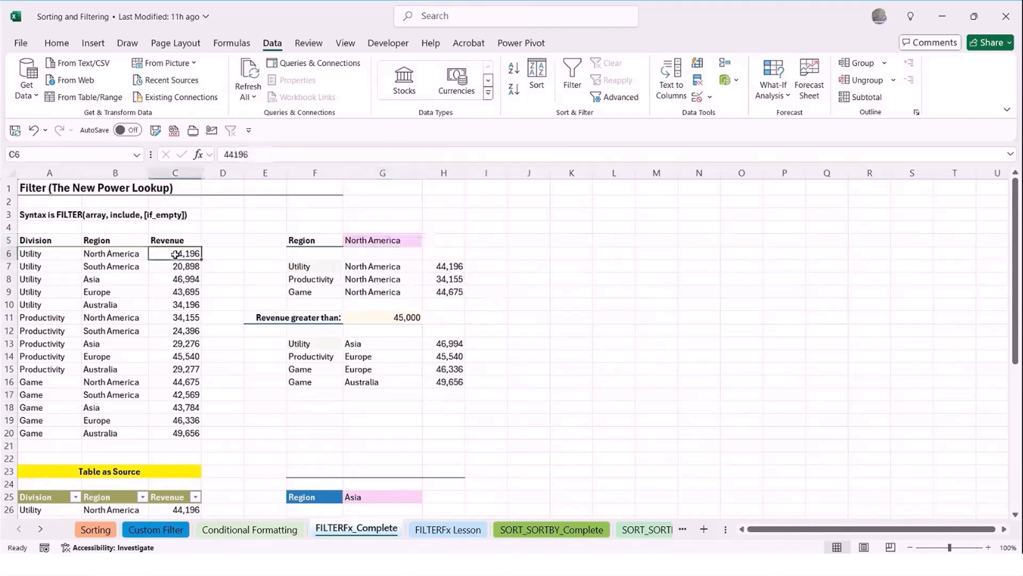
# Change the source data by setting the revenue in C6 to 50000 and the region in B7 to North America
pyautogui.write('50000')
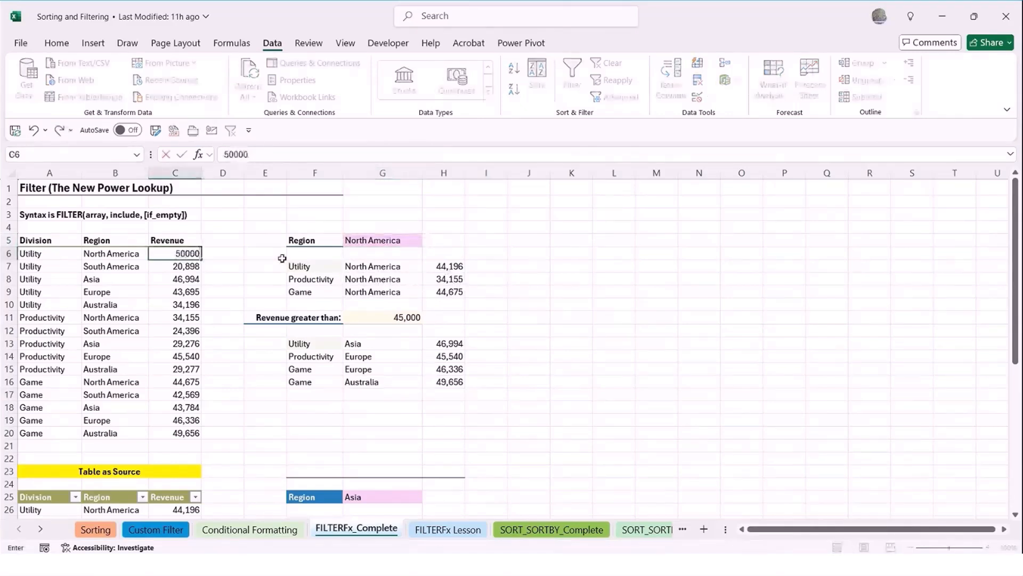
pyautogui.press('Return')
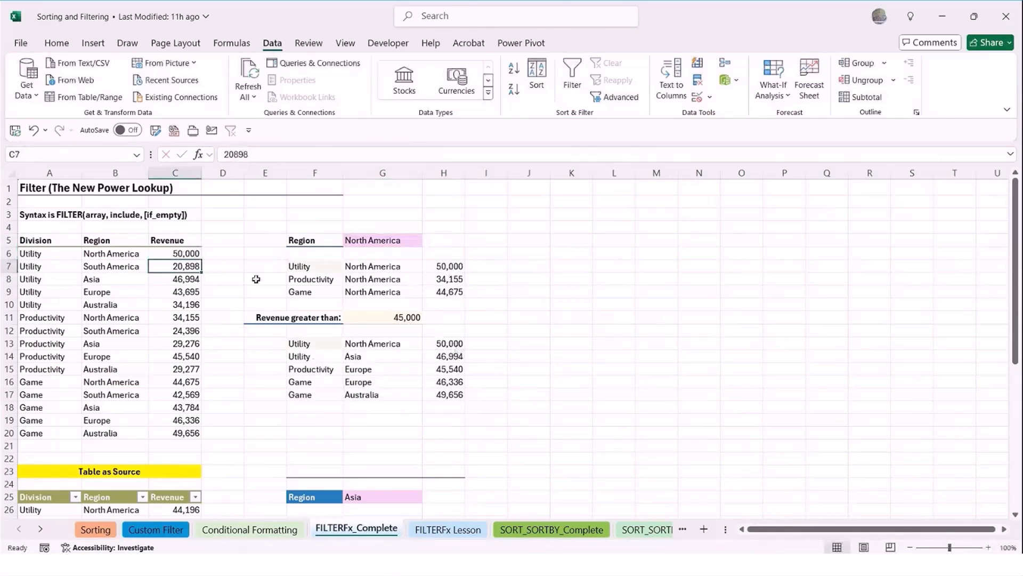
pyautogui.click(107, 264)
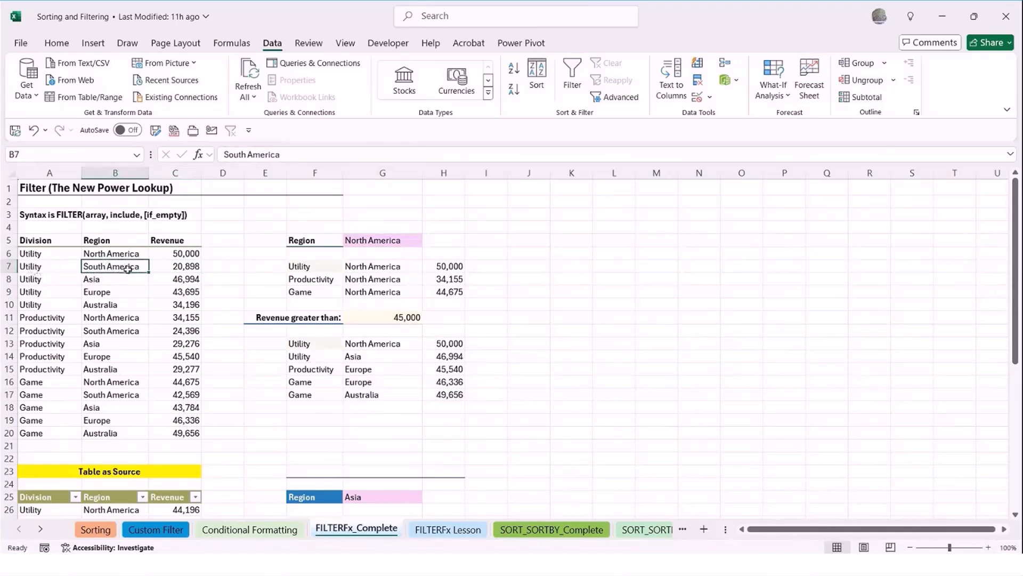
pyautogui.write('Nor')
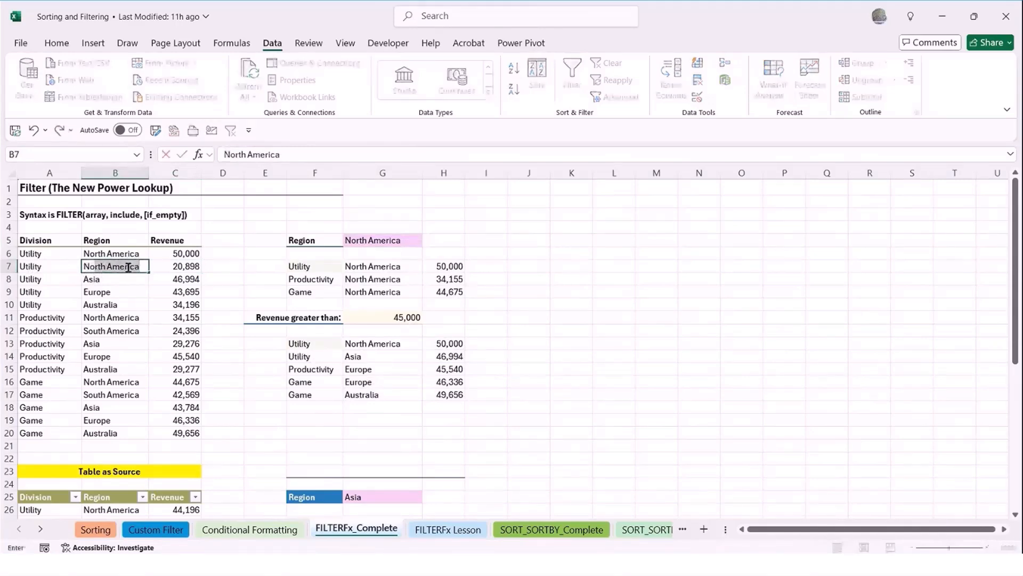
pyautogui.press('Return')
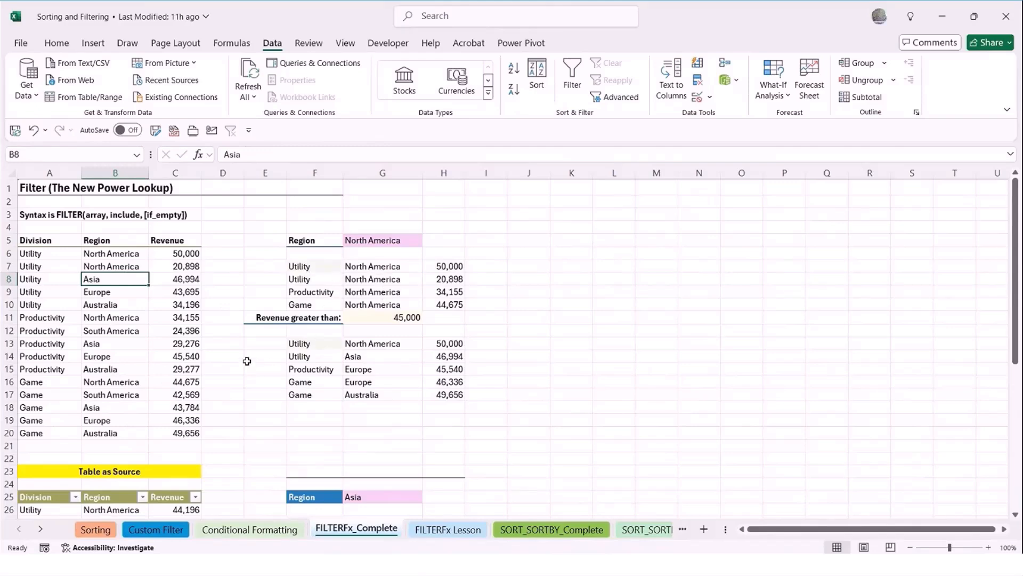
# Open the FILTERFx Lesson sheet
pyautogui.scroll(-1, 314, 410)
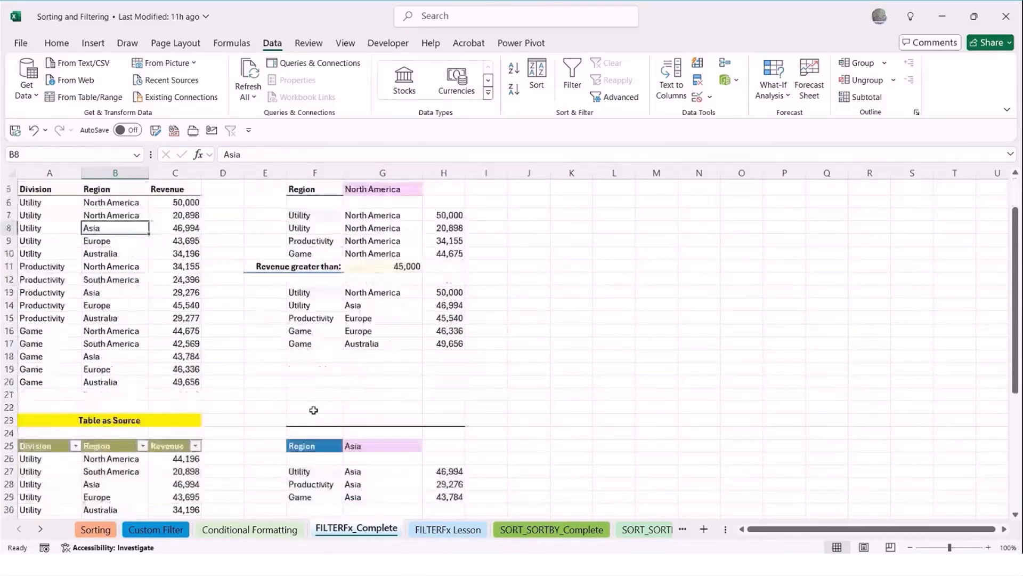
pyautogui.scroll(-1, 314, 405)
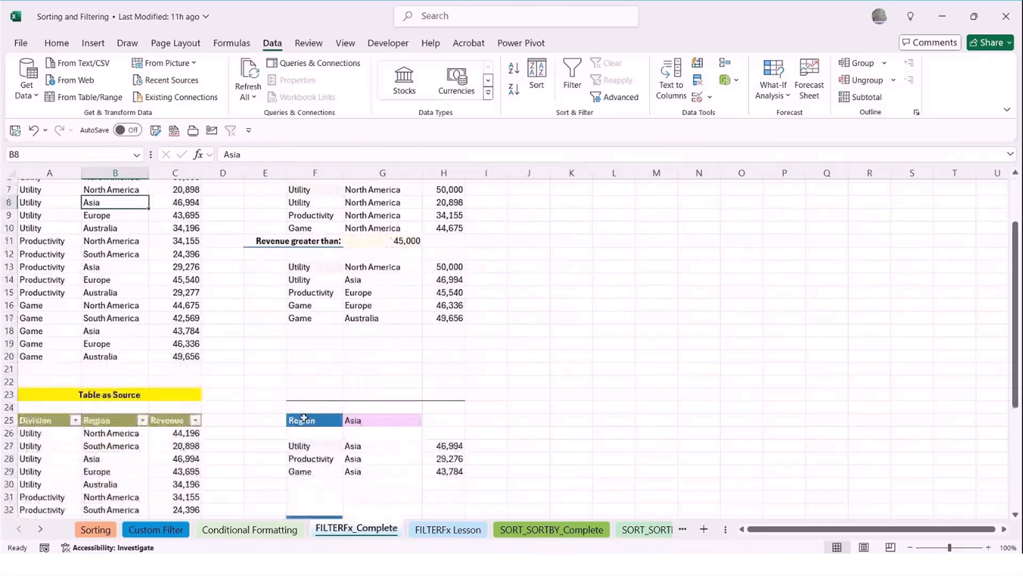
pyautogui.scroll(2, 304, 419)
pyautogui.scroll(-1, 366, 408)
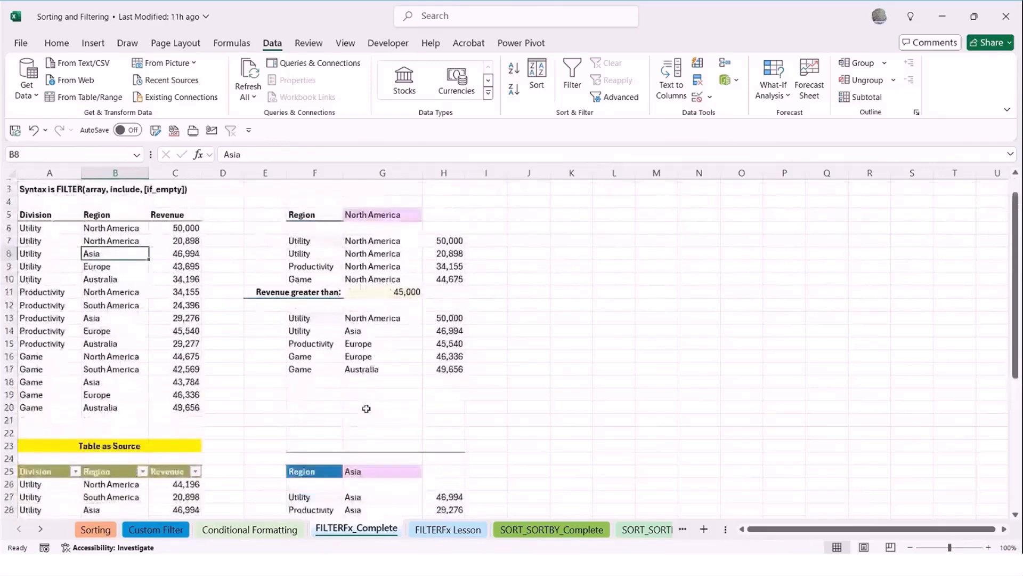
pyautogui.click(432, 534)
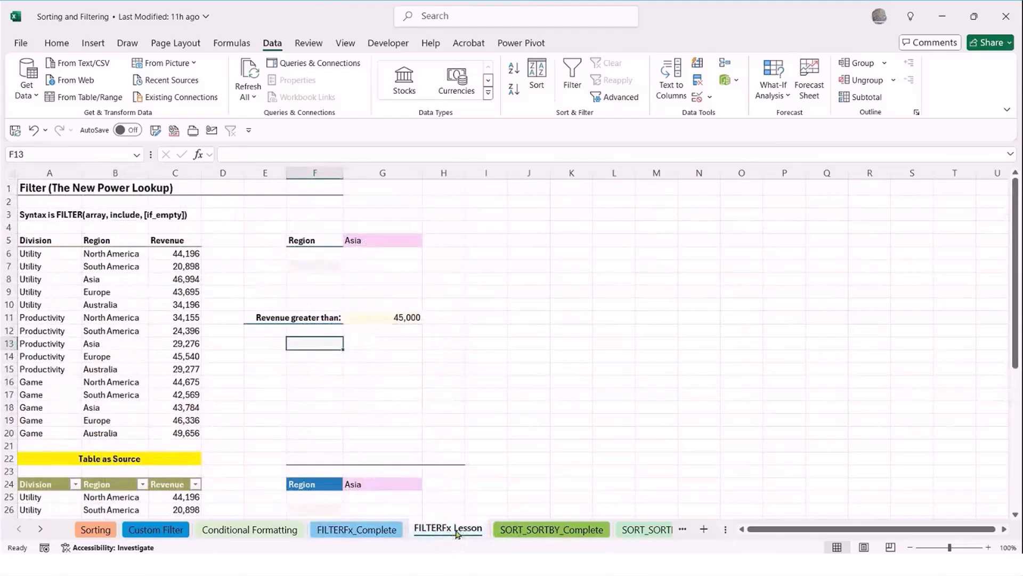
# Start a FILTER formula in F7 with the range A6:C20 as its array argument
pyautogui.click(319, 265)
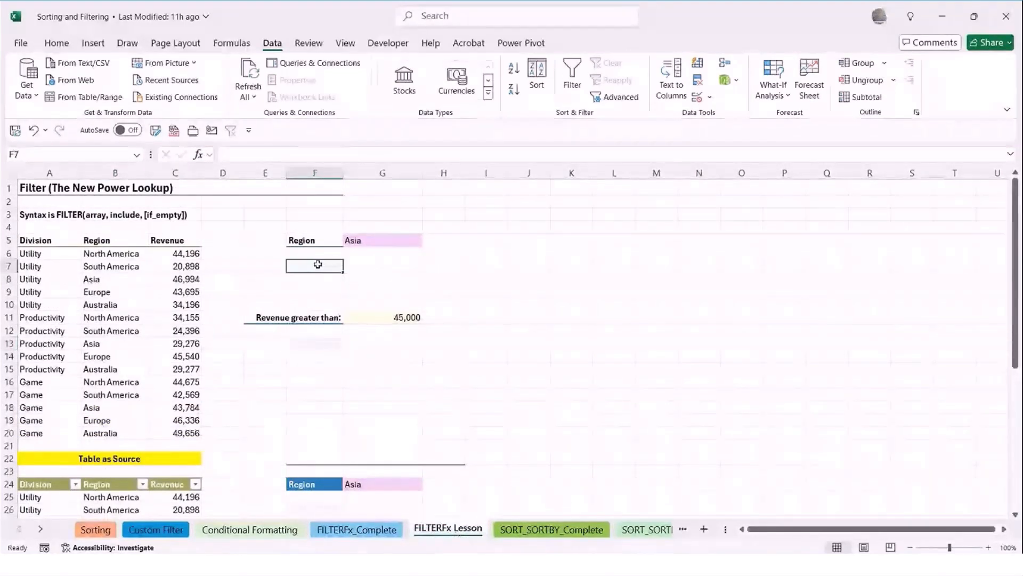
pyautogui.write('=fil')
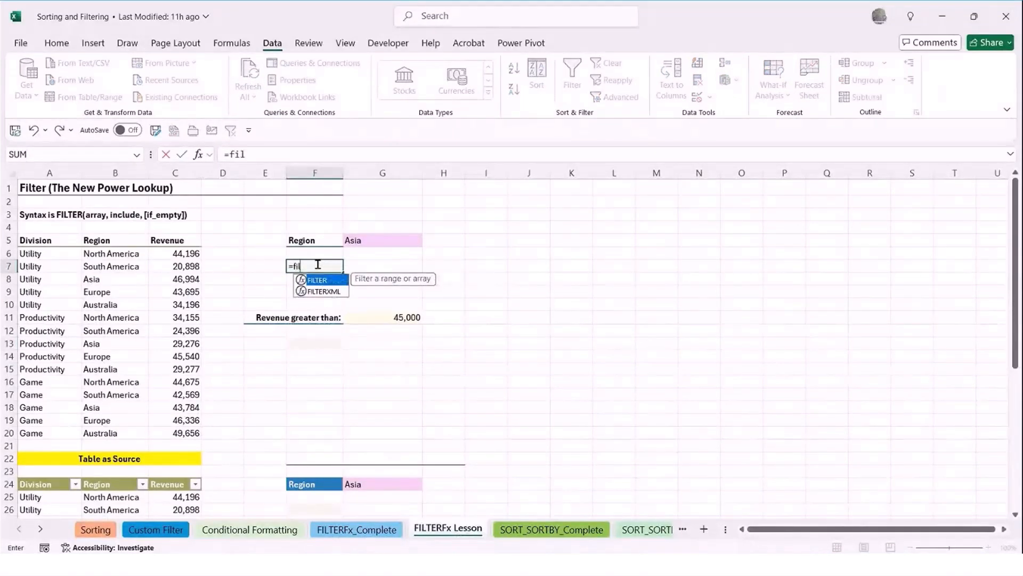
pyautogui.press('Tab')
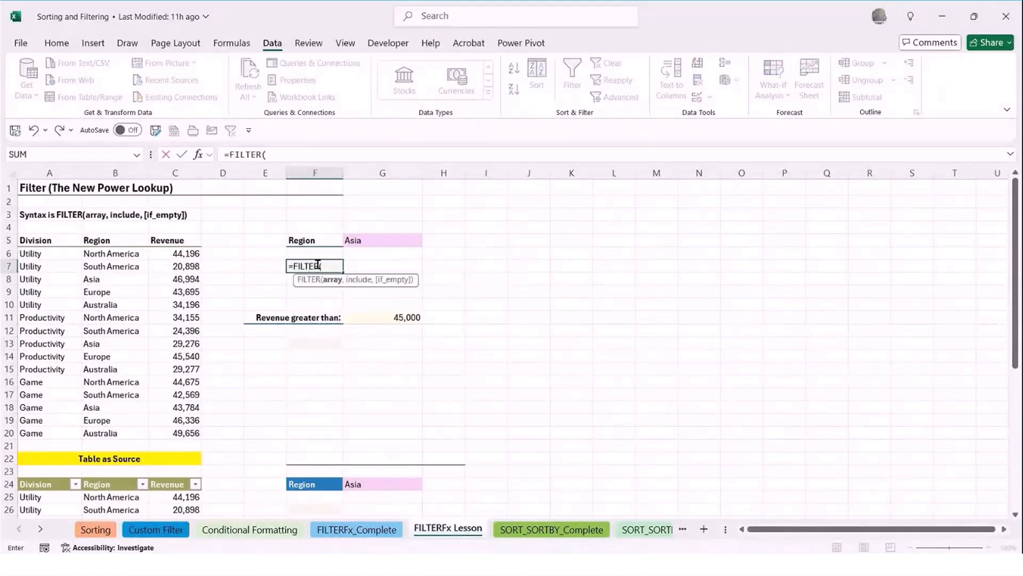
pyautogui.moveTo(40, 256); pyautogui.dragTo(184, 429)
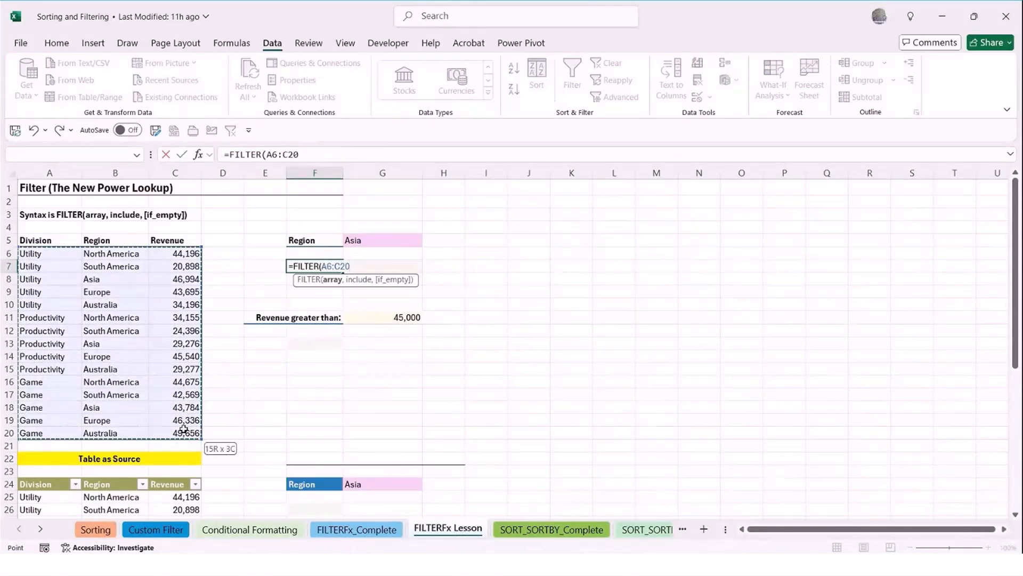
pyautogui.write(',')
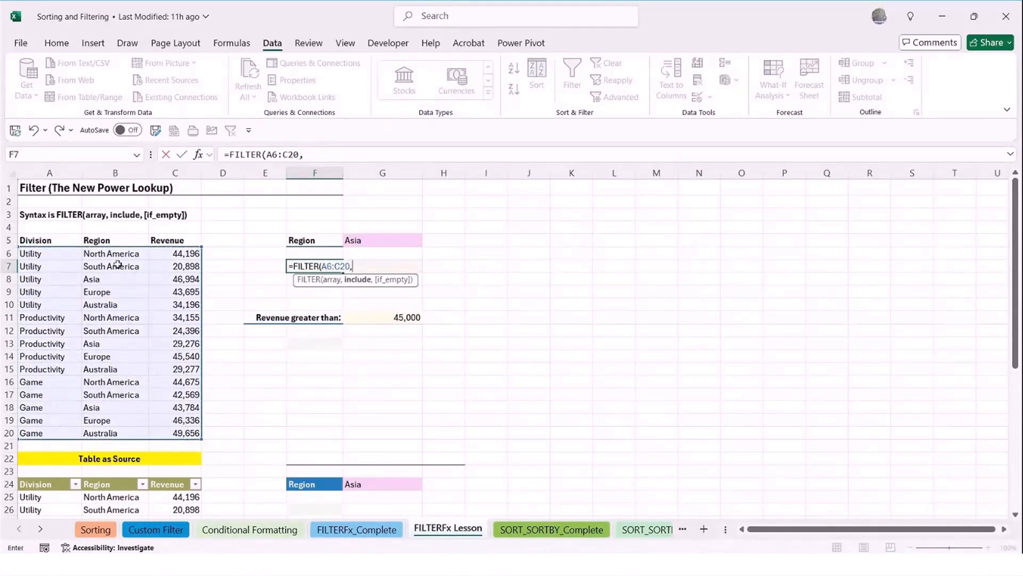
# Complete the F7 formula with B6:B20=G5 as the include condition and "No Data" as the if_empty value
pyautogui.moveTo(111, 254); pyautogui.dragTo(119, 437)
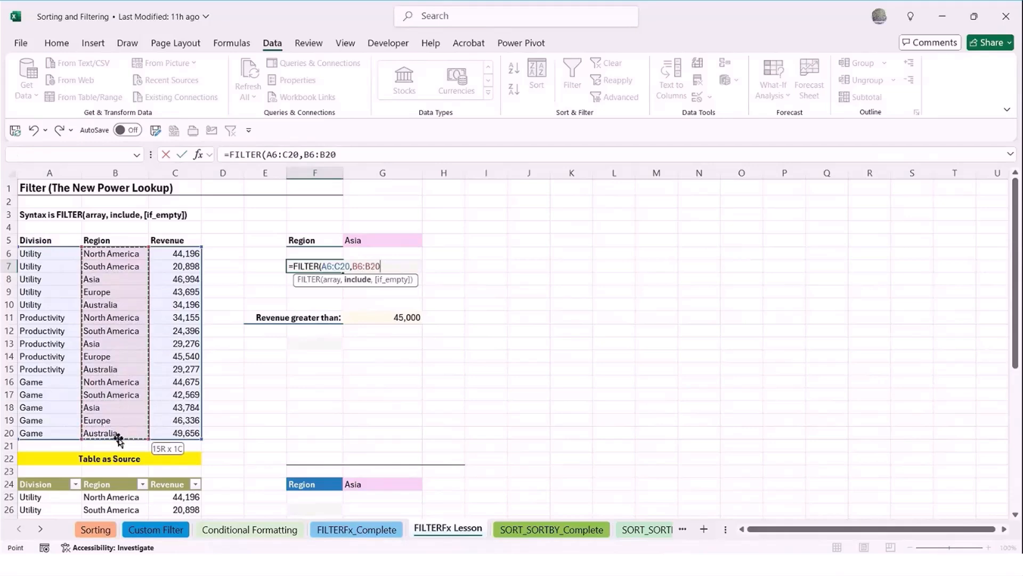
pyautogui.write('=')
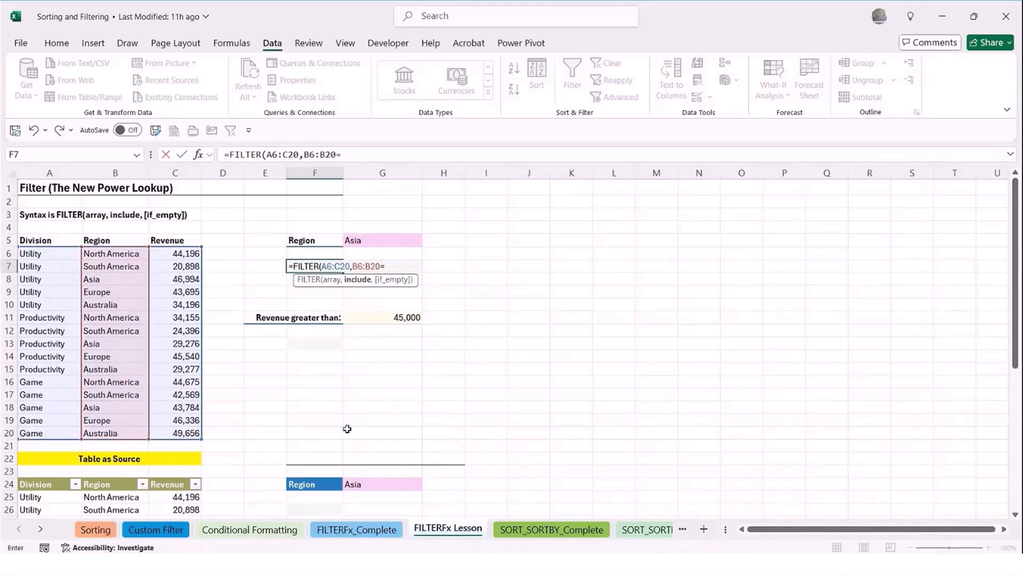
pyautogui.click(357, 241)
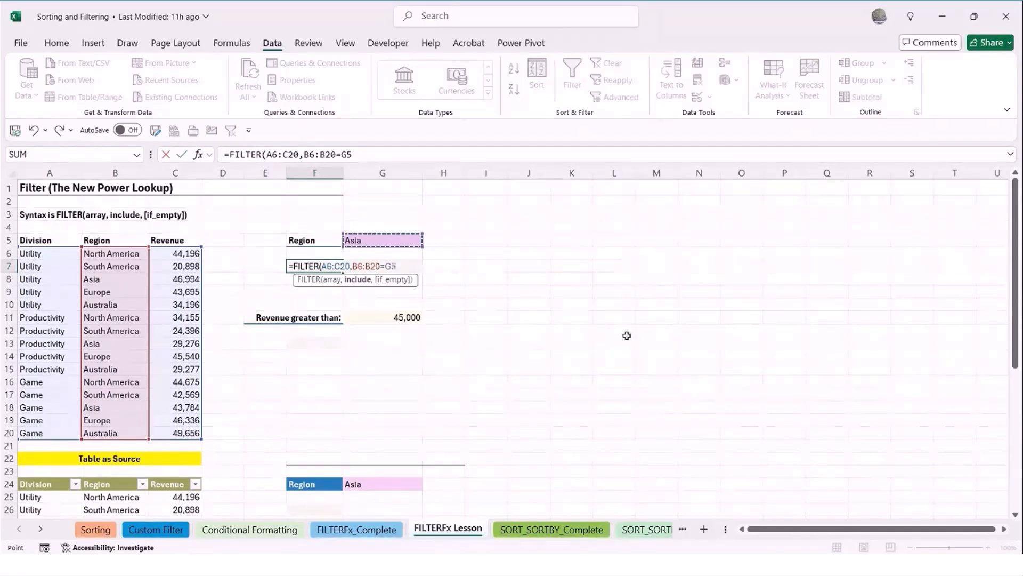
pyautogui.write(',"No Data"')
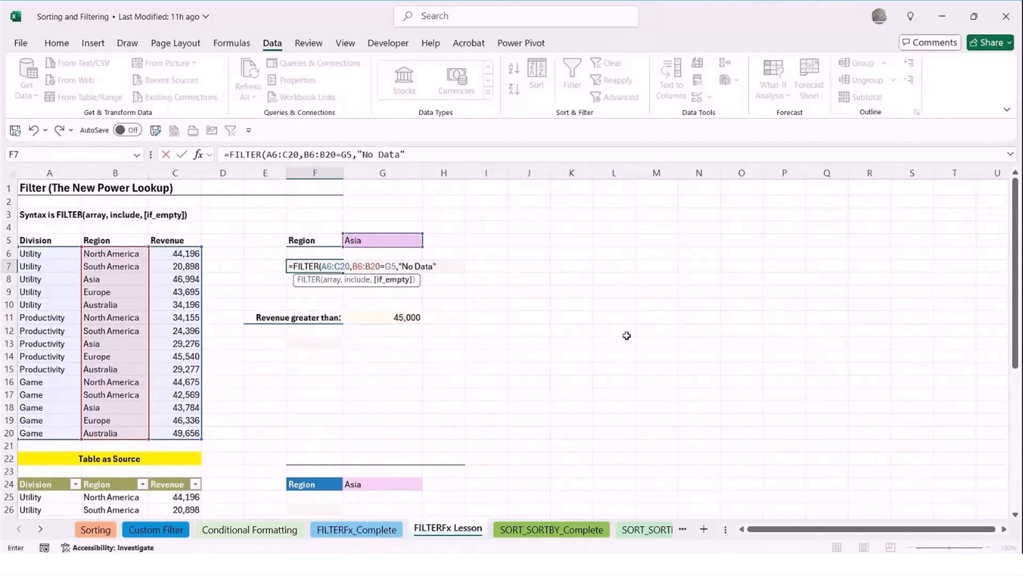
pyautogui.write(')')
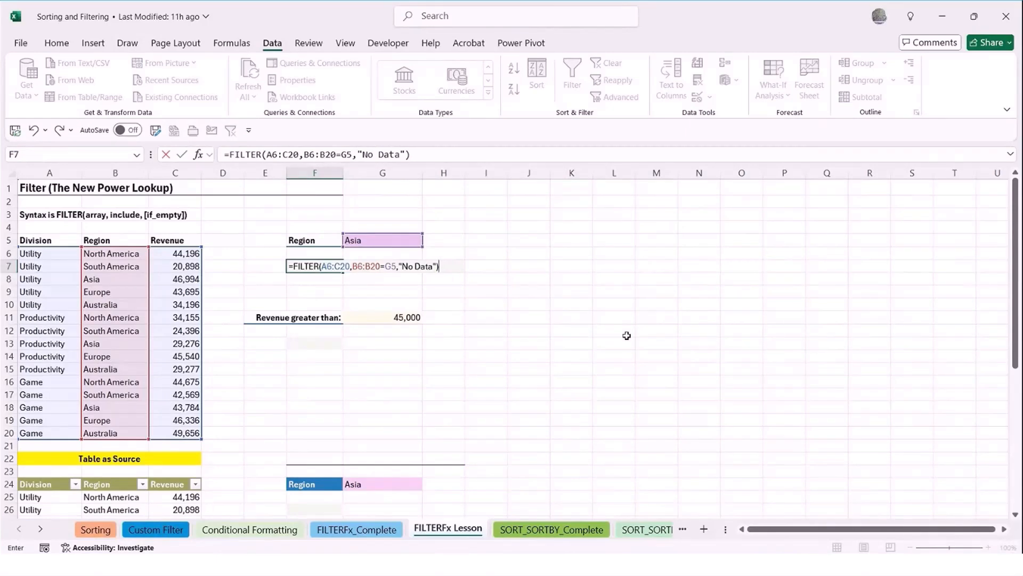
pyautogui.press('Return')
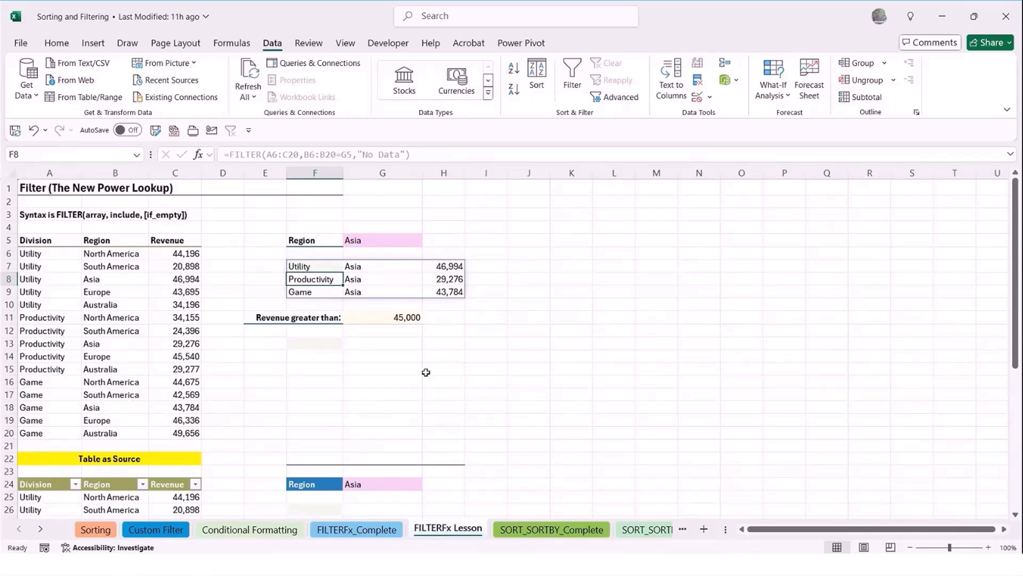
# Compare the FILTER formula in F7 with its spilled cells in columns G and H, leaving the formula as it is
pyautogui.click(305, 267)
pyautogui.doubleClick(305, 267)
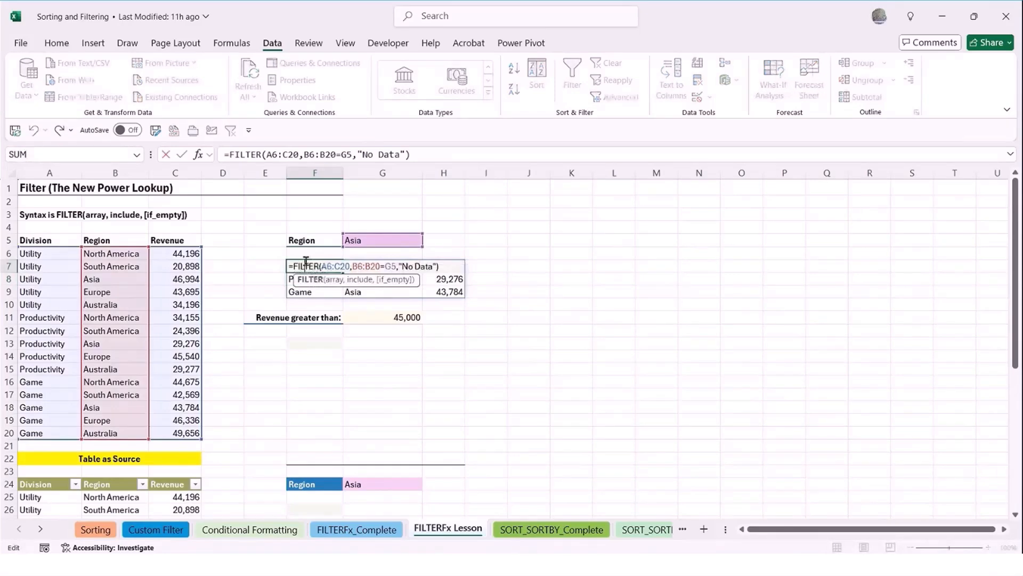
pyautogui.press('Escape')
pyautogui.click(358, 266)
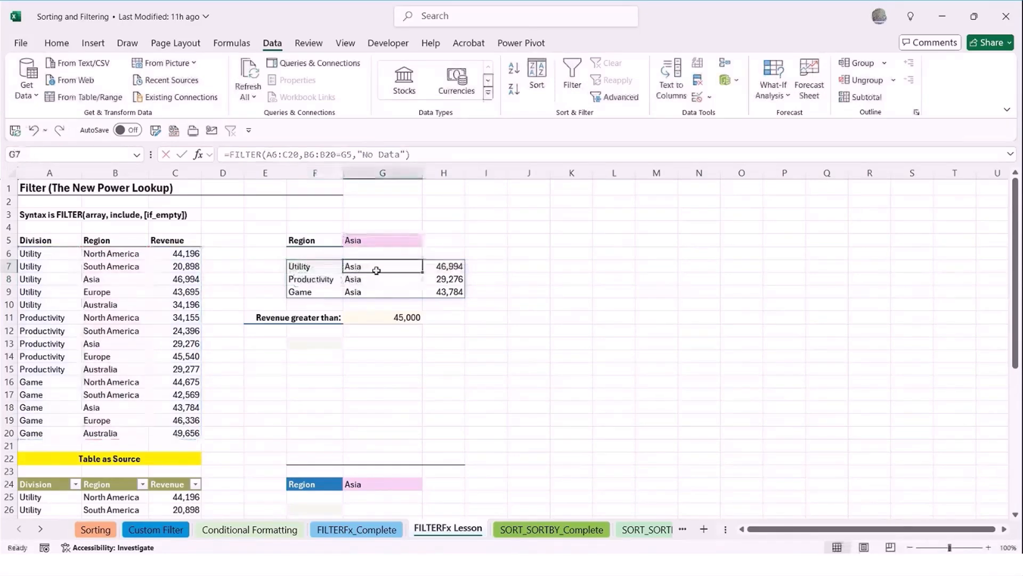
pyautogui.click(454, 278)
pyautogui.click(455, 292)
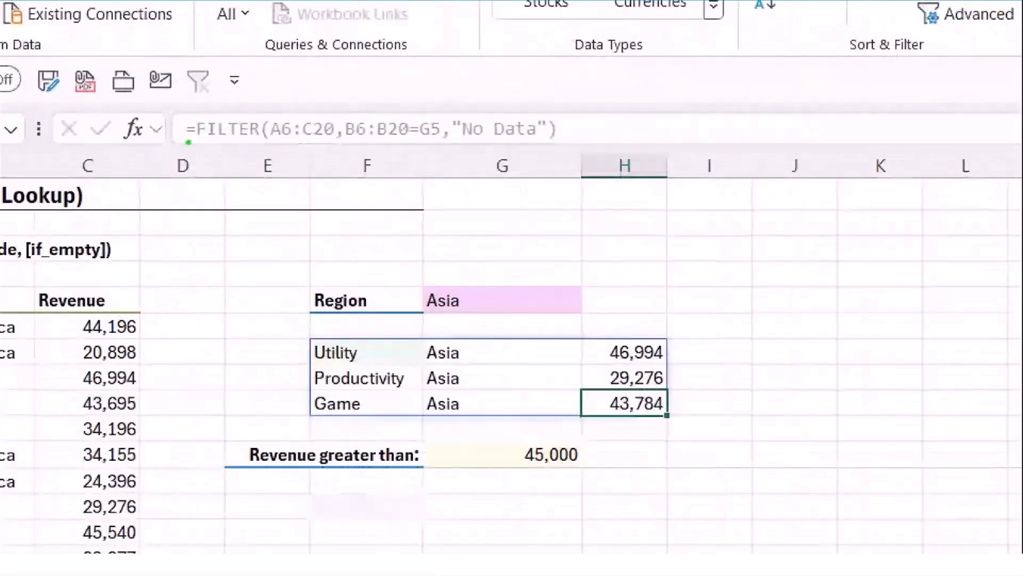
pyautogui.doubleClick(391, 357)
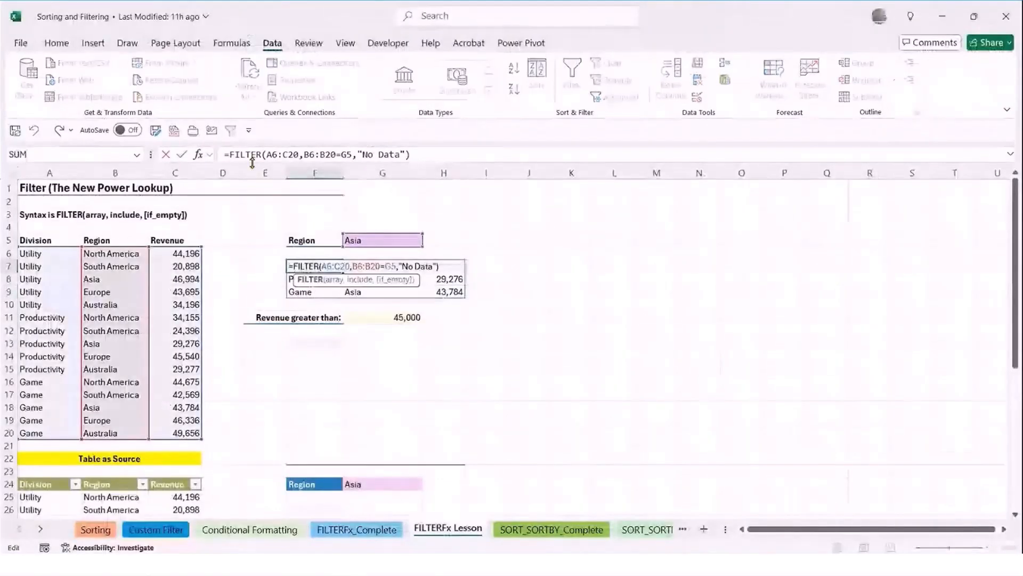
pyautogui.press('Escape')
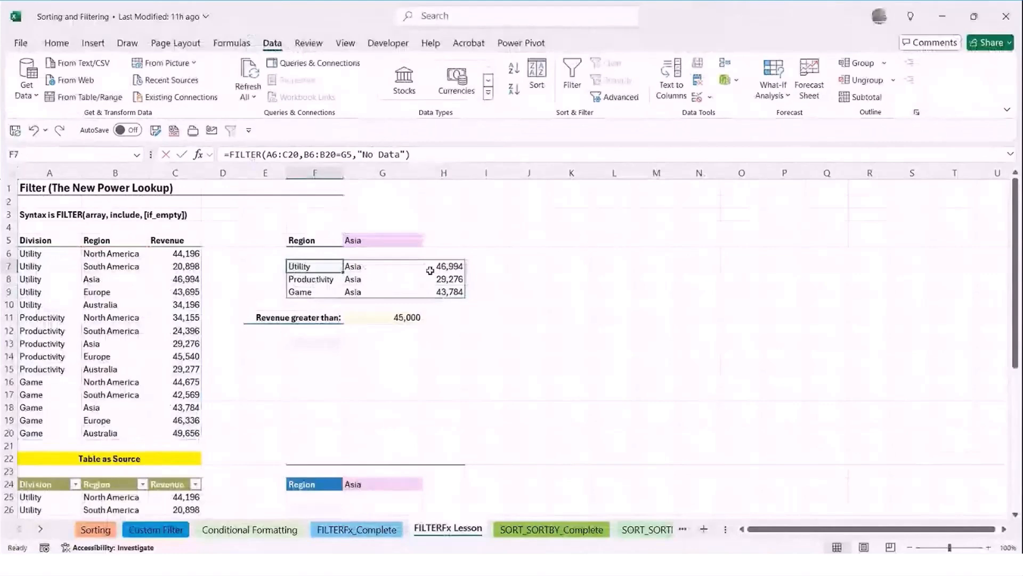
pyautogui.click(453, 267)
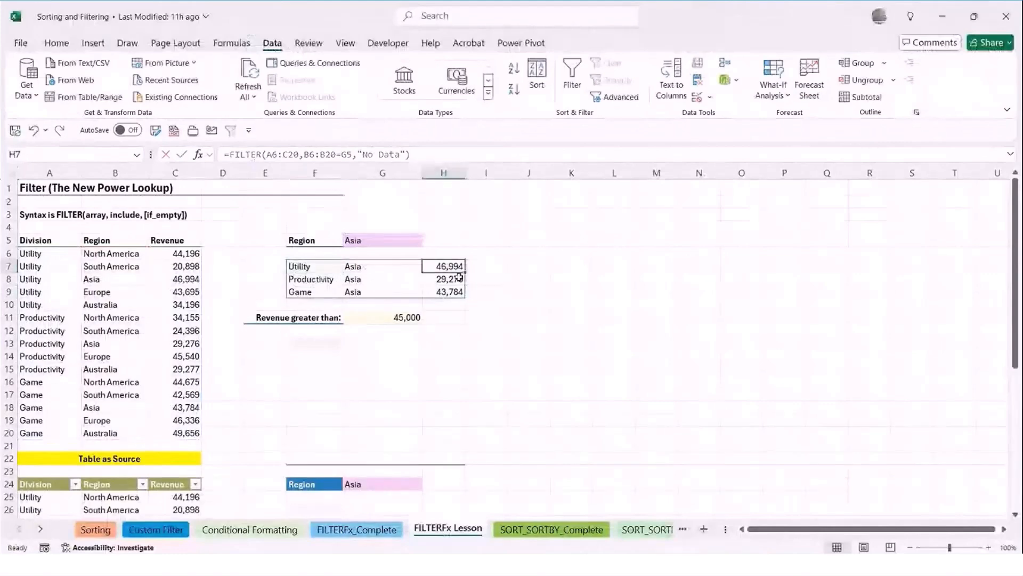
pyautogui.click(440, 280)
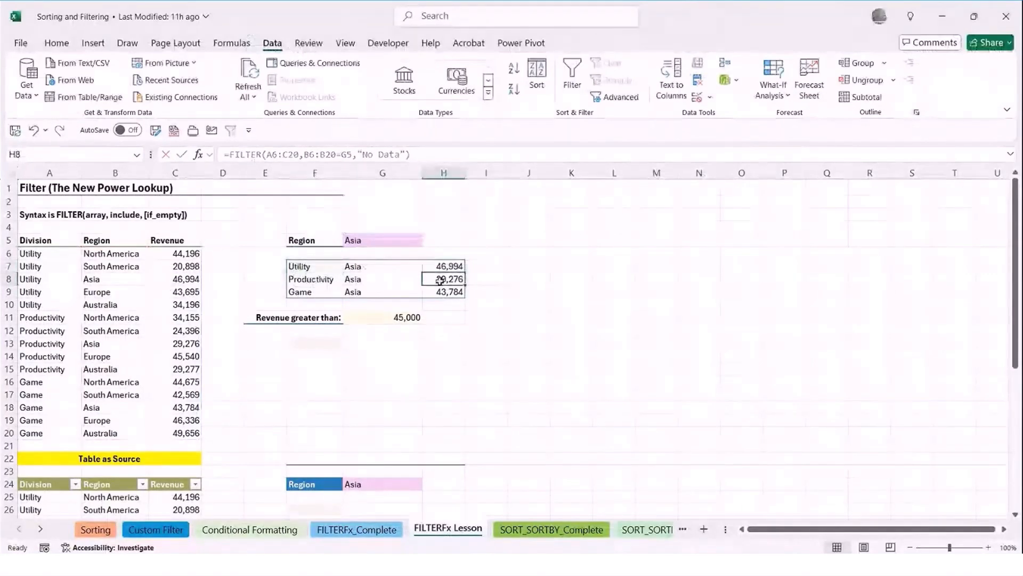
pyautogui.click(440, 289)
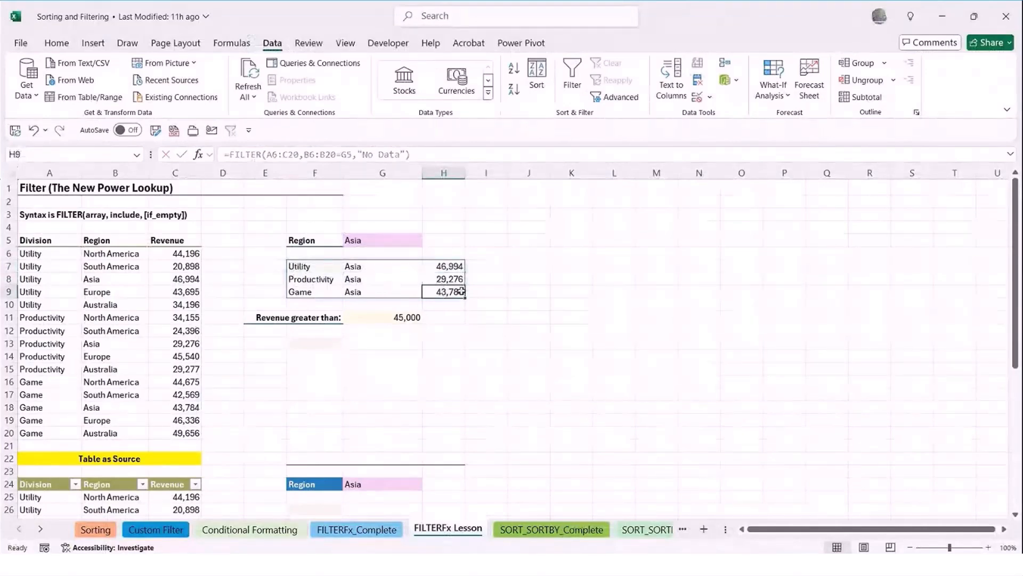
pyautogui.click(316, 268)
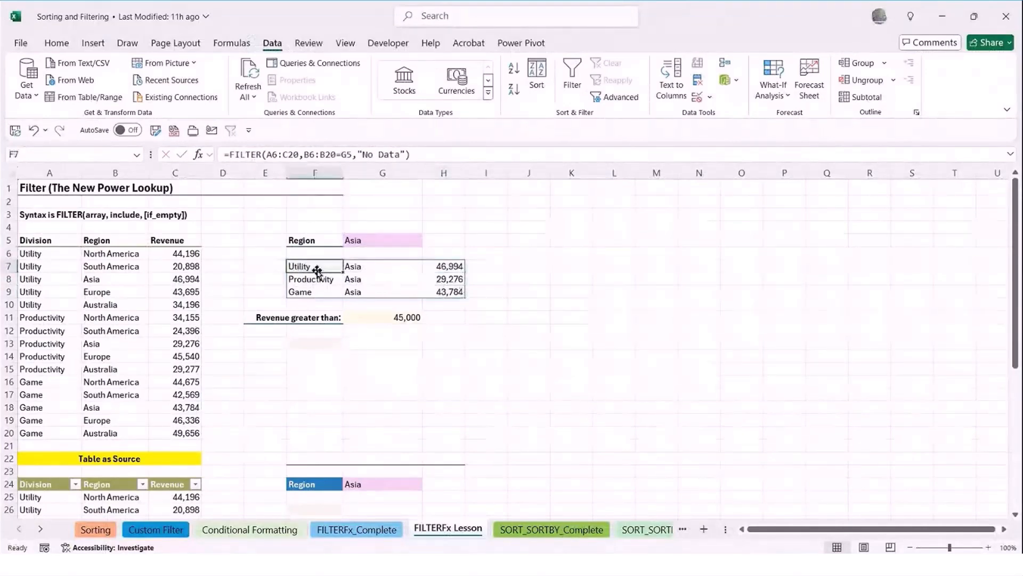
# Start a FILTER formula in F13 with the range A6:C20 as its array argument
pyautogui.click(319, 342)
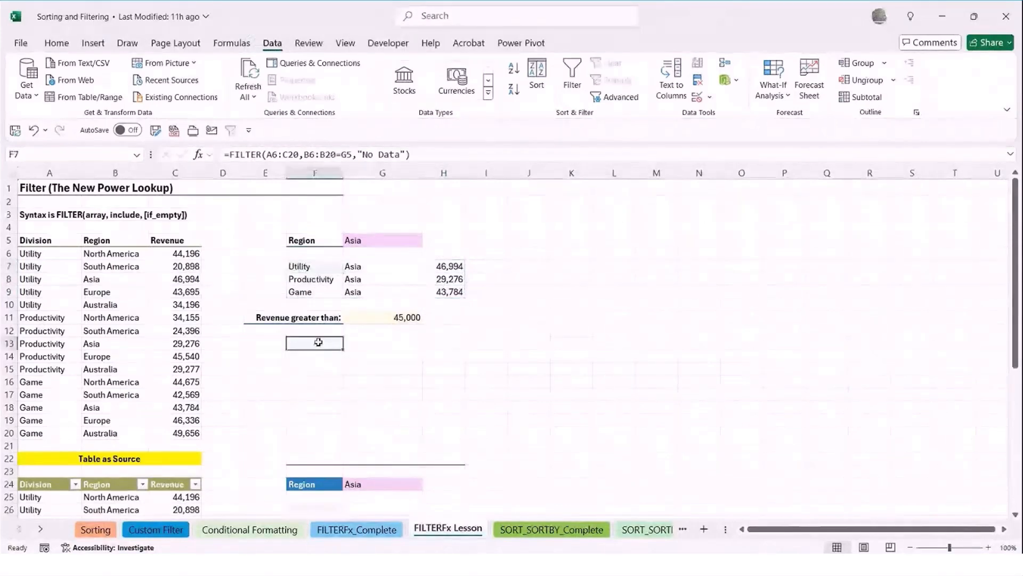
pyautogui.write('=')
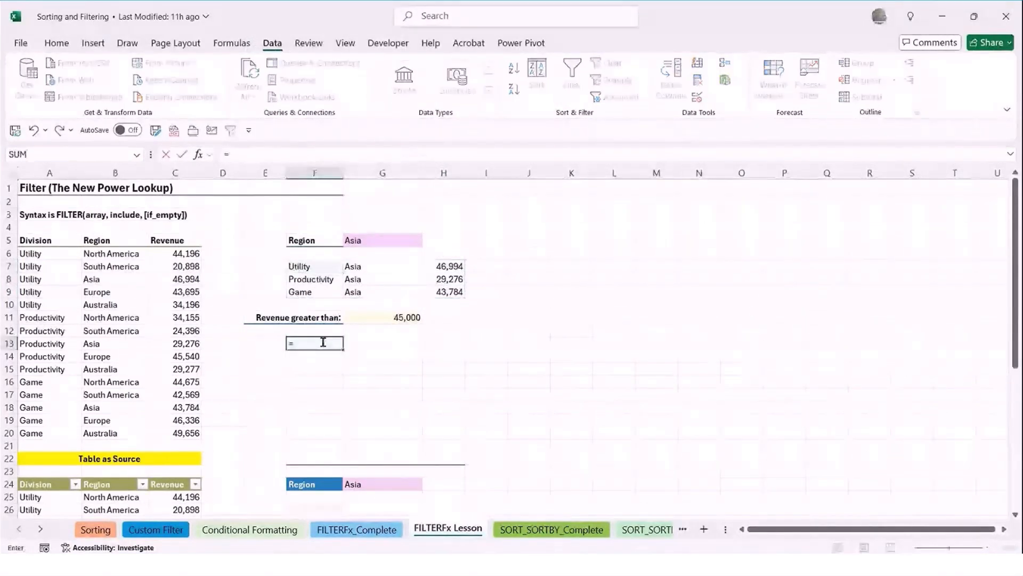
pyautogui.write('fil')
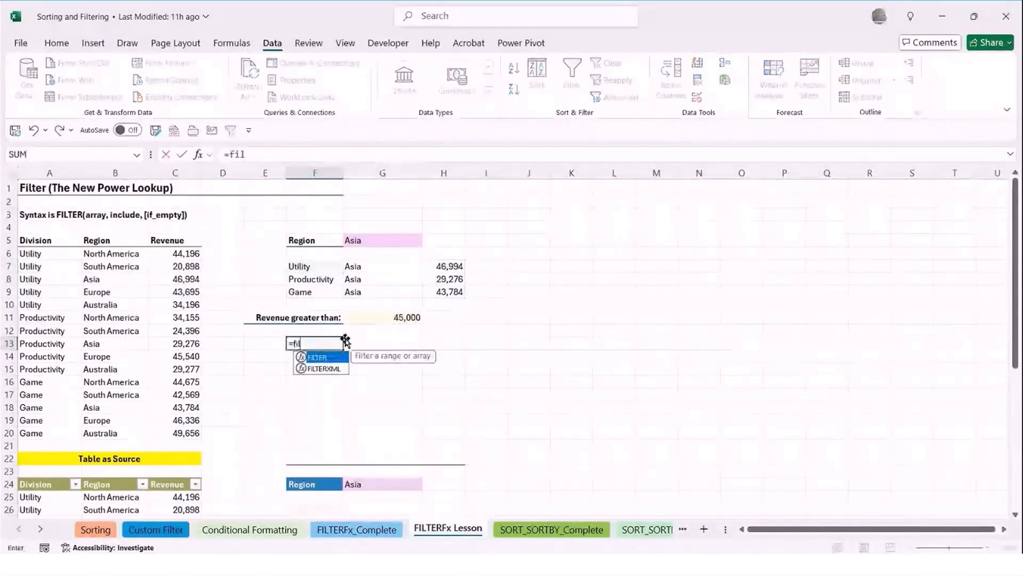
pyautogui.press('Tab')
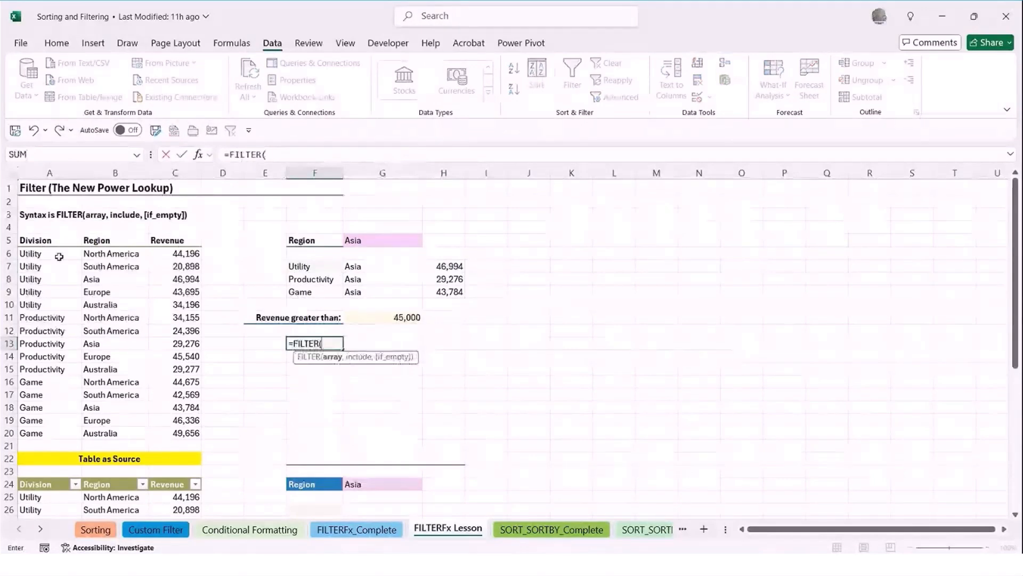
pyautogui.moveTo(55, 257); pyautogui.dragTo(178, 433)
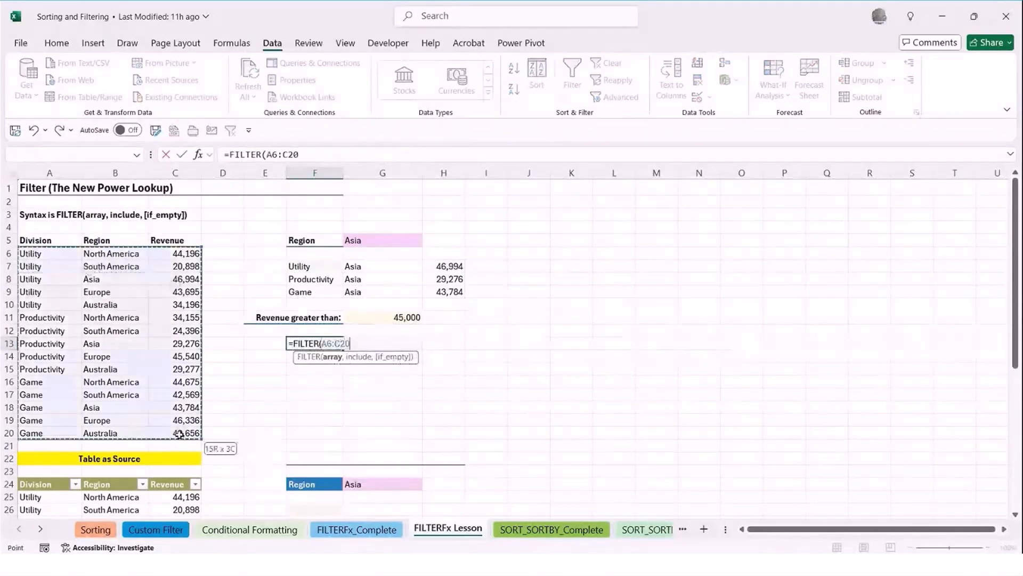
pyautogui.write(',')
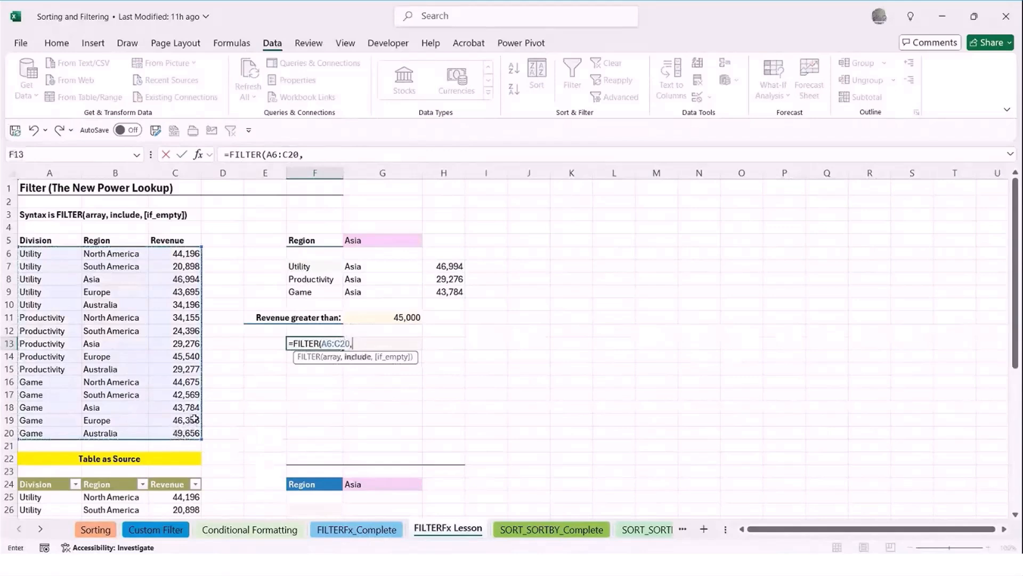
# Complete the F13 formula with C6:C20>G11 as the include condition and "No Data" as the if_empty value
pyautogui.moveTo(171, 254); pyautogui.dragTo(170, 432)
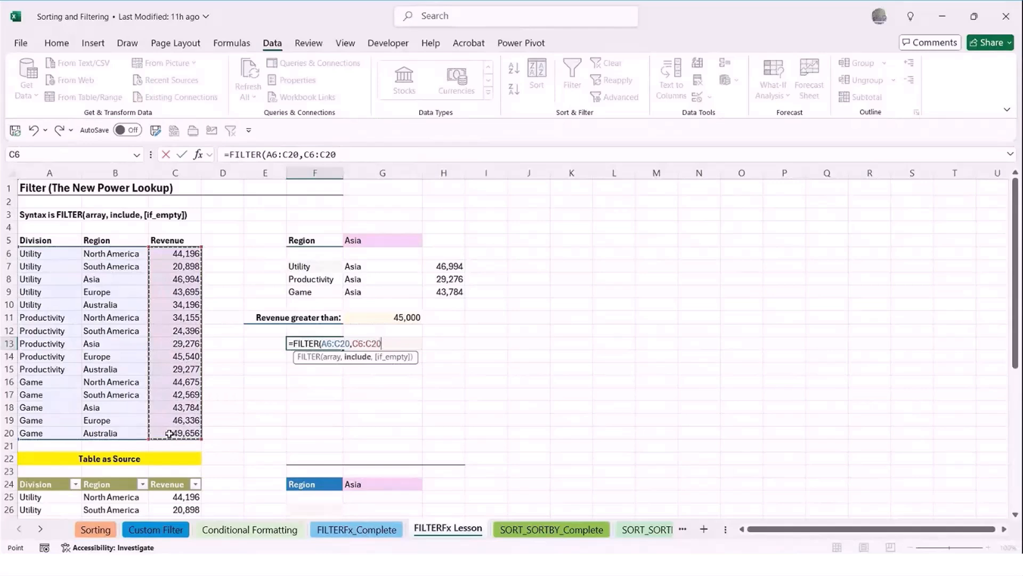
pyautogui.write('>')
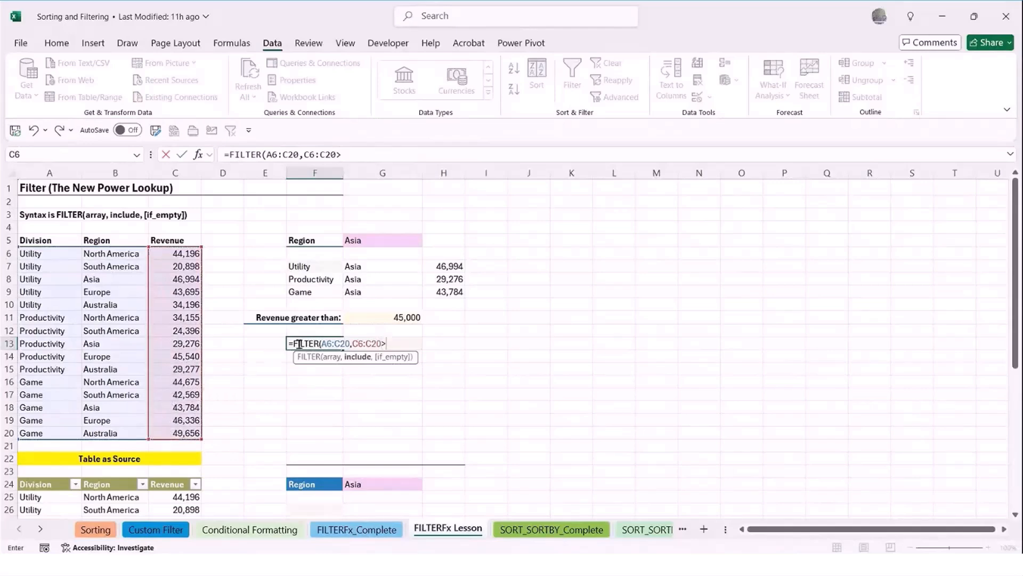
pyautogui.click(392, 318)
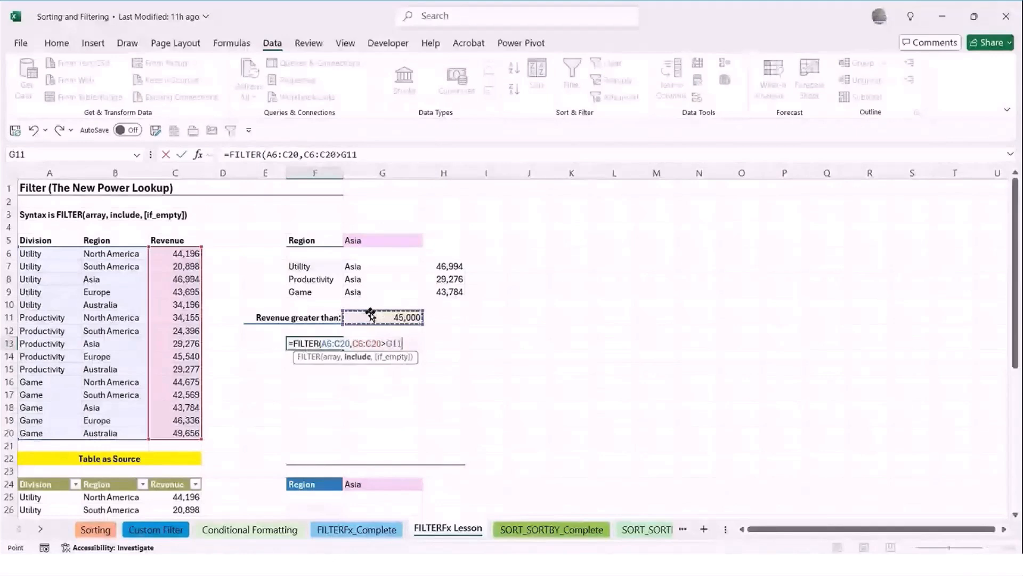
pyautogui.write(',')
pyautogui.write('"No')
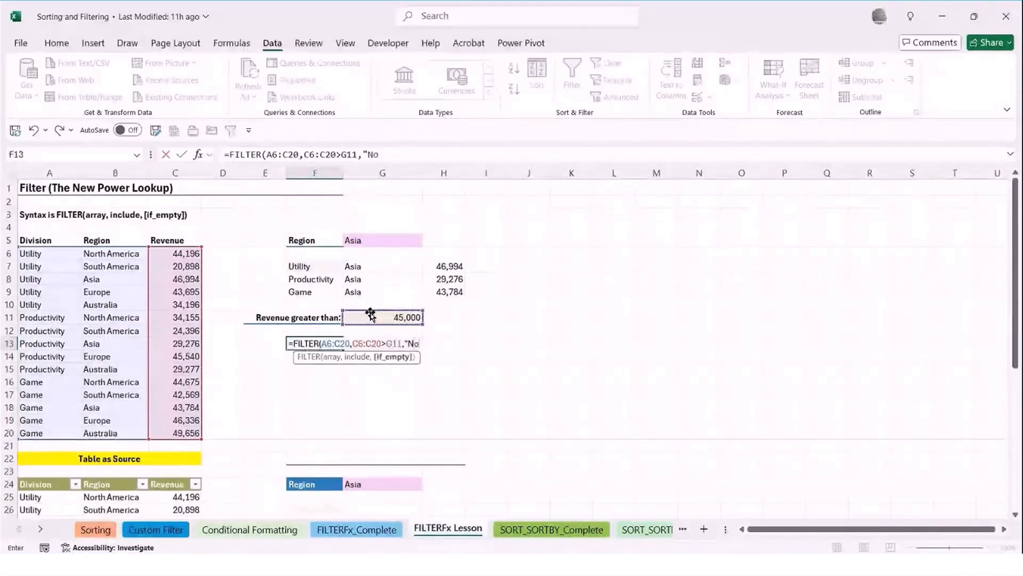
pyautogui.write(' Data")')
pyautogui.press('Return')
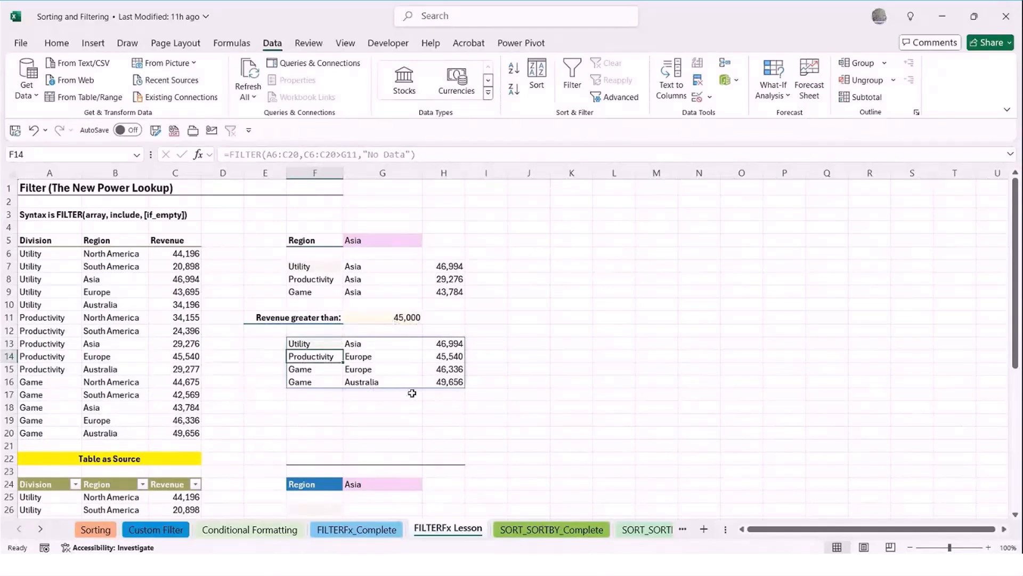
# Try a revenue threshold of 50000 in G11, and undo that change
pyautogui.click(382, 317)
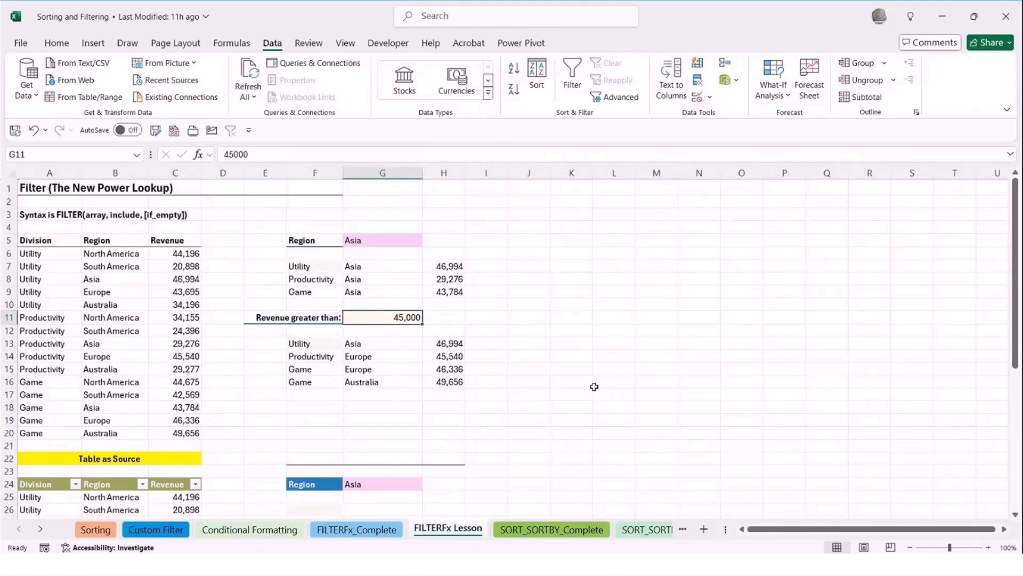
pyautogui.write('50000')
pyautogui.press('Return')
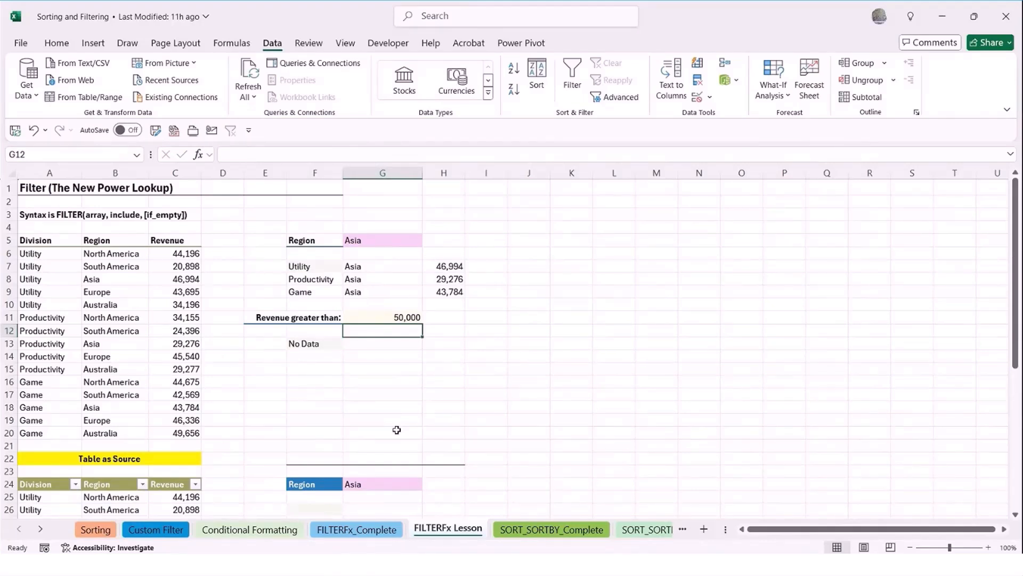
pyautogui.hotkey('ctrl', 'z')
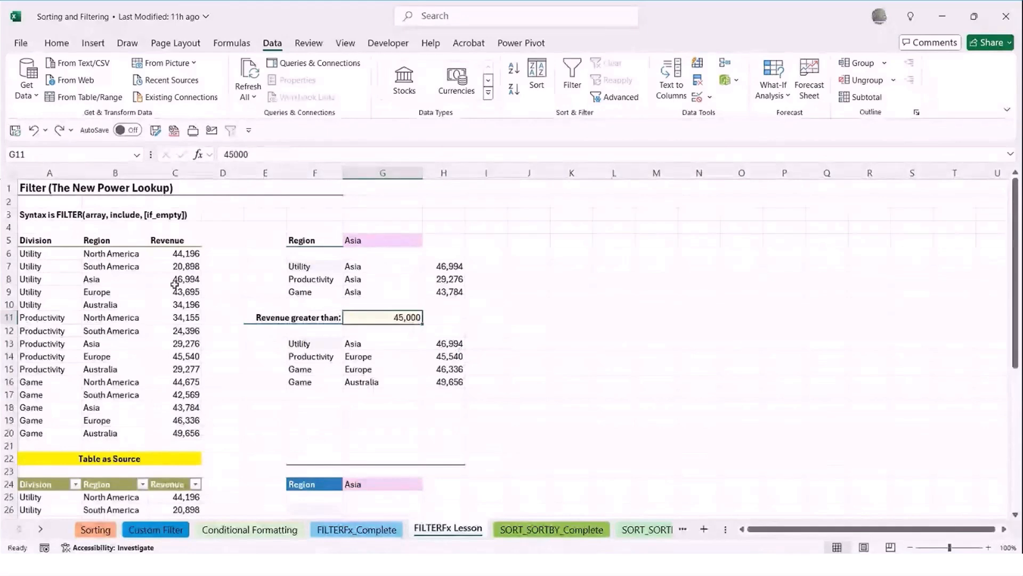
# Change the Utility division's Asia revenue in C8 to 50000
pyautogui.click(190, 278)
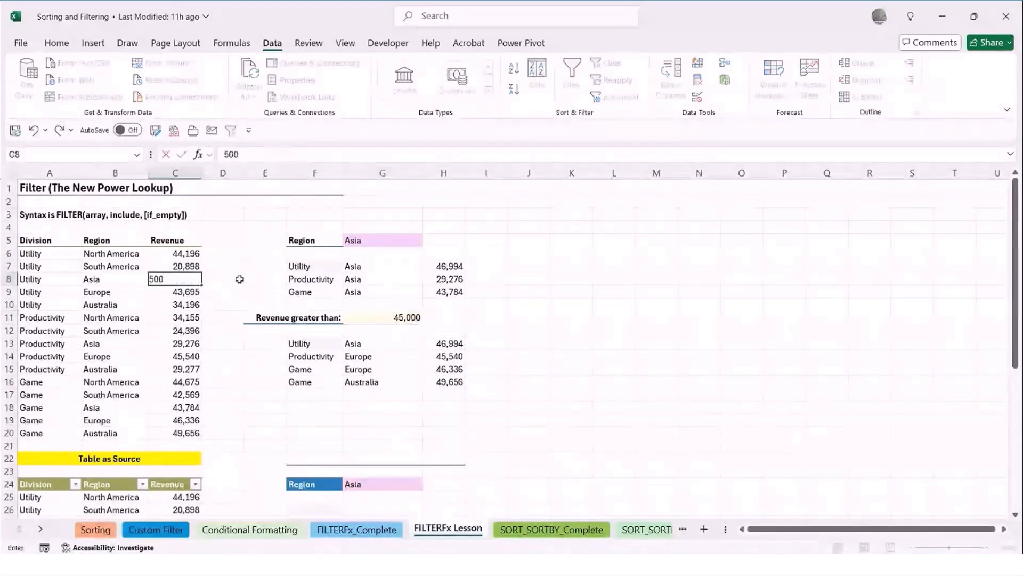
pyautogui.write('00')
pyautogui.press('Return')
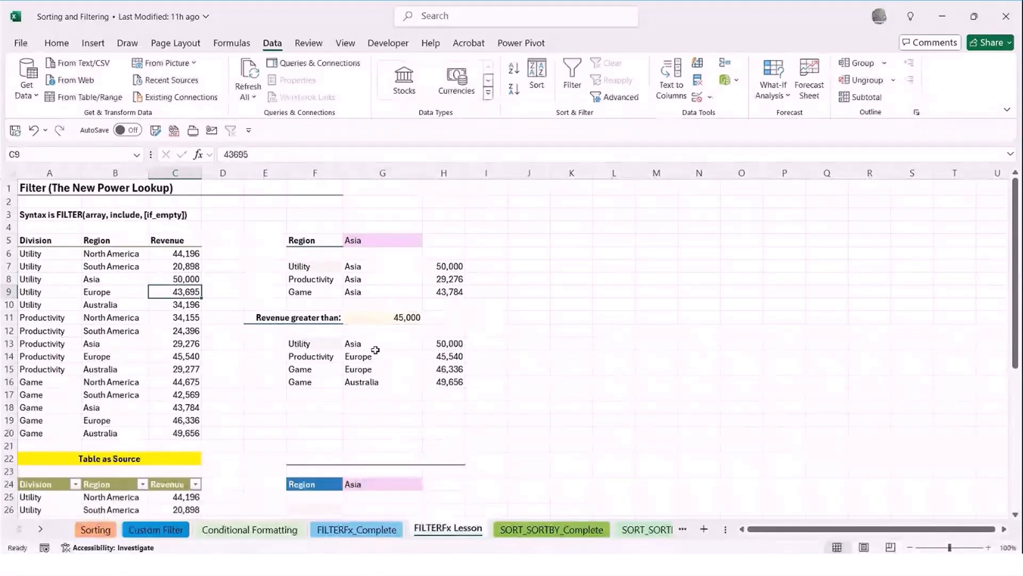
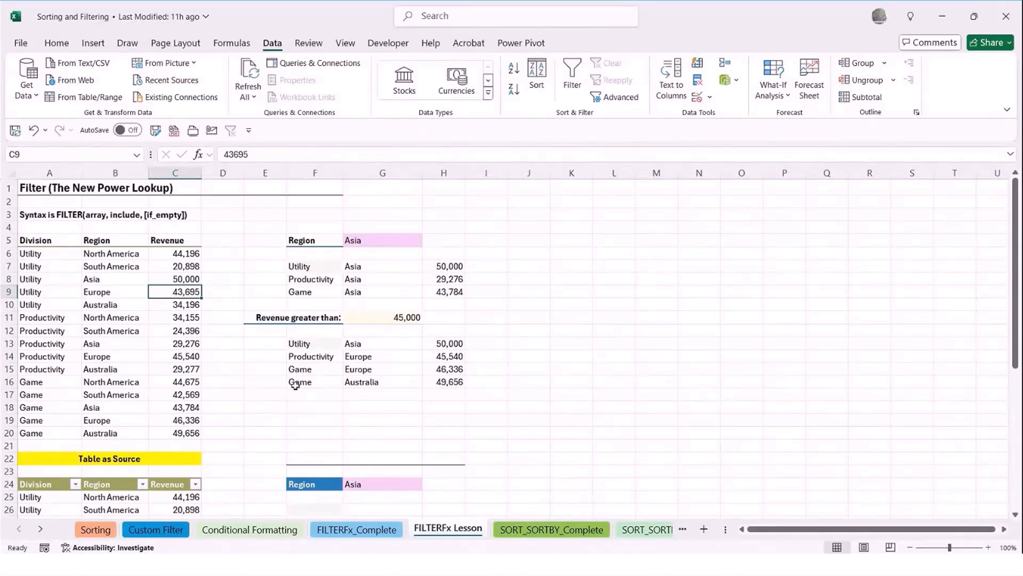
# Try adding a Productivity, Asia, 50000 record in A21:C21, directly below the plain source range
pyautogui.click(31, 445)
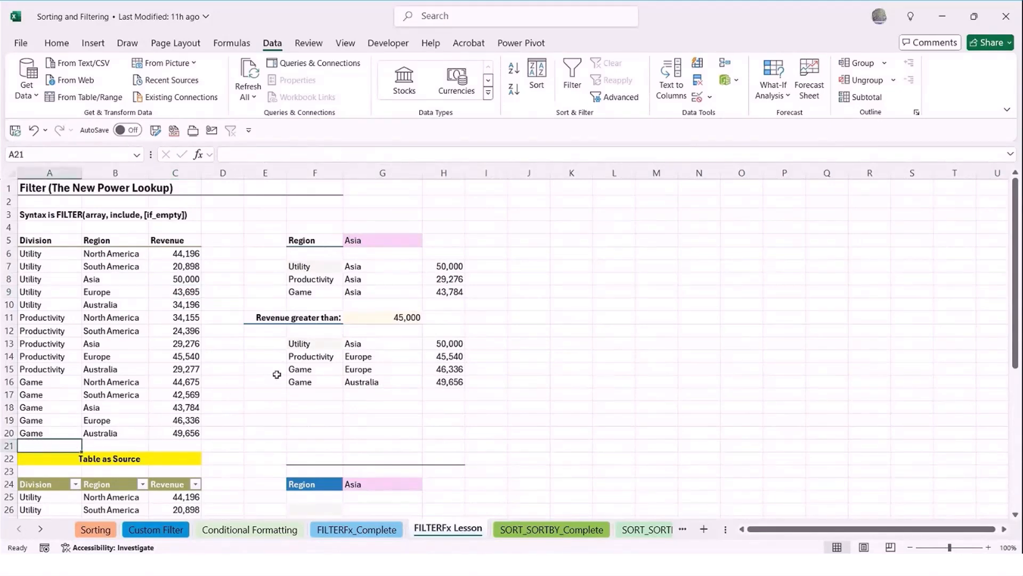
pyautogui.write('Productivity')
pyautogui.press('Tab')
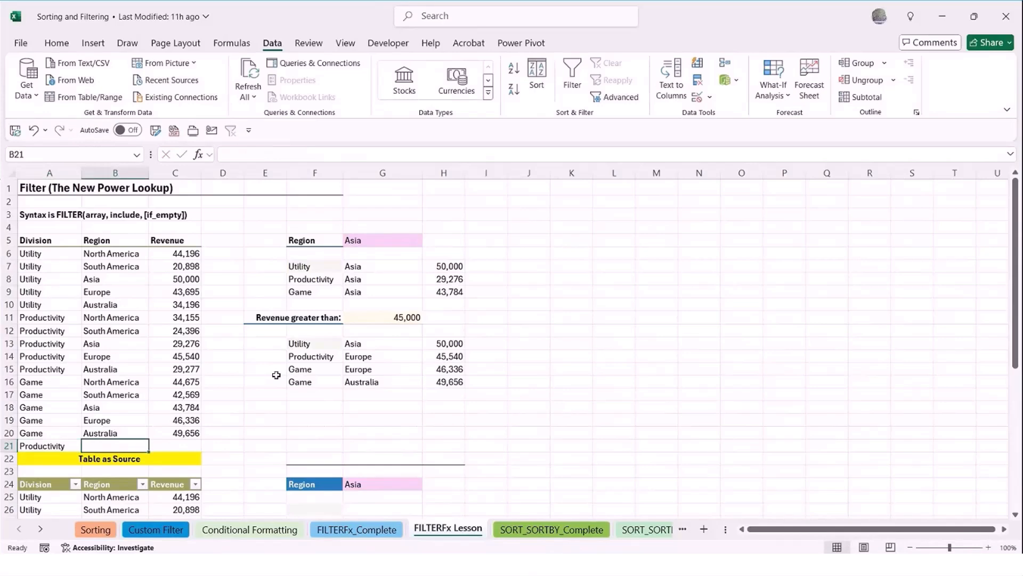
pyautogui.write('Asia')
pyautogui.press('Tab')
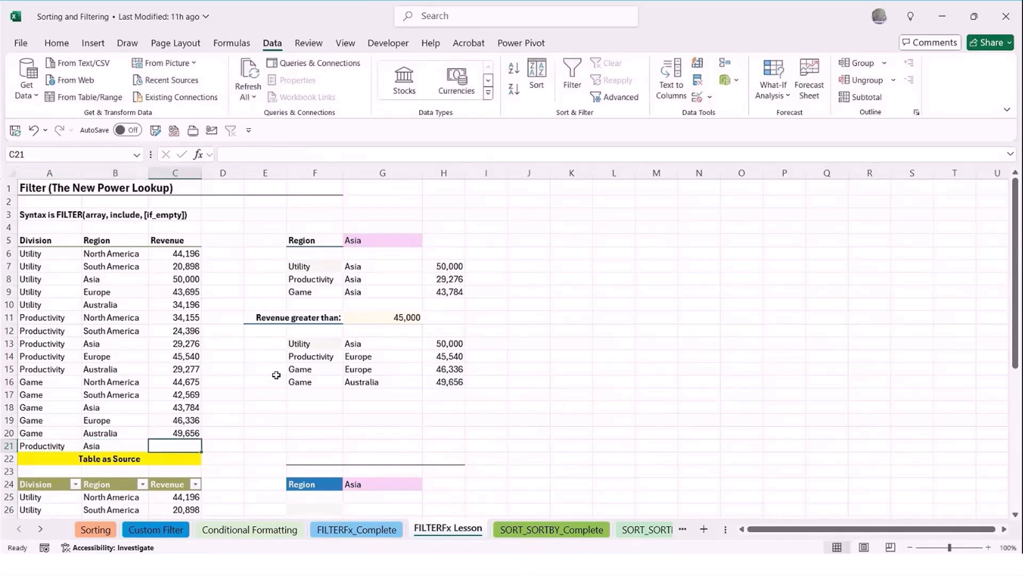
pyautogui.write('50000')
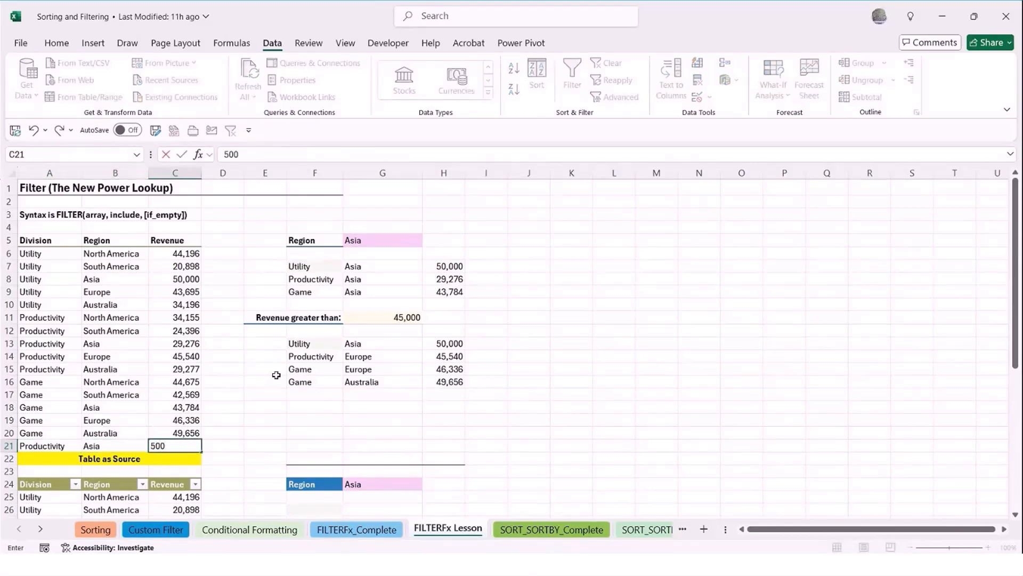
pyautogui.press('Return')
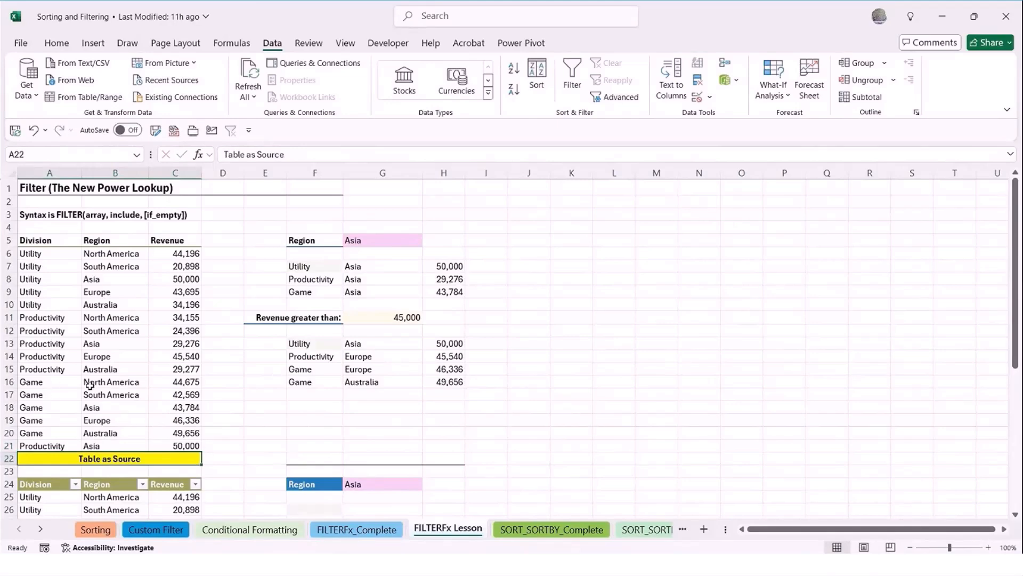
# Inspect the array argument of the FILTER formula in F7 against the source data rows, leaving the formula as it is
pyautogui.doubleClick(336, 266)
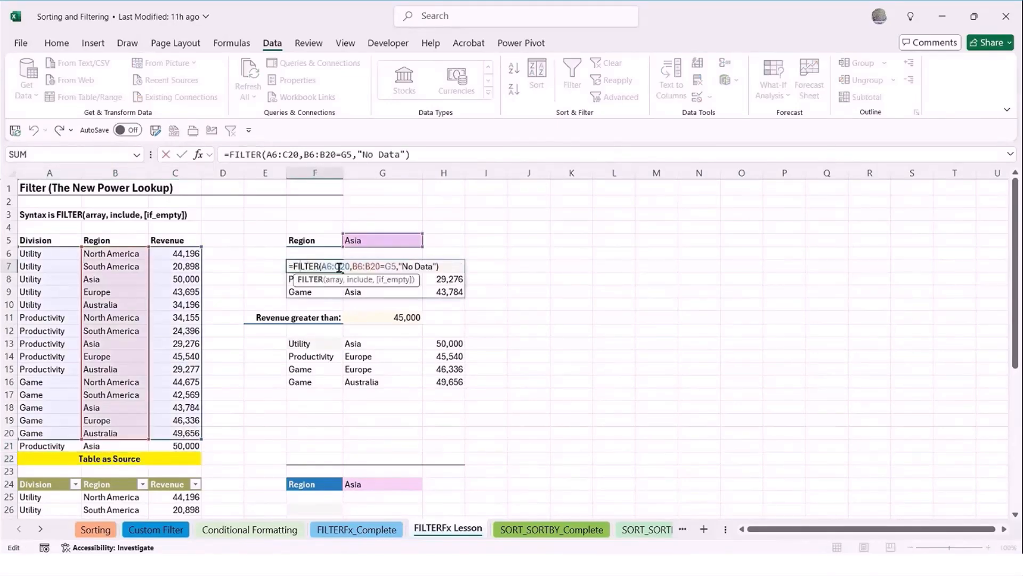
pyautogui.moveTo(321, 266); pyautogui.dragTo(351, 266)
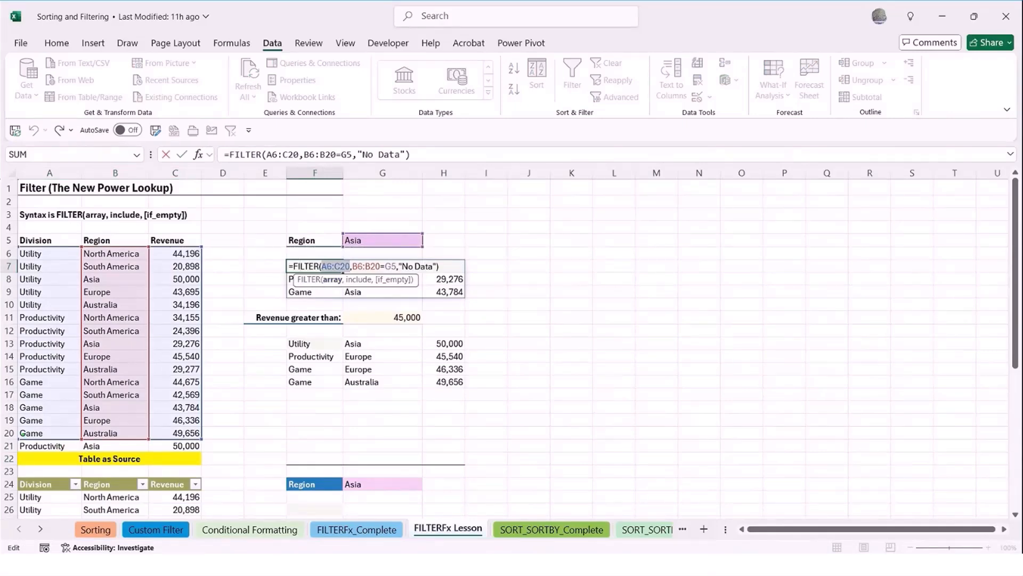
pyautogui.moveTo(19, 436); pyautogui.dragTo(200, 437)
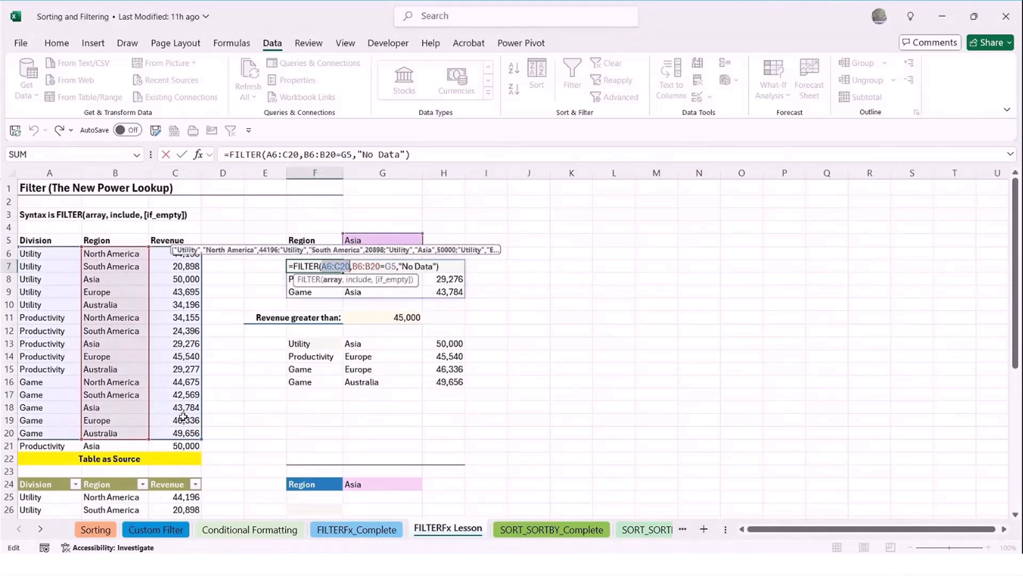
pyautogui.press('Escape')
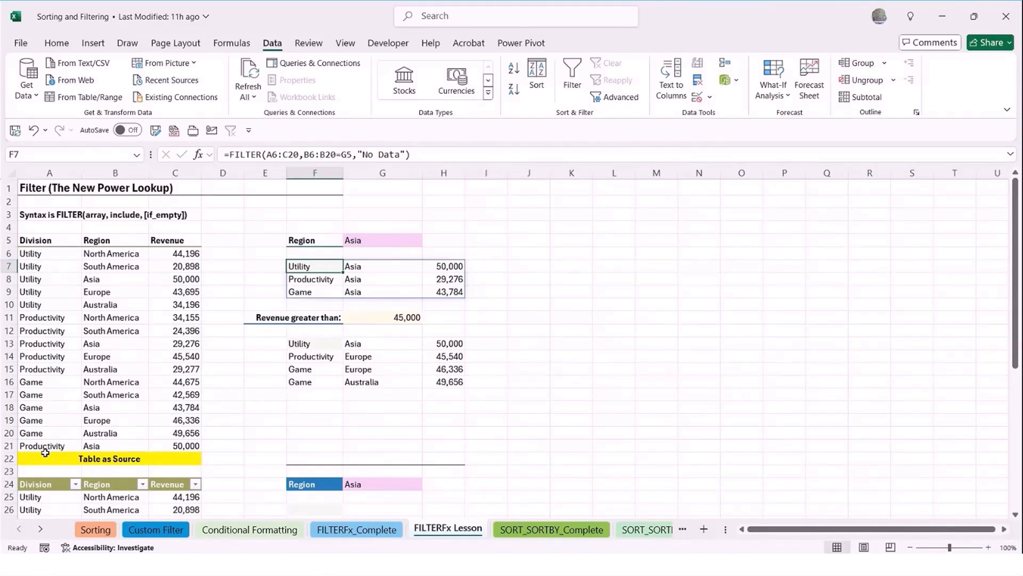
# Clear the test record from A21:C21
pyautogui.moveTo(45, 447); pyautogui.dragTo(194, 446)
pyautogui.press('Delete')
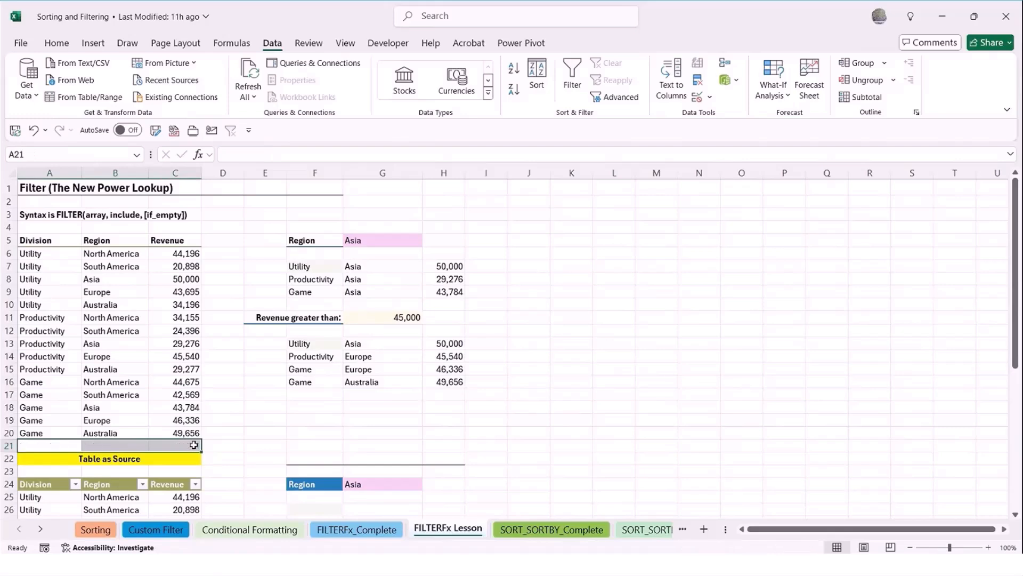
pyautogui.click(238, 422)
# Switch to the FILTERFx_Complete sheet and go to its Table as Source section
pyautogui.scroll(-1, 238, 422)
pyautogui.scroll(-5, 238, 421)
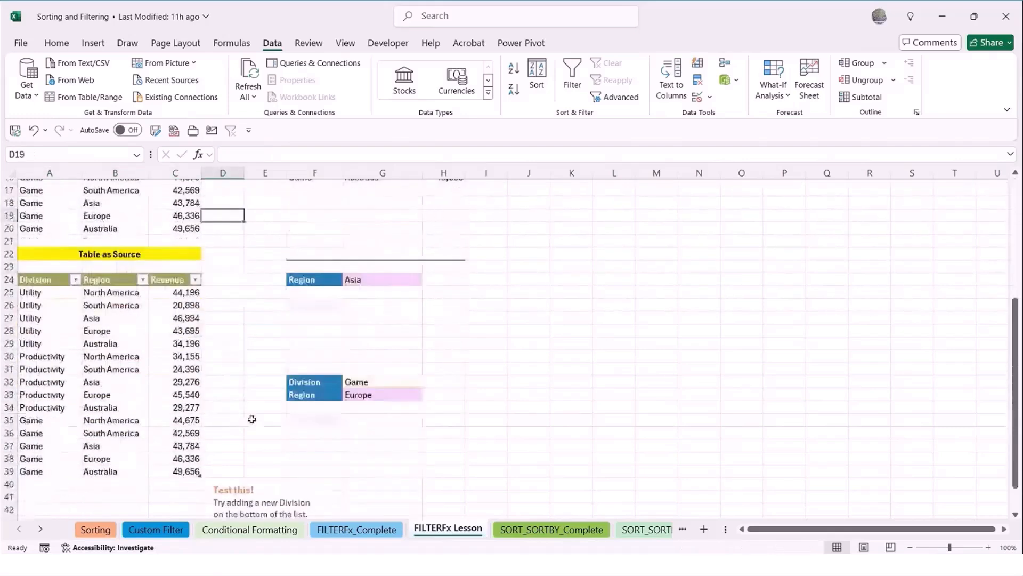
pyautogui.click(323, 530)
pyautogui.scroll(-5, 245, 379)
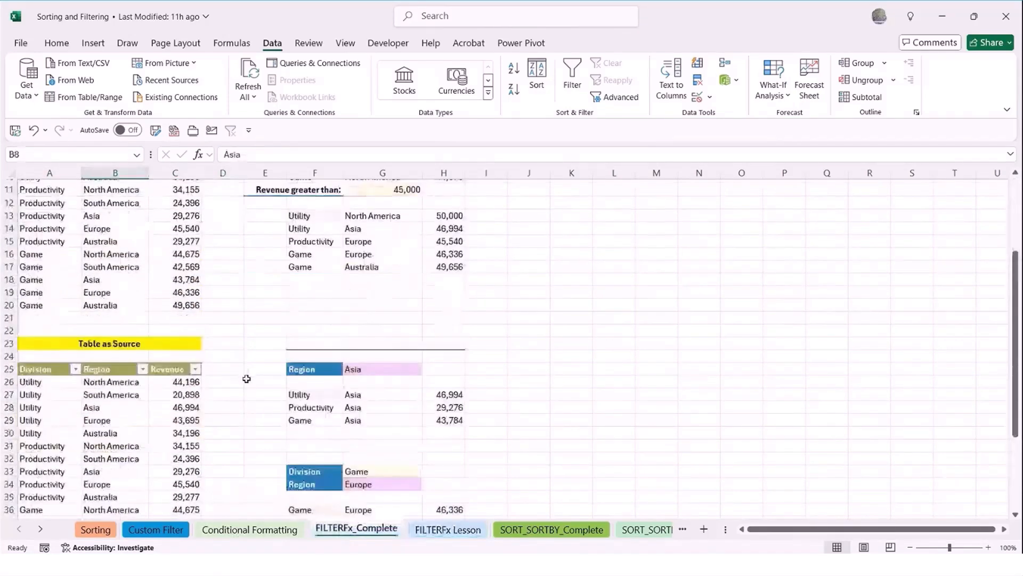
pyautogui.write('t')
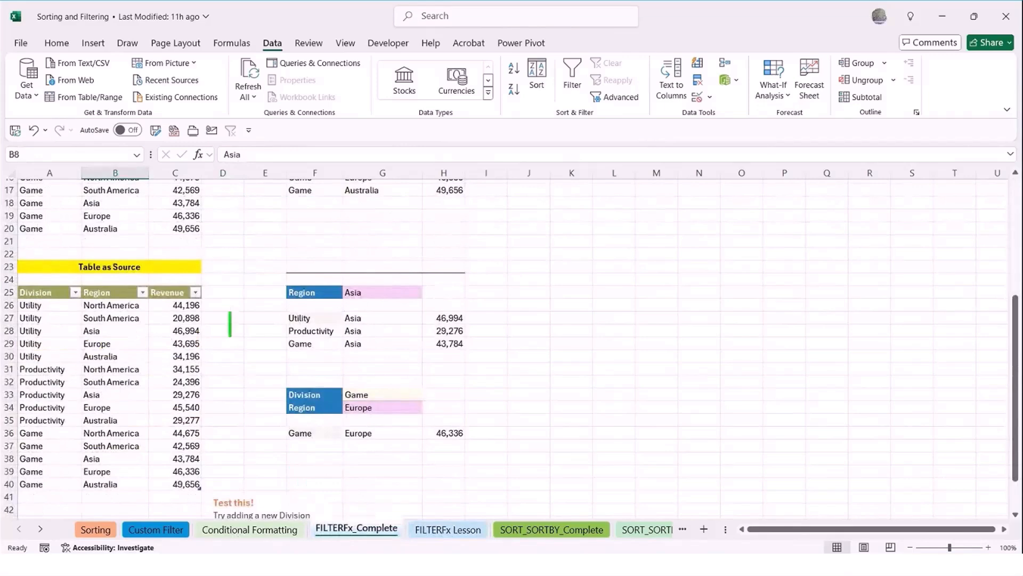
pyautogui.write('Tables')
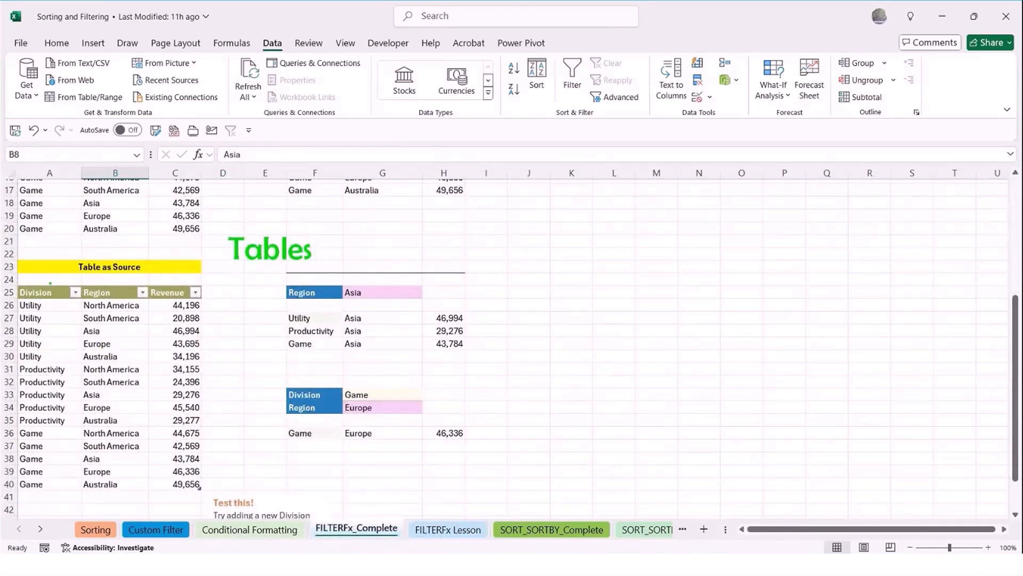
pyautogui.moveTo(13, 252)
pyautogui.mouseDown()
pyautogui.moveTo(173, 277)
pyautogui.moveTo(240, 446)
pyautogui.moveTo(238, 499)
pyautogui.moveTo(215, 497)
pyautogui.mouseUp()
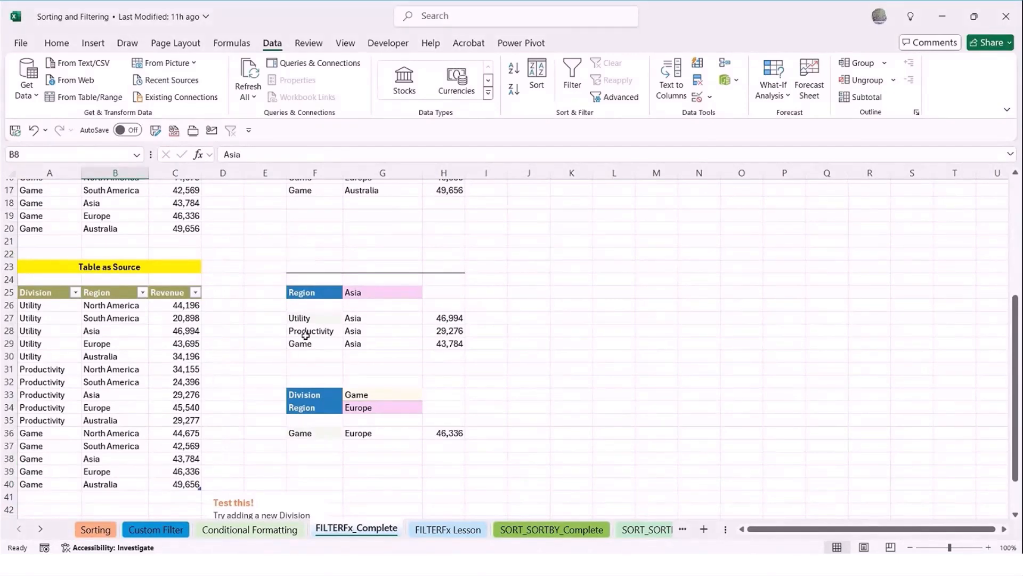
# Rename the table under the Table as Source heading to Division_Table1
pyautogui.click(93, 355)
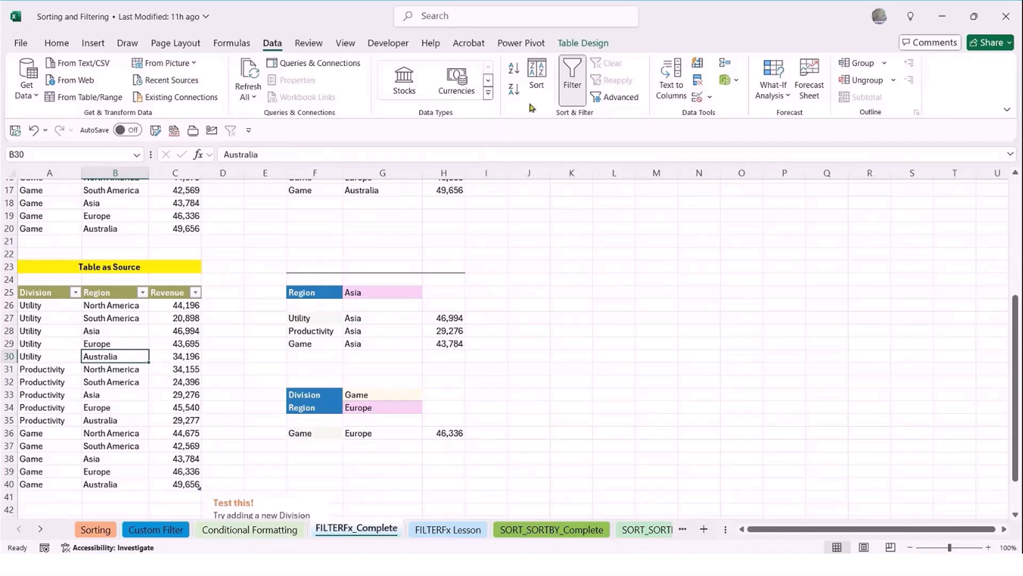
pyautogui.click(582, 47)
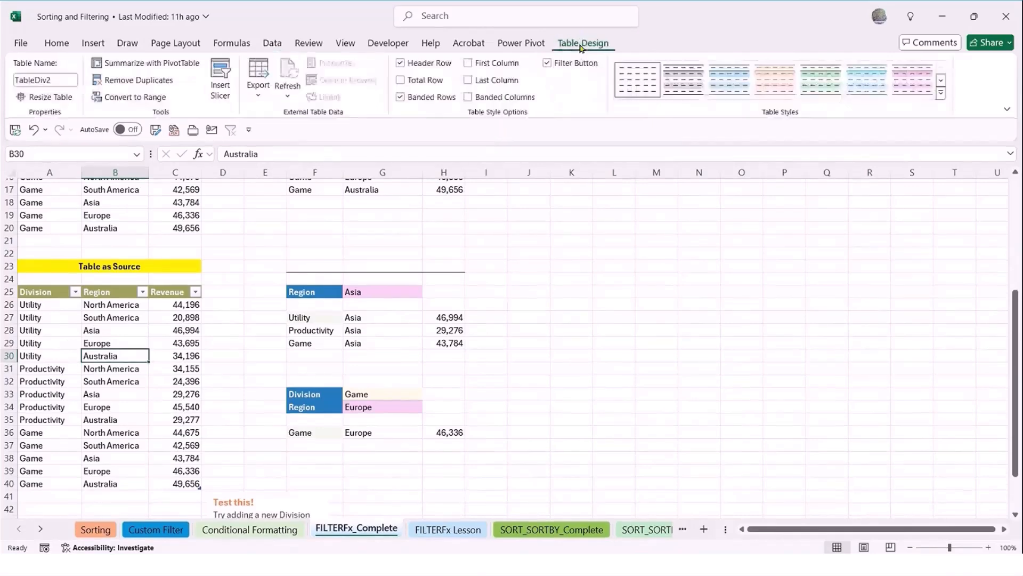
pyautogui.click(63, 79)
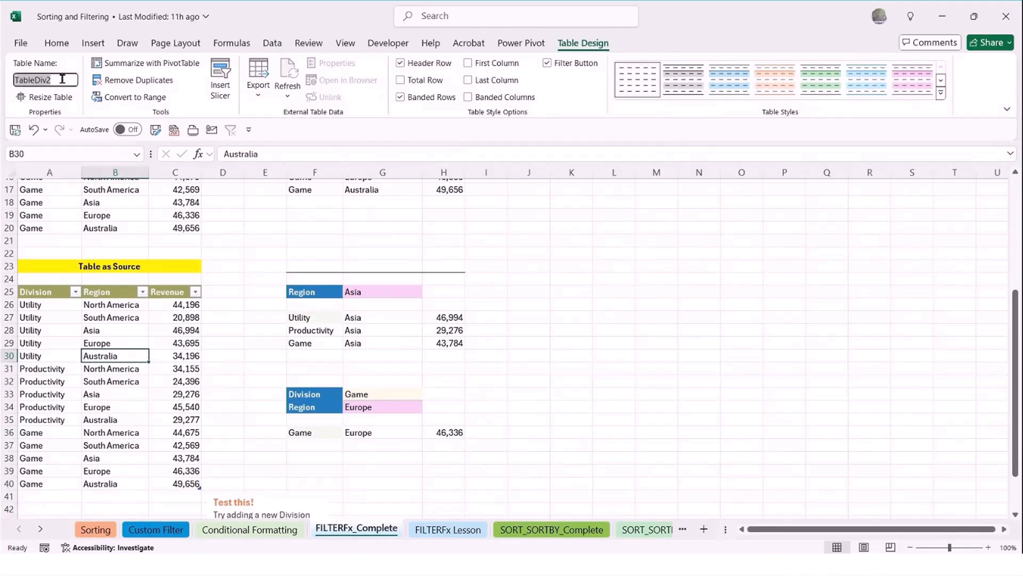
pyautogui.write('DivTb')
pyautogui.press('BackSpace')
pyautogui.write('able1')
pyautogui.press('Home')
pyautogui.press('Right')
pyautogui.press('Right')
pyautogui.press('Right')
pyautogui.write('ision_')
pyautogui.press('Return')
pyautogui.click(69, 369)
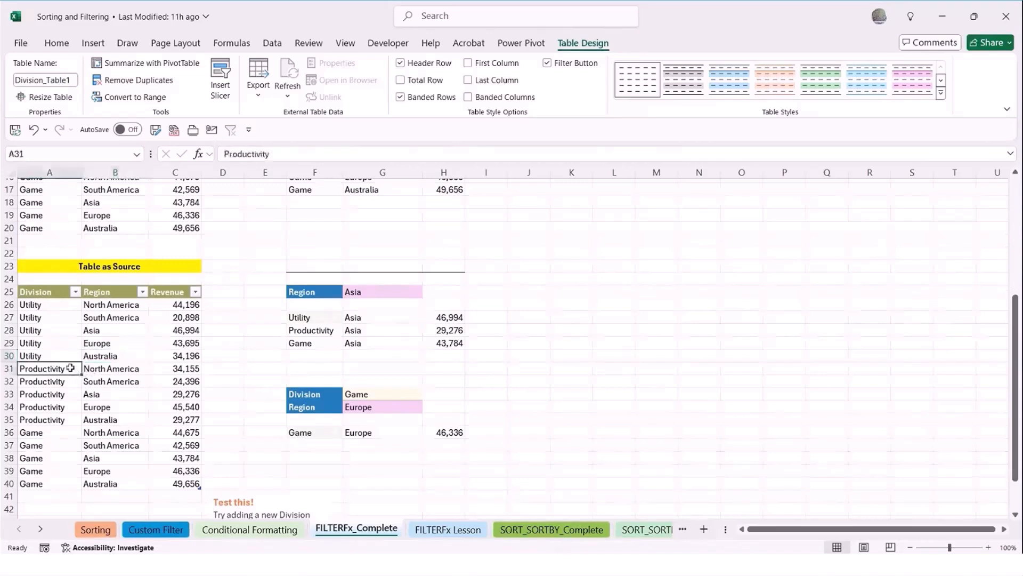
pyautogui.click(134, 357)
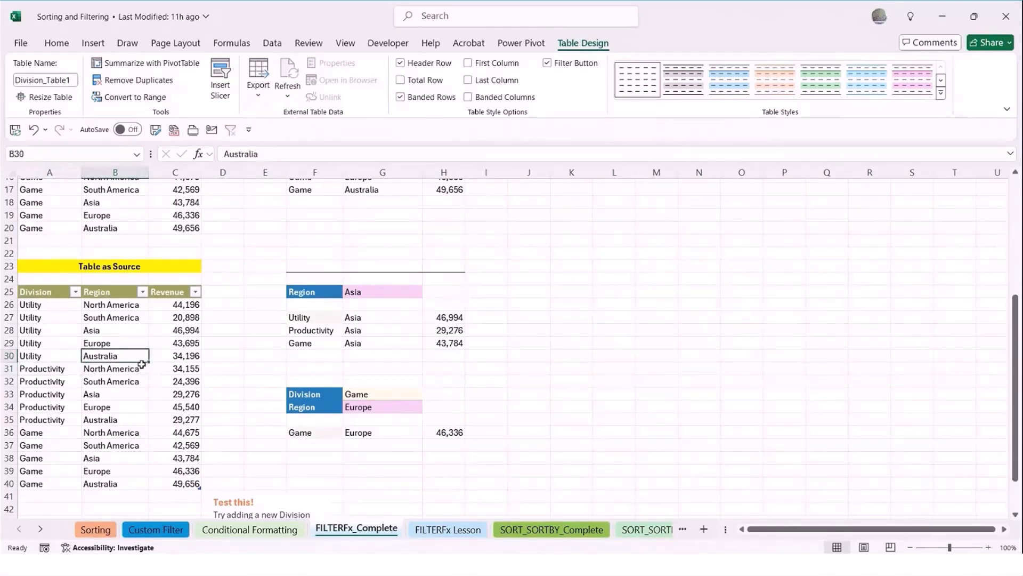
pyautogui.click(142, 365)
pyautogui.click(100, 391)
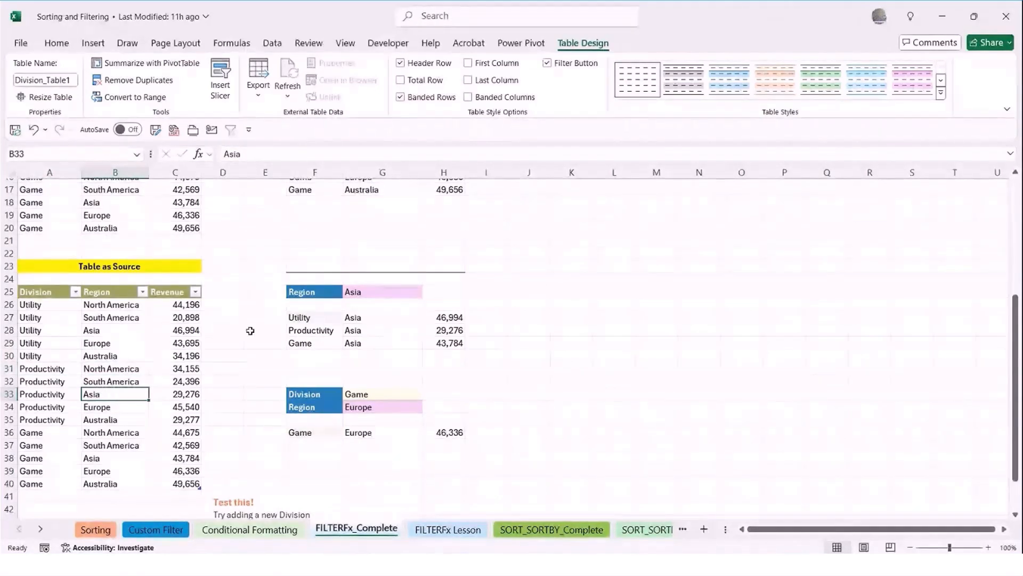
# Examine the array and include arguments of the table-based FILTER formula in F27, keeping the formula as it is
pyautogui.doubleClick(312, 318)
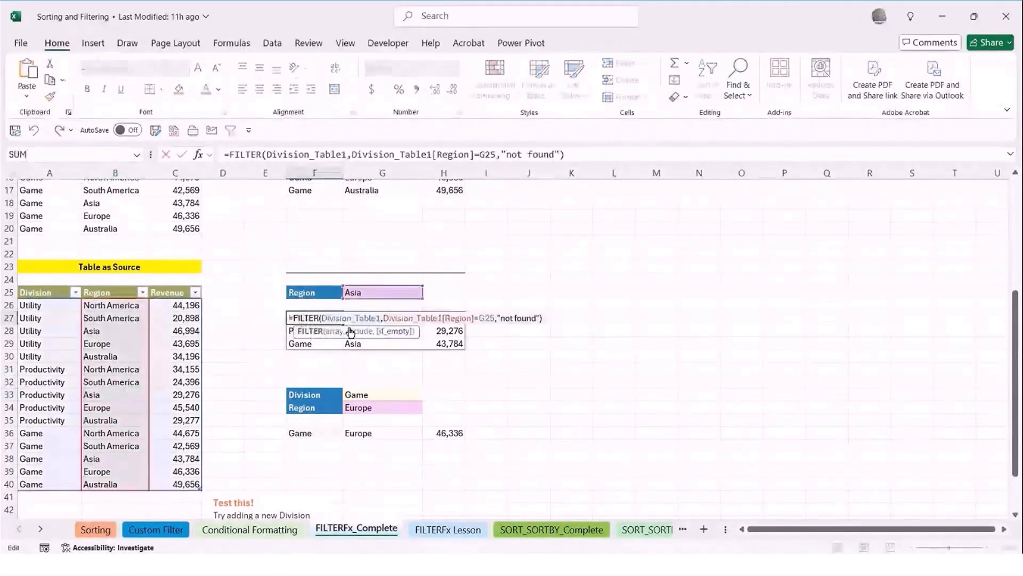
pyautogui.click(333, 331)
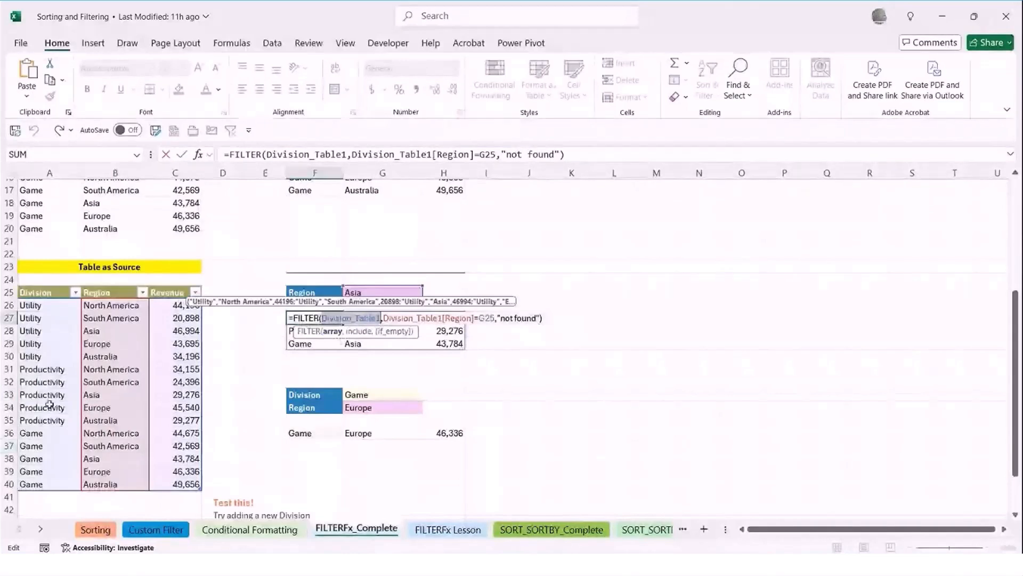
pyautogui.click(362, 332)
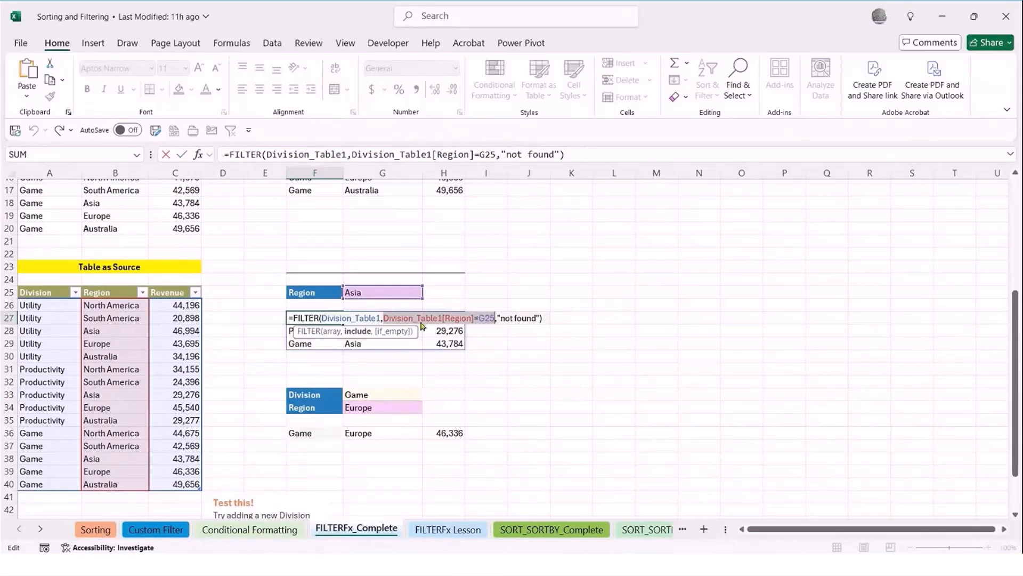
pyautogui.hotkey('ctrl', 'Return')
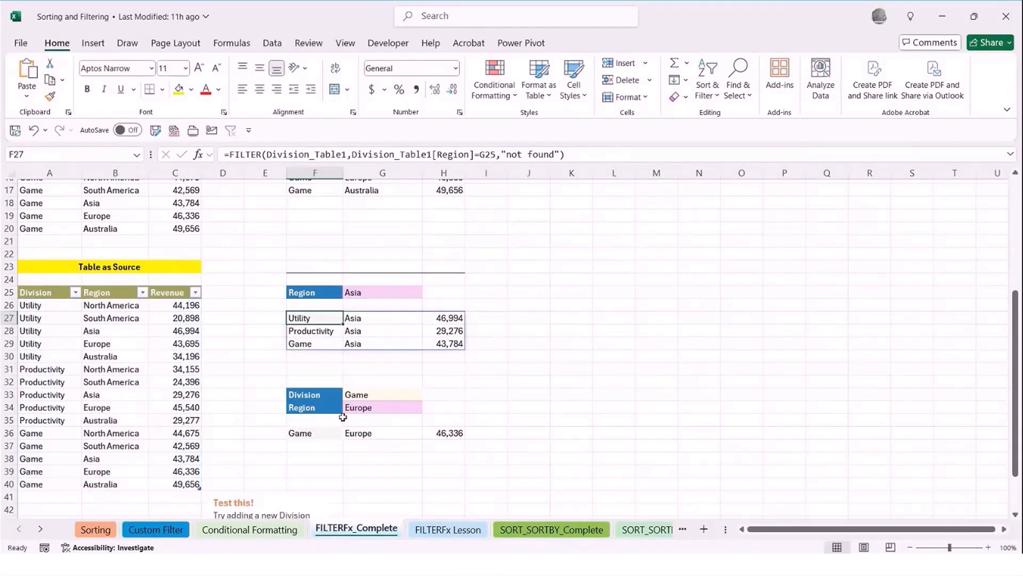
# Add a new record at the bottom of the source table in row 41: Research, Asia, 50000
pyautogui.scroll(-1, 315, 397)
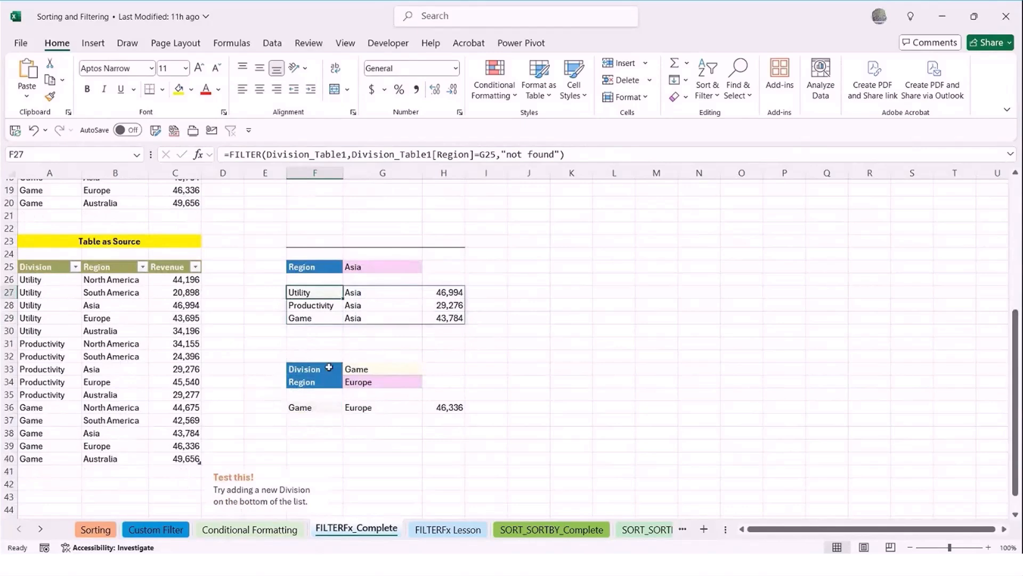
pyautogui.click(40, 472)
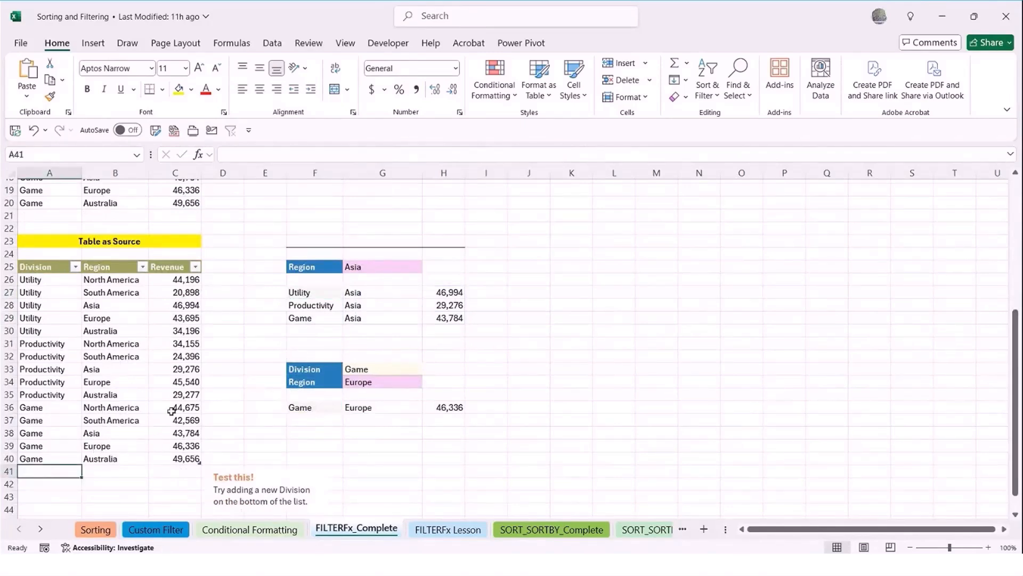
pyautogui.write('Resear')
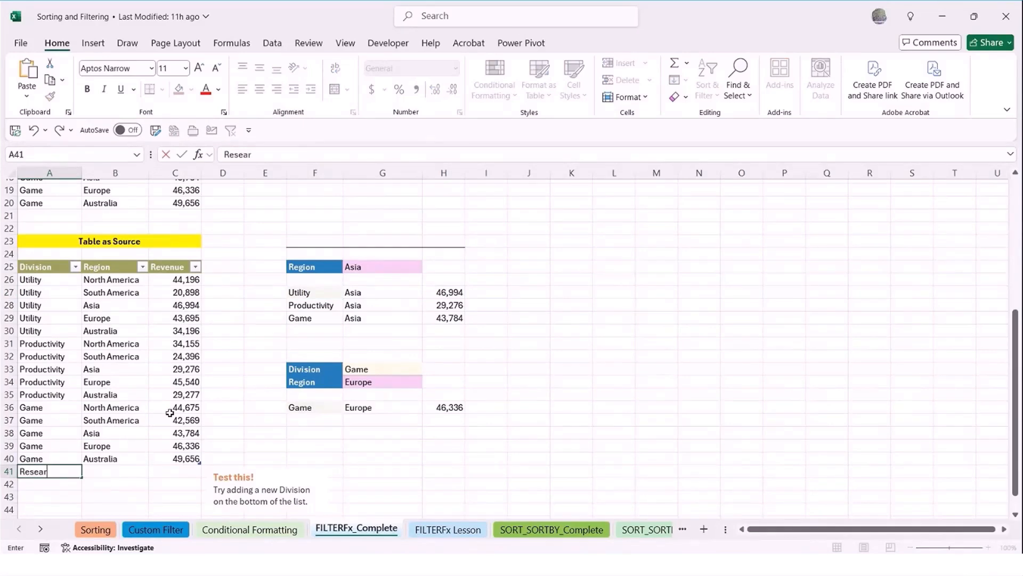
pyautogui.write('ch')
pyautogui.press('Tab')
pyautogui.write('Asia')
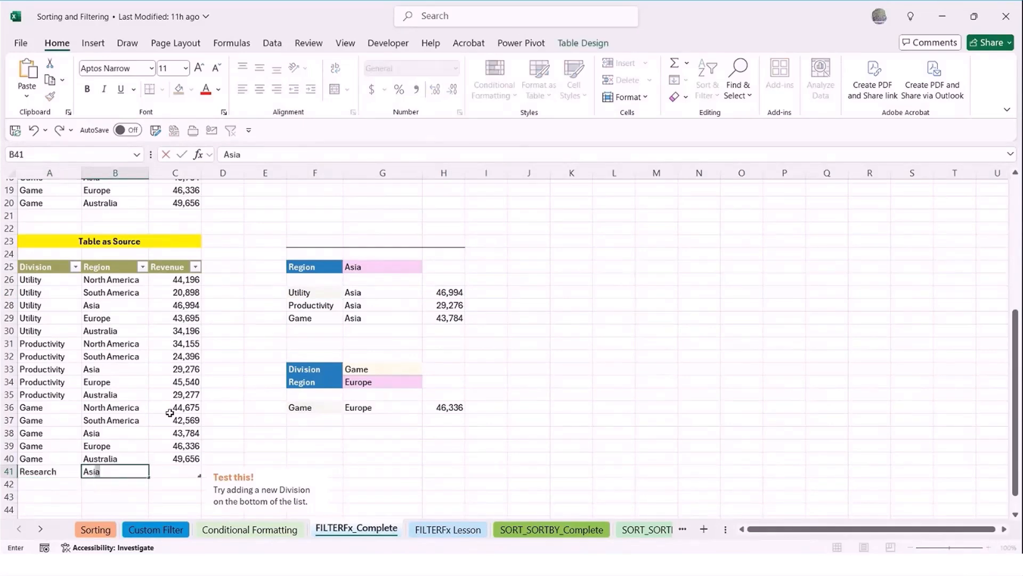
pyautogui.press('Tab')
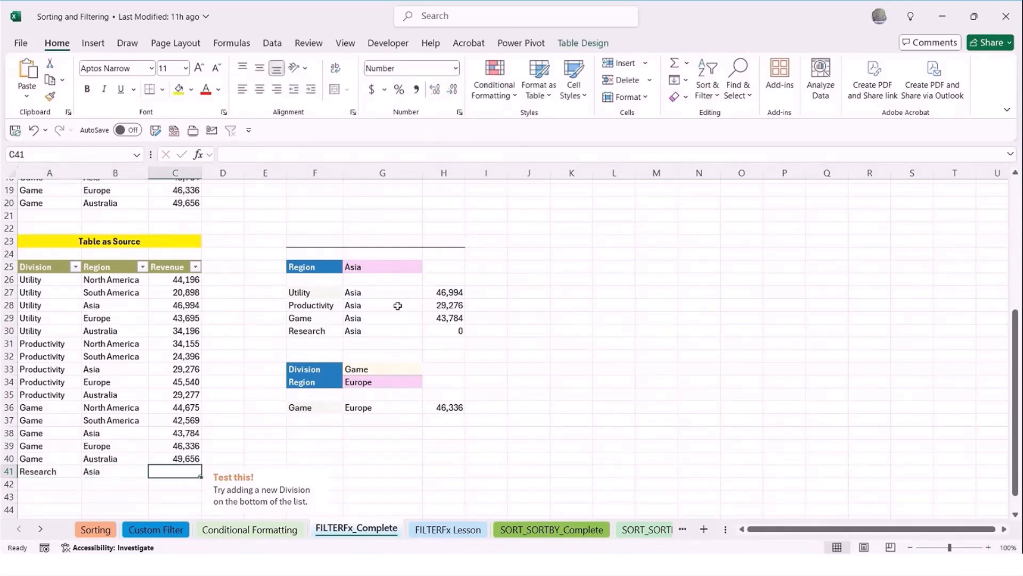
pyautogui.write('50000')
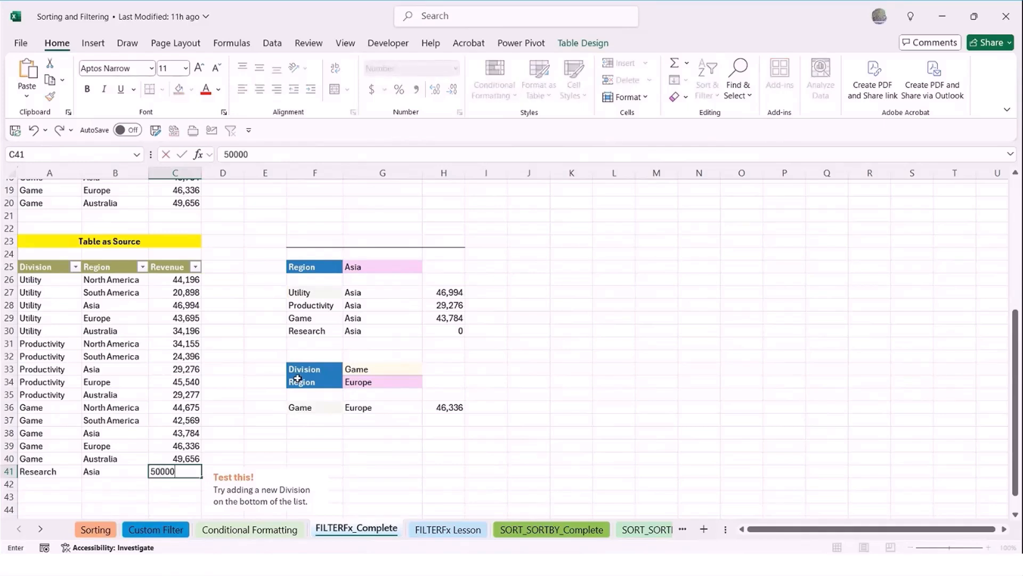
pyautogui.press('Return')
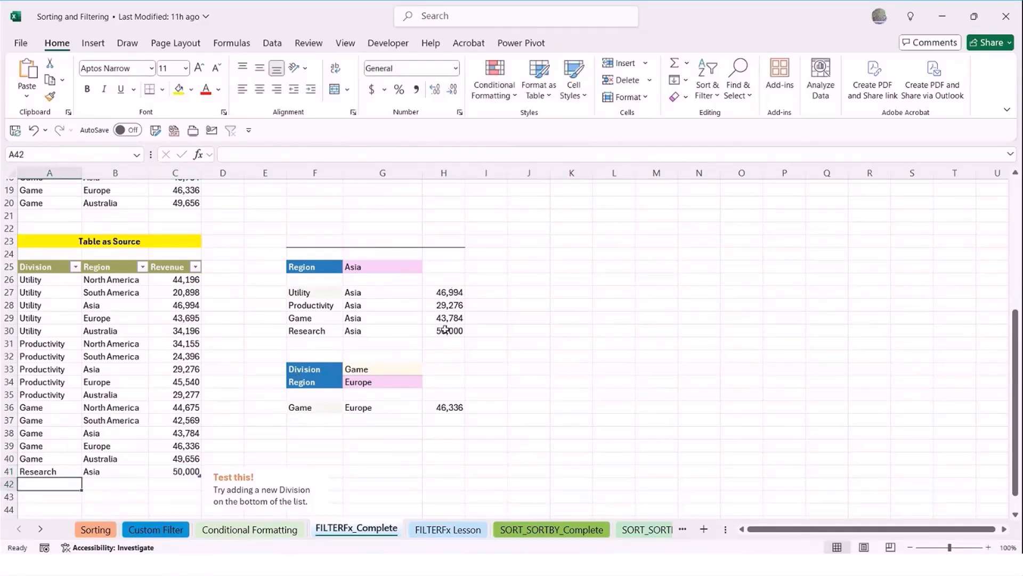
# Set the Region criterion in G34 to Asia
pyautogui.click(398, 384)
pyautogui.click(429, 382)
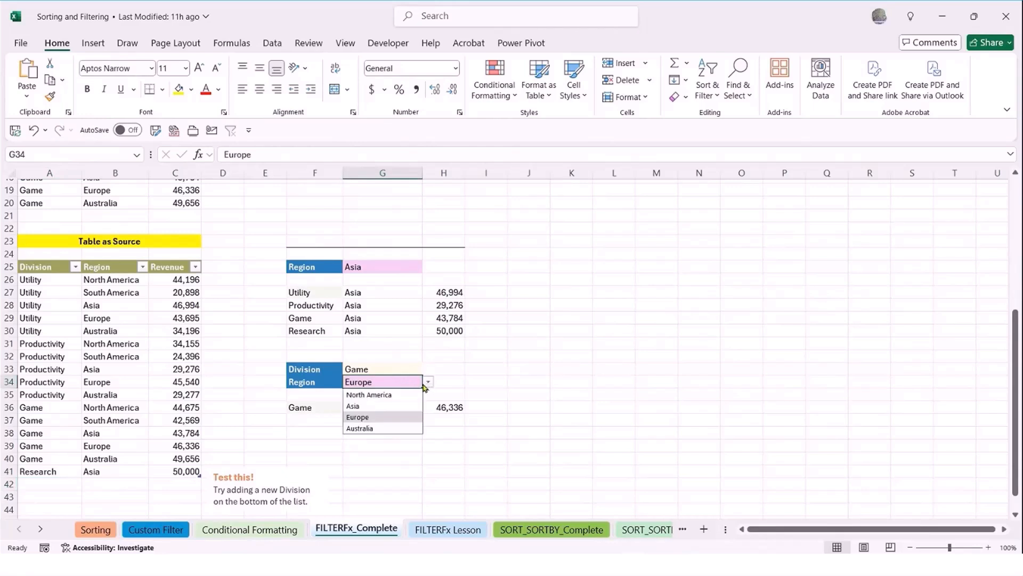
pyautogui.click(416, 410)
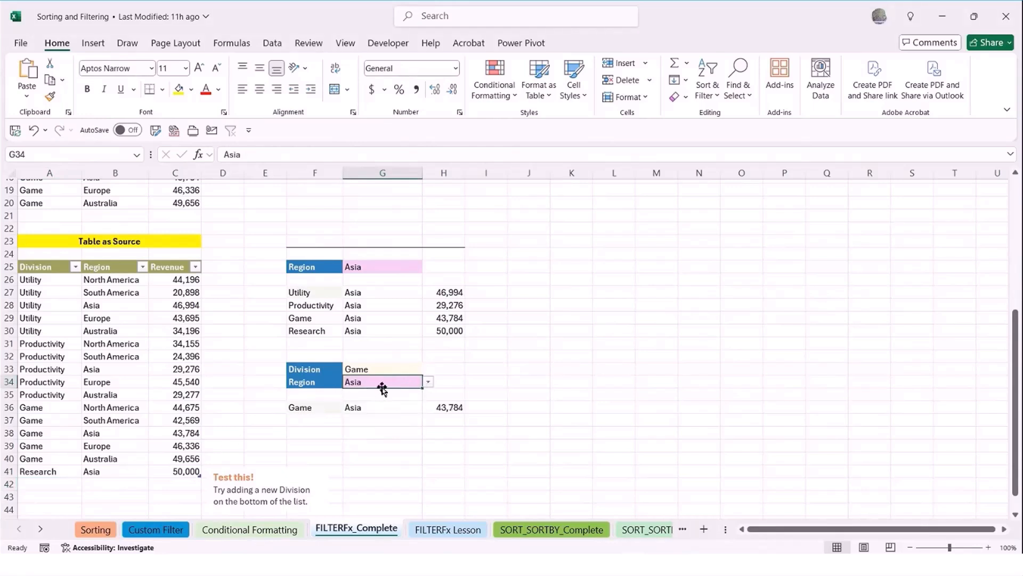
# Set the Division criterion in G33 to Research
pyautogui.click(413, 365)
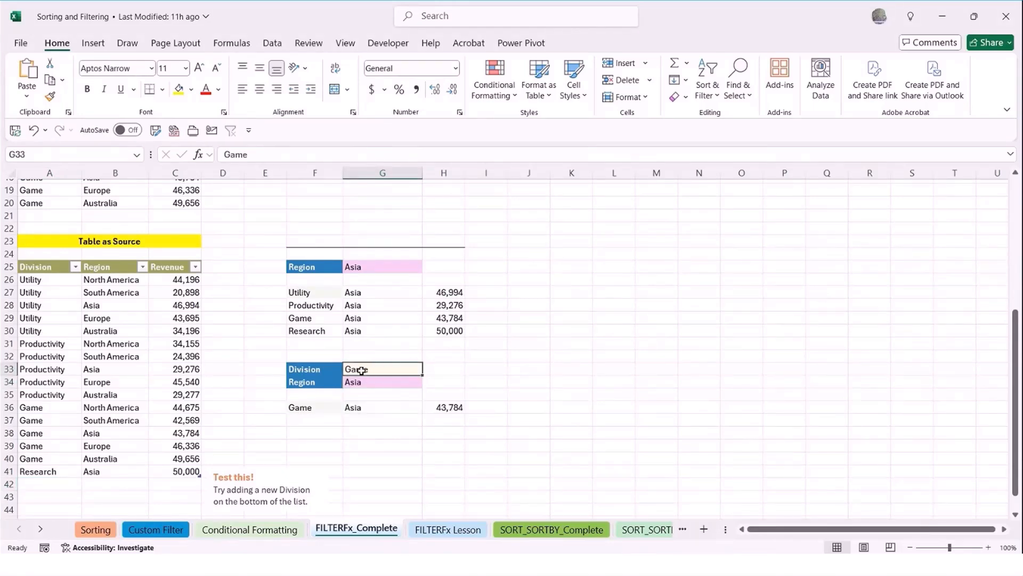
pyautogui.write('Research')
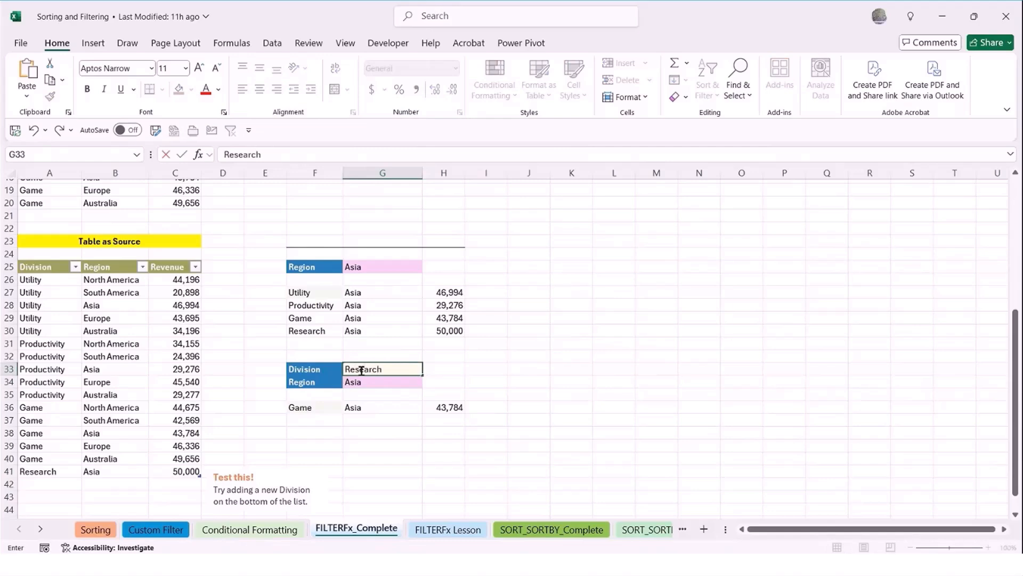
pyautogui.press('Return')
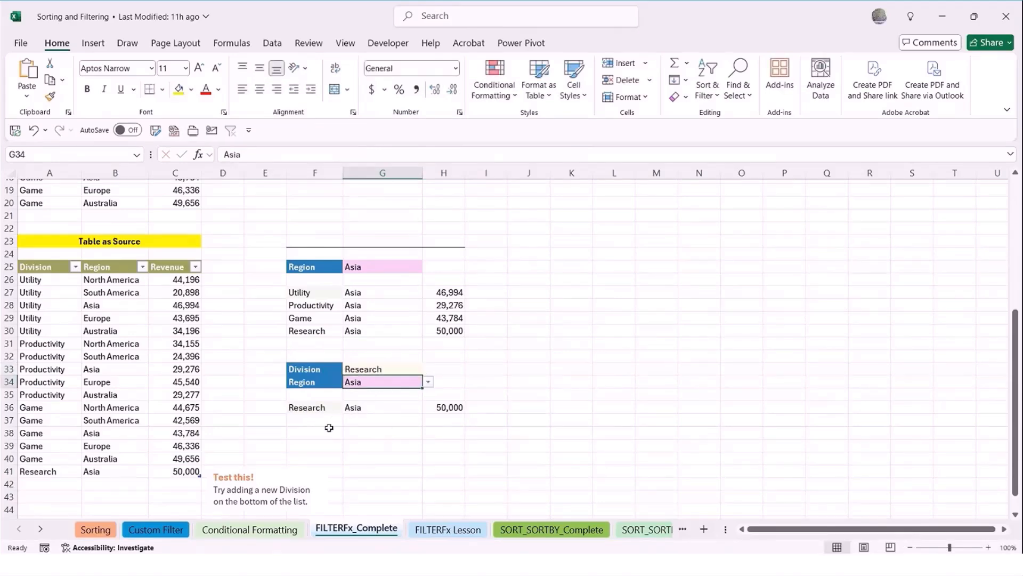
# Add another record below the source table in row 42 with division Game and region Asia, leaving its revenue empty
pyautogui.scroll(-2, 157, 448)
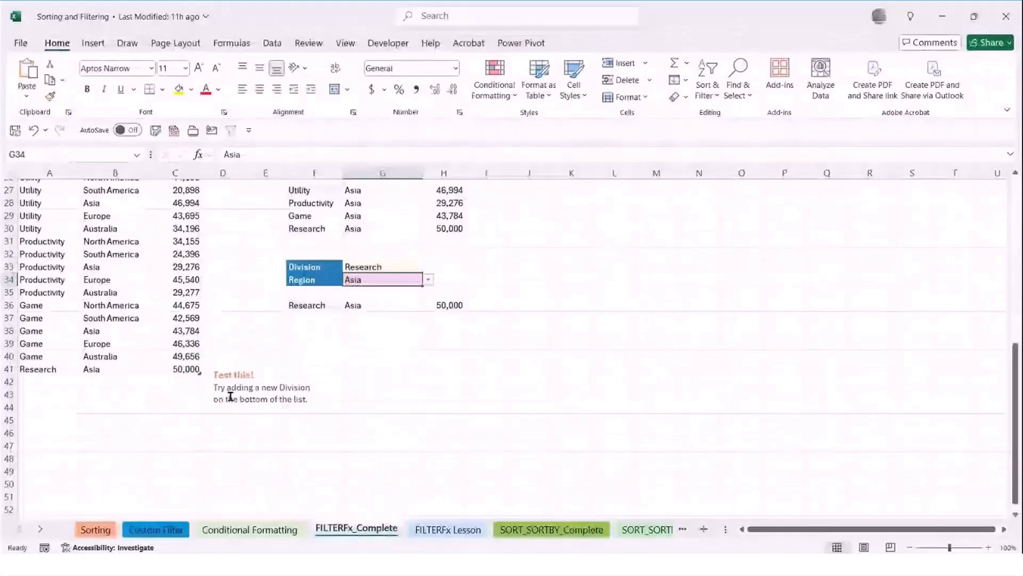
pyautogui.scroll(1, 160, 405)
pyautogui.click(50, 410)
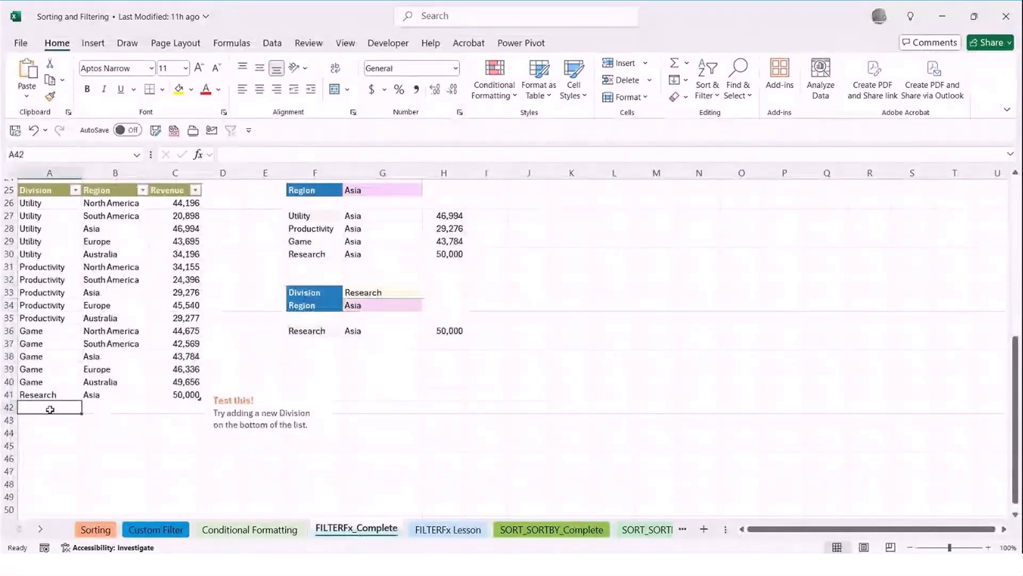
pyautogui.write('Game')
pyautogui.press('Tab')
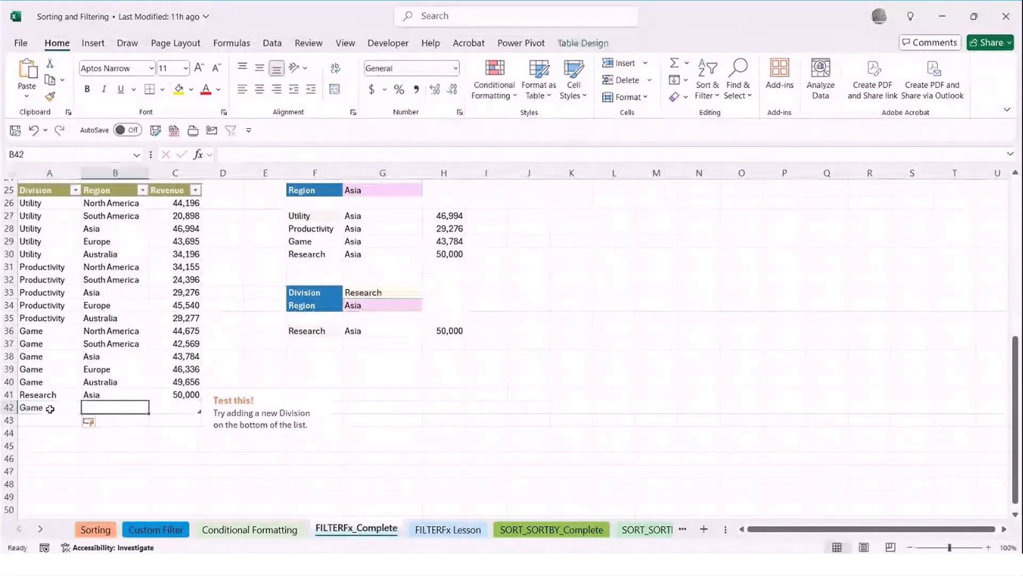
pyautogui.write('Asia')
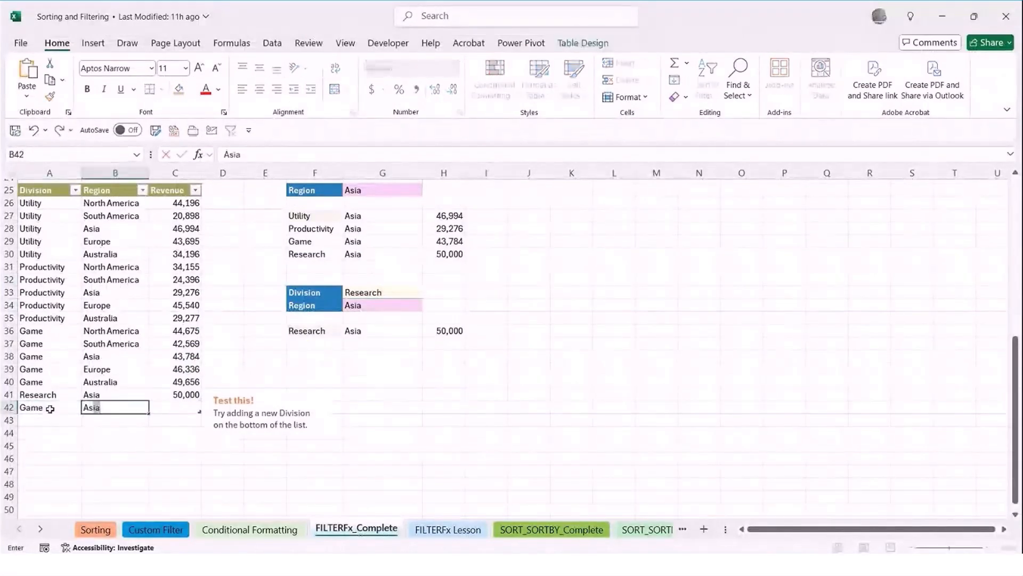
pyautogui.press('Tab')
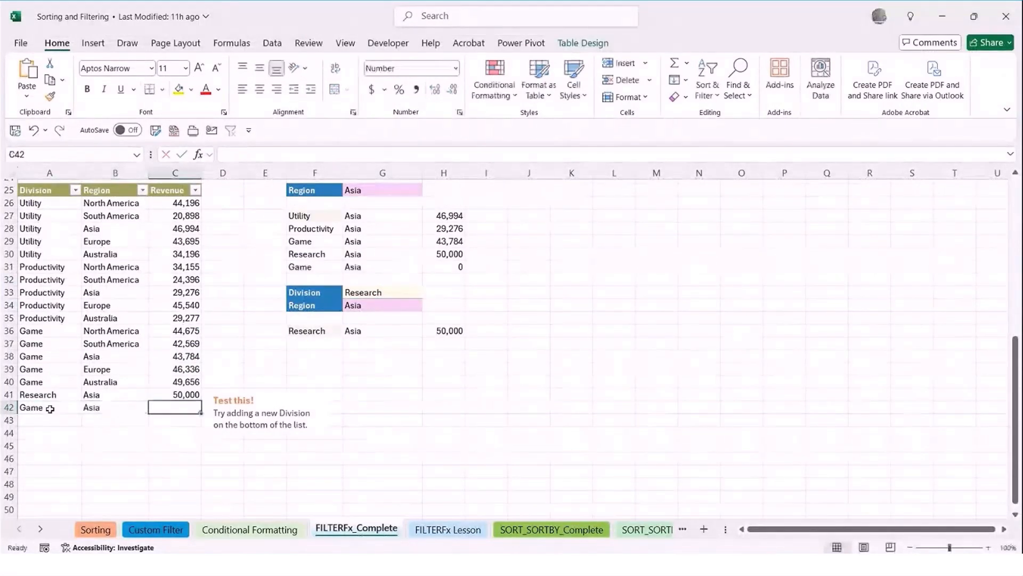
pyautogui.click(193, 431)
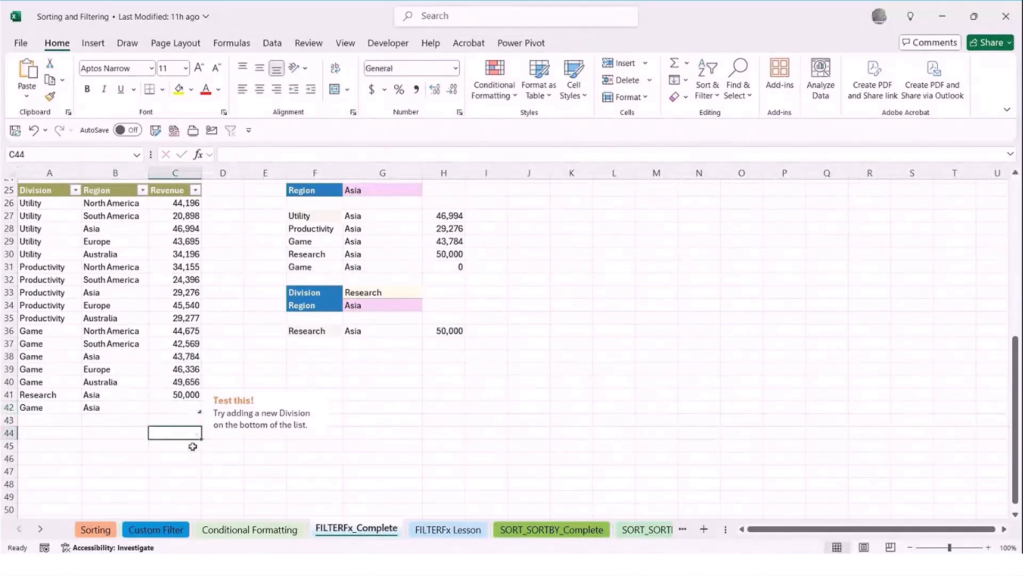
# Review the source table and the table-based FILTER formula in F27
pyautogui.scroll(1, 195, 442)
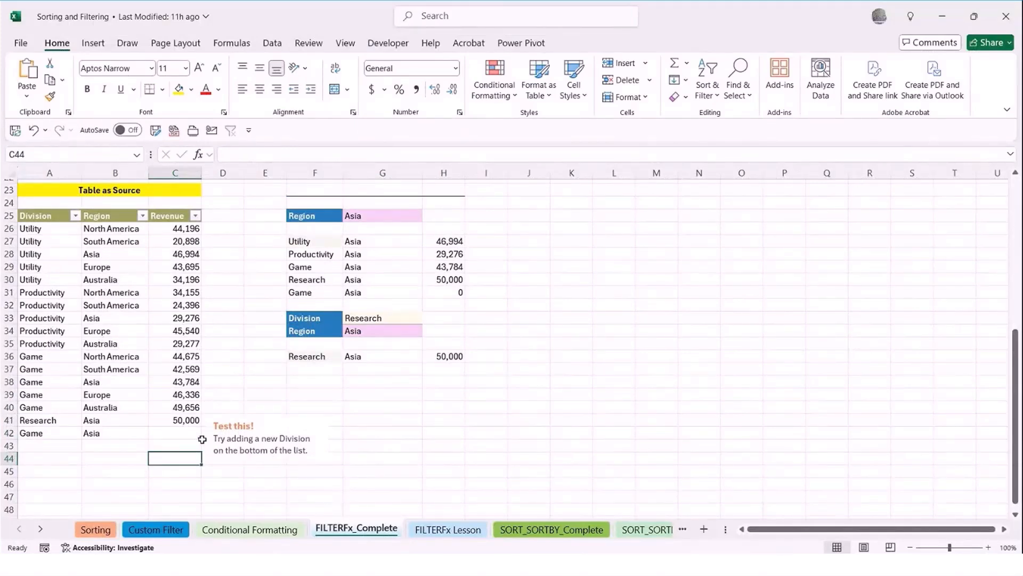
pyautogui.click(153, 356)
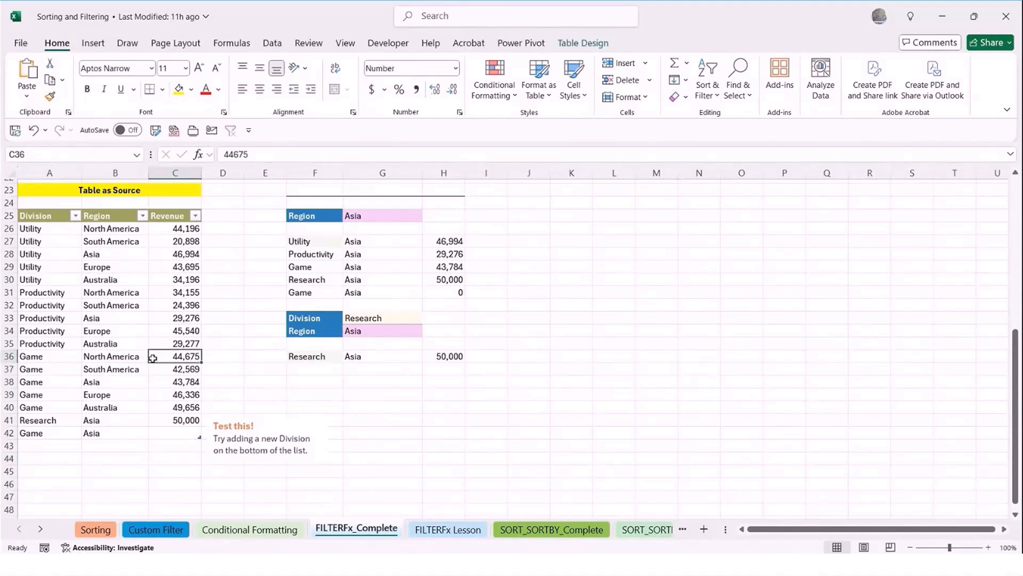
pyautogui.click(298, 243)
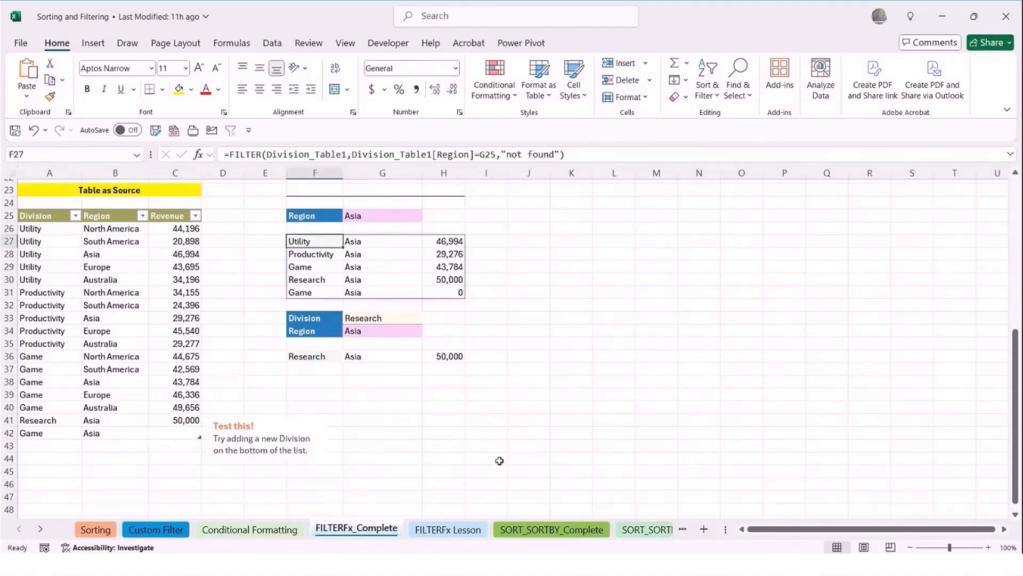
# Switch to the FILTERFx Lesson sheet, select a cell in the table under Table as Source, and view the available table formats without applying one
pyautogui.click(447, 529)
pyautogui.scroll(2, 345, 337)
pyautogui.click(35, 369)
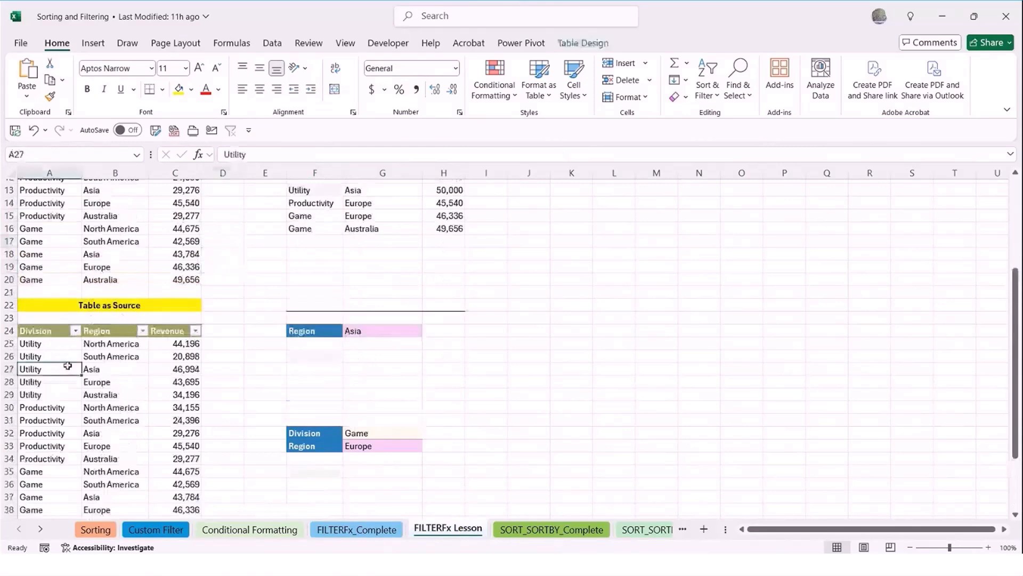
pyautogui.moveTo(52, 346); pyautogui.dragTo(99, 367)
pyautogui.click(79, 369)
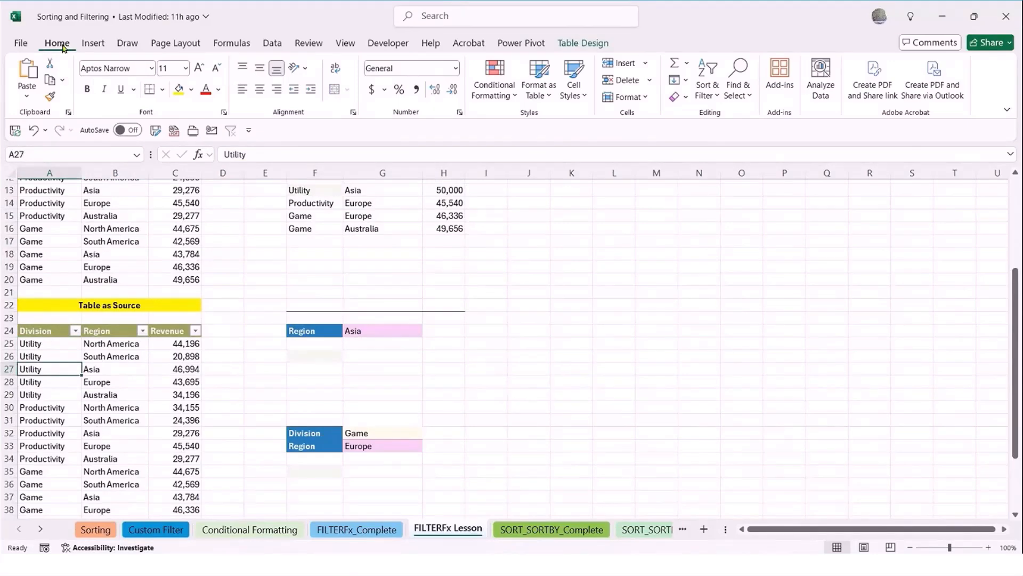
pyautogui.click(542, 92)
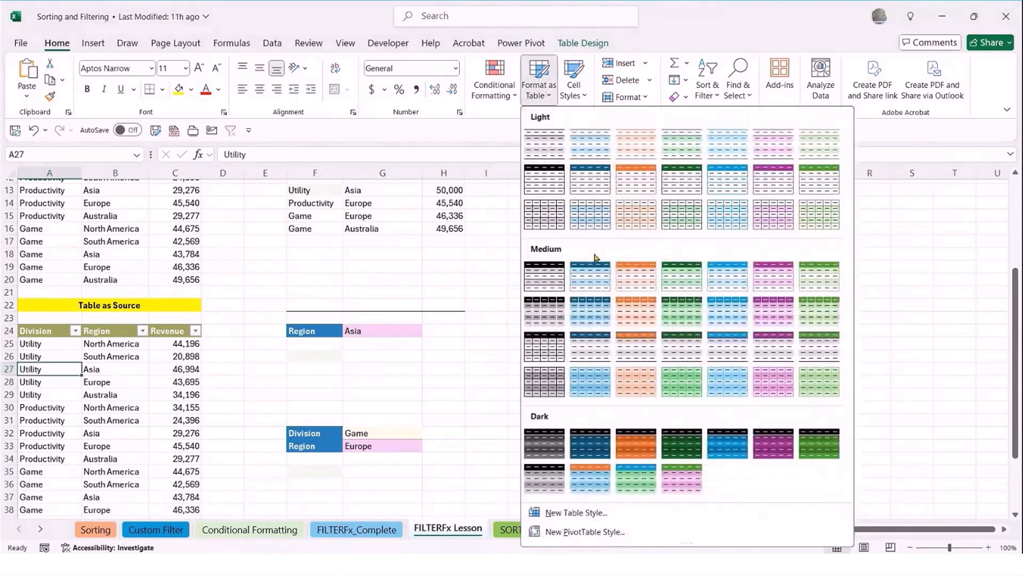
pyautogui.press('Escape')
# Rename the table under the Table as Source heading to Division_2_Table
pyautogui.click(583, 43)
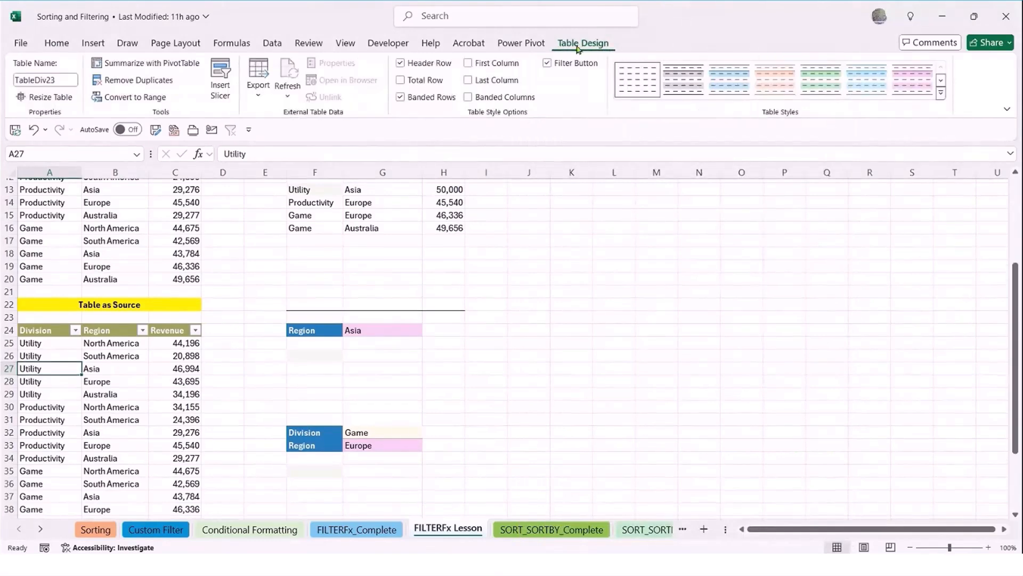
pyautogui.click(66, 80)
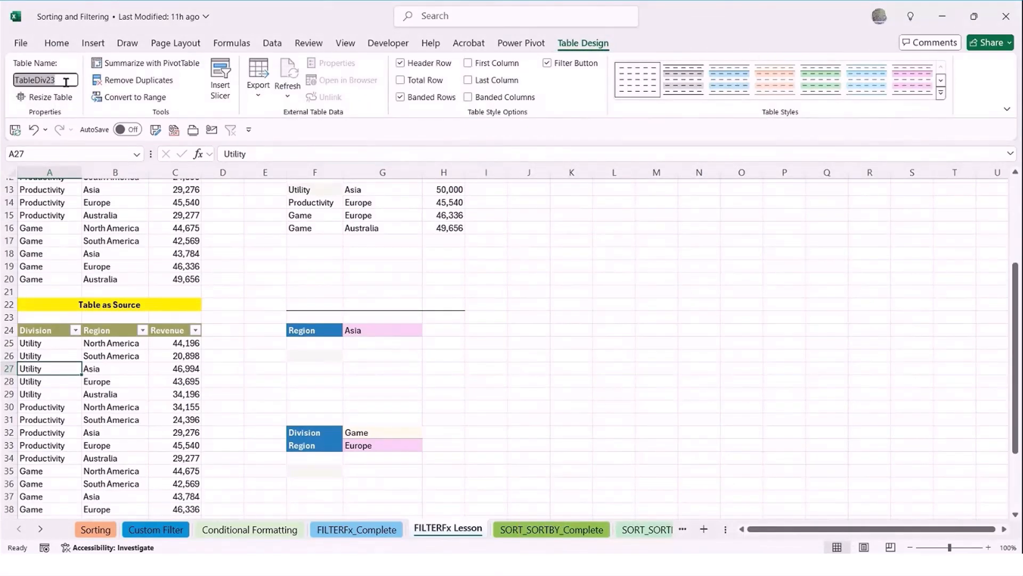
pyautogui.write('Div')
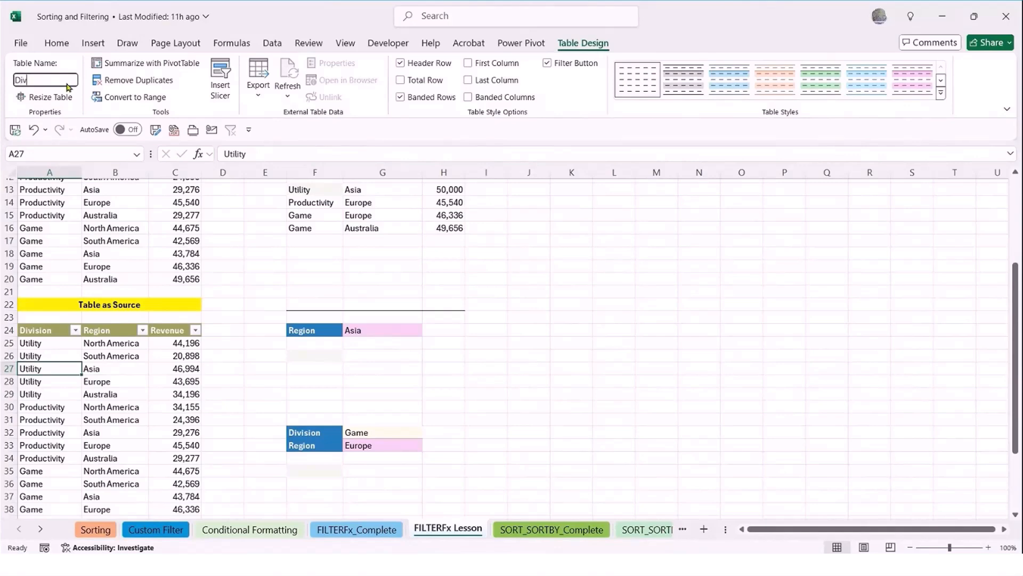
pyautogui.write('ision_2')
pyautogui.press('Return')
# Start a FILTER formula in F26 with Division_2_Table as the array argument
pyautogui.click(307, 354)
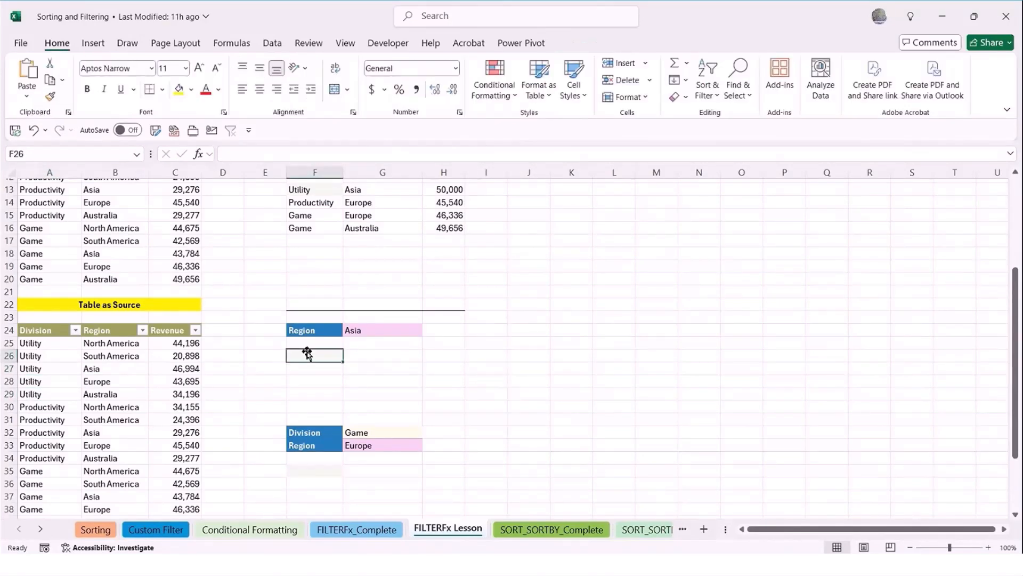
pyautogui.write('=fil')
pyautogui.press('Tab')
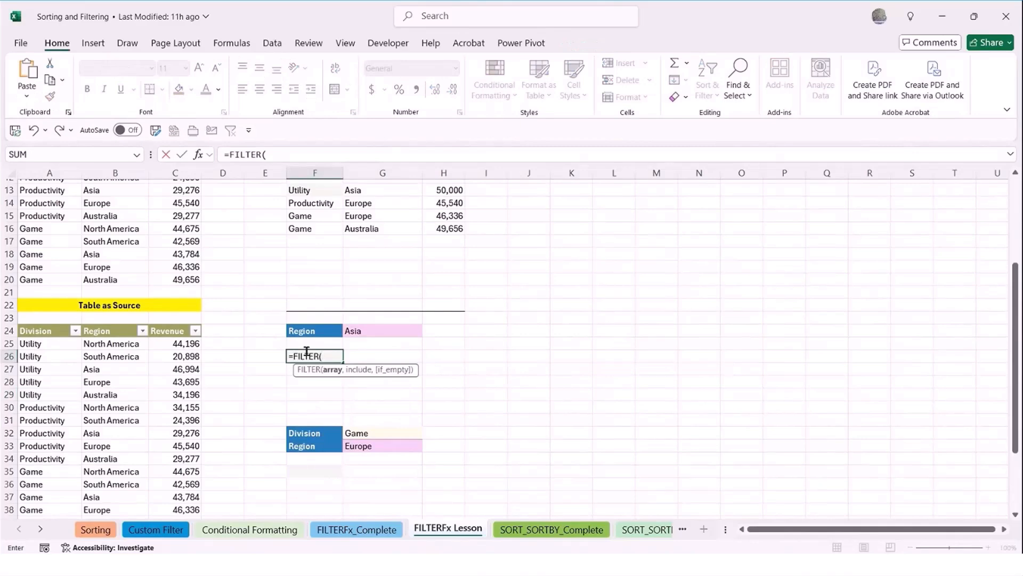
pyautogui.write('div')
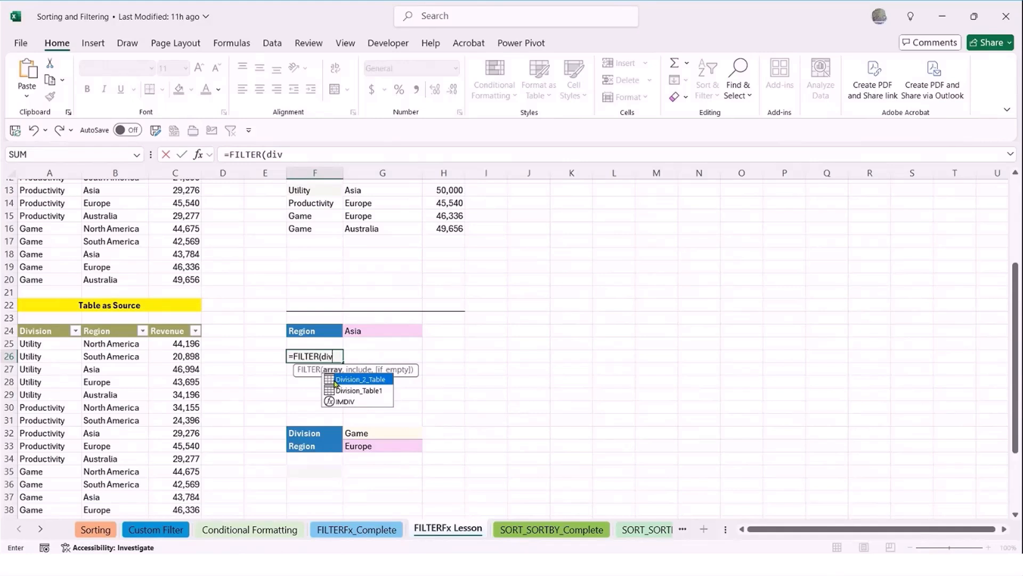
pyautogui.doubleClick(335, 379)
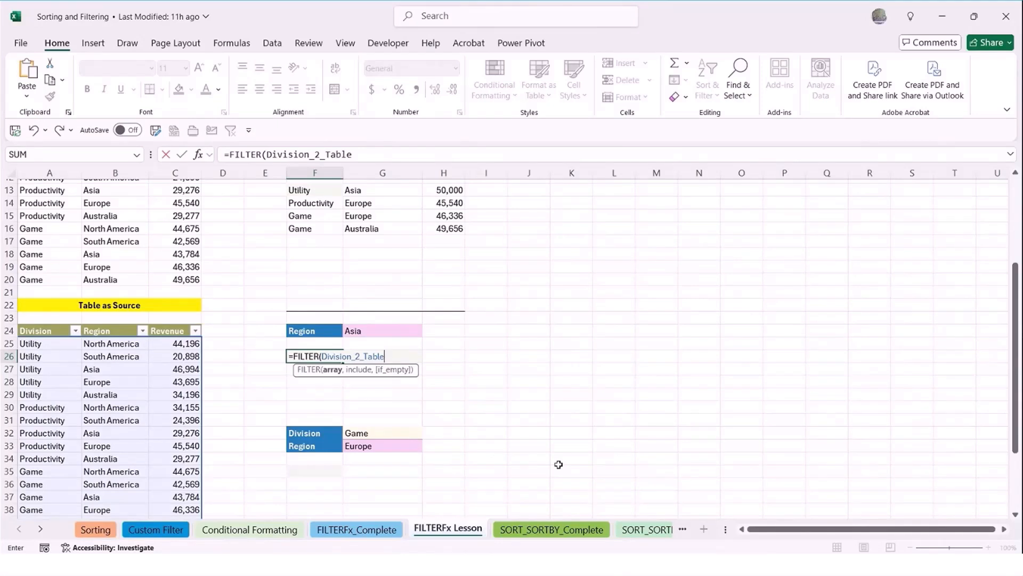
pyautogui.write(',reg')
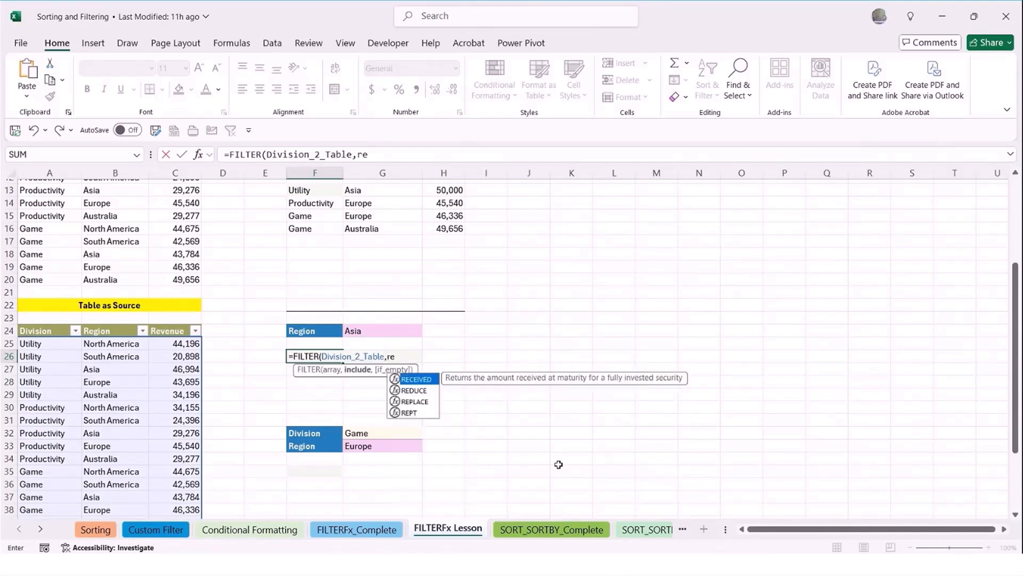
pyautogui.press('BackSpace')
pyautogui.press('BackSpace')
pyautogui.press('BackSpace')
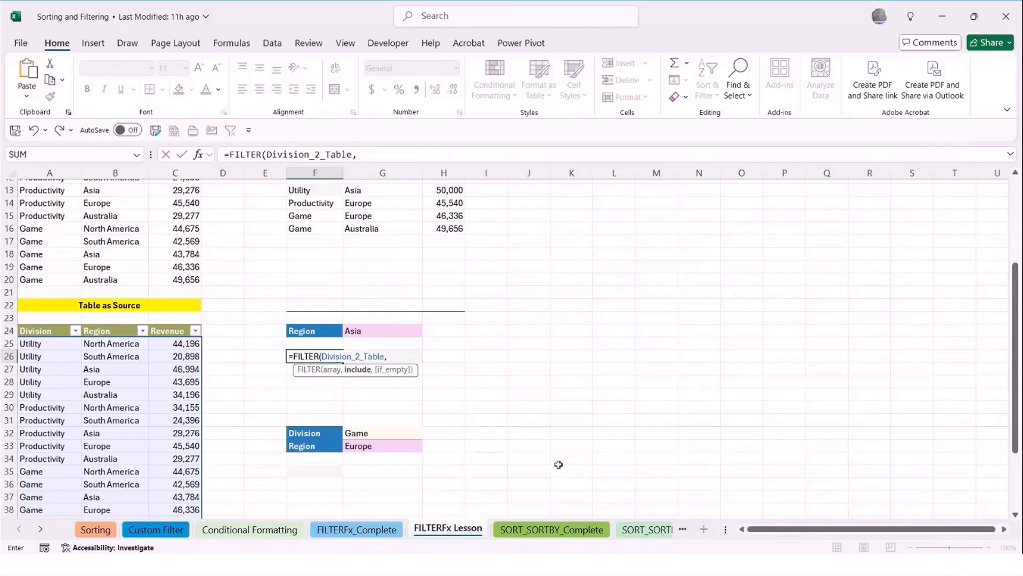
pyautogui.write('div')
pyautogui.press('Tab')
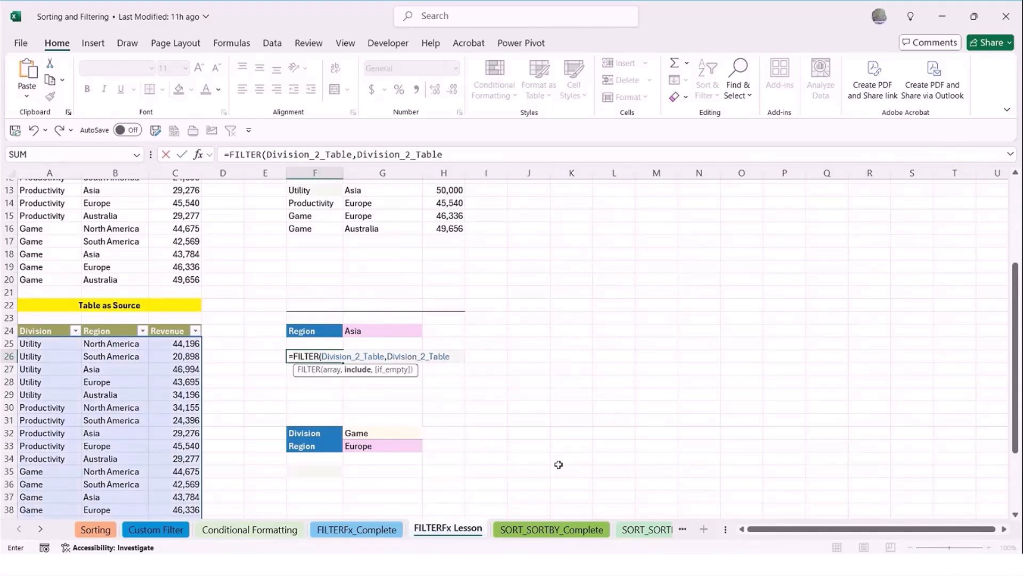
pyautogui.press('BackSpace')
pyautogui.press('BackSpace')
pyautogui.press('BackSpace')
pyautogui.press('BackSpace')
pyautogui.press('BackSpace')
pyautogui.press('BackSpace')
pyautogui.press('BackSpace')
pyautogui.press('BackSpace')
pyautogui.press('BackSpace')
pyautogui.press('BackSpace')
pyautogui.press('BackSpace')
pyautogui.press('BackSpace')
pyautogui.press('BackSpace')
pyautogui.press('BackSpace')
pyautogui.press('BackSpace')
pyautogui.press('BackSpace')
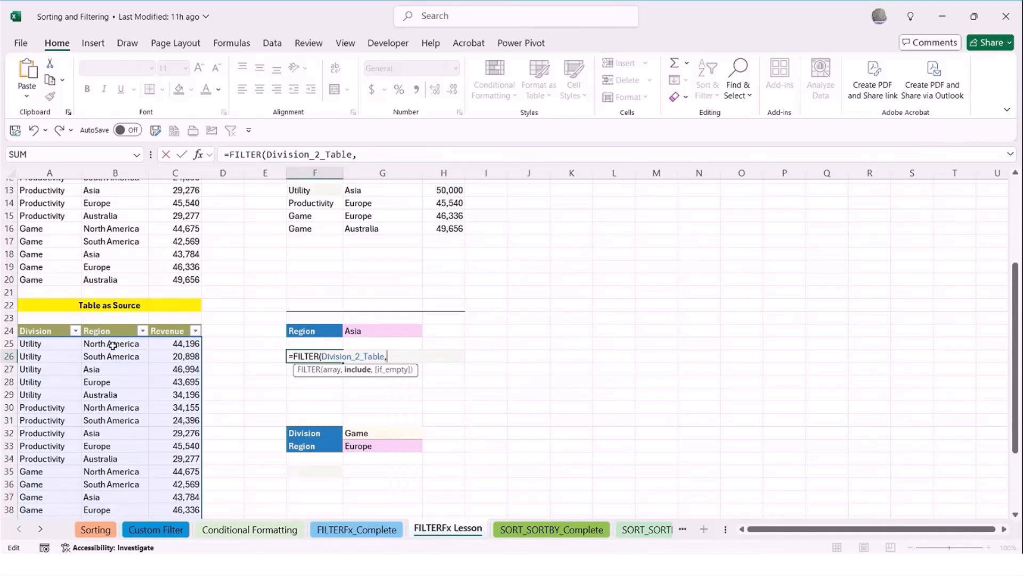
# Set the formula's include argument to match the table's Region column against the criterion cell: Division_2_Table[Region]=G24
pyautogui.moveTo(112, 345); pyautogui.dragTo(116, 495)
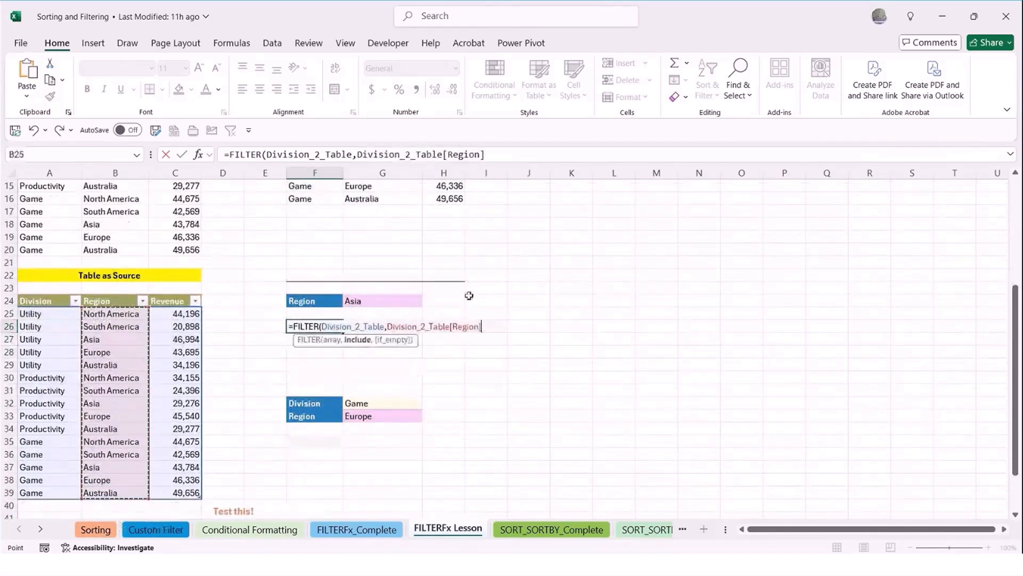
pyautogui.click(480, 326)
pyautogui.write('.')
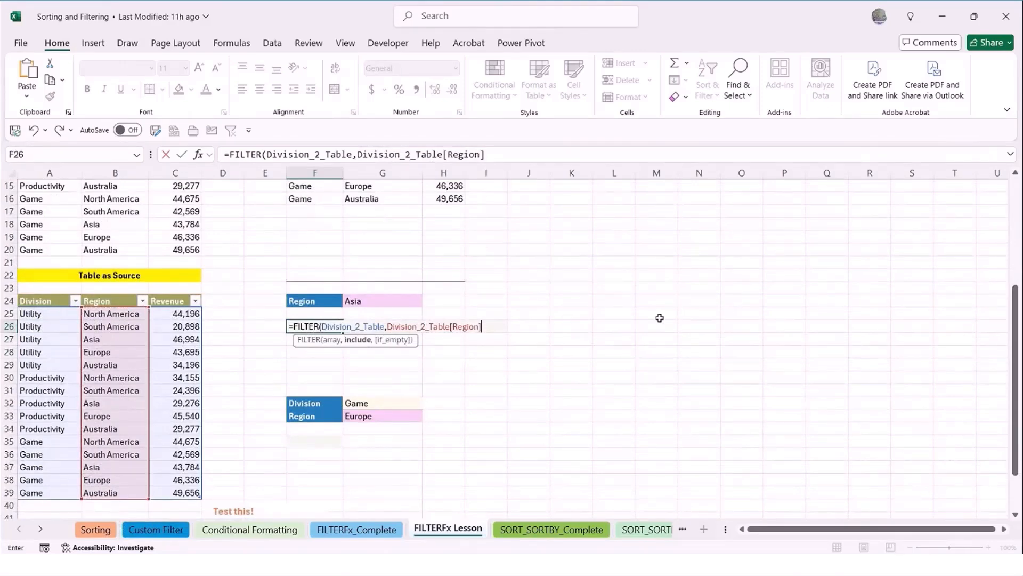
pyautogui.write('=')
pyautogui.click(365, 302)
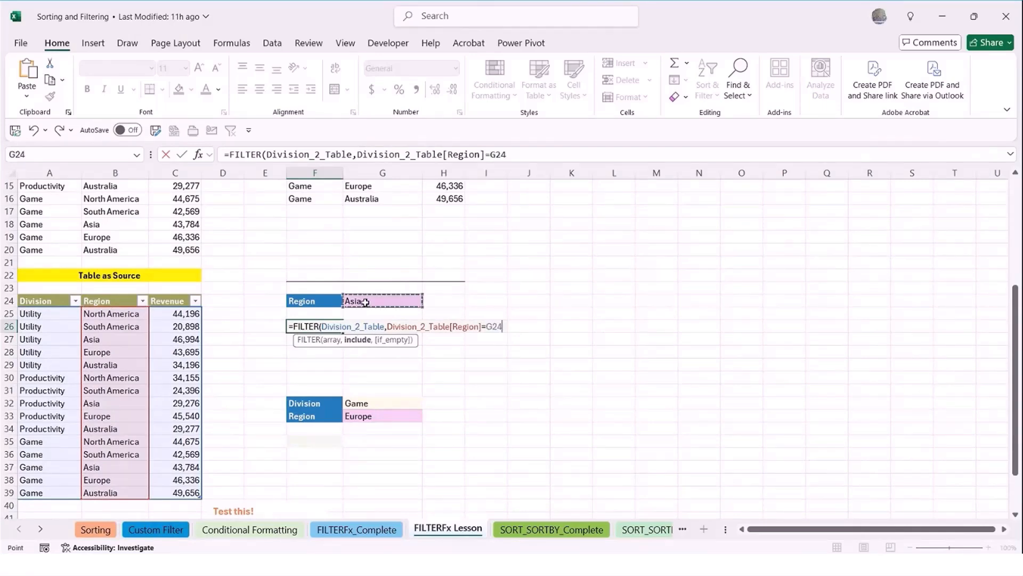
# Complete the FILTER formula in F26 with "No Data" as the if_empty argument and enter it
pyautogui.write(',"No Dat')
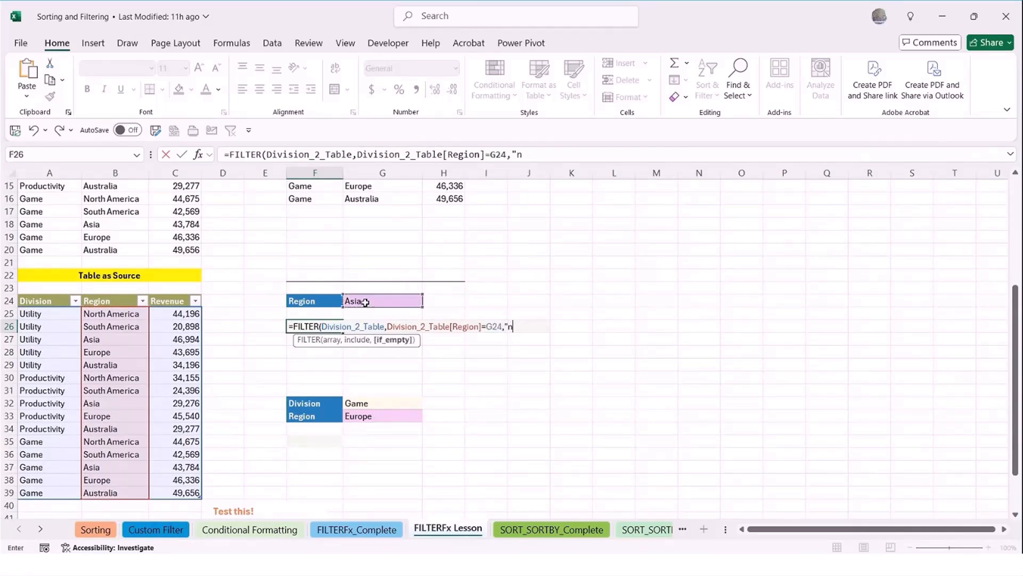
pyautogui.write('a")')
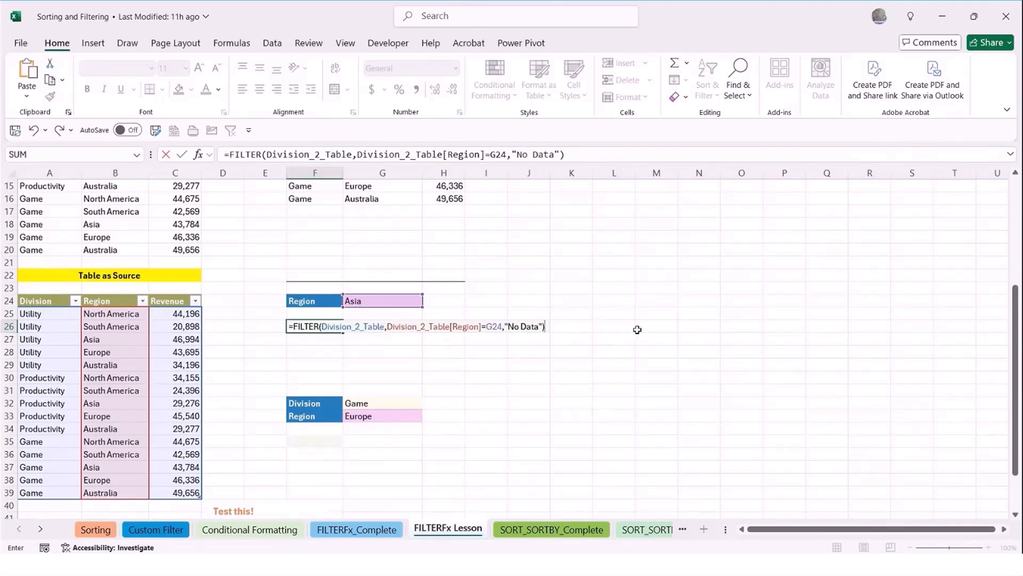
pyautogui.press('Return')
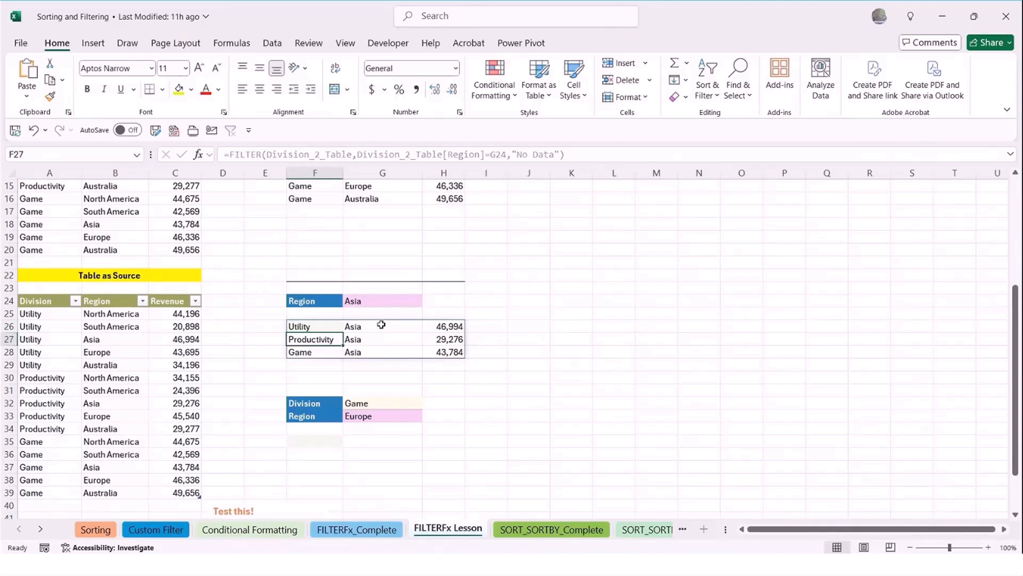
# Add a record to the end of Division_2_Table in row 40: Division Utility, Region Asia, Revenue 40000
pyautogui.scroll(-1, 118, 479)
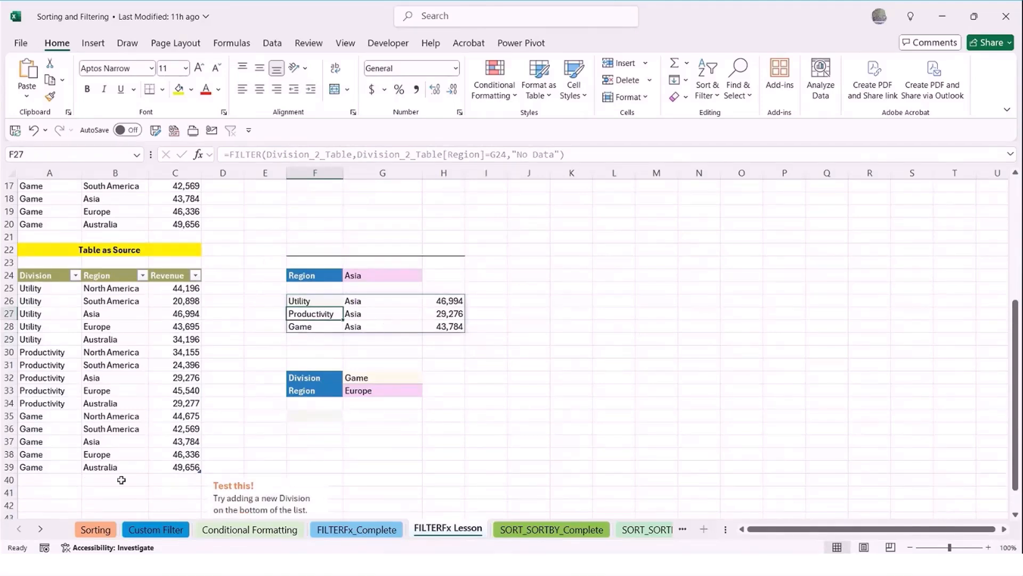
pyautogui.scroll(-1, 176, 449)
pyautogui.scroll(-2, 171, 451)
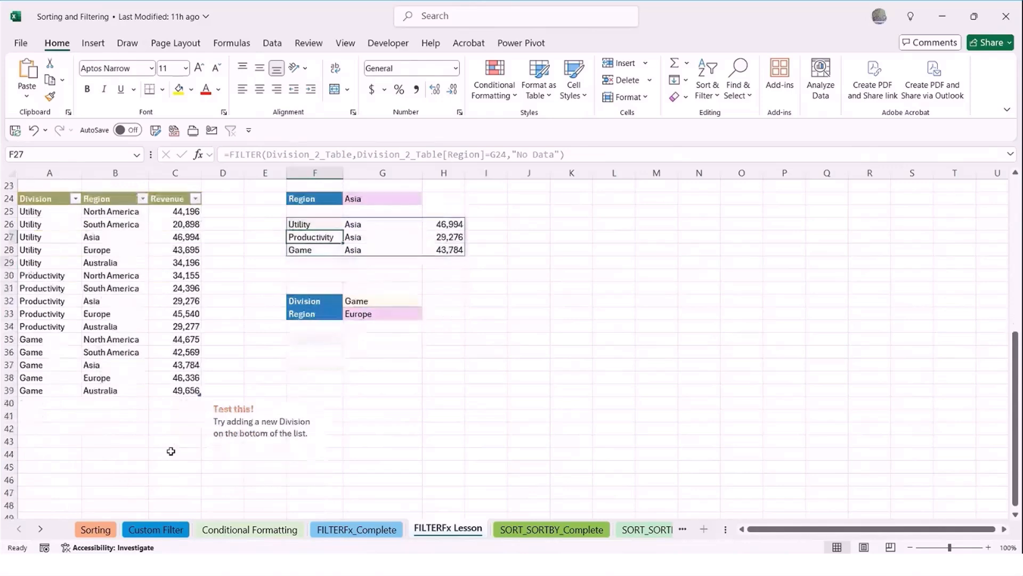
pyautogui.click(52, 403)
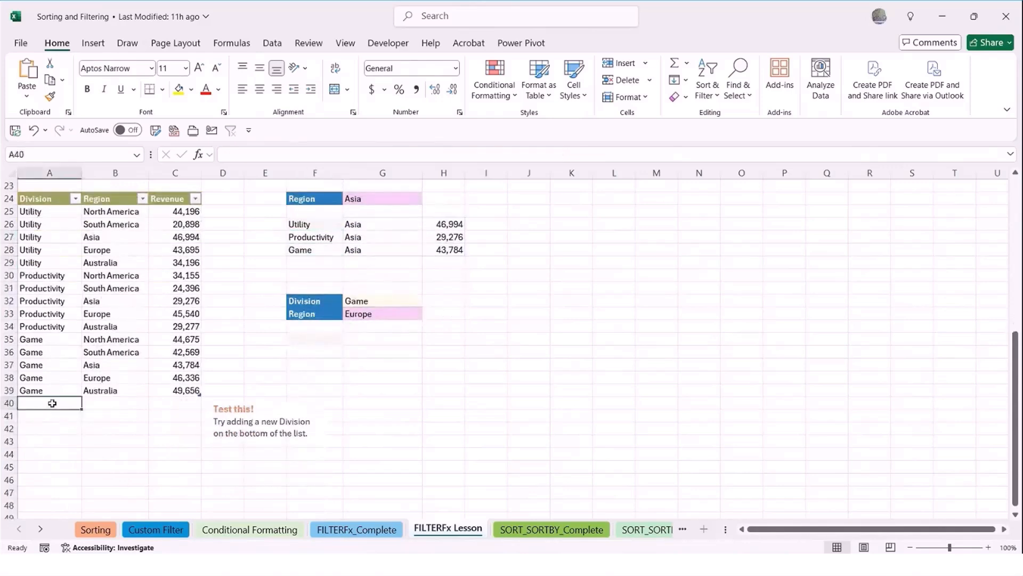
pyautogui.write('Utility')
pyautogui.press('Tab')
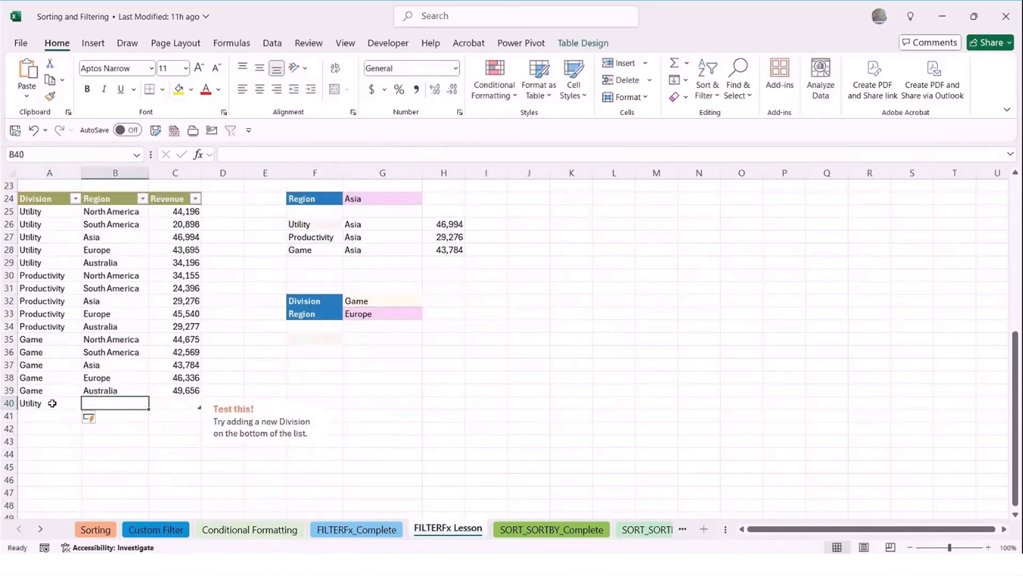
pyautogui.write('Asia')
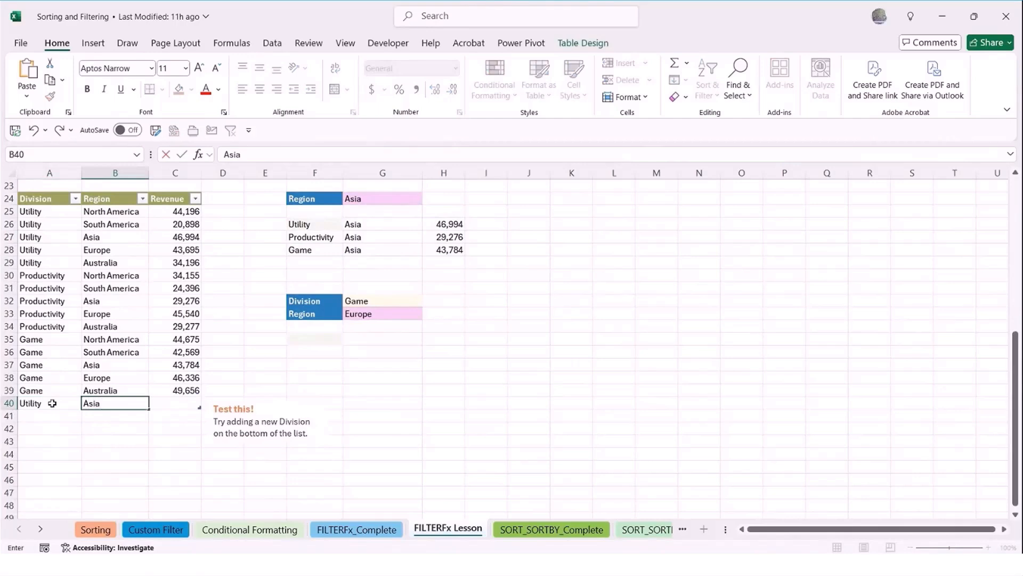
pyautogui.press('Tab')
pyautogui.write('40000')
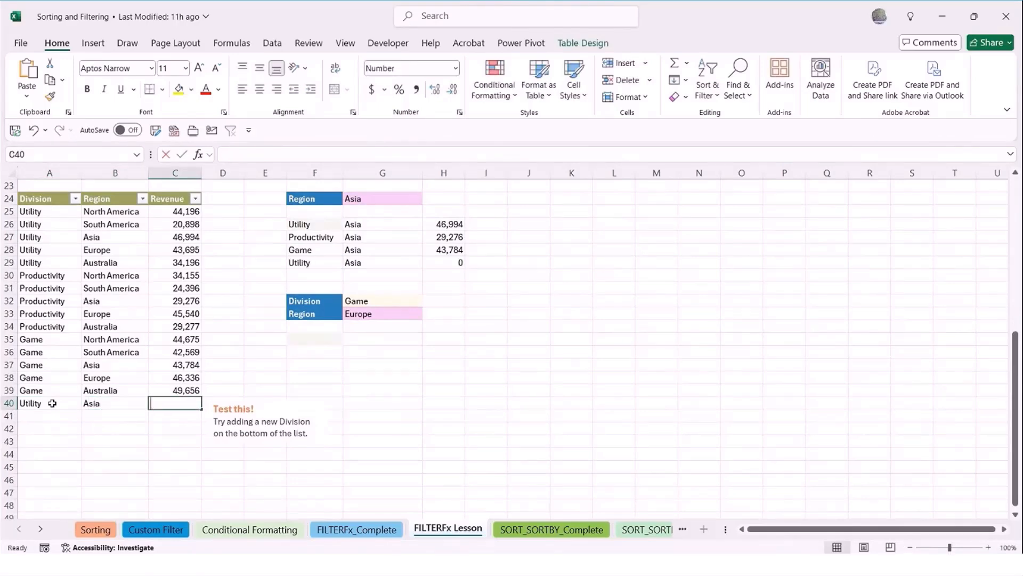
pyautogui.press('Return')
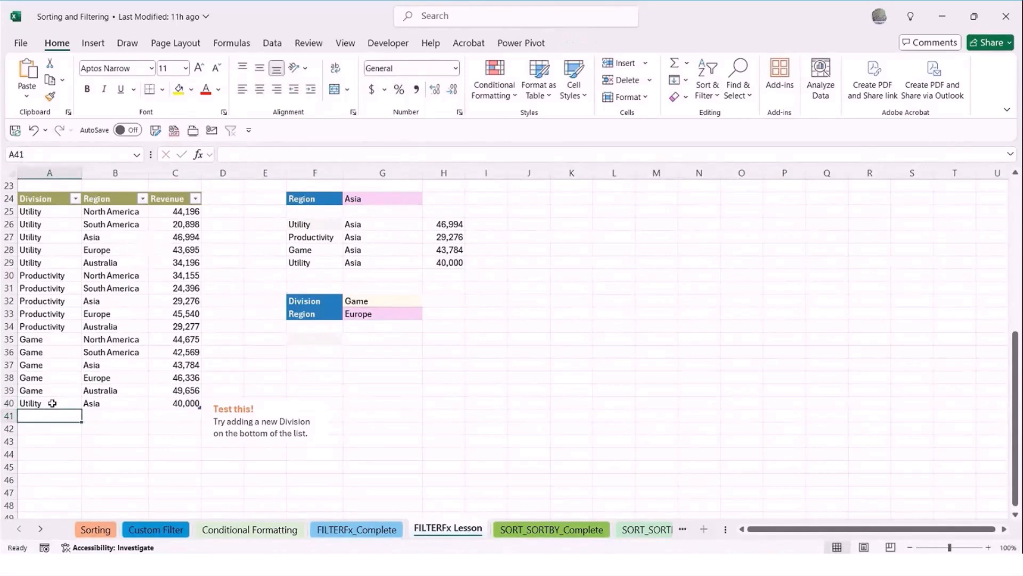
# Add another record in row 41 of the table: Division Game, Region Asia, Revenue 59000
pyautogui.write('Game')
pyautogui.press('Tab')
pyautogui.write('Asi')
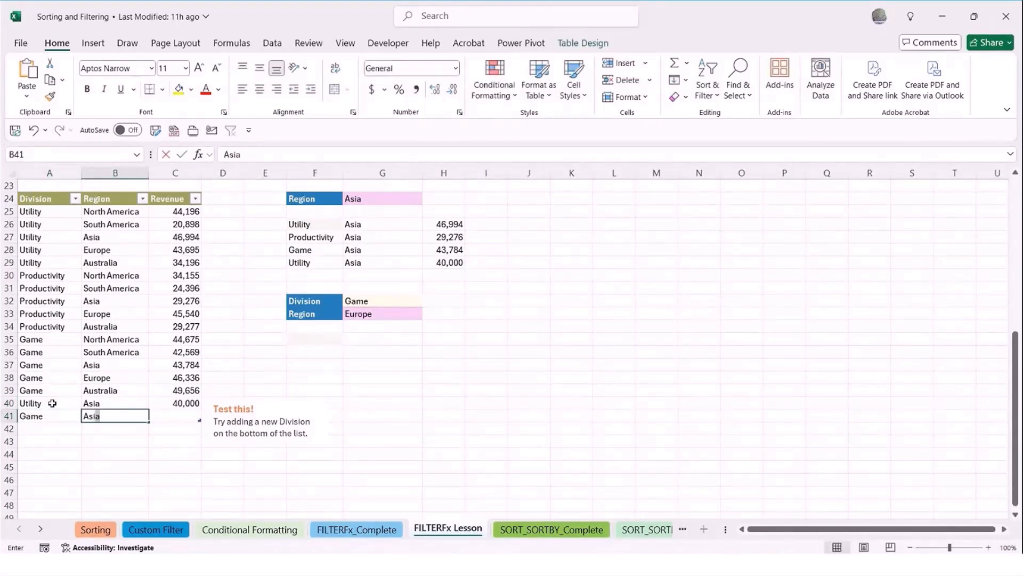
pyautogui.press('Tab')
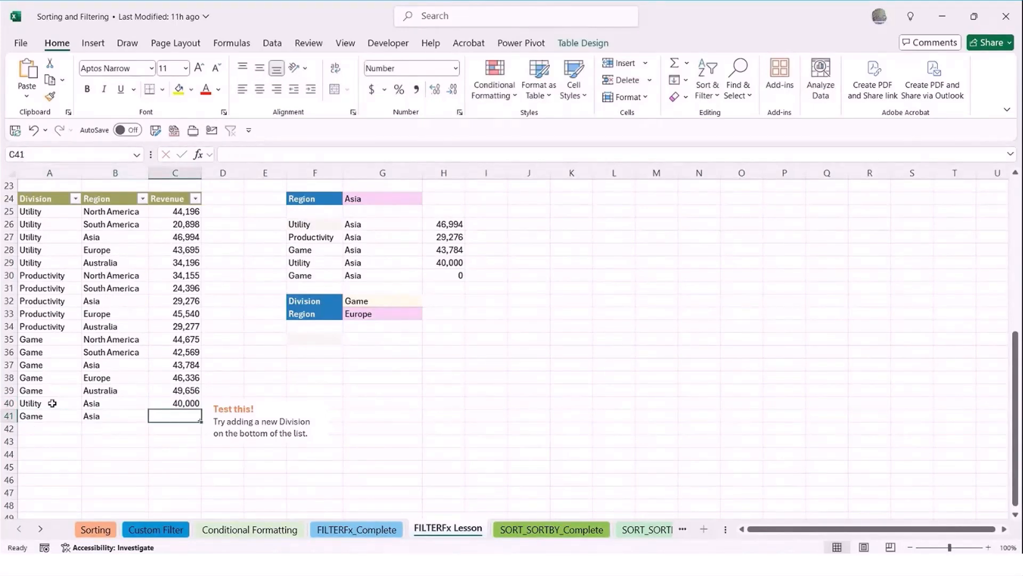
pyautogui.write('59000')
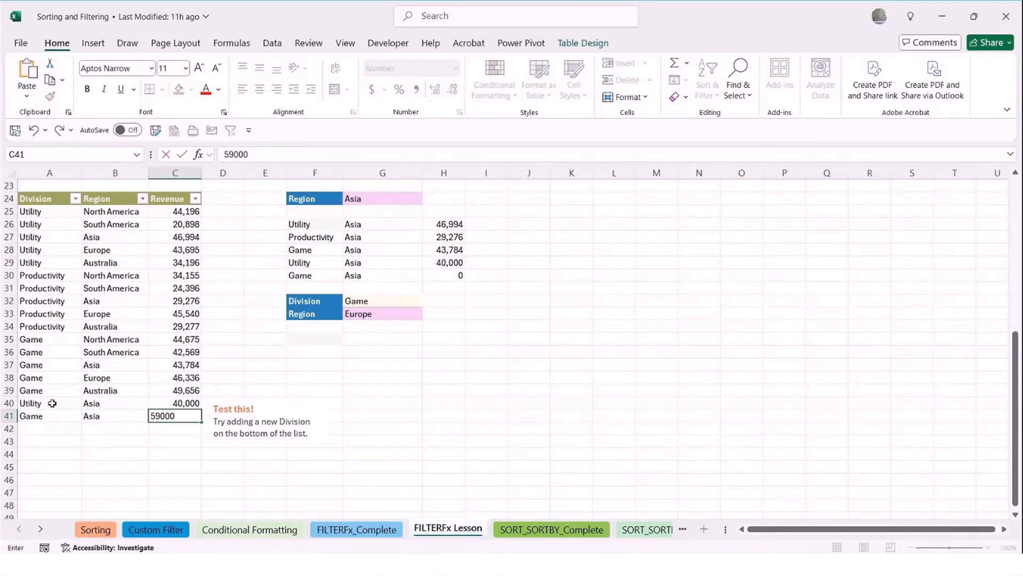
pyautogui.press('Return')
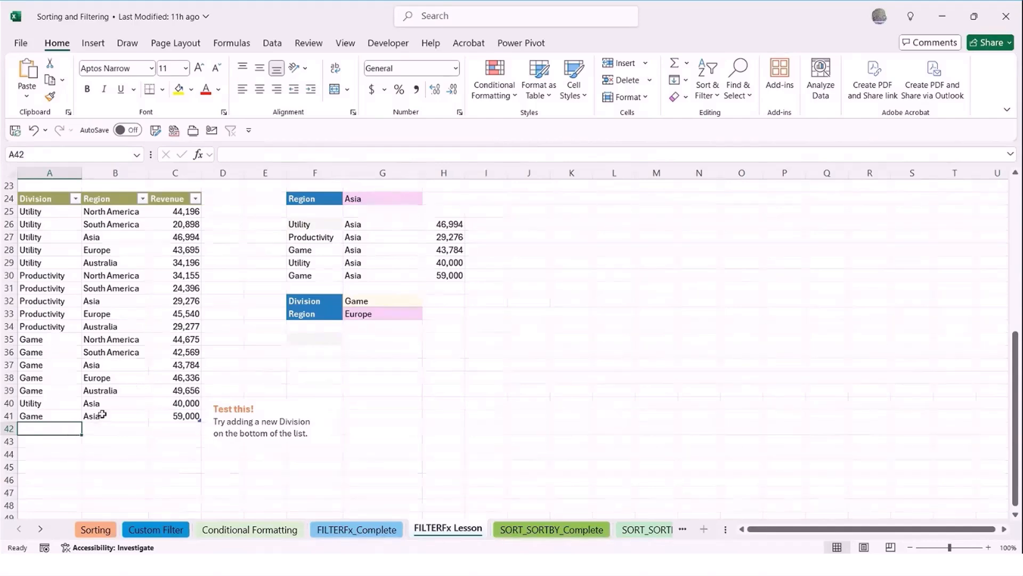
# Examine the FILTER formula in F26 and its spilled rows against the source table
pyautogui.scroll(2, 92, 357)
pyautogui.click(91, 355)
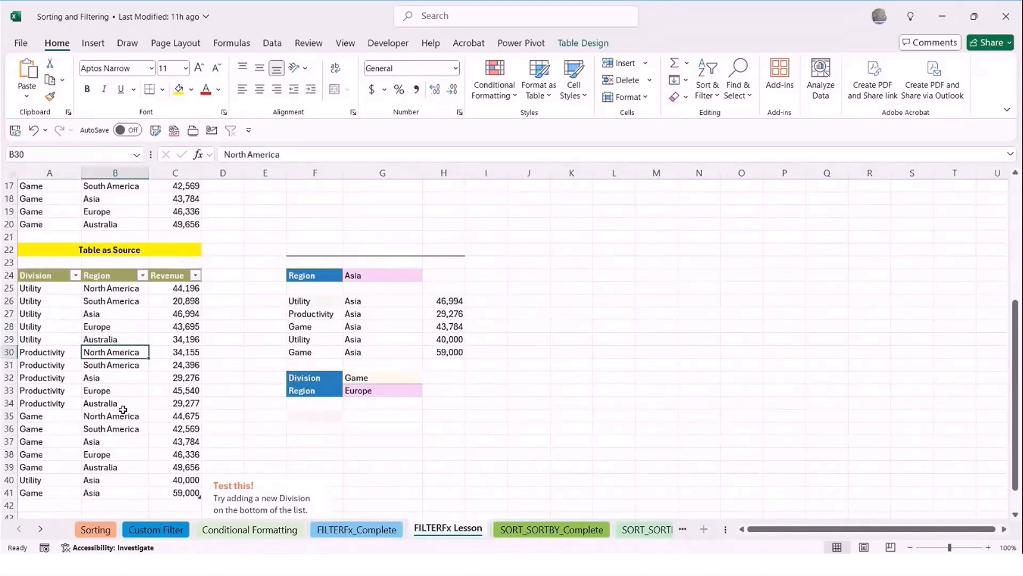
pyautogui.scroll(2, 123, 409)
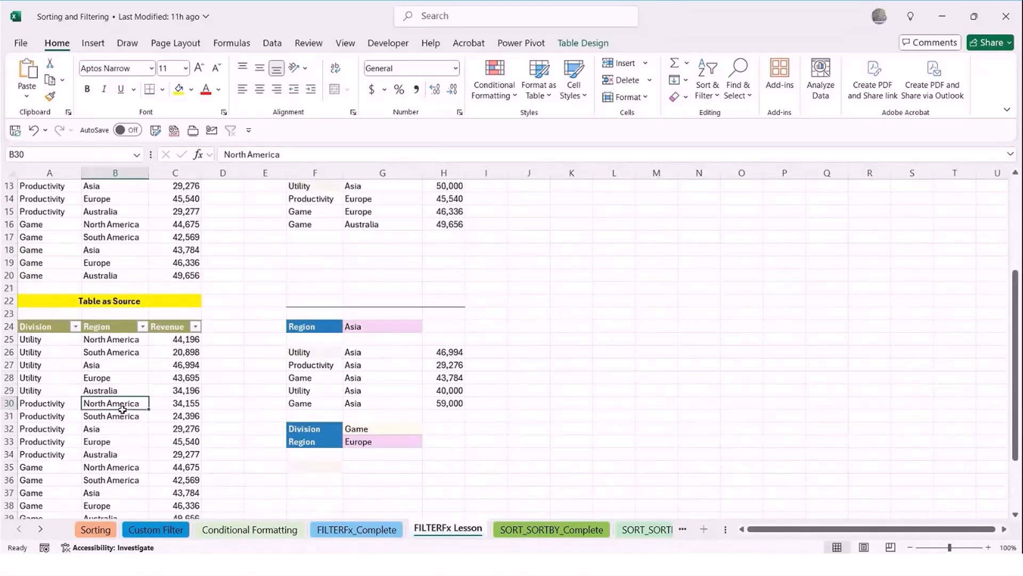
pyautogui.scroll(-2, 122, 410)
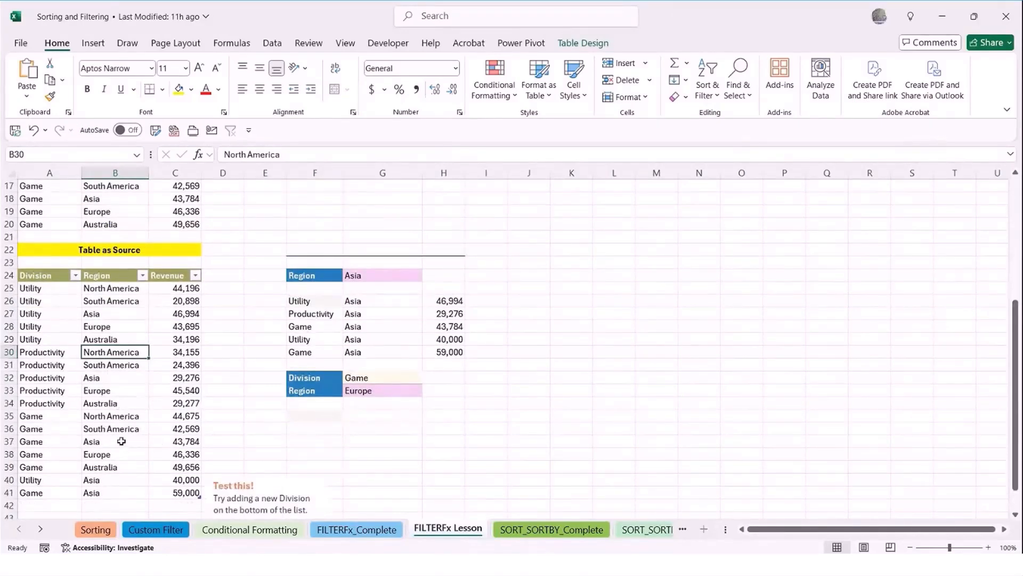
pyautogui.click(324, 304)
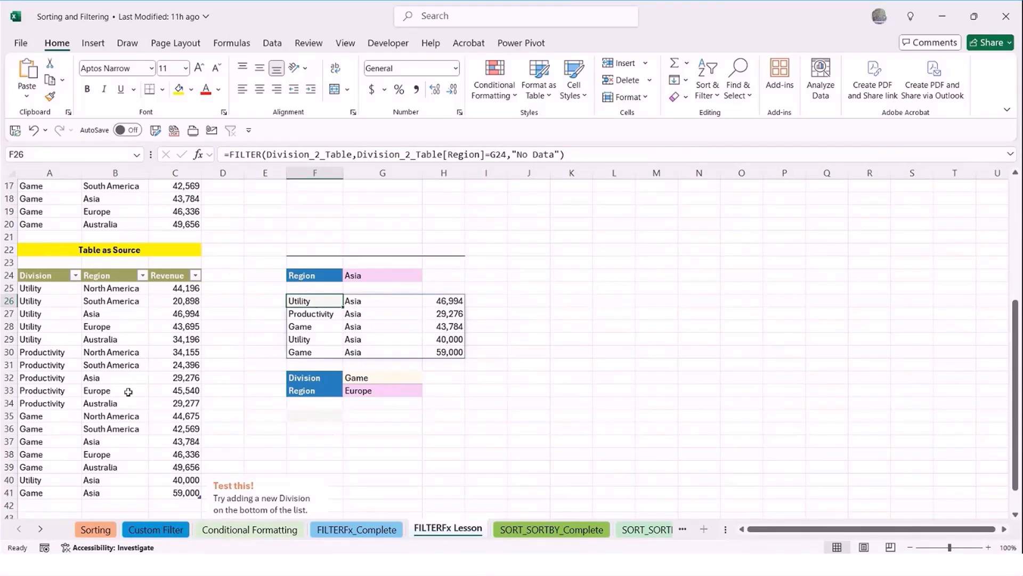
pyautogui.click(112, 356)
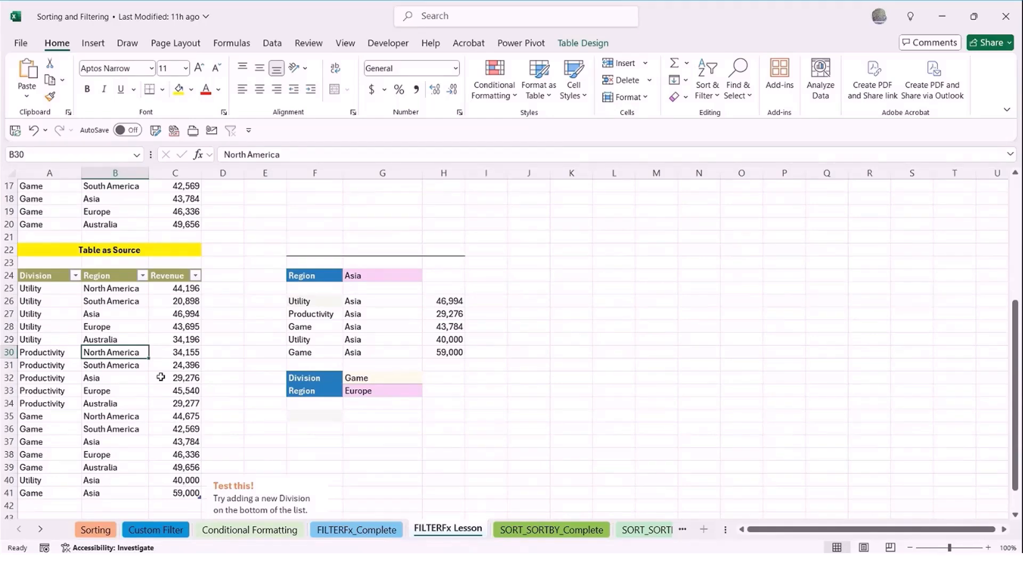
# Open the SORT_SORTBY_Complete sheet and look over the employee list beside its sorted copy
pyautogui.click(529, 530)
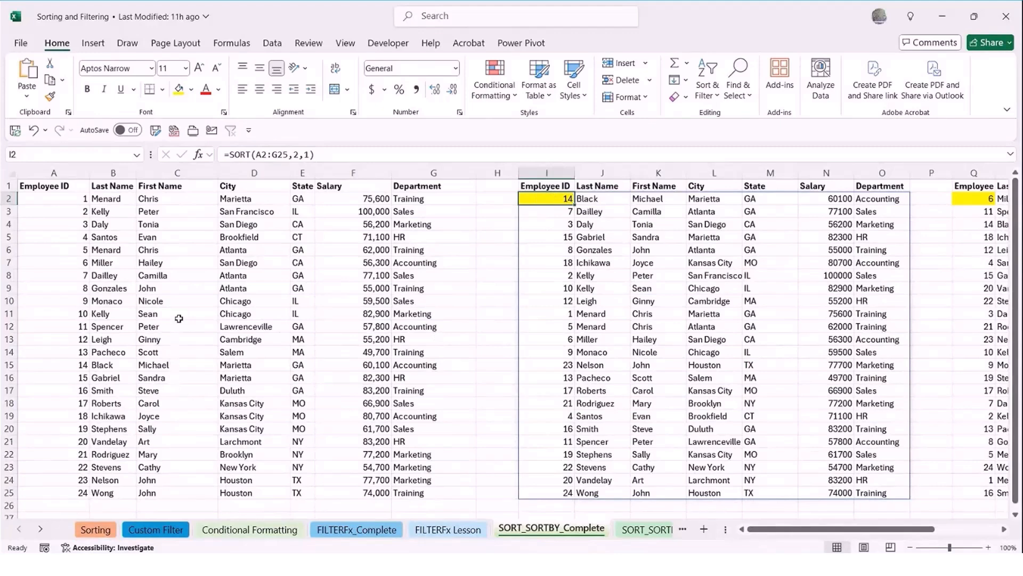
pyautogui.scroll(-5, 746, 329)
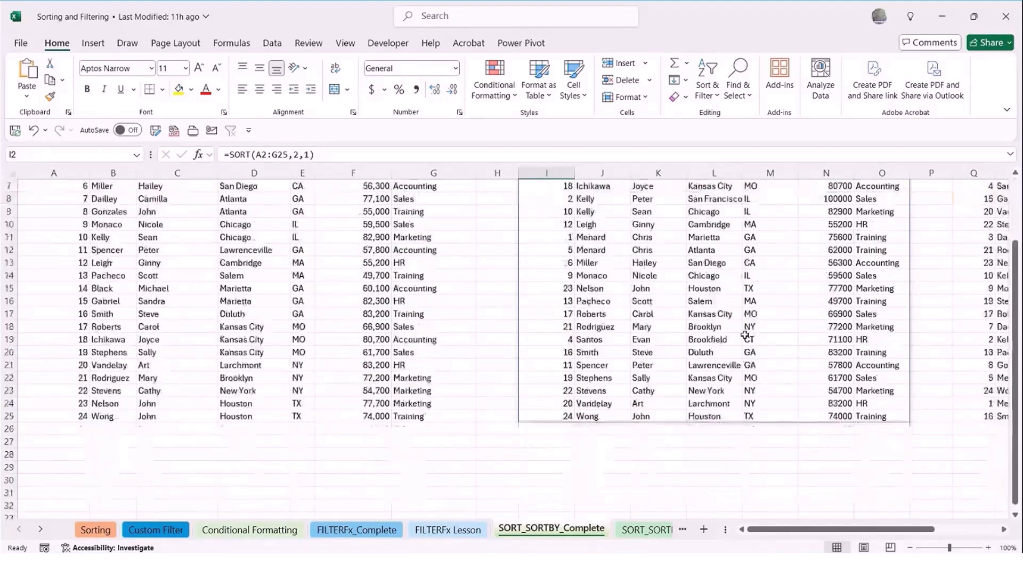
pyautogui.scroll(4, 745, 333)
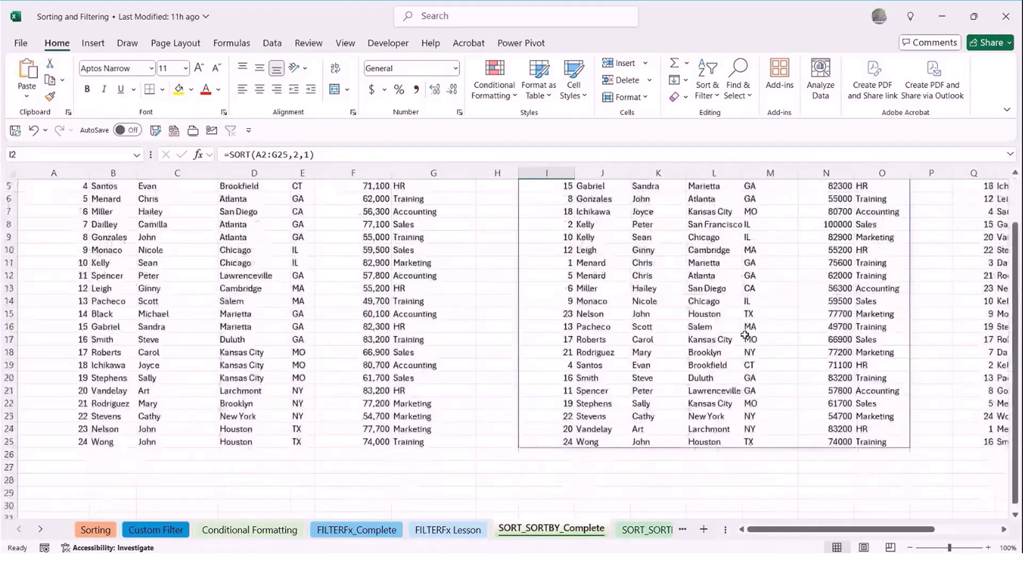
pyautogui.scroll(2, 745, 334)
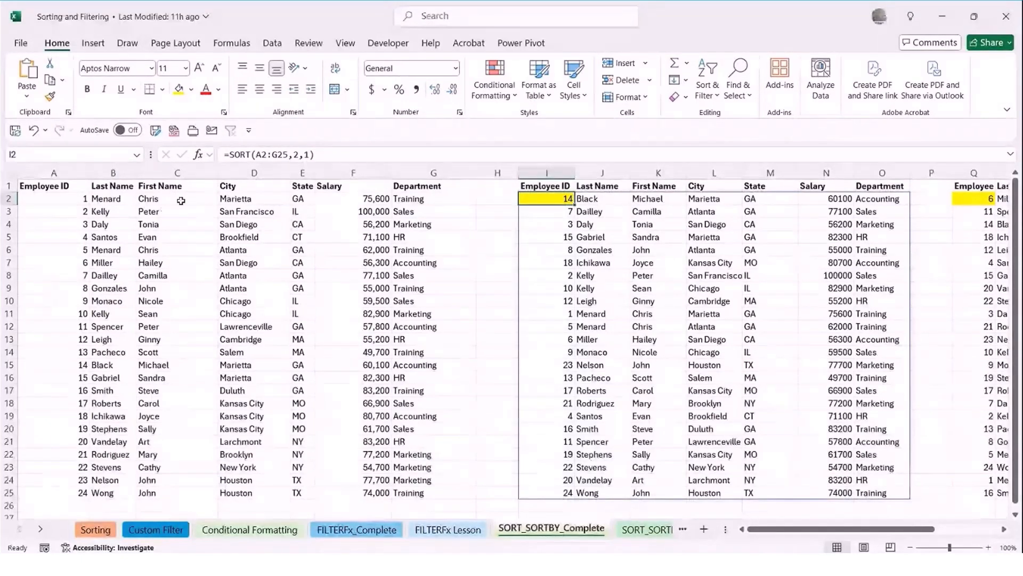
# Replace the last names of employees 1 and 2 in B2 and B3 with surnames beginning with A and B
pyautogui.click(110, 203)
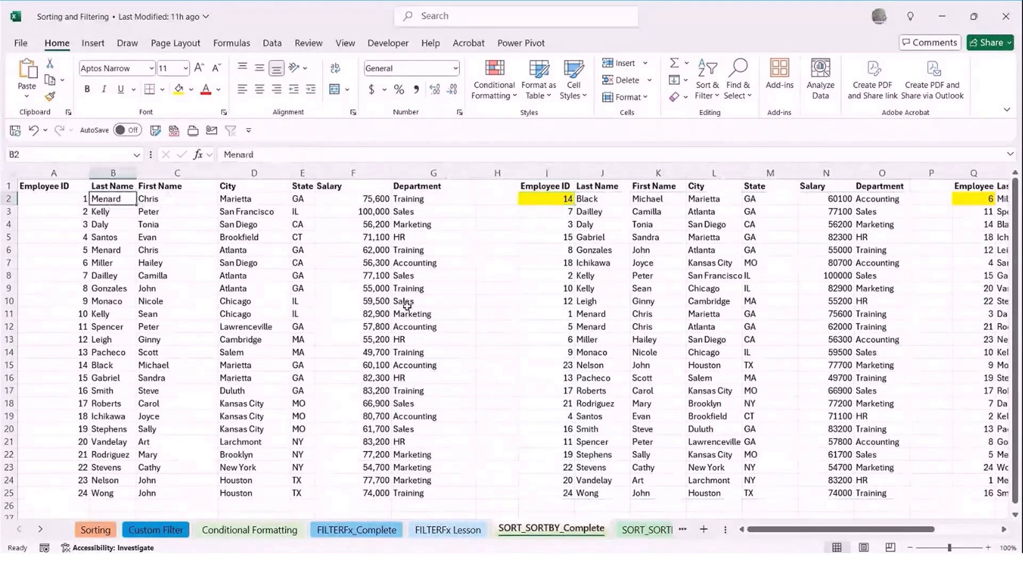
pyautogui.write('Adams')
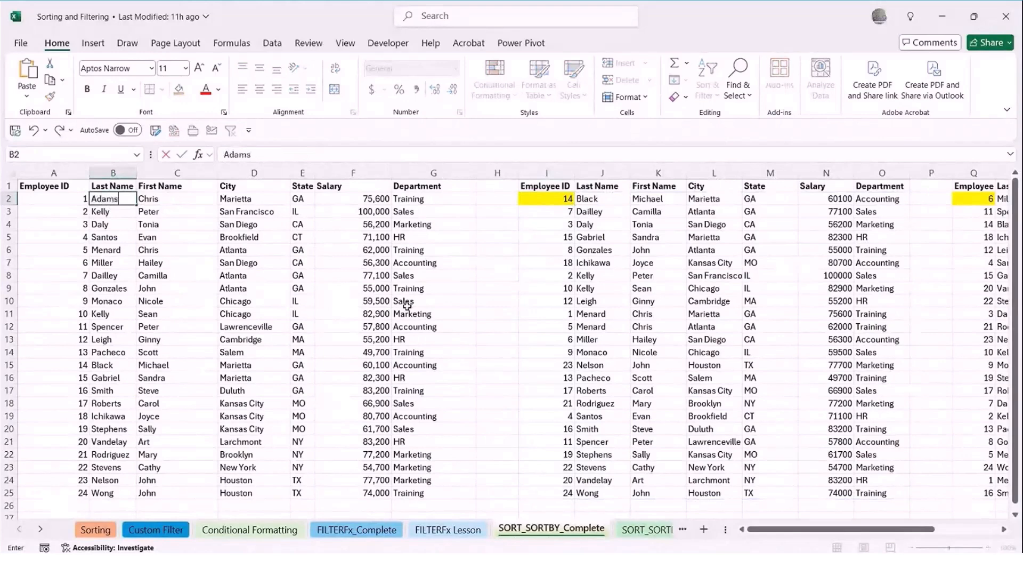
pyautogui.press('Return')
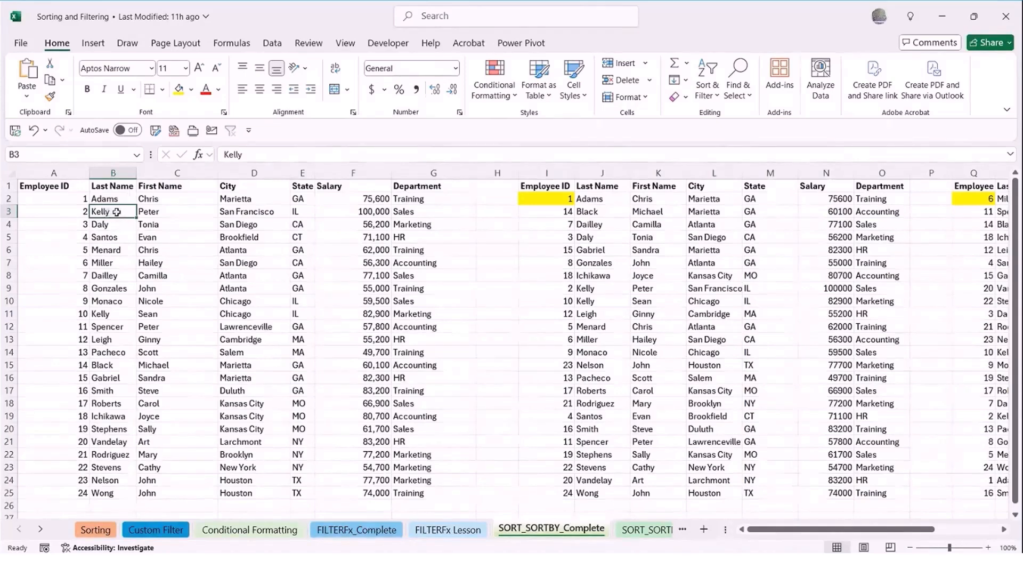
pyautogui.write('Be')
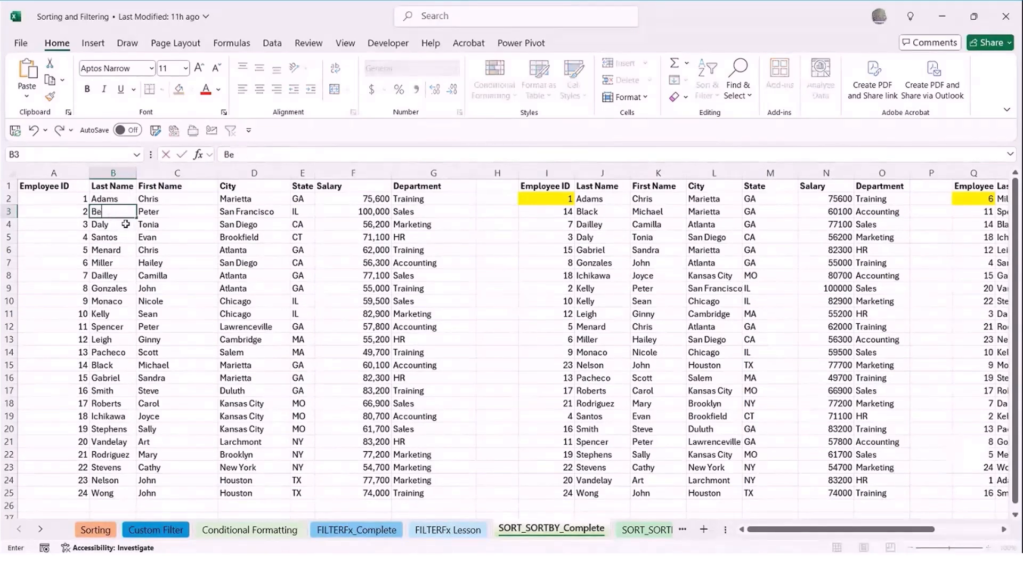
pyautogui.write('ll')
pyautogui.press('Return')
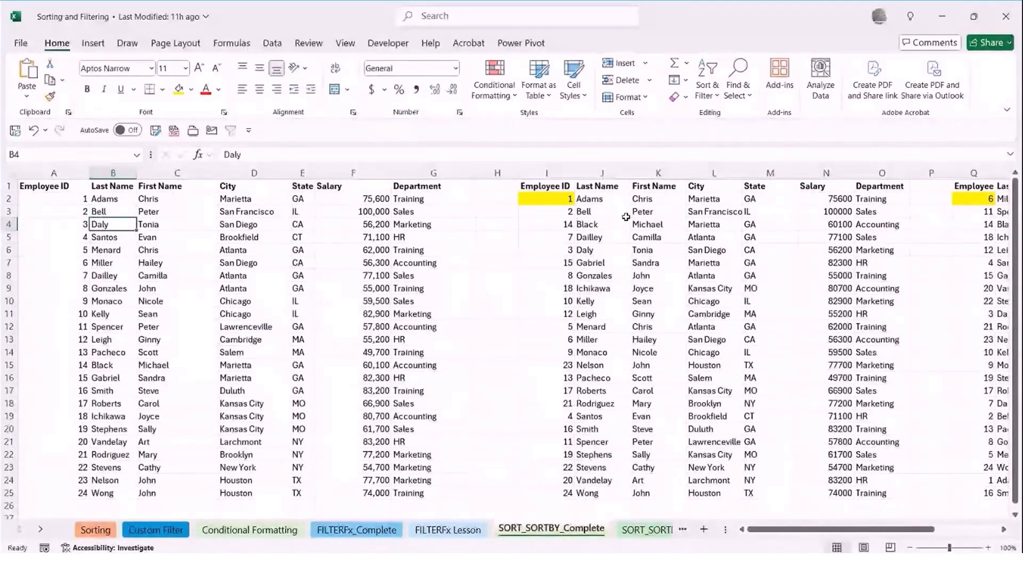
# Examine the array, sort_index and sort_order arguments of the SORT formula in I2
pyautogui.doubleClick(548, 198)
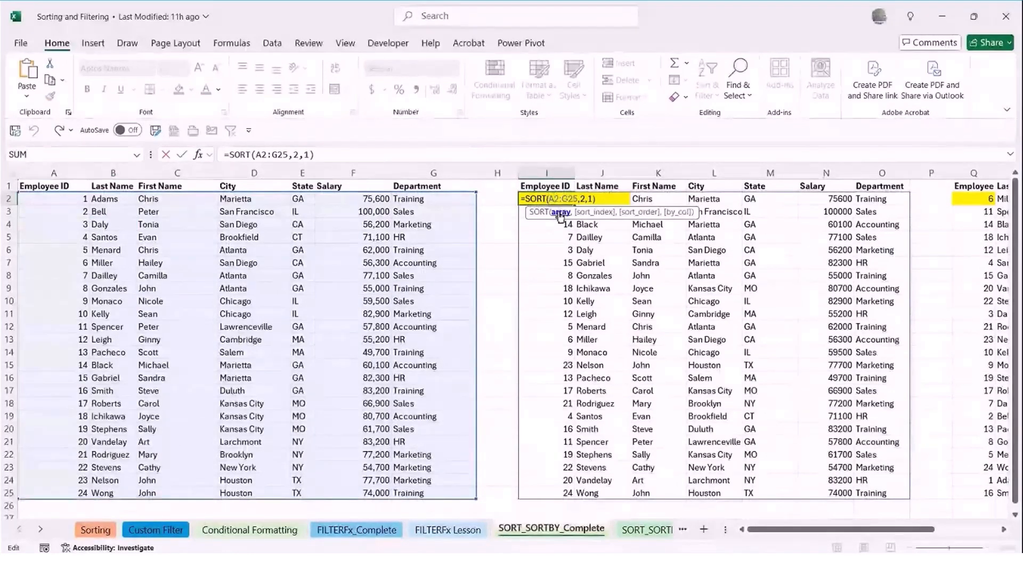
pyautogui.click(560, 213)
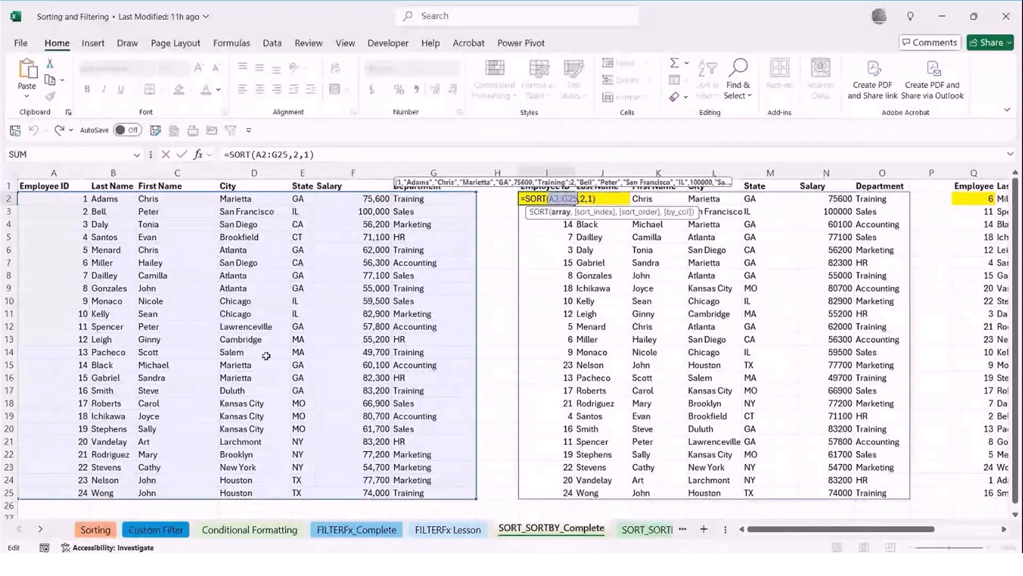
pyautogui.scroll(-1, 266, 356)
pyautogui.scroll(1, 188, 408)
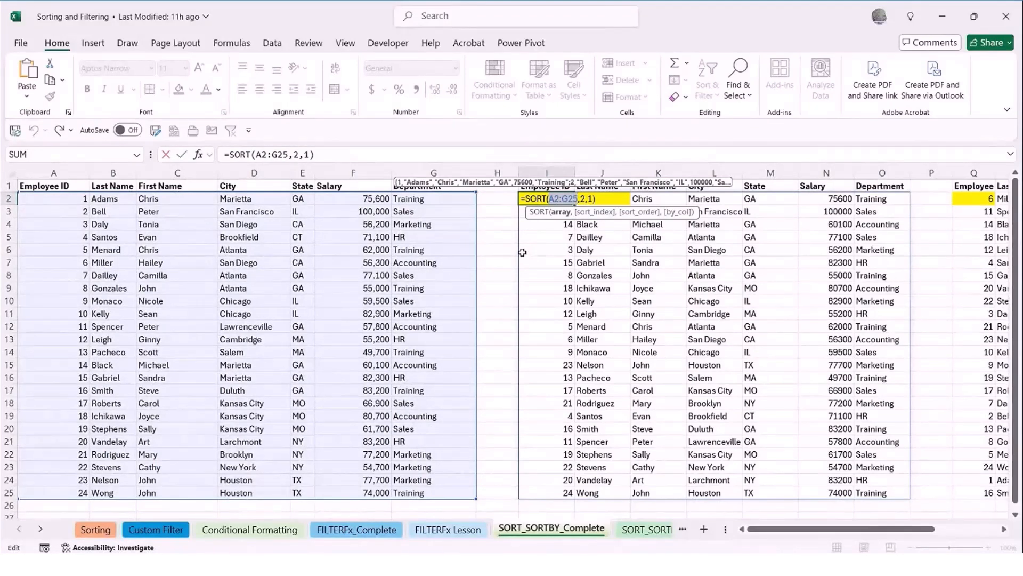
pyautogui.click(593, 212)
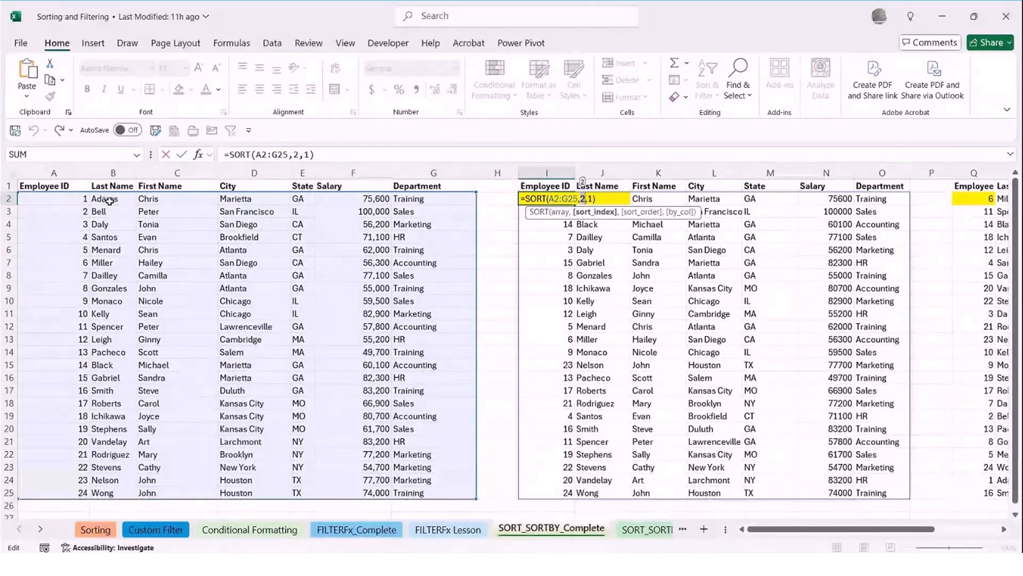
pyautogui.click(642, 212)
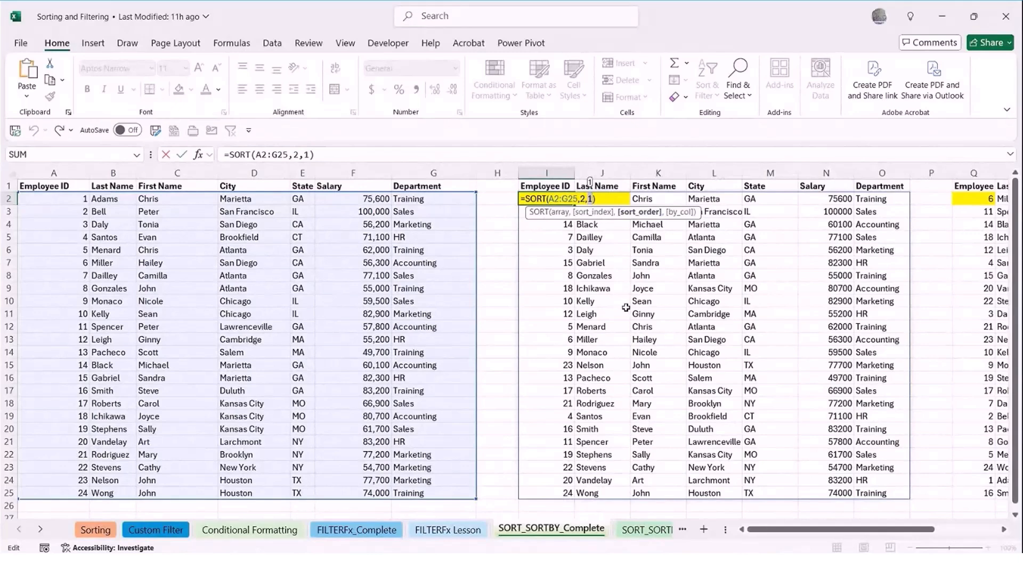
pyautogui.hotkey('ctrl', 'Return')
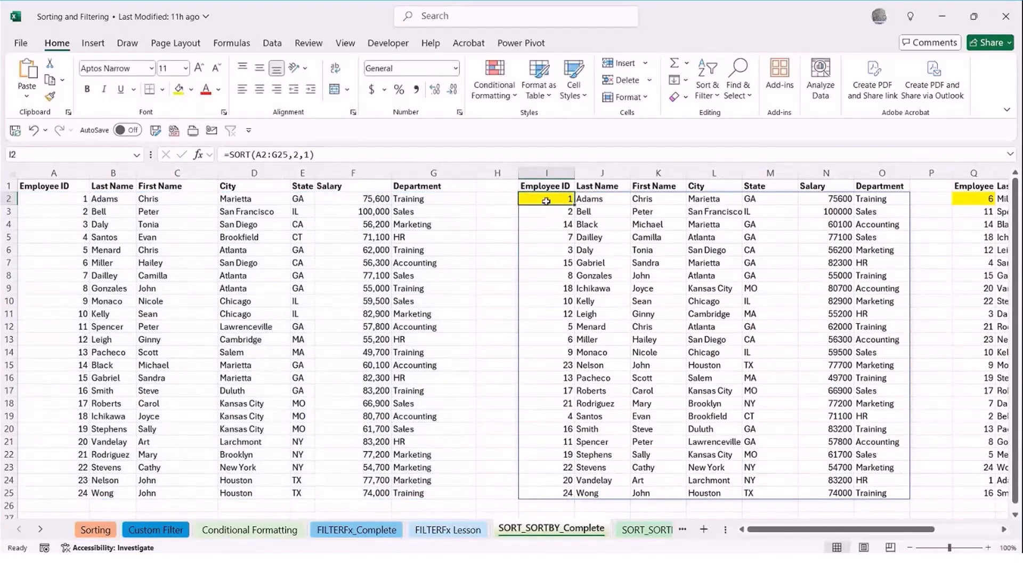
# Replace the formula in I2 with =SORT(A2:G25,2,-1) to sort the employees by last name in descending order
pyautogui.press('Delete')
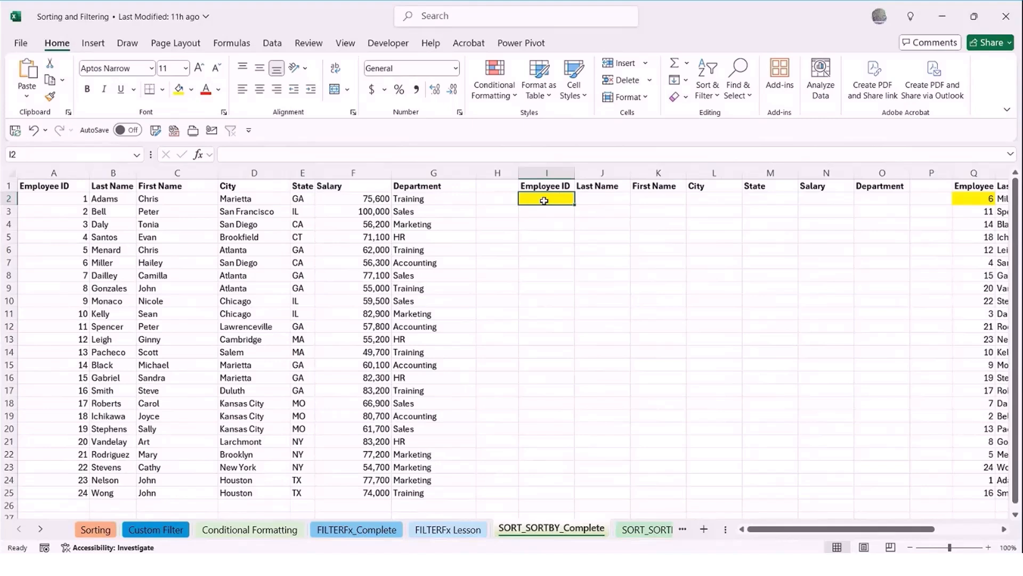
pyautogui.write('=sor')
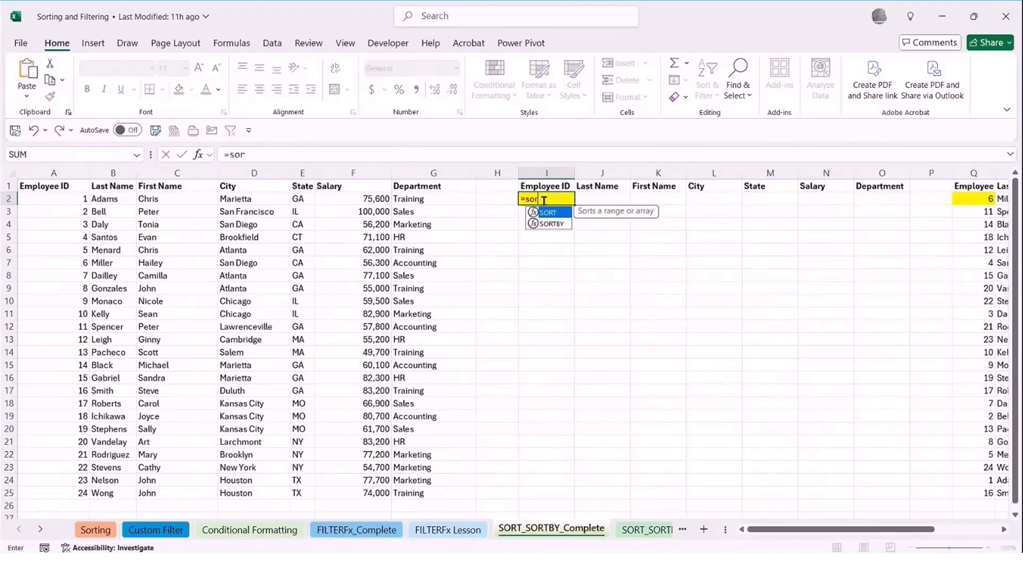
pyautogui.press('Tab')
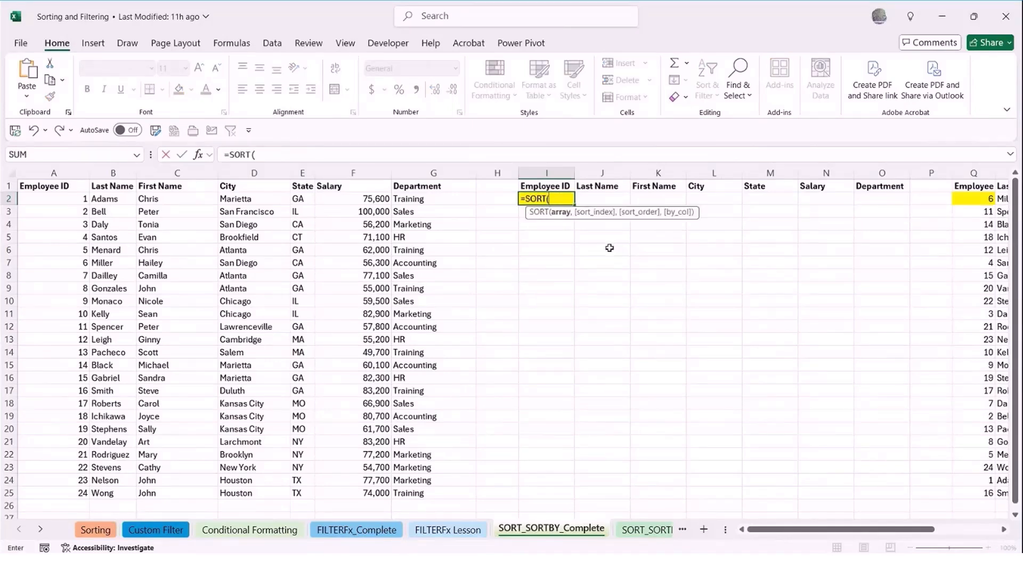
pyautogui.moveTo(58, 202); pyautogui.dragTo(400, 494)
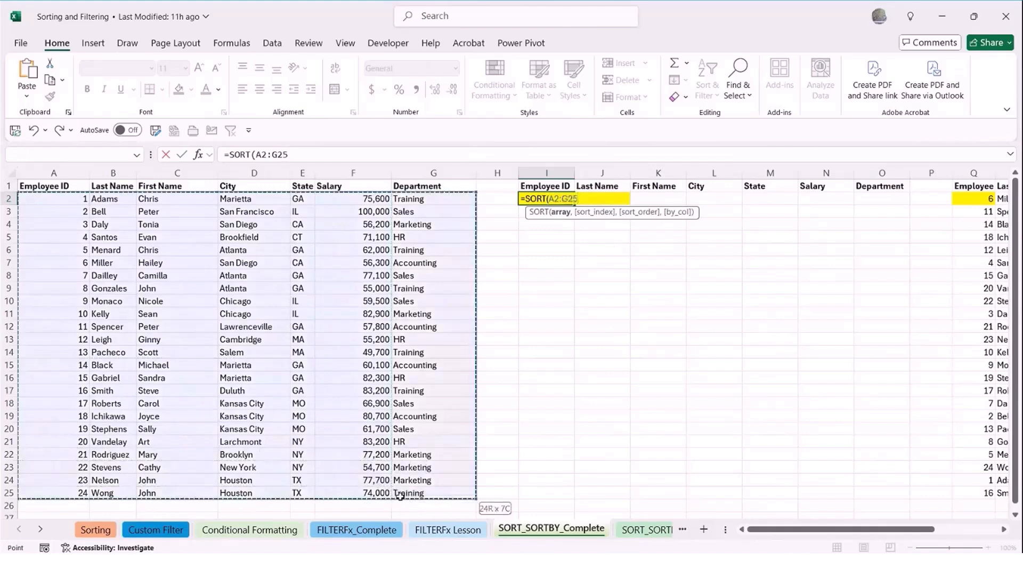
pyautogui.write(',')
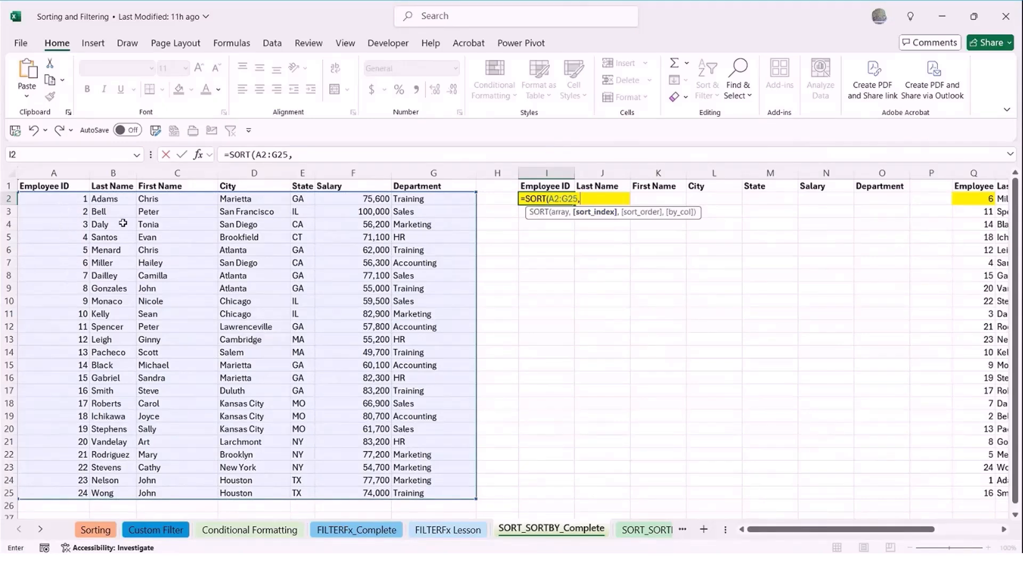
pyautogui.write('2,')
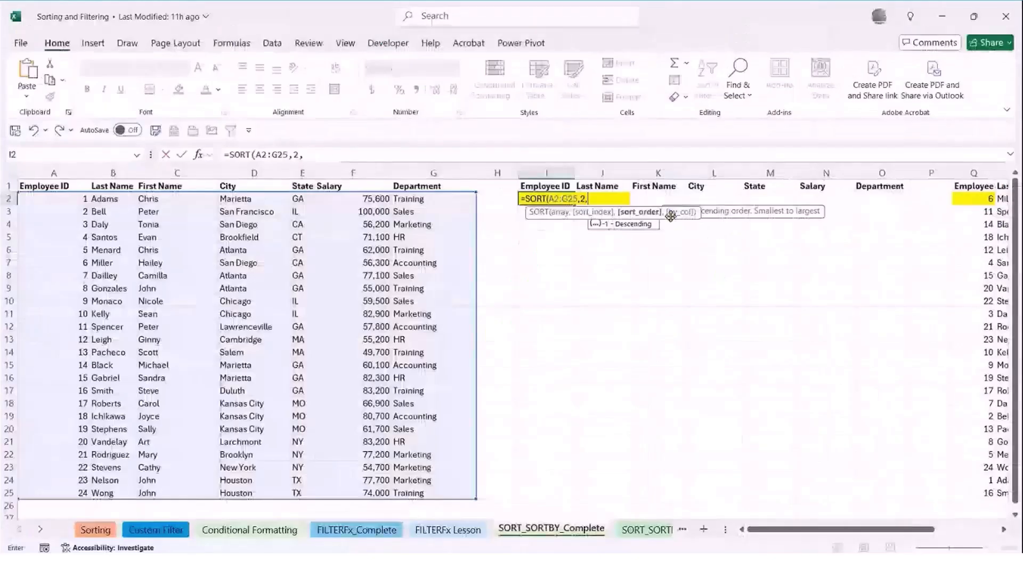
pyautogui.write('-')
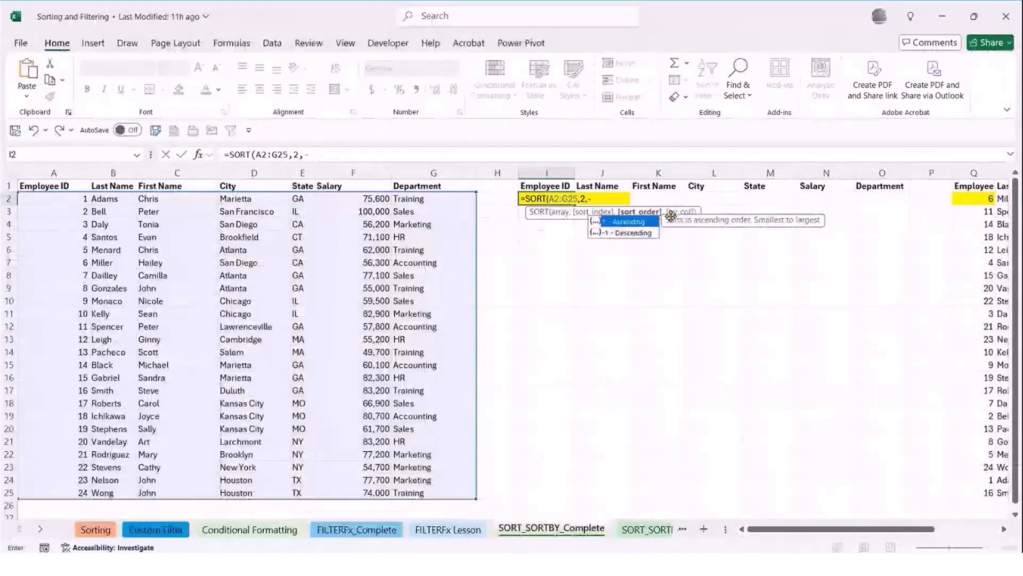
pyautogui.write('1')
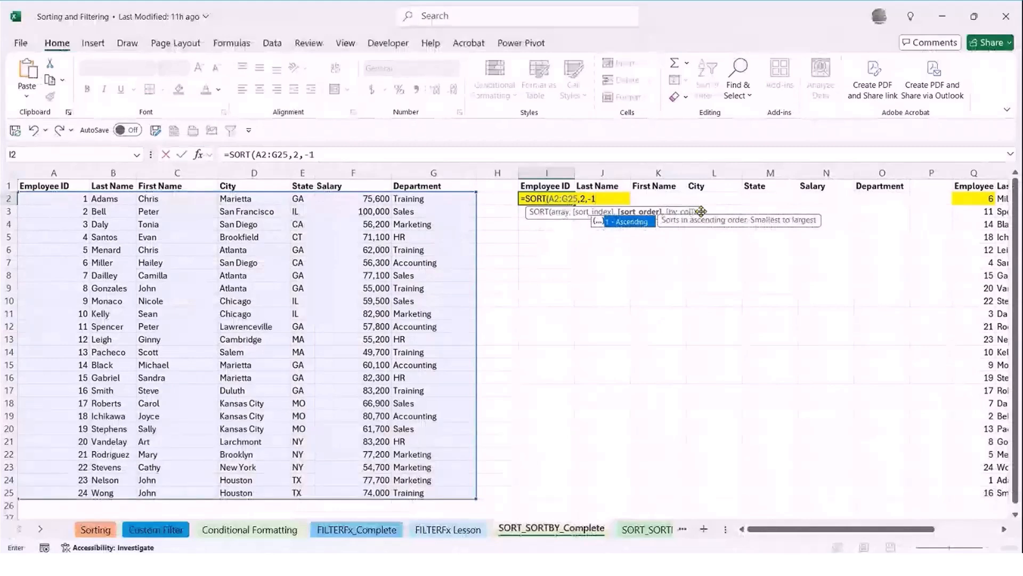
pyautogui.press('Return')
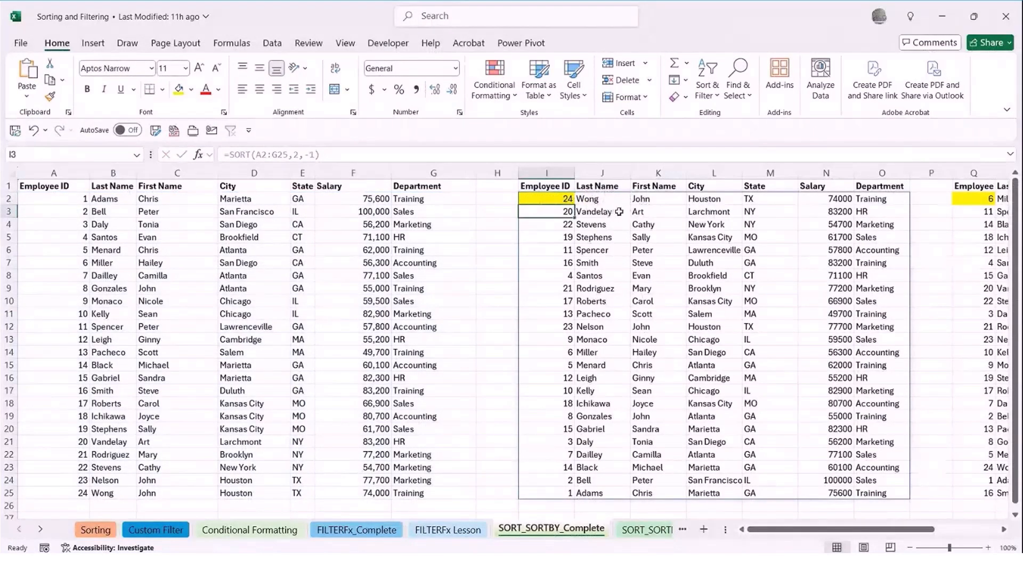
pyautogui.scroll(-1, 607, 311)
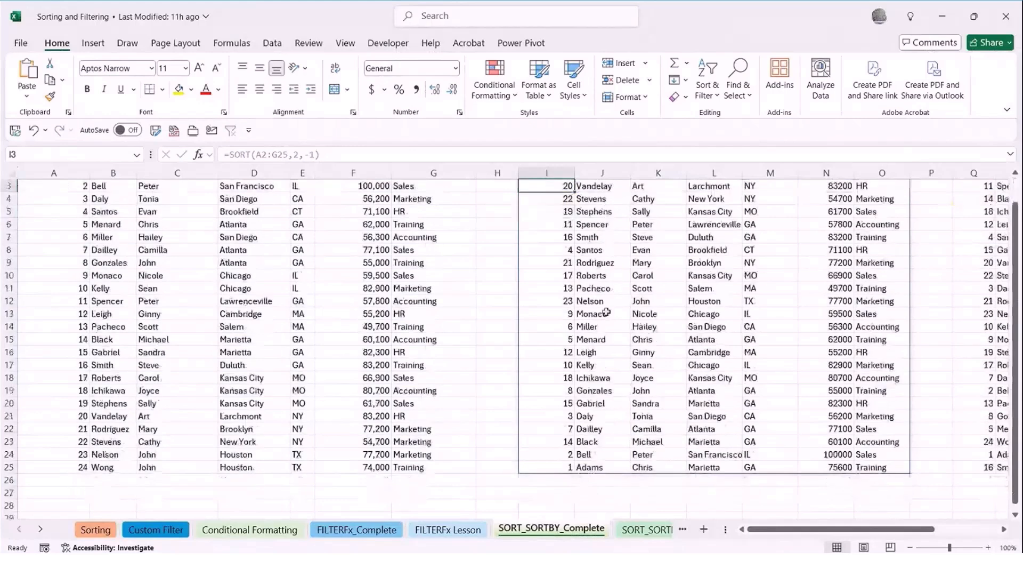
pyautogui.scroll(1, 606, 312)
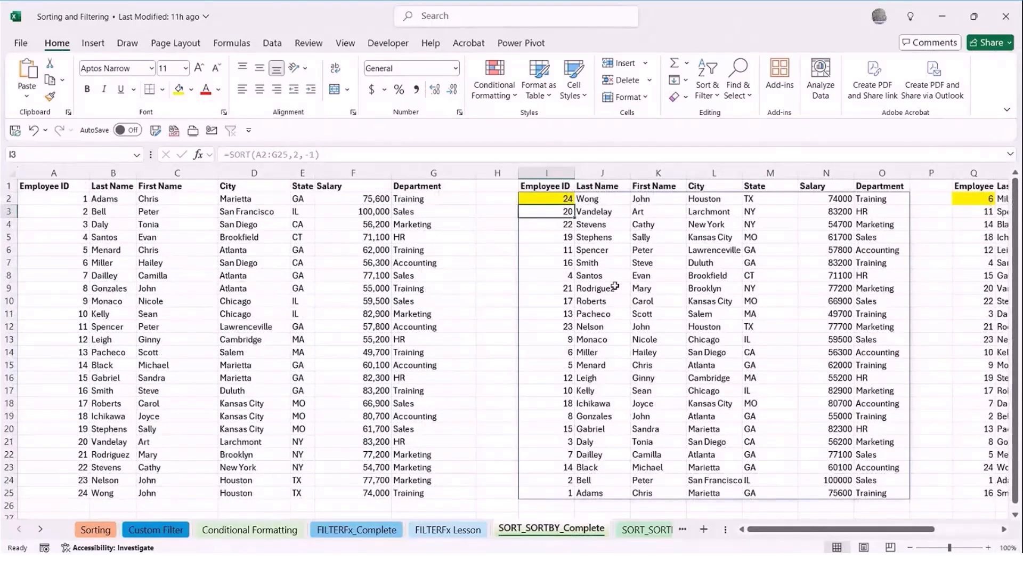
# Replace employee 1's last name in B2 with a surname beginning with Z
pyautogui.click(96, 199)
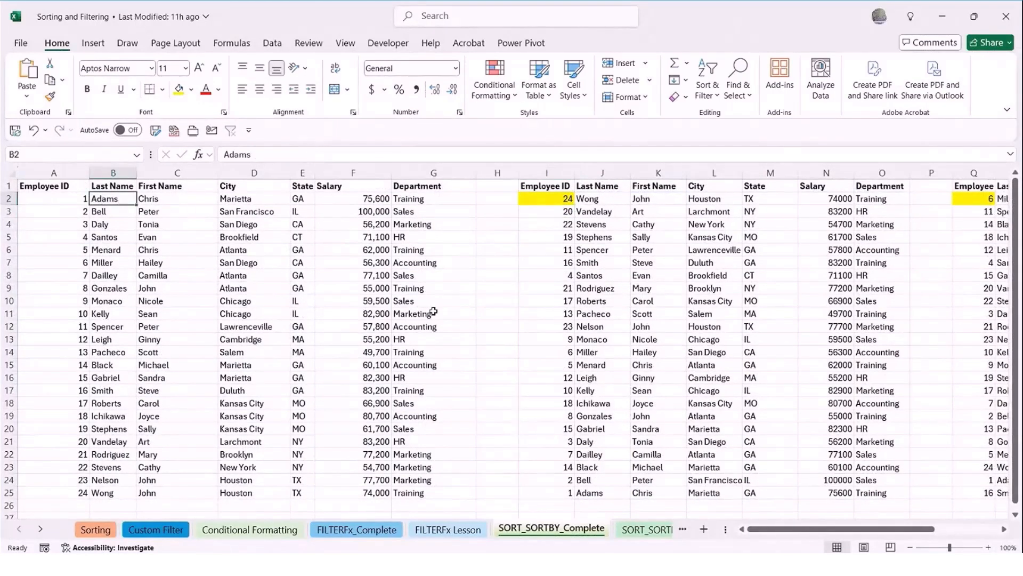
pyautogui.write('Z')
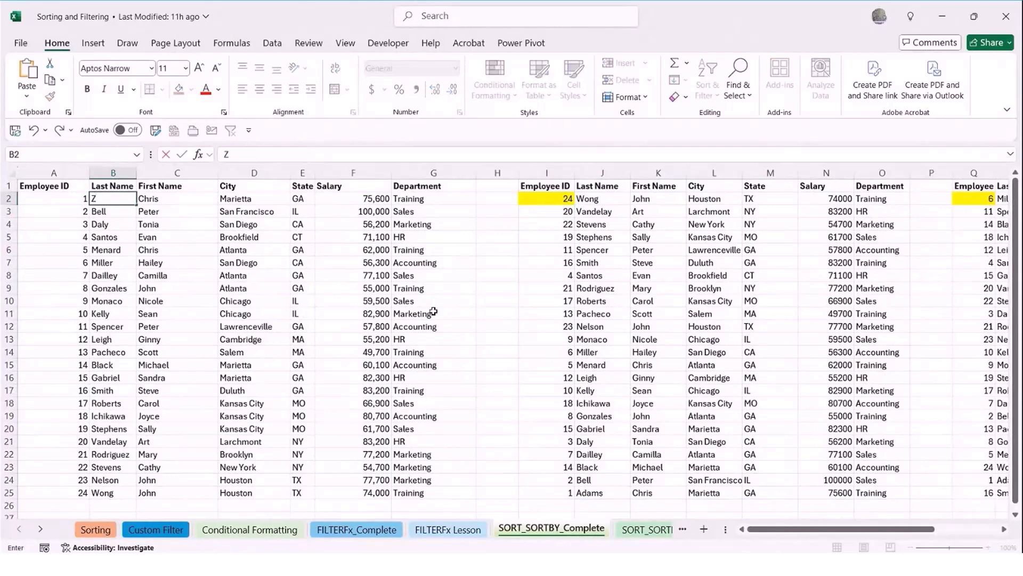
pyautogui.write('illow')
pyautogui.press('Return')
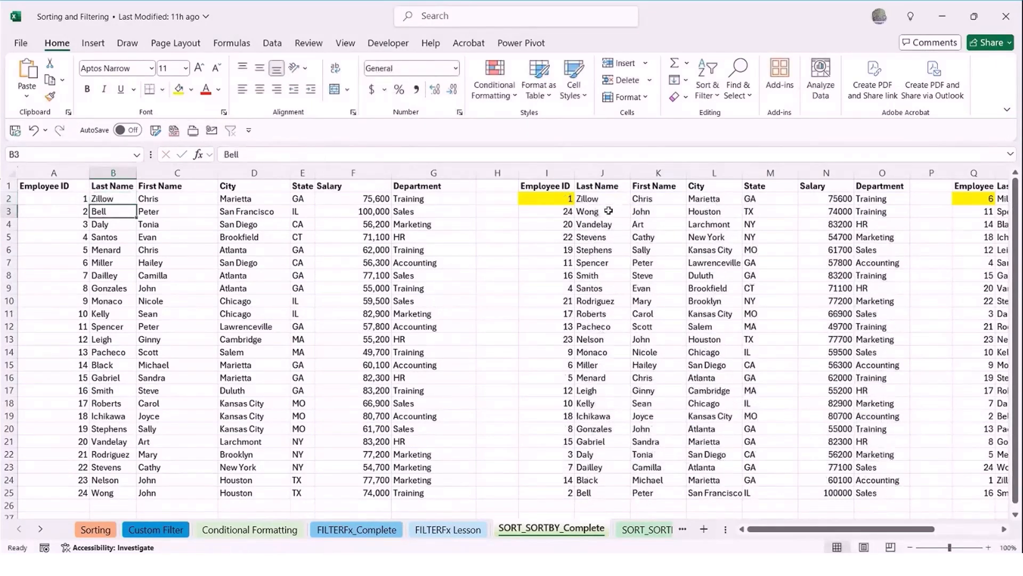
# On the SORT_SORTBY sheet, enter =SORT(A2:G25,6,1) in I2 to sort the employees by salary in ascending order
pyautogui.click(649, 529)
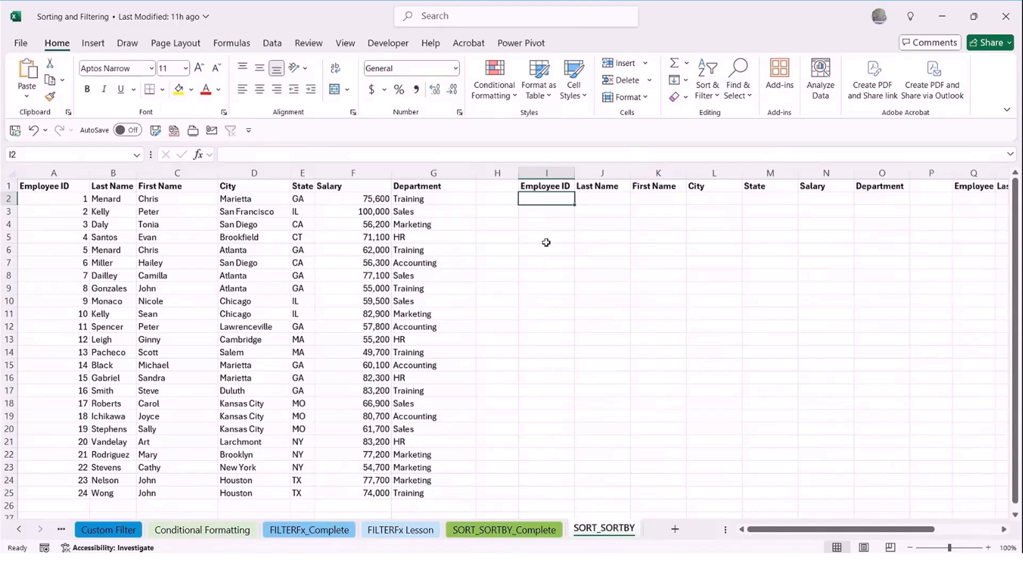
pyautogui.write('=sort')
pyautogui.press('Tab')
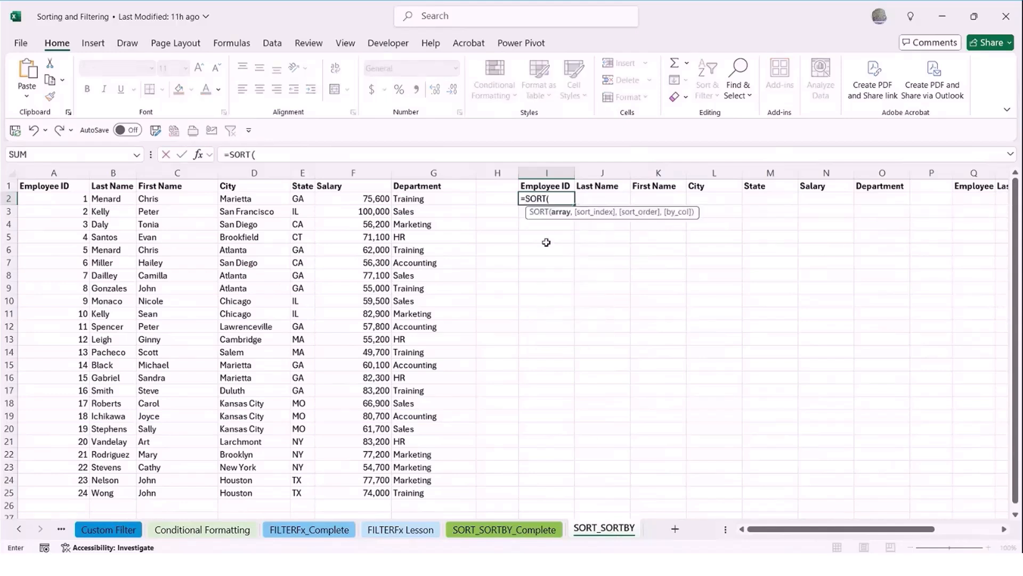
pyautogui.moveTo(63, 206); pyautogui.dragTo(406, 489)
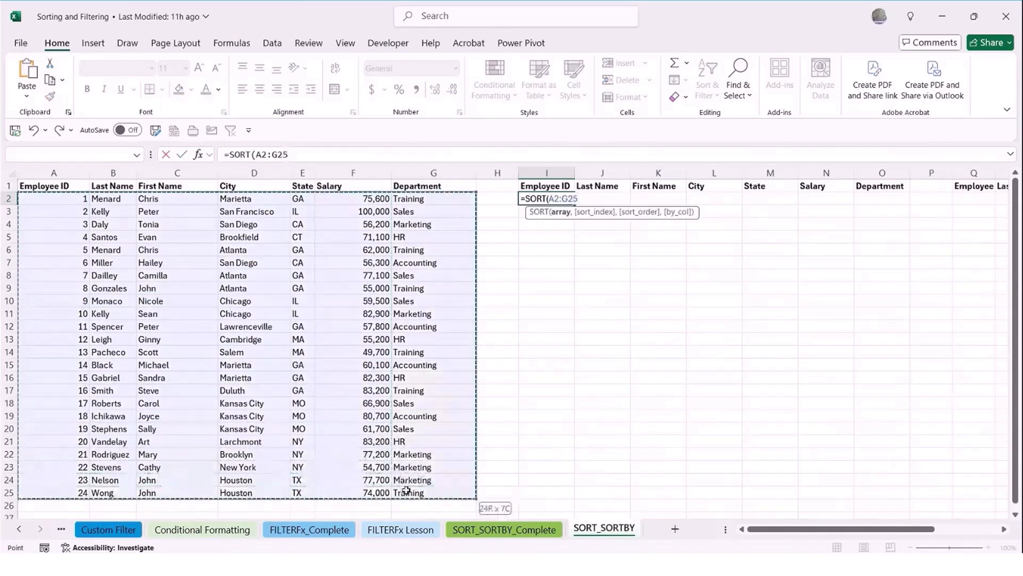
pyautogui.write('.7')
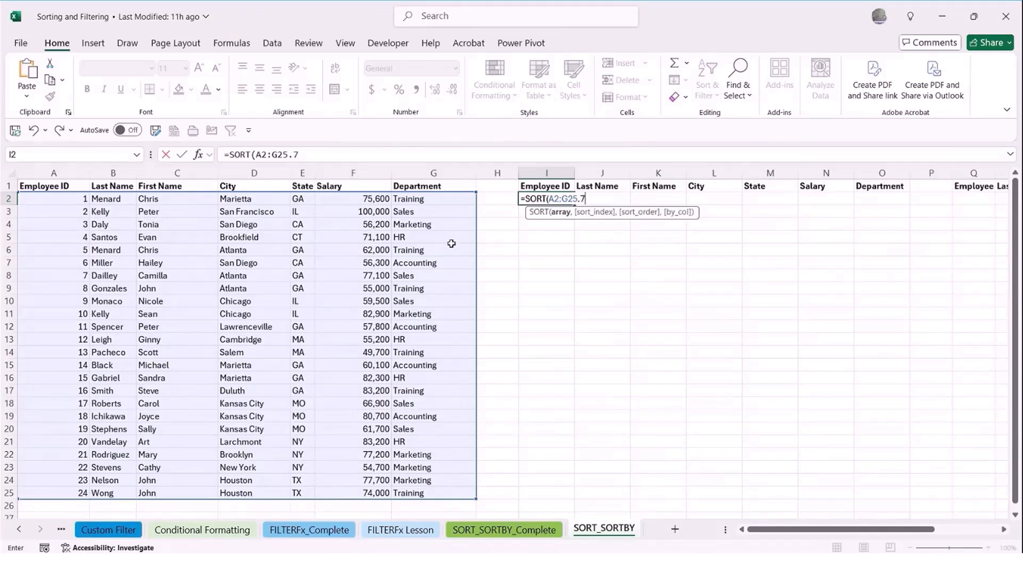
pyautogui.write(',1')
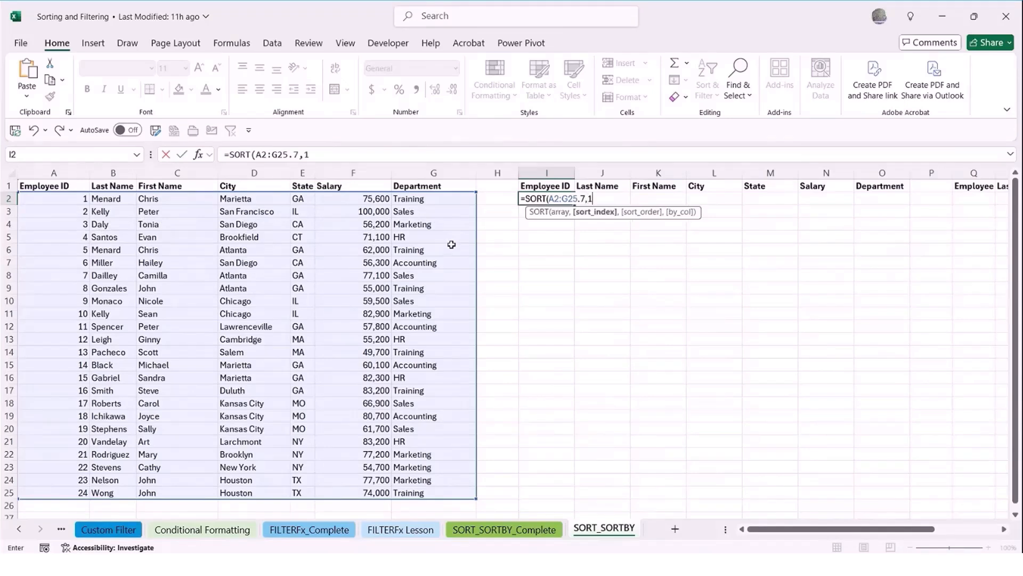
pyautogui.write(')')
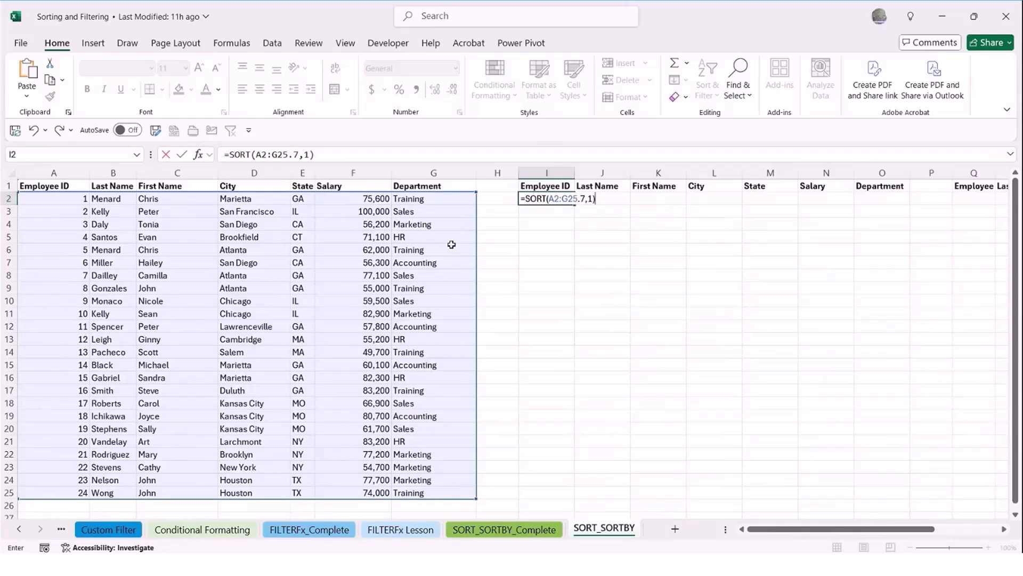
pyautogui.press('Return')
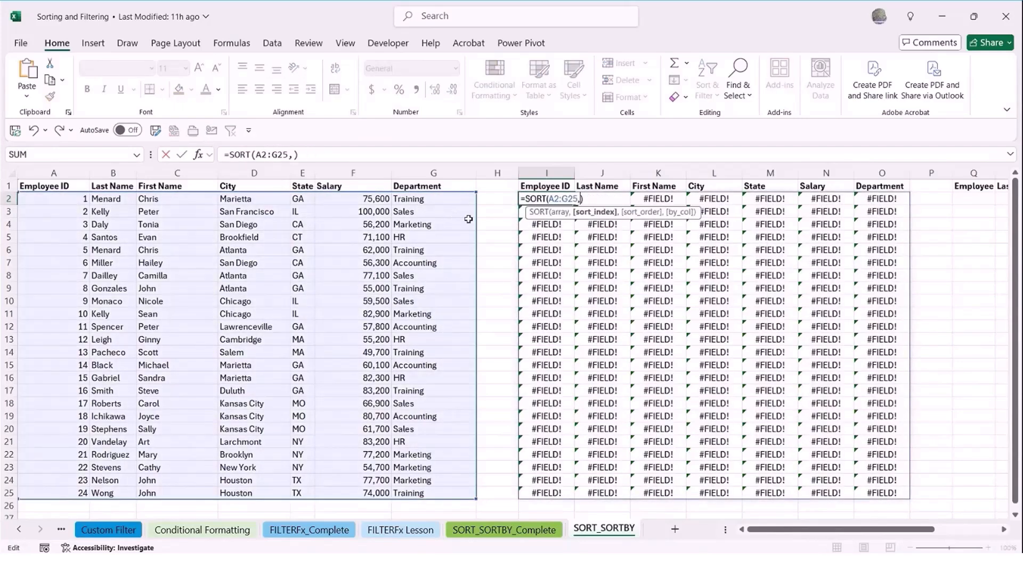
pyautogui.write('6,1')
pyautogui.press('Return')
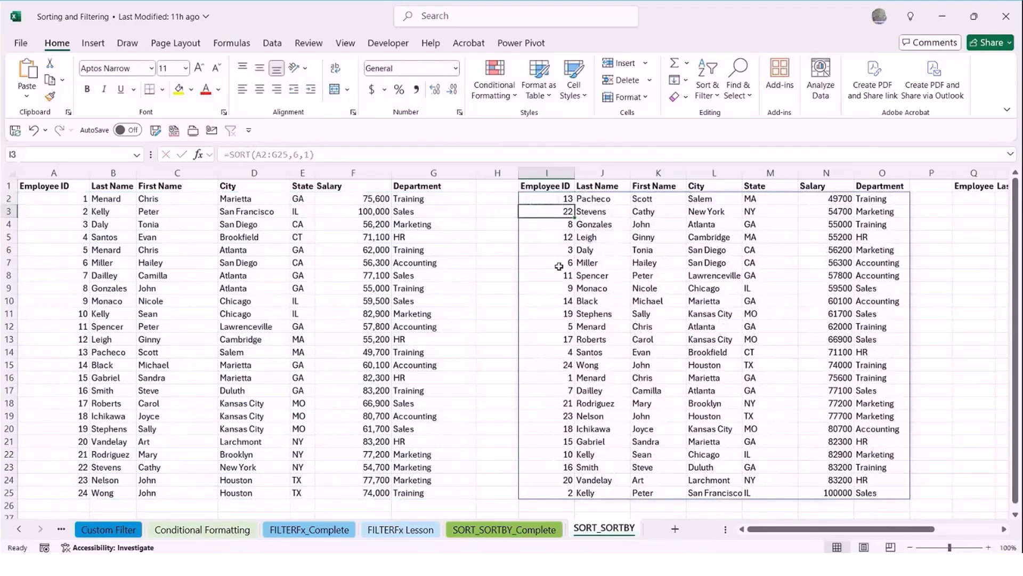
# Look over the sorted Salary column and set employee 6's salary in F7 to 120,000
pyautogui.click(830, 202)
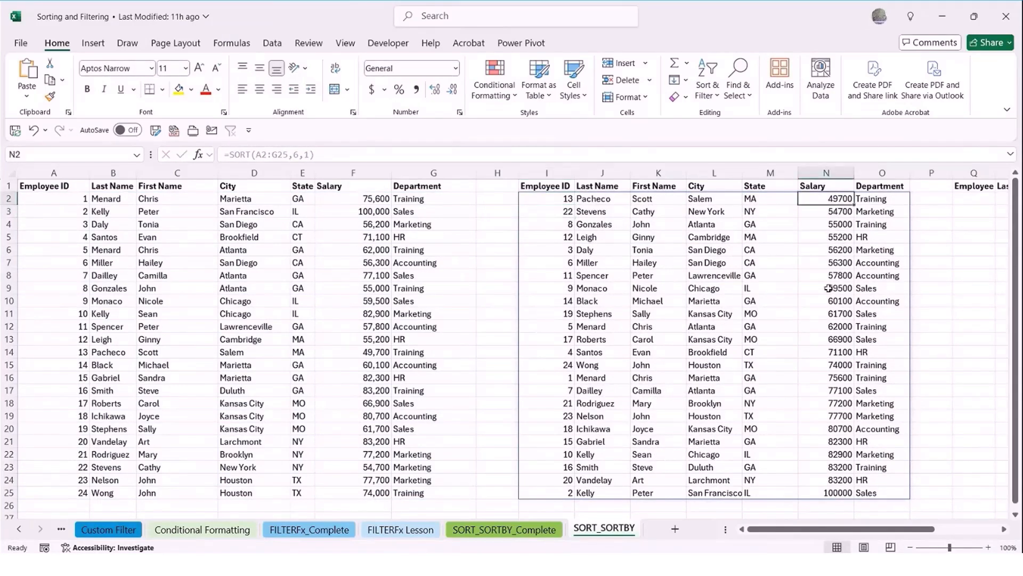
pyautogui.scroll(-2, 840, 392)
pyautogui.scroll(2, 840, 392)
pyautogui.click(367, 266)
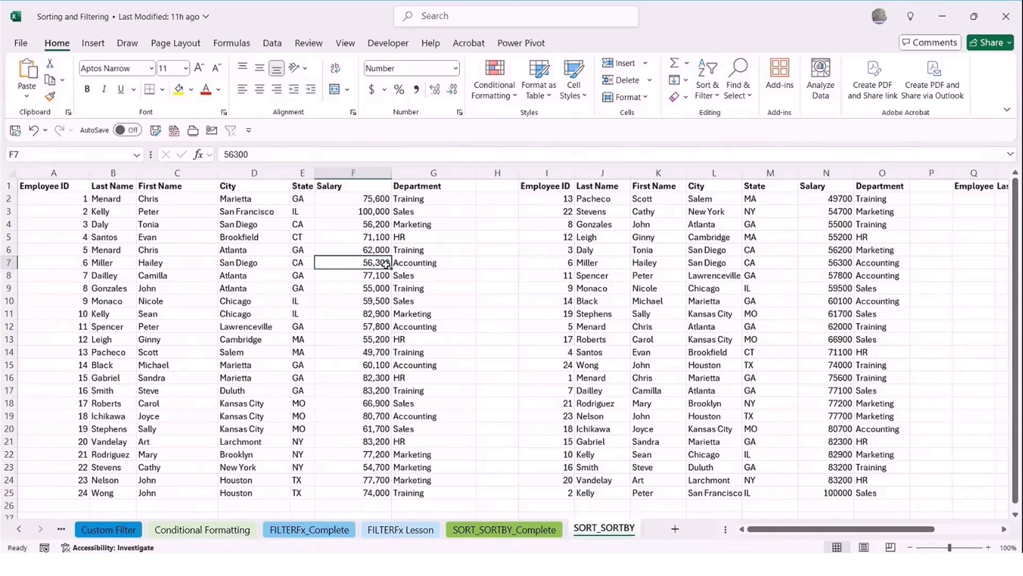
pyautogui.write('120,000')
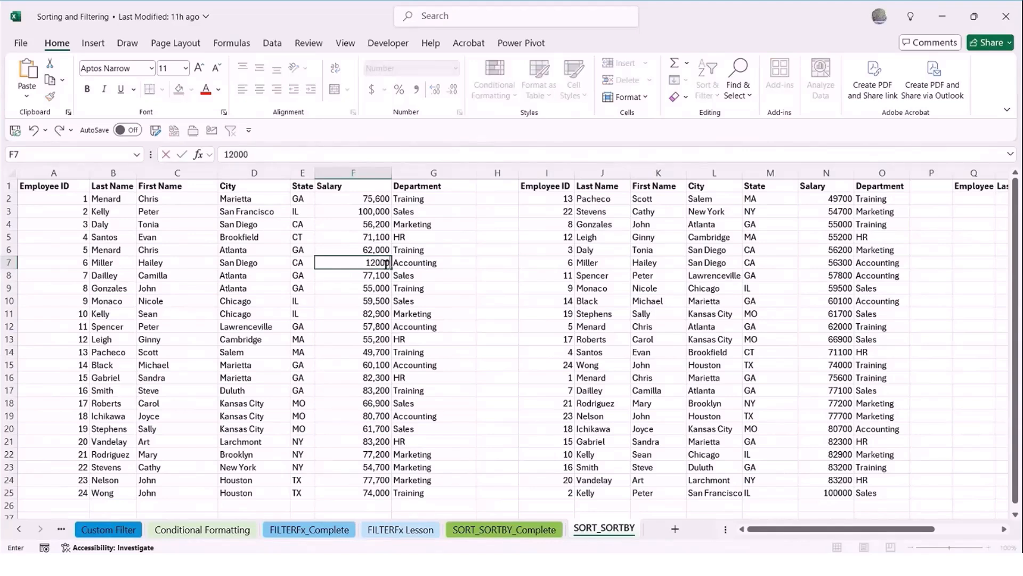
pyautogui.press('Return')
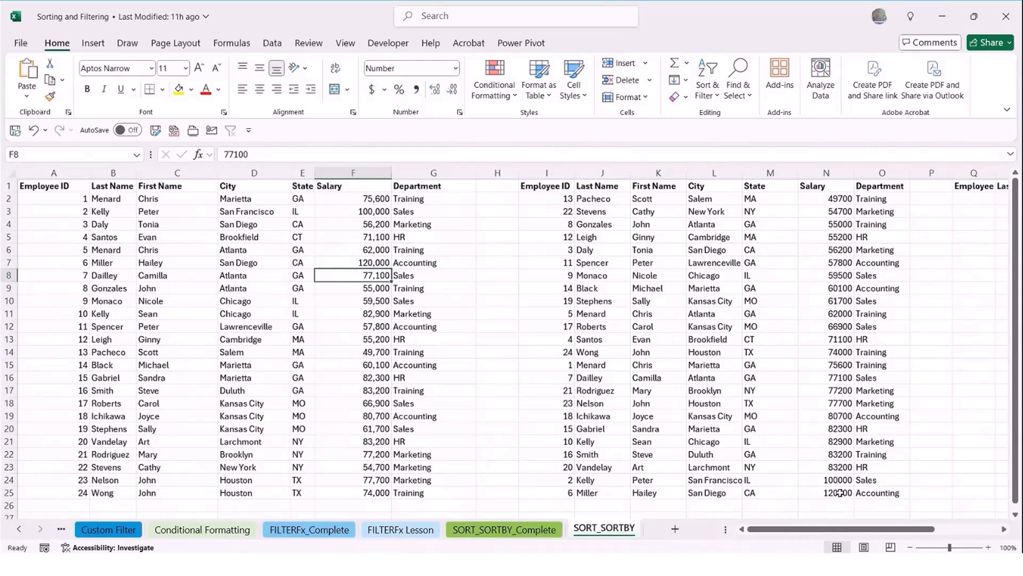
# Change the sort_order argument of the SORT formula in I2 to -1 for descending salaries
pyautogui.click(552, 203)
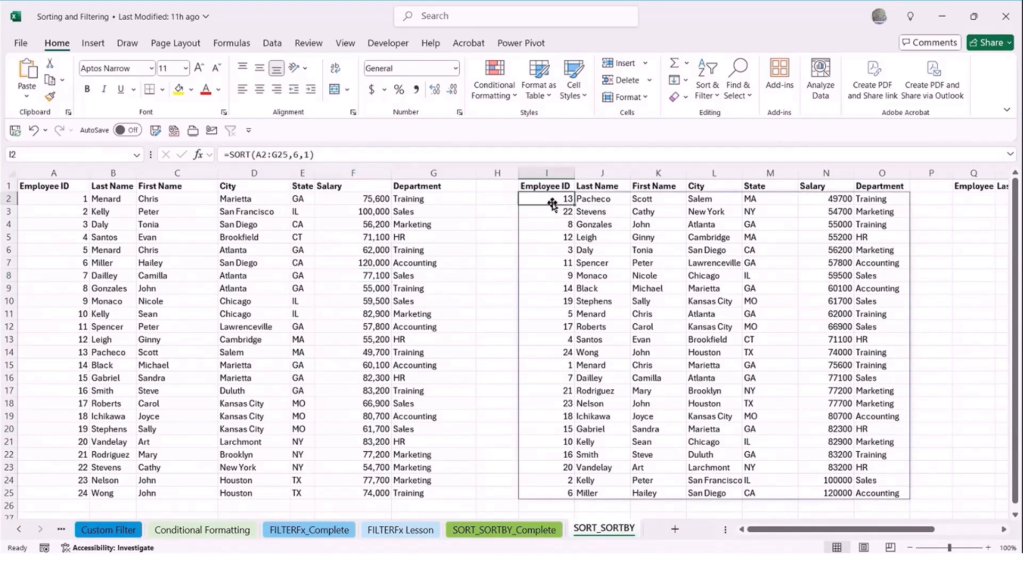
pyautogui.hotkey('ctrl', 'Down')
pyautogui.click(552, 203)
pyautogui.doubleClick(552, 203)
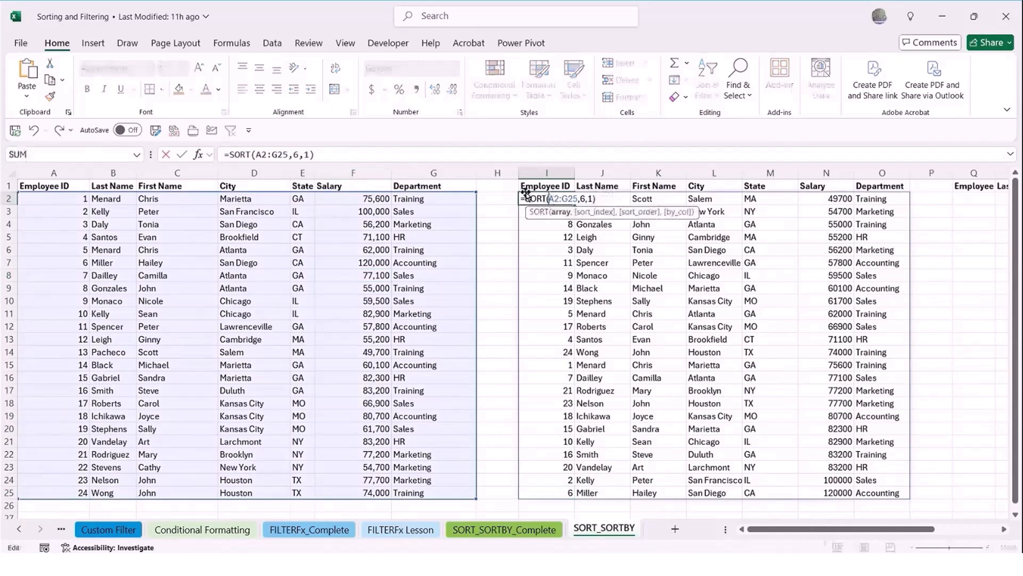
pyautogui.click(590, 198)
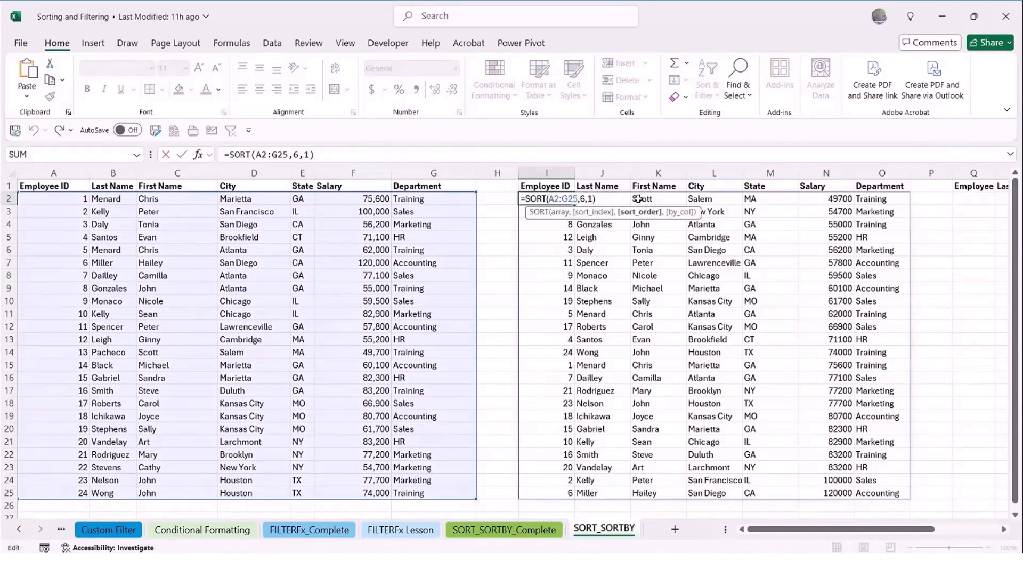
pyautogui.write('-')
pyautogui.press('Return')
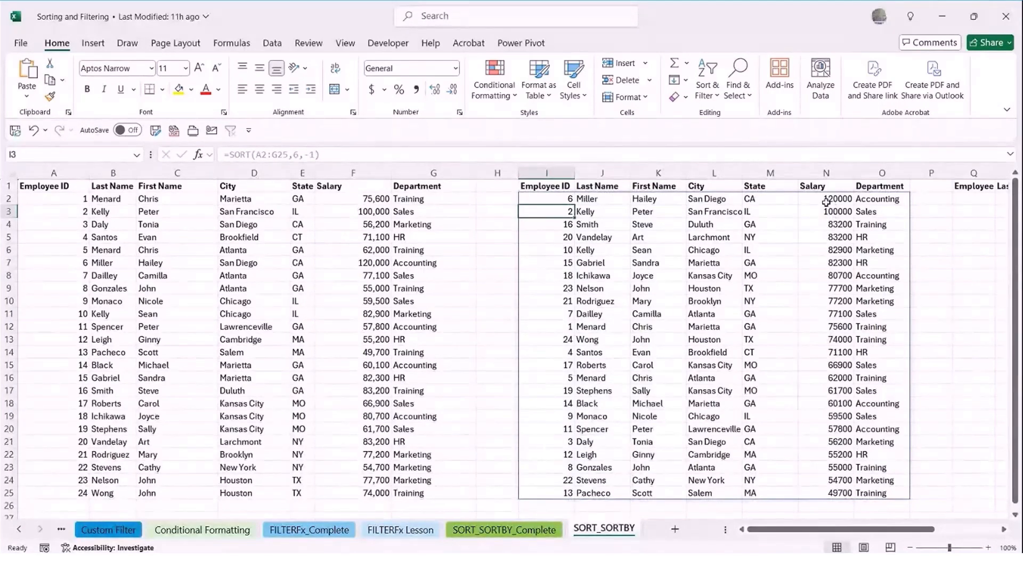
# Format the sorted salaries in N2:N25 as accounting dollar amounts with thousands separators and no decimal places
pyautogui.moveTo(826, 202); pyautogui.dragTo(836, 491)
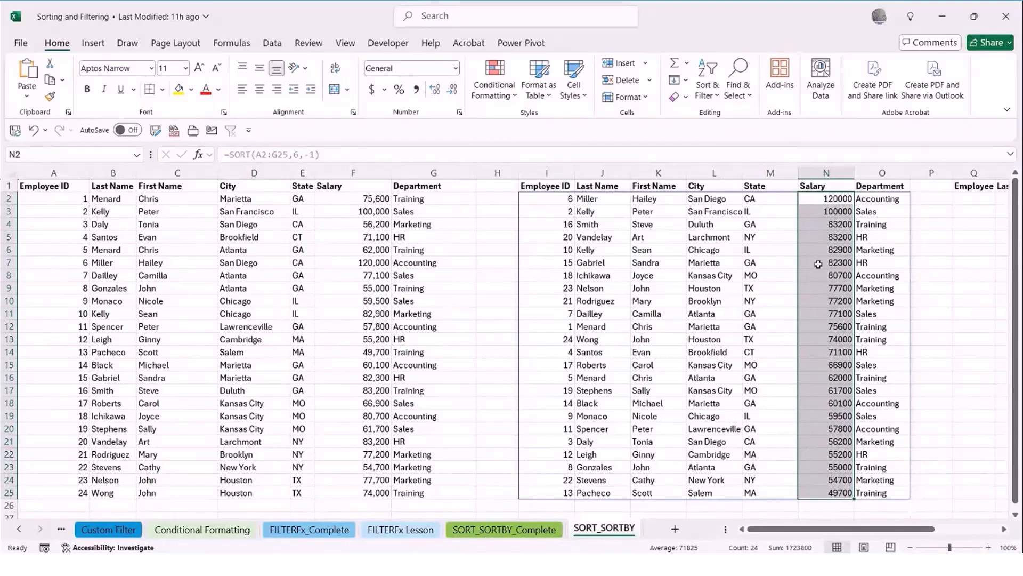
pyautogui.click(416, 90)
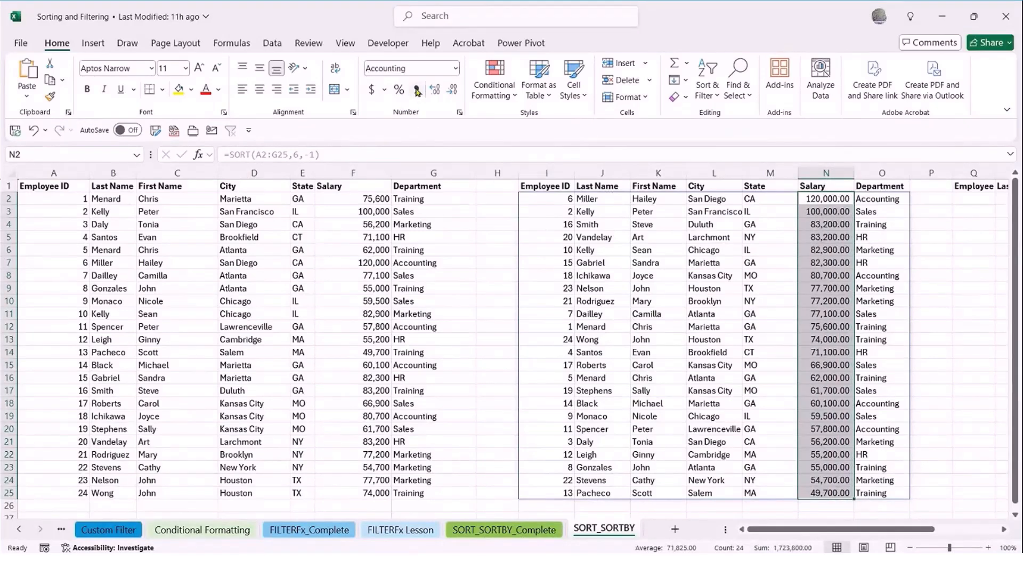
pyautogui.click(452, 89)
pyautogui.click(452, 89)
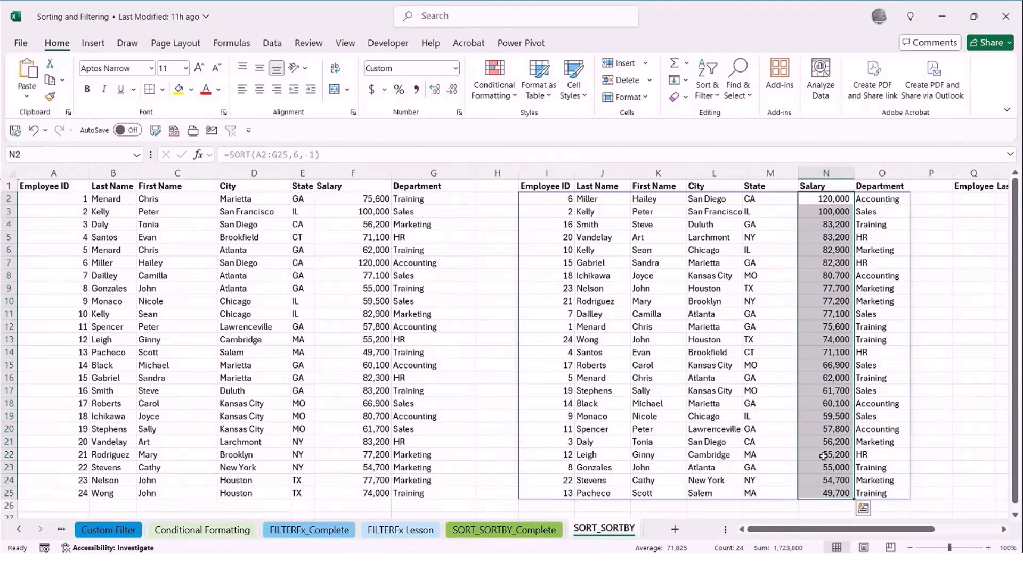
pyautogui.click(371, 89)
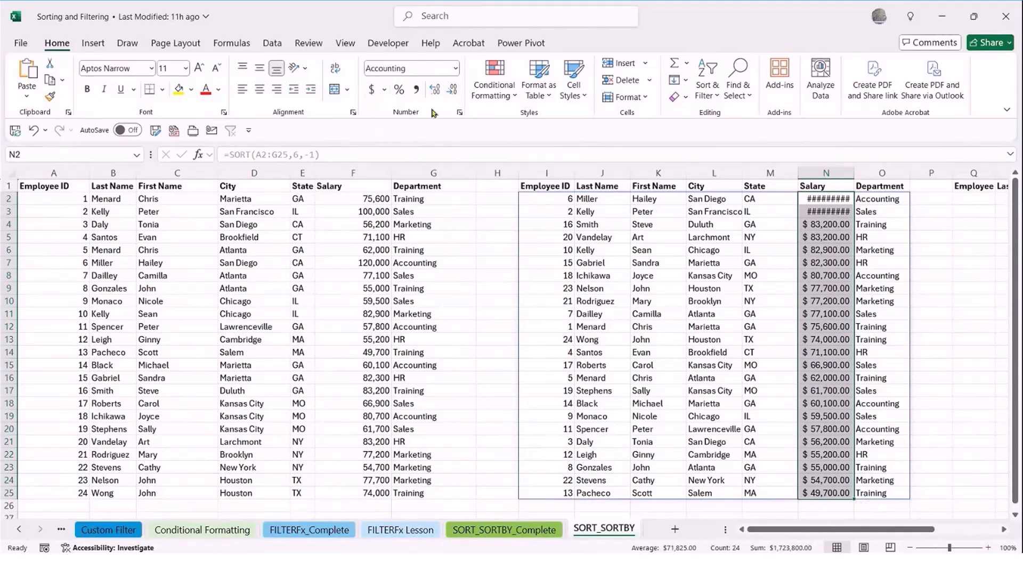
pyautogui.click(453, 90)
pyautogui.click(453, 89)
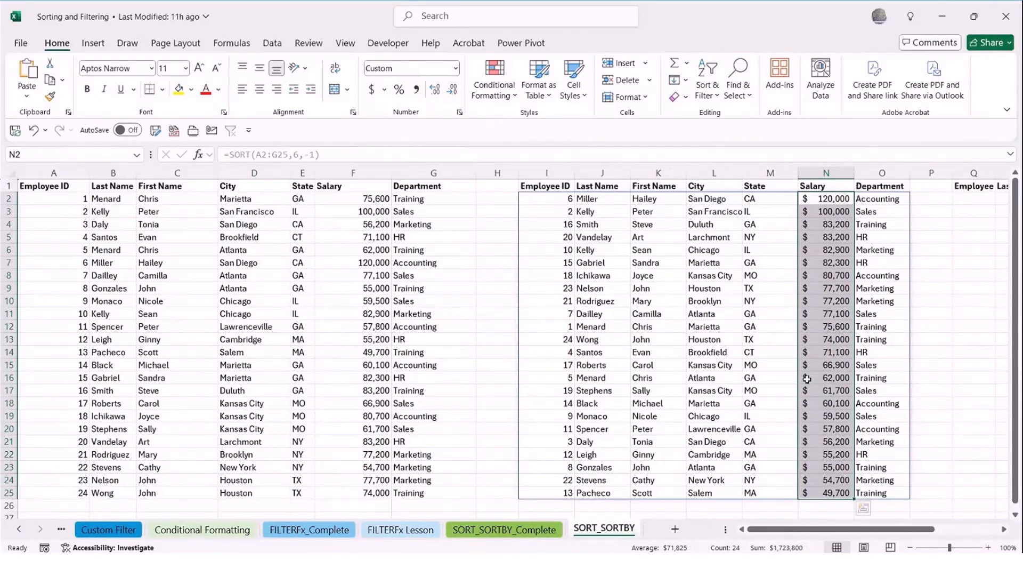
# Look over the sorted salaries and review the arguments of the SORT formula in I2 in the Function Arguments dialog
pyautogui.scroll(-2, 832, 414)
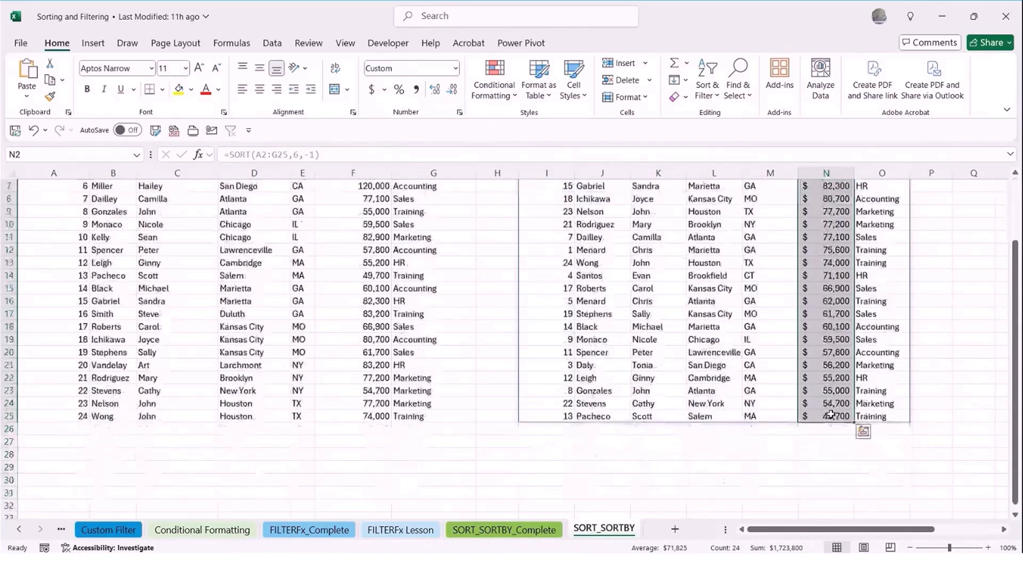
pyautogui.scroll(2, 832, 415)
pyautogui.click(827, 403)
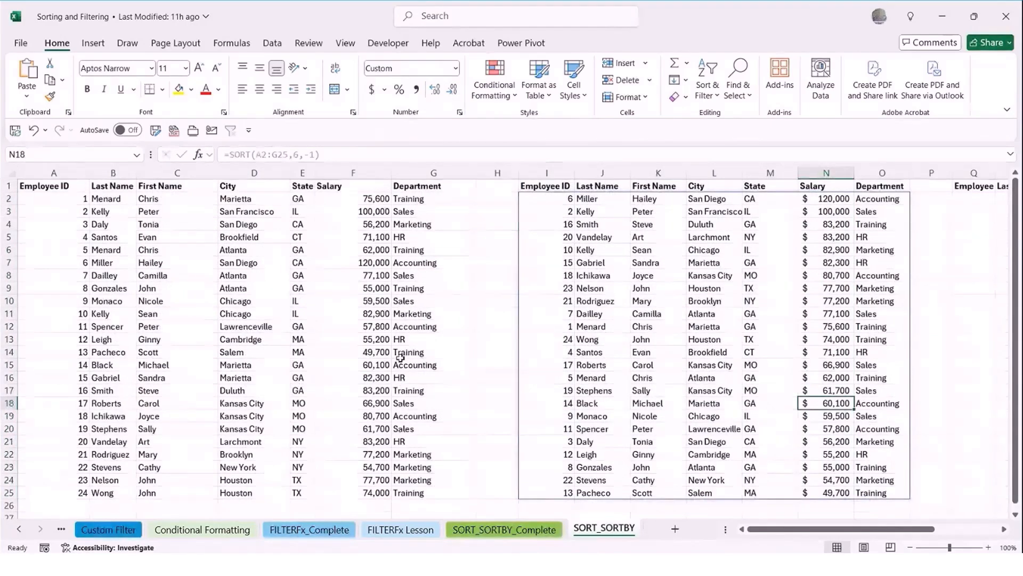
pyautogui.click(550, 201)
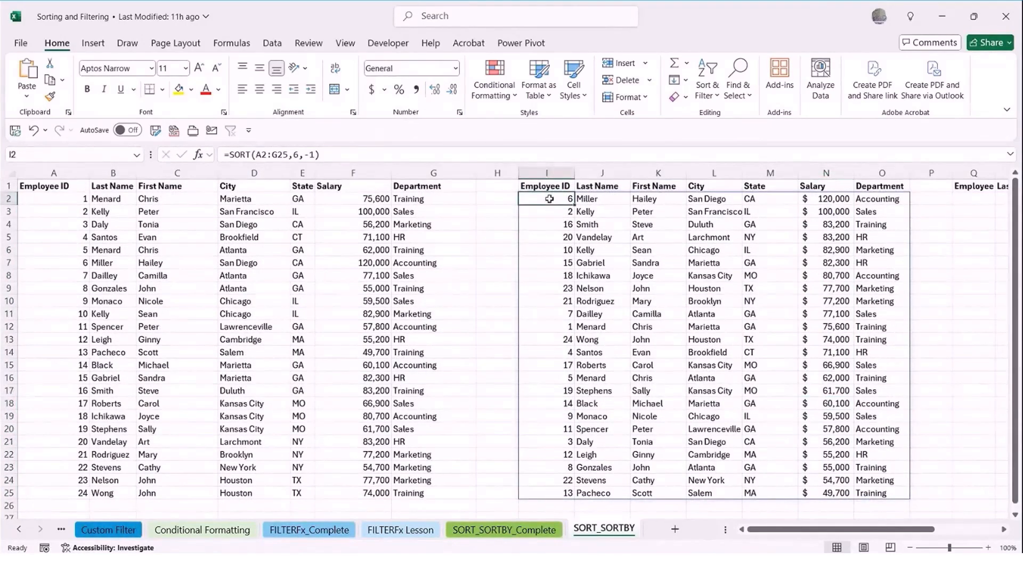
pyautogui.click(198, 155)
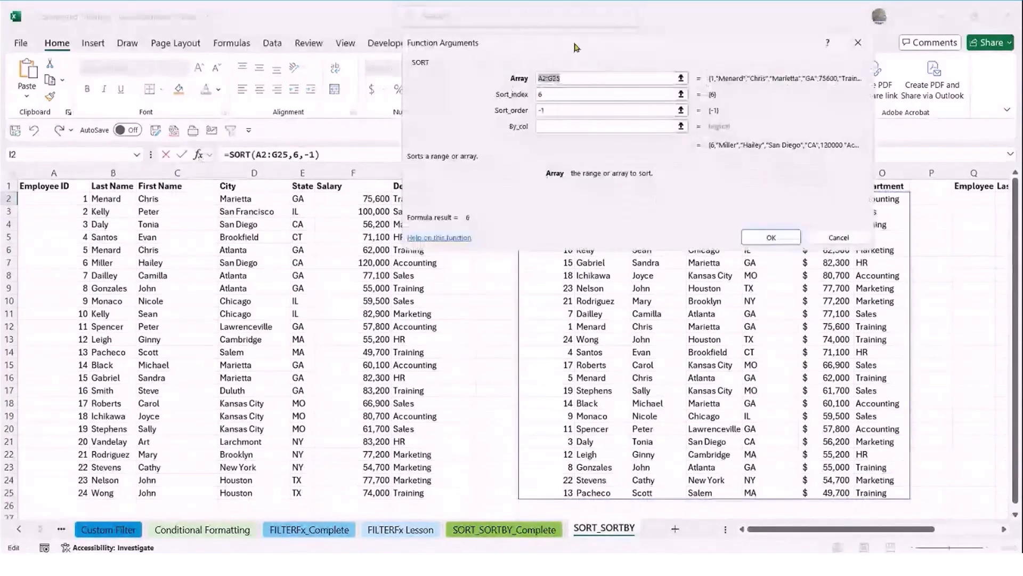
pyautogui.moveTo(574, 47); pyautogui.dragTo(534, 128)
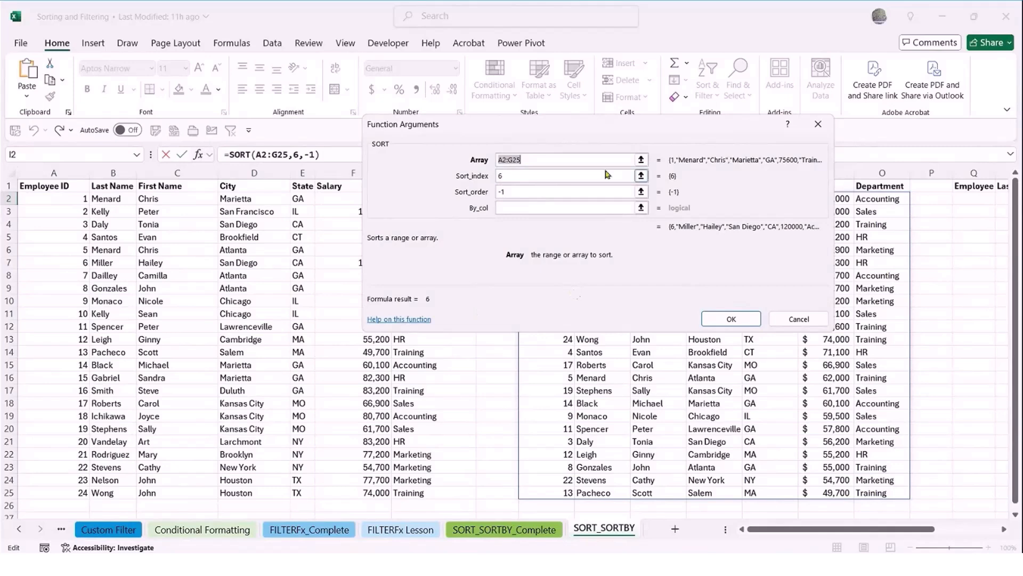
pyautogui.click(791, 321)
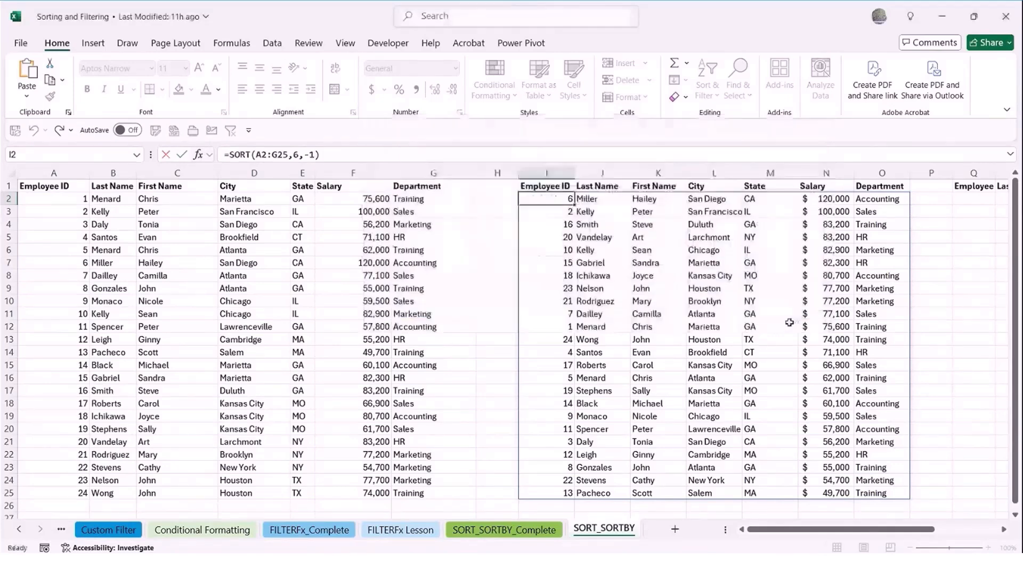
# On the SORT_SORTBY_Complete sheet, examine how the SORTBY results order the Accounting and HR departments and their salaries
pyautogui.click(530, 534)
pyautogui.moveTo(828, 529); pyautogui.dragTo(893, 531)
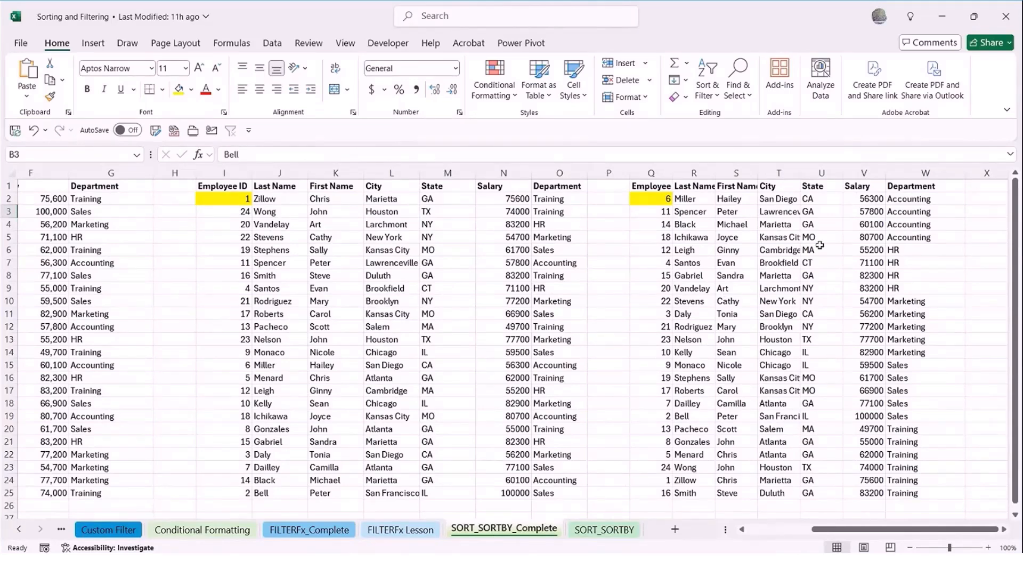
pyautogui.click(911, 204)
pyautogui.moveTo(911, 203); pyautogui.dragTo(911, 240)
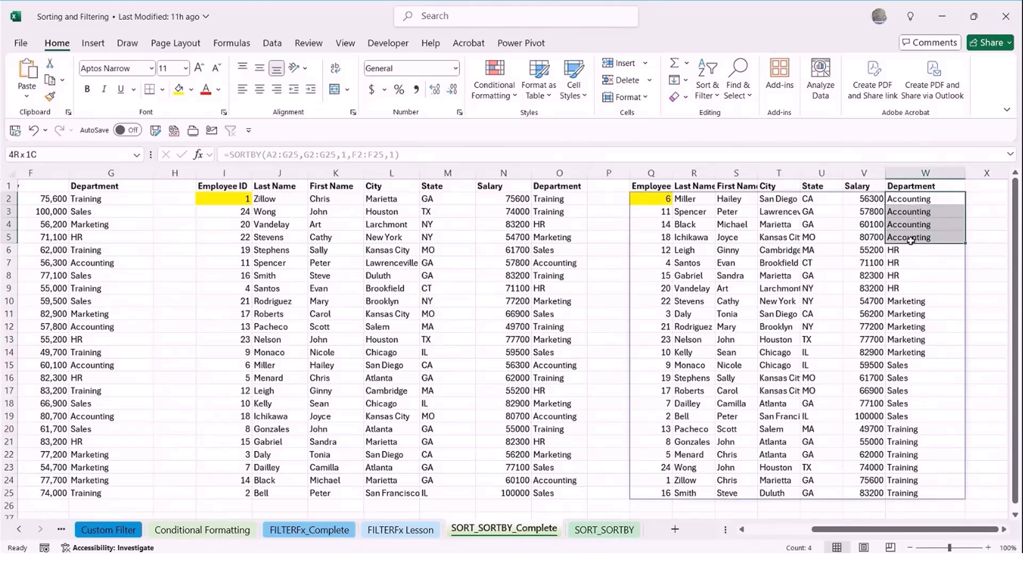
pyautogui.click(939, 278)
pyautogui.moveTo(872, 200); pyautogui.dragTo(871, 235)
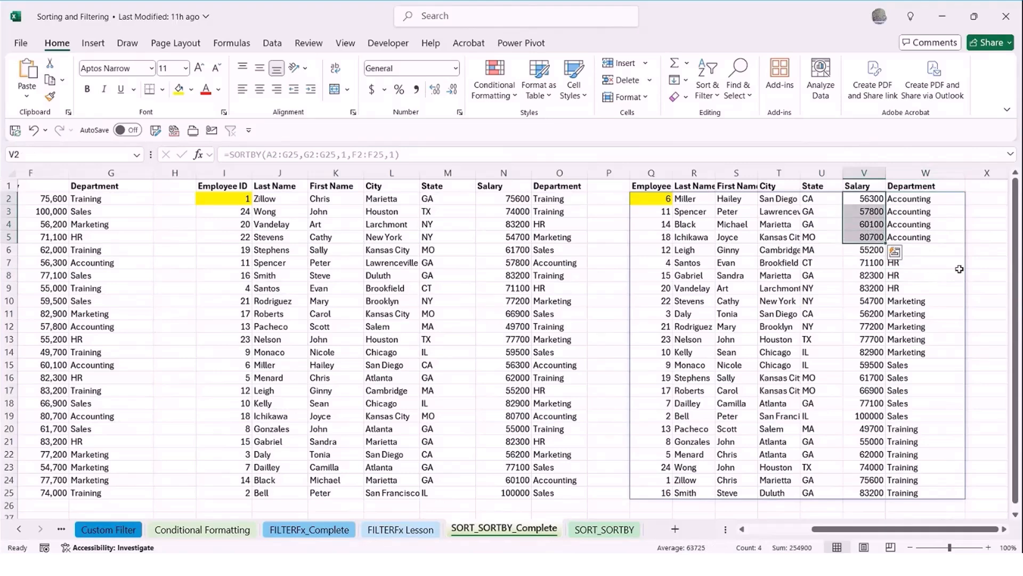
pyautogui.moveTo(934, 251); pyautogui.dragTo(932, 293)
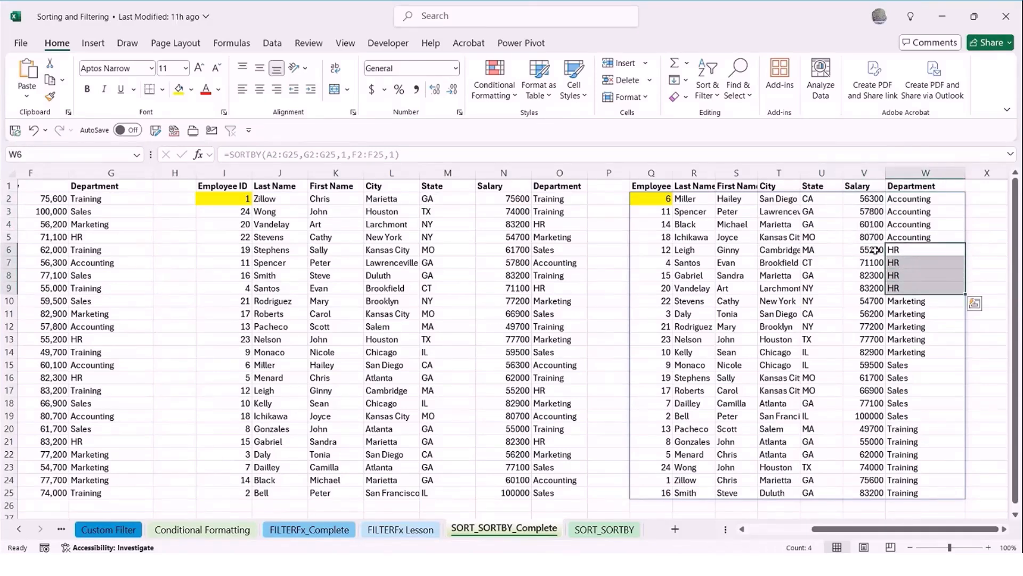
pyautogui.moveTo(869, 249); pyautogui.dragTo(872, 288)
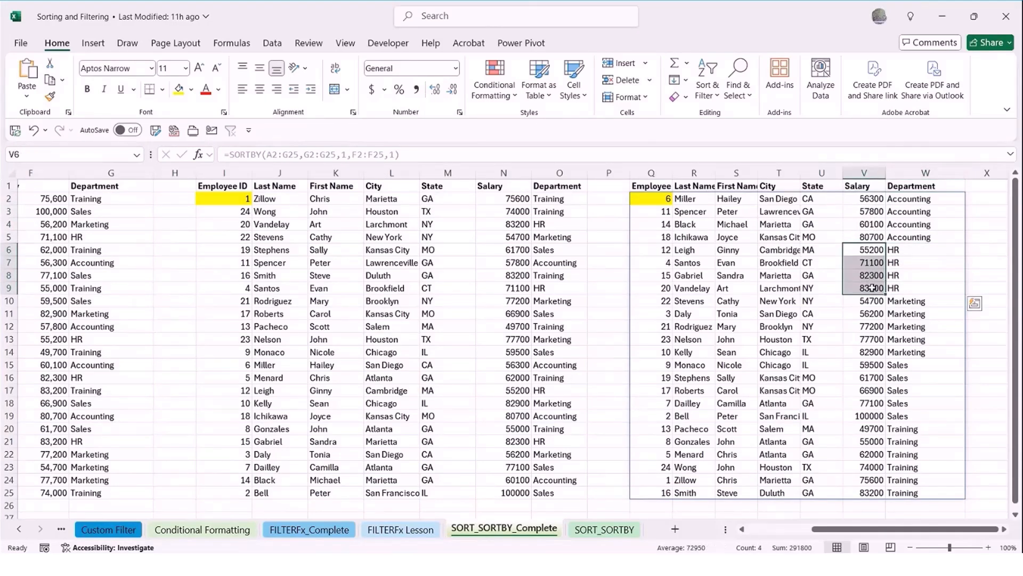
# Examine the array, by_array1, sort_order1 and by_array2 arguments of the SORTBY formula in Q2
pyautogui.doubleClick(654, 197)
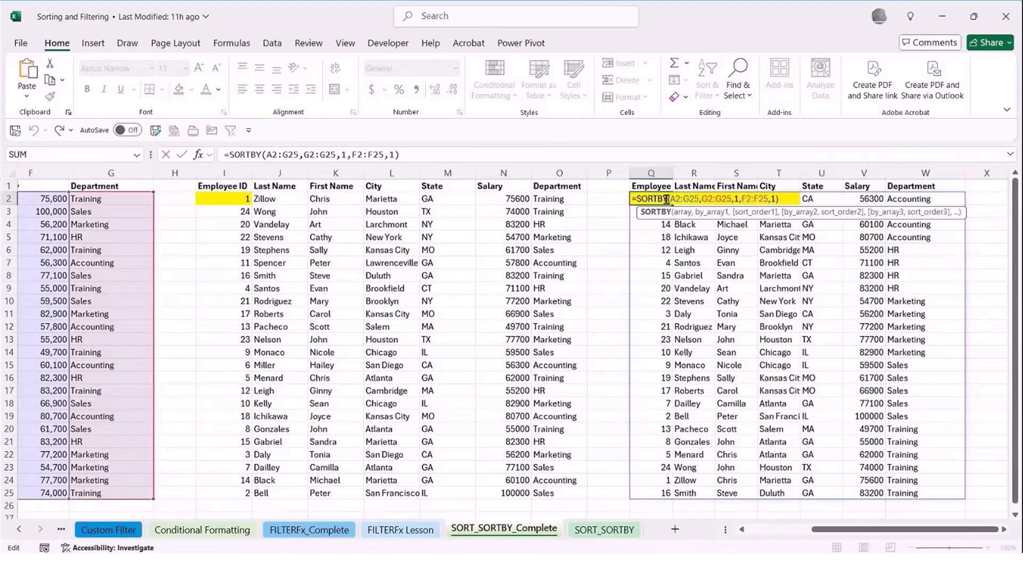
pyautogui.click(682, 213)
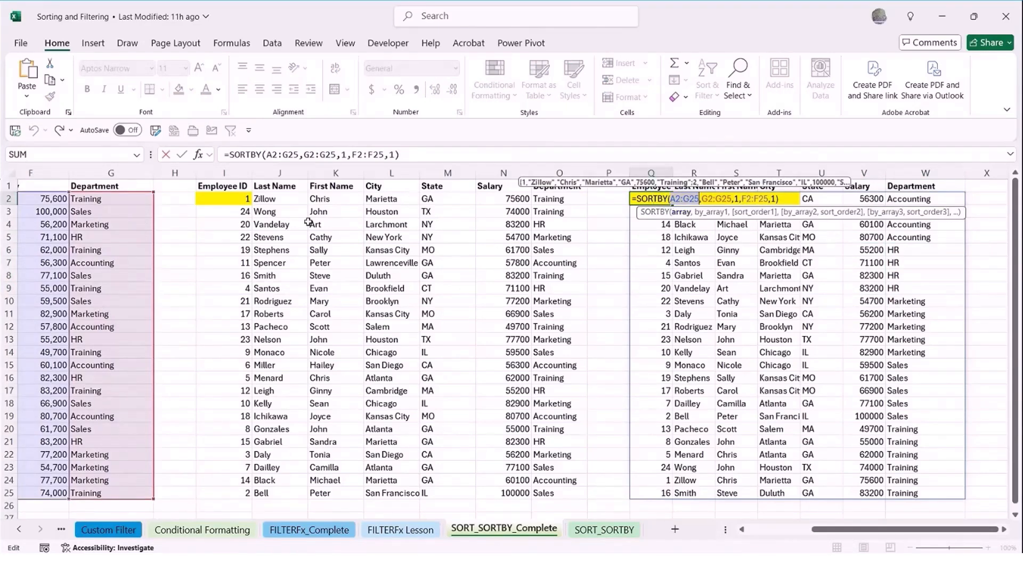
pyautogui.click(714, 216)
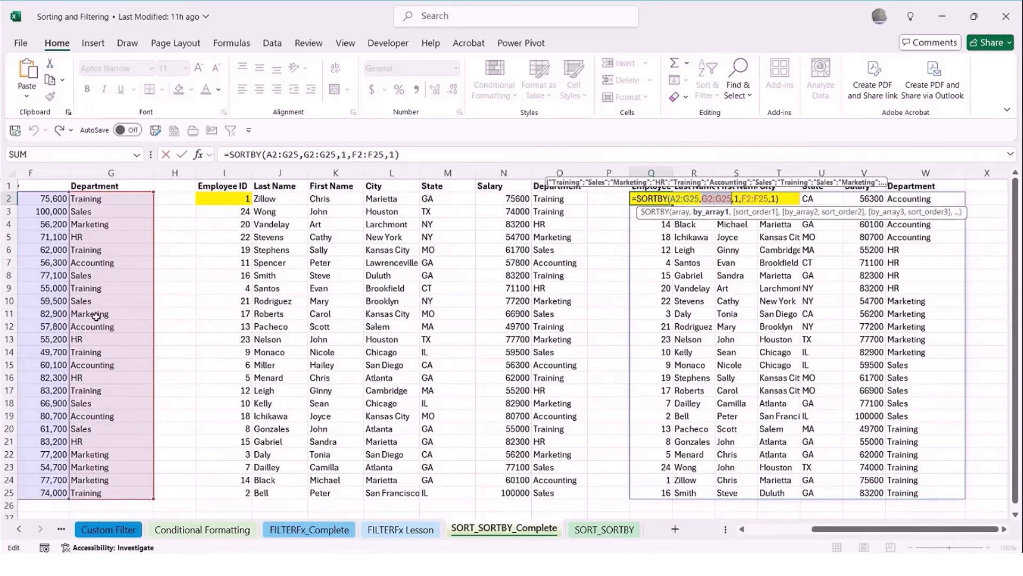
pyautogui.click(745, 213)
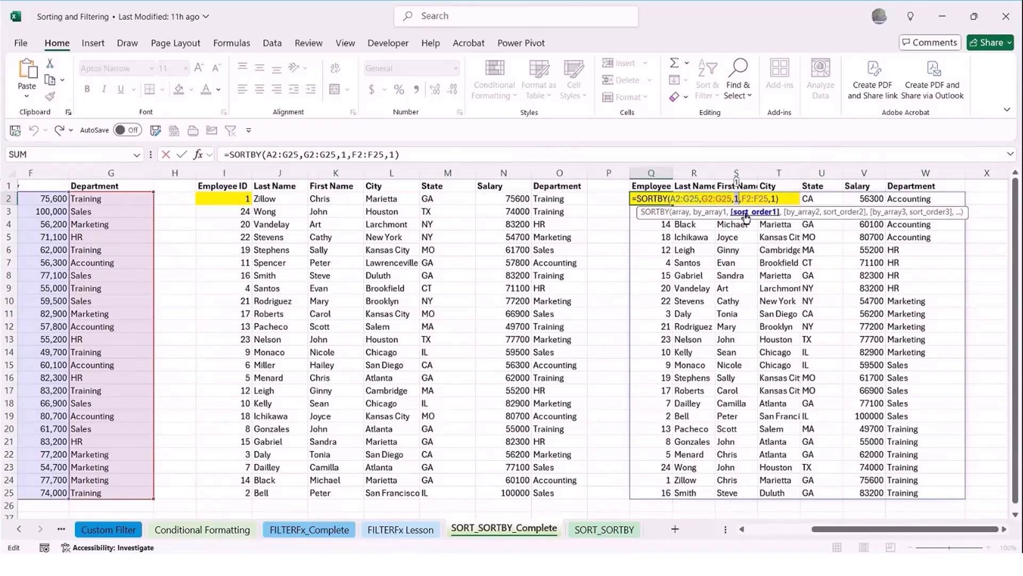
pyautogui.click(809, 213)
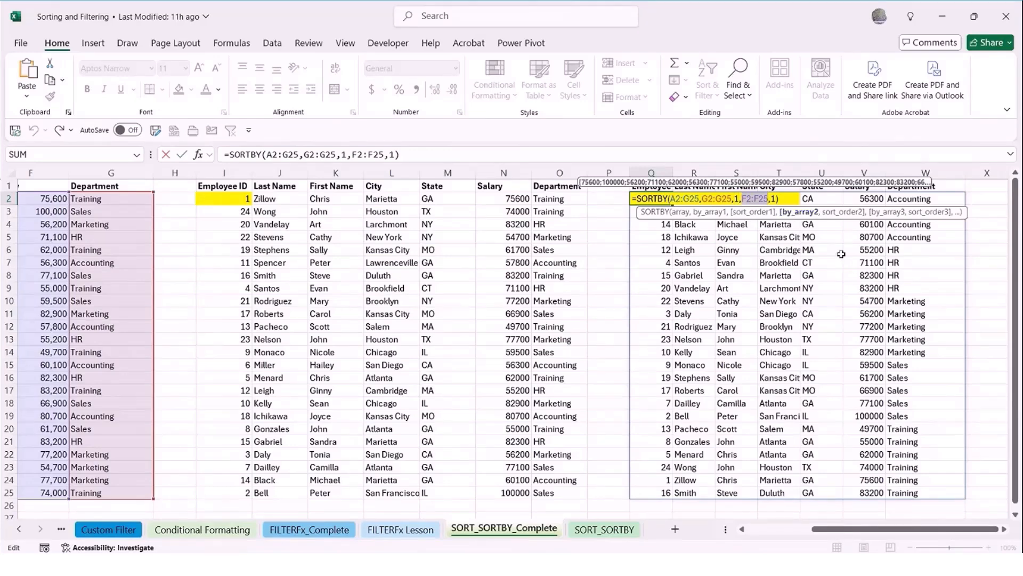
pyautogui.hotkey('ctrl', 'Return')
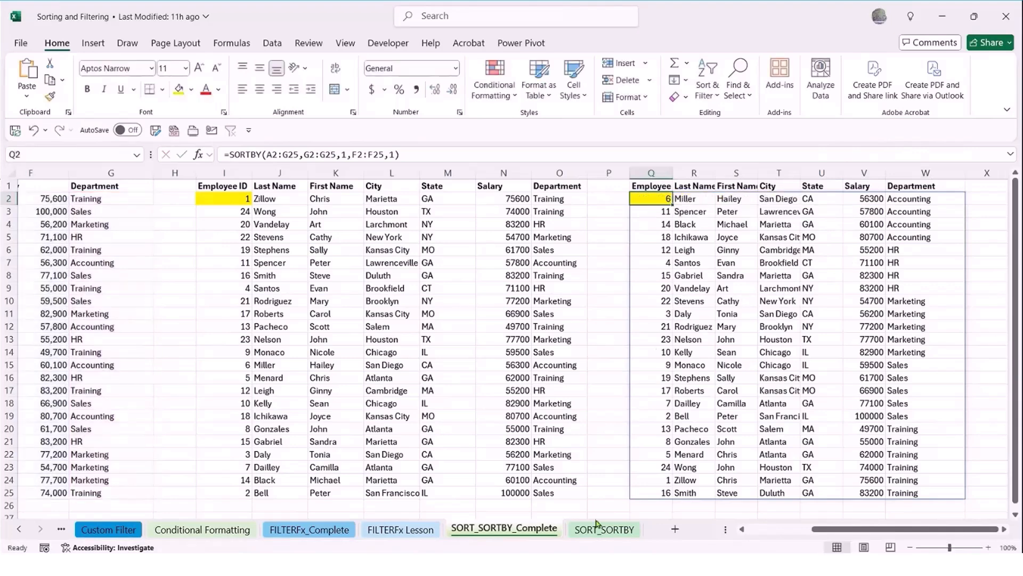
# On the SORT_SORTBY sheet, begin a SORTBY formula in Q2 with A2:G25 as the array
pyautogui.click(604, 531)
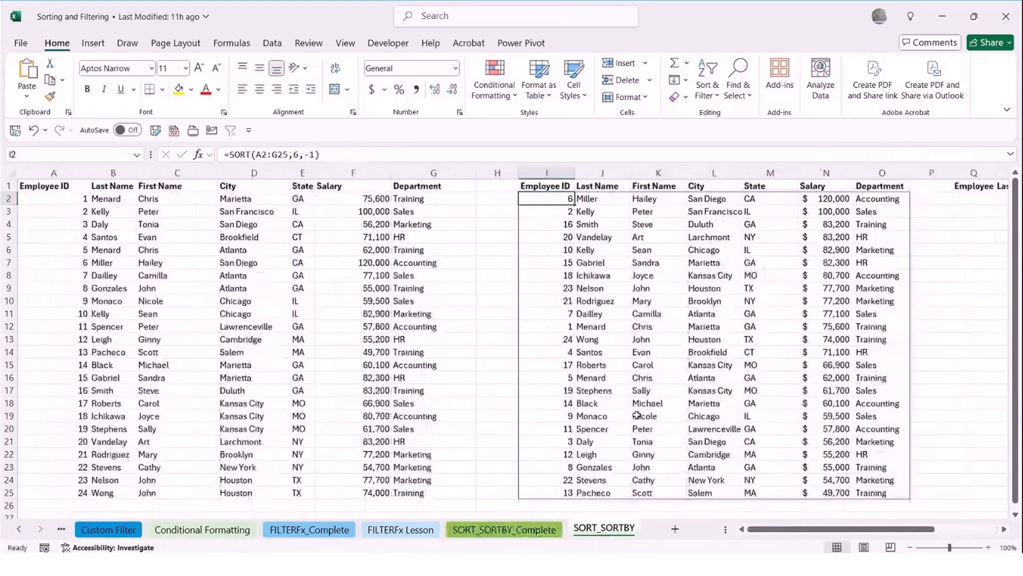
pyautogui.moveTo(916, 529); pyautogui.dragTo(980, 530)
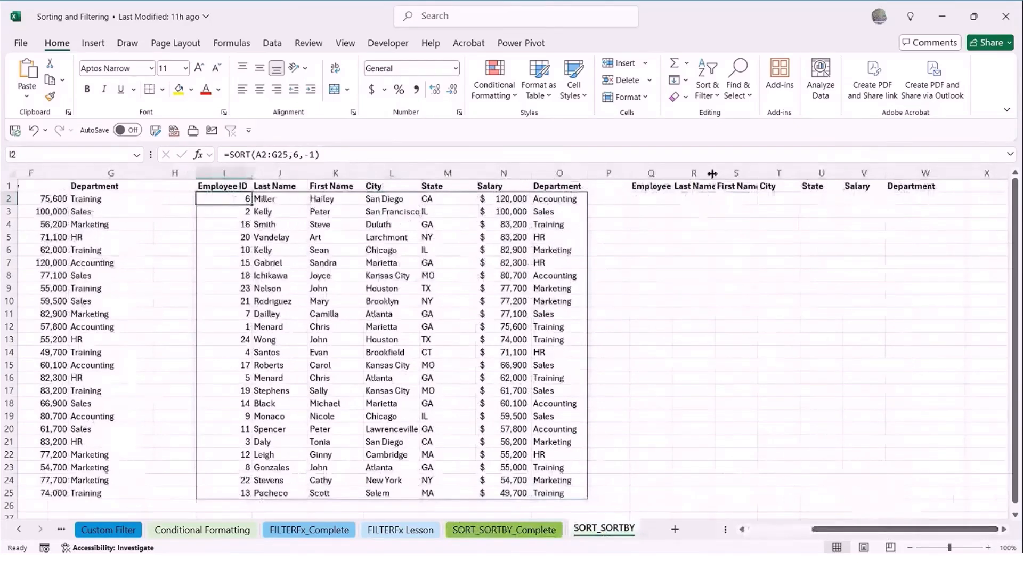
pyautogui.click(651, 200)
pyautogui.write('=sort')
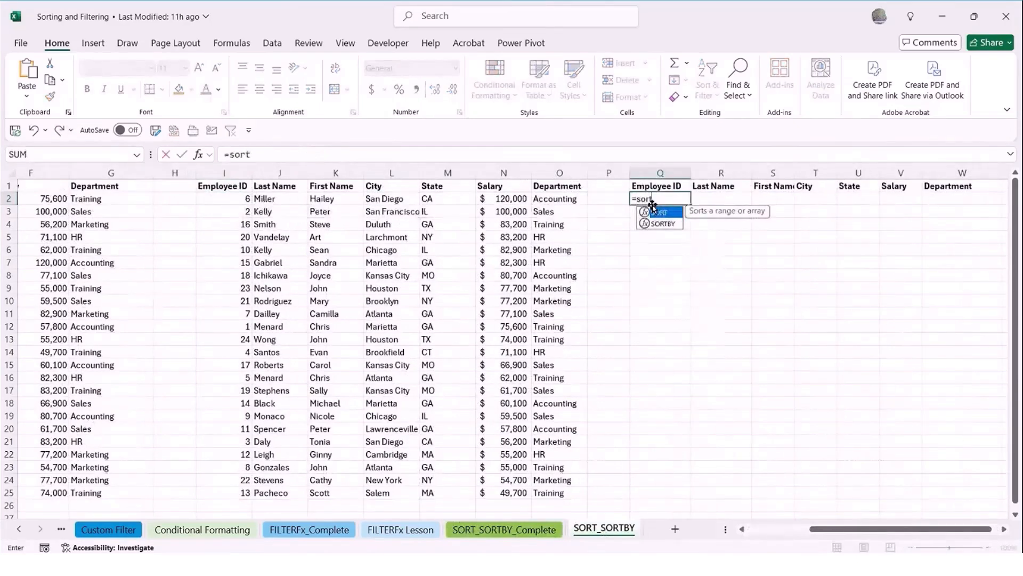
pyautogui.write('b')
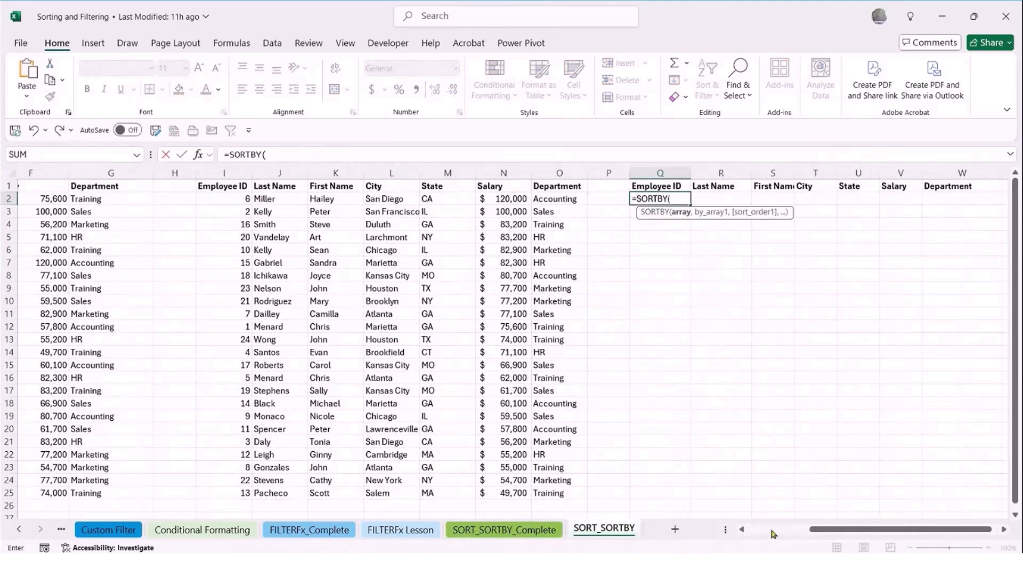
pyautogui.moveTo(810, 530); pyautogui.dragTo(709, 539)
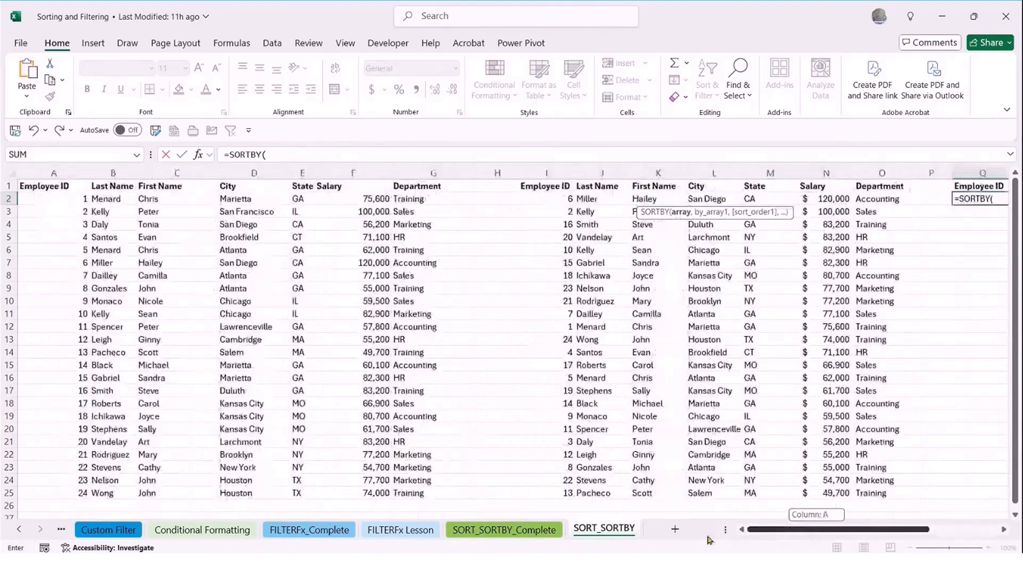
pyautogui.moveTo(32, 198); pyautogui.dragTo(411, 488)
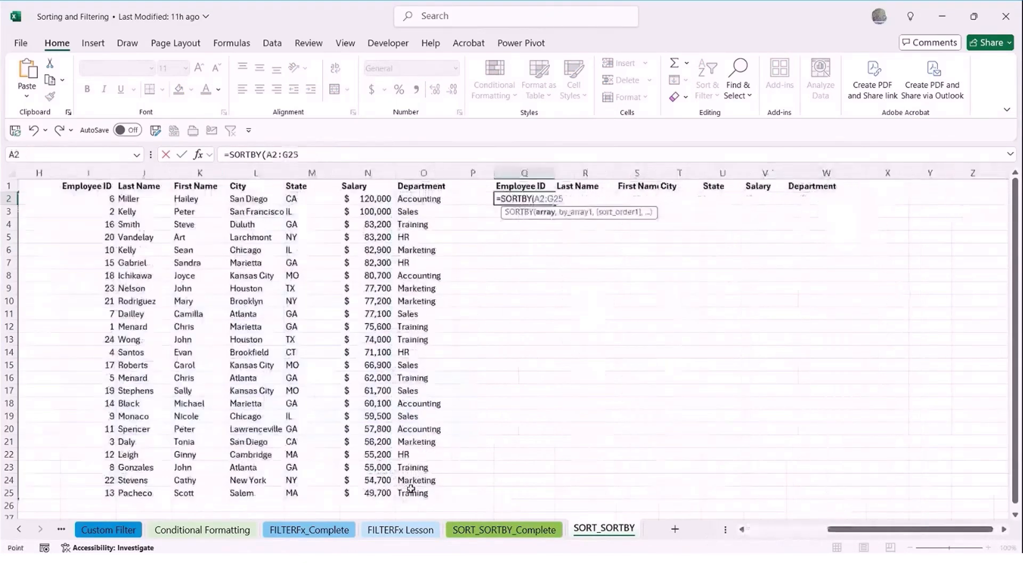
pyautogui.write(',')
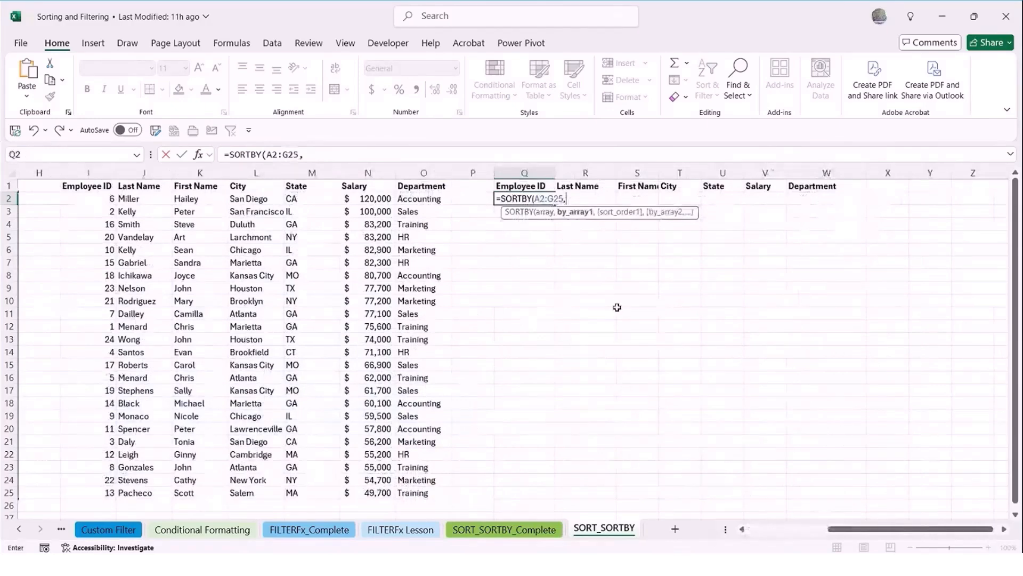
# Complete the SORTBY formula in Q2 to sort by department G2:G25 with order 1, then by salary F2:F25 with order 1
pyautogui.moveTo(865, 531); pyautogui.dragTo(819, 537)
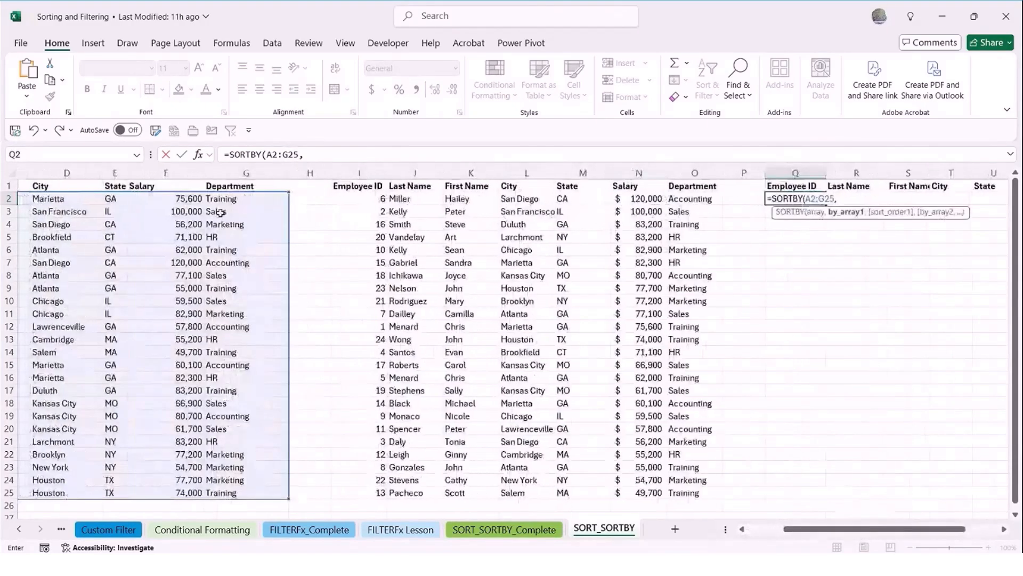
pyautogui.moveTo(225, 199); pyautogui.dragTo(256, 494)
pyautogui.write(',')
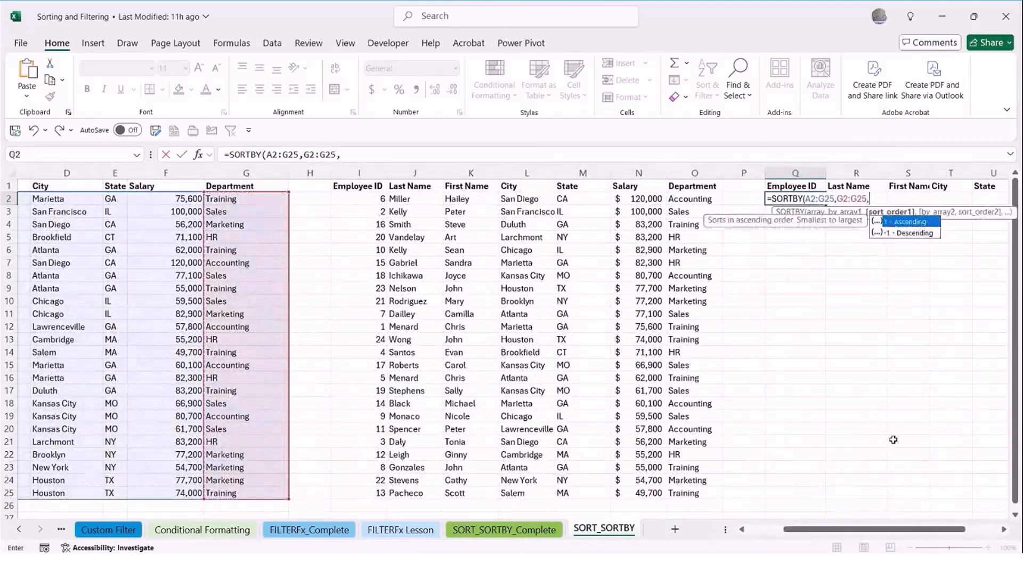
pyautogui.write('1')
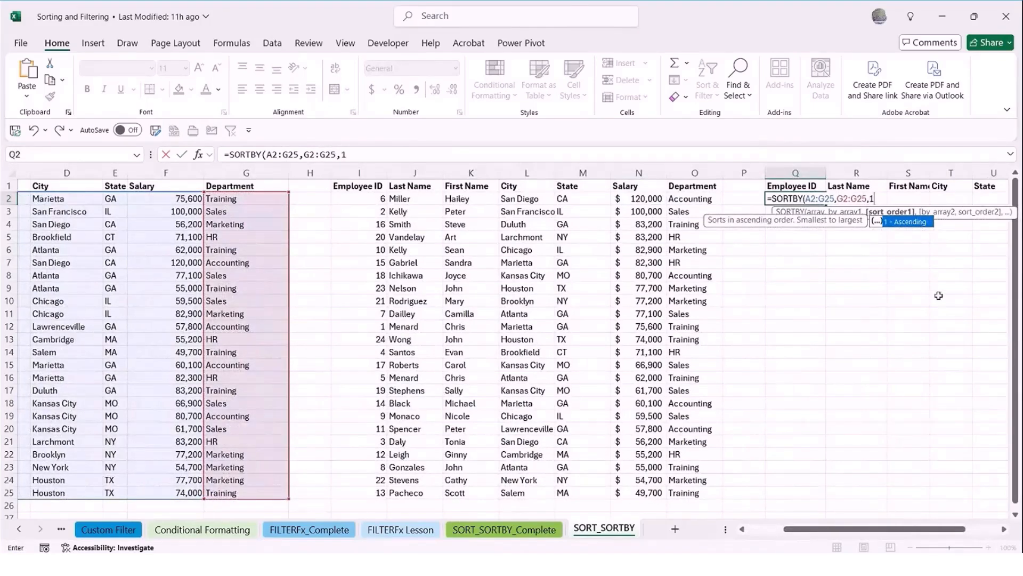
pyautogui.write(',')
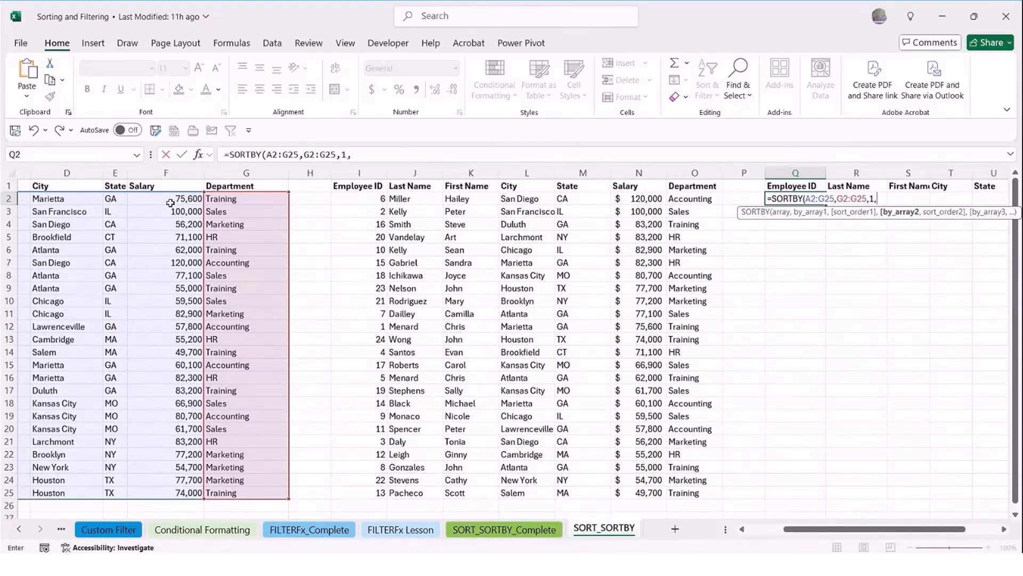
pyautogui.moveTo(171, 204); pyautogui.dragTo(179, 491)
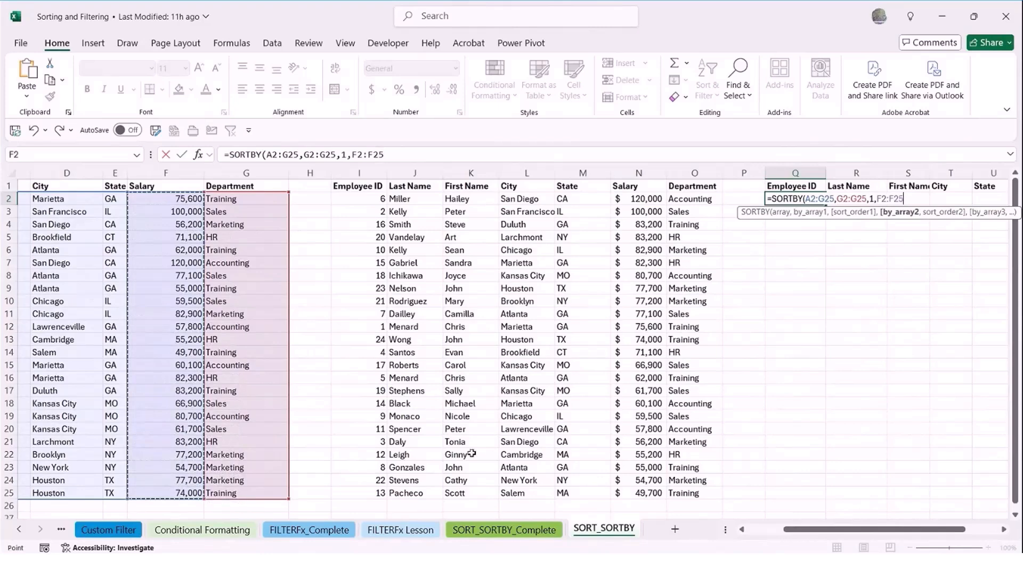
pyautogui.write(',')
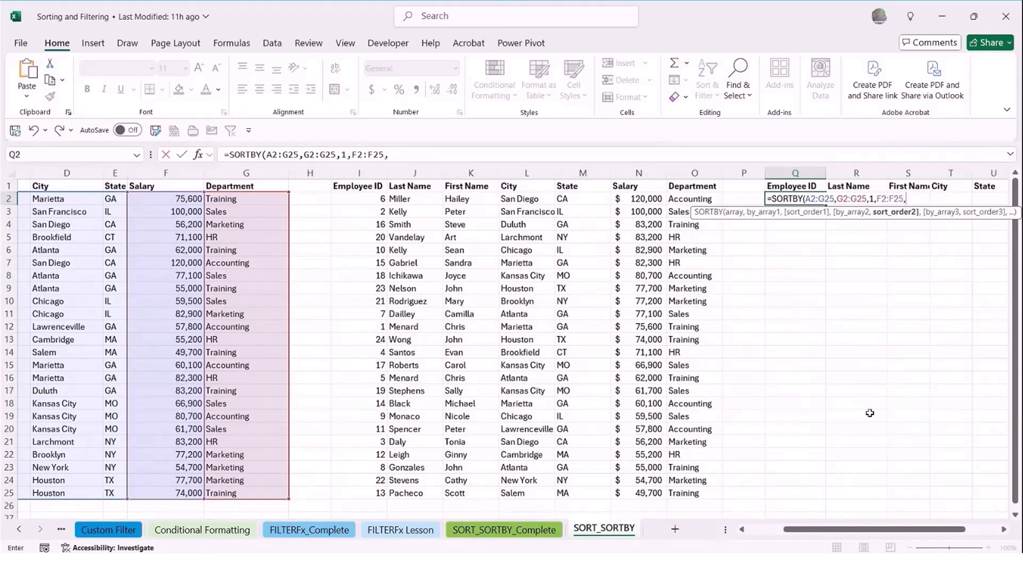
pyautogui.write('-')
pyautogui.press('BackSpace')
pyautogui.write('1')
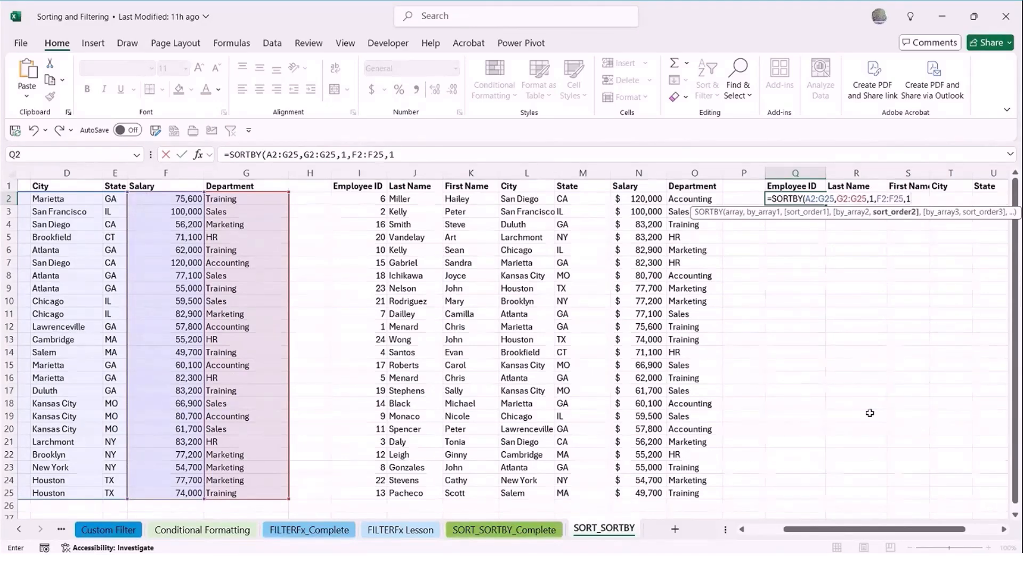
pyautogui.press('Return')
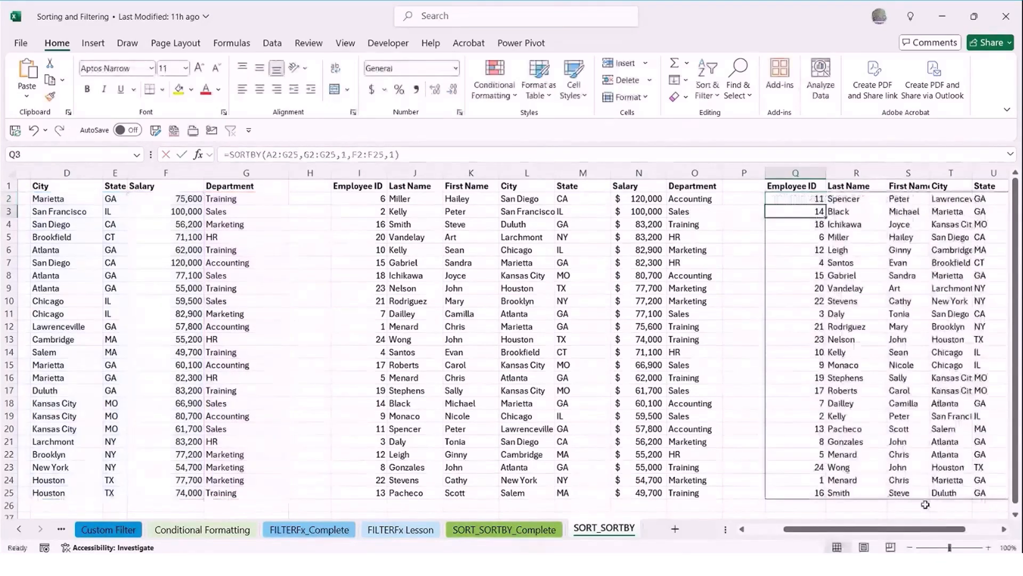
# Change the salary sort order in the Q2 SORTBY formula to -1 so salaries sort descending within each department
pyautogui.moveTo(940, 529); pyautogui.dragTo(973, 531)
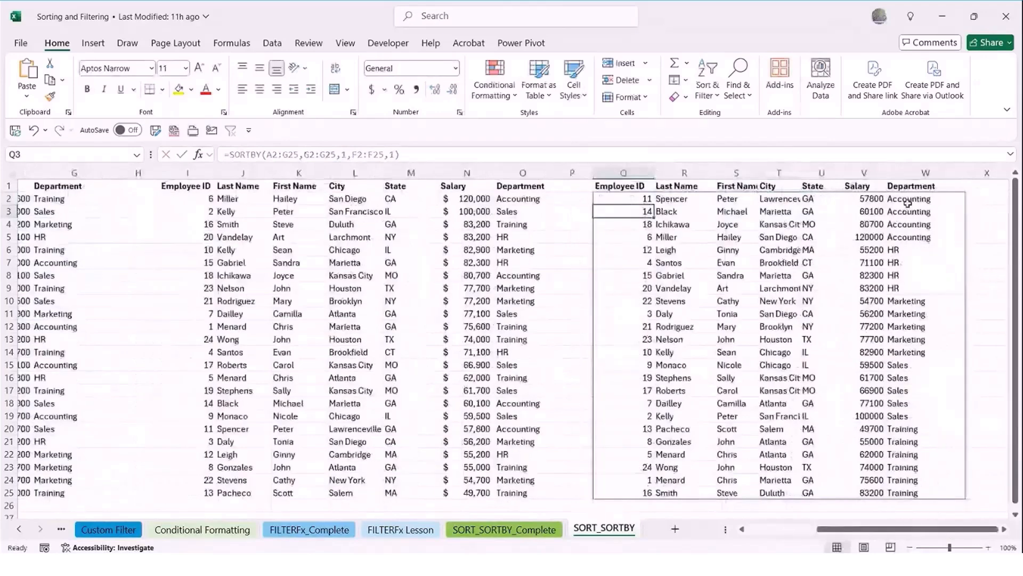
pyautogui.moveTo(910, 199); pyautogui.dragTo(914, 237)
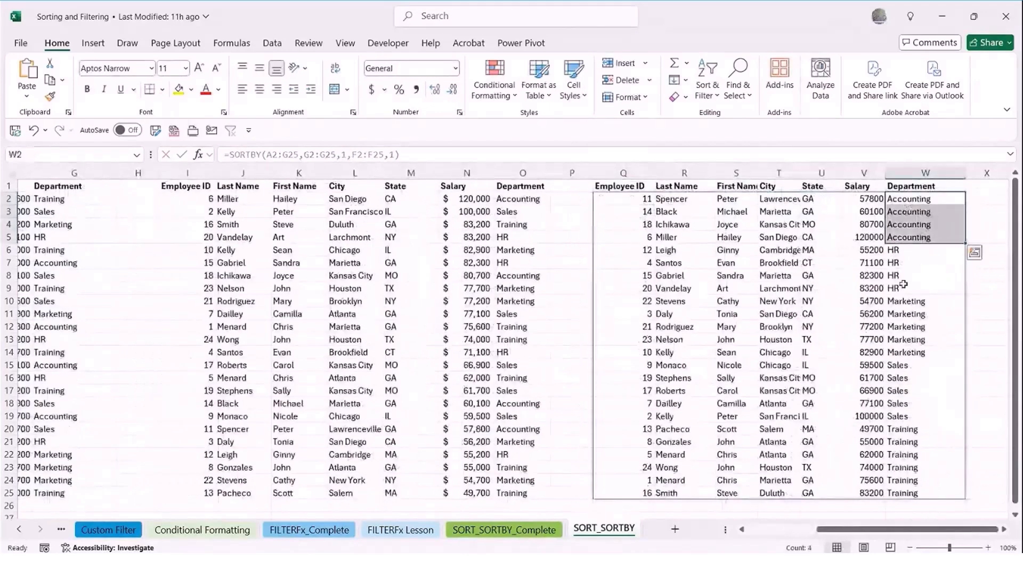
pyautogui.click(622, 198)
pyautogui.click(394, 155)
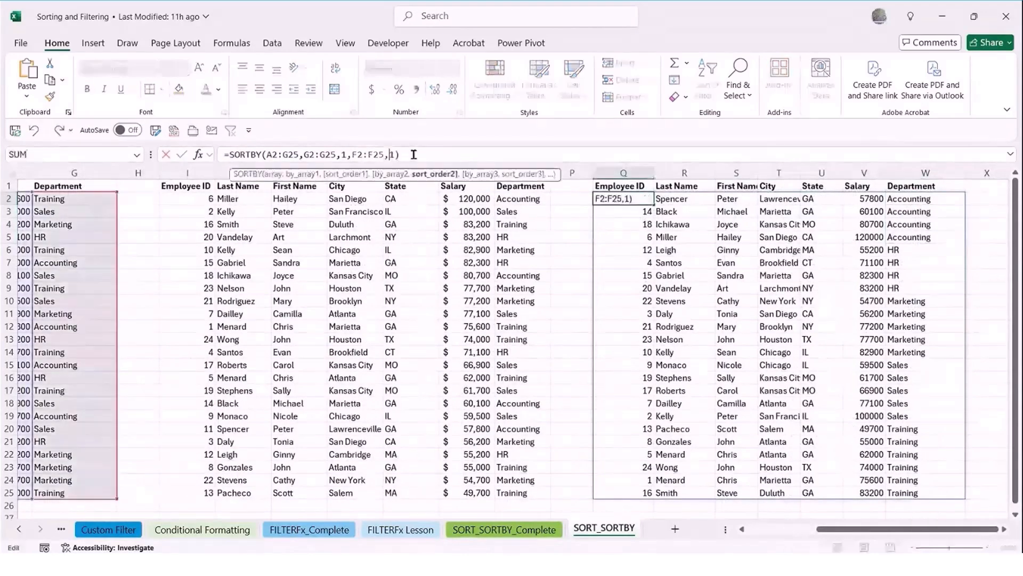
pyautogui.write('-')
pyautogui.press('Return')
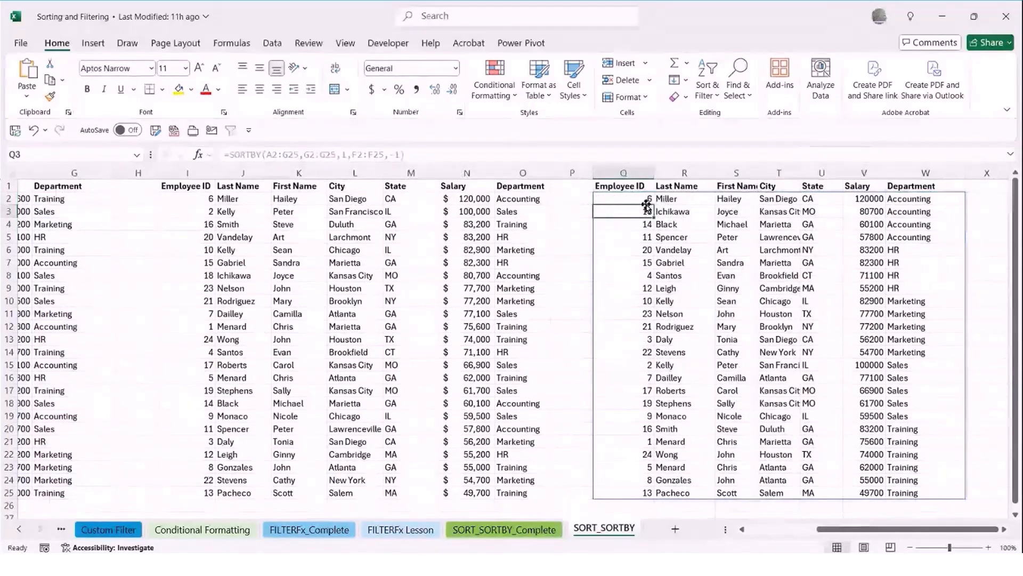
# Examine the salary order within the Accounting and HR departments in the SORTBY results
pyautogui.moveTo(646, 206); pyautogui.dragTo(647, 291)
pyautogui.click(611, 266)
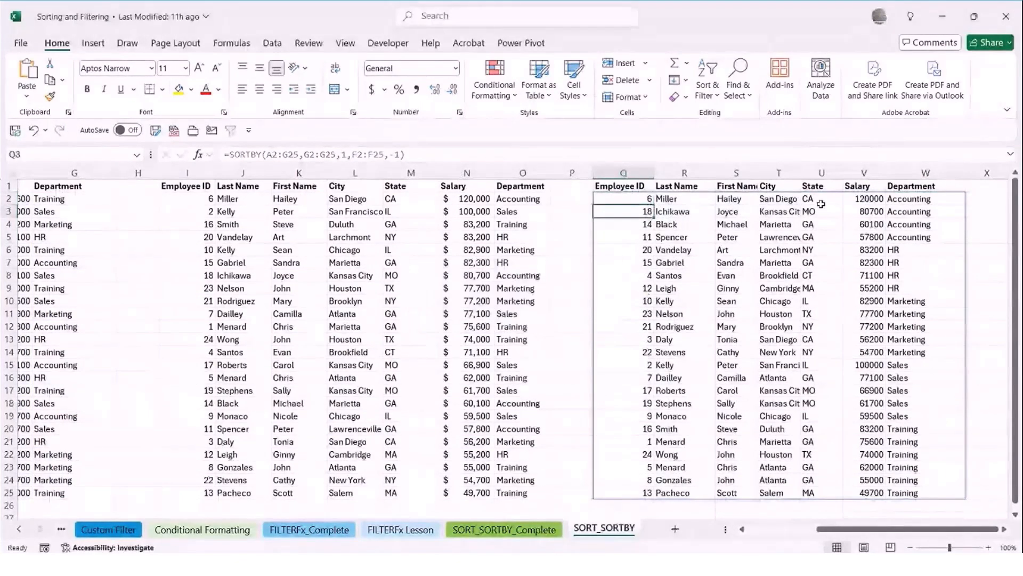
pyautogui.click(851, 203)
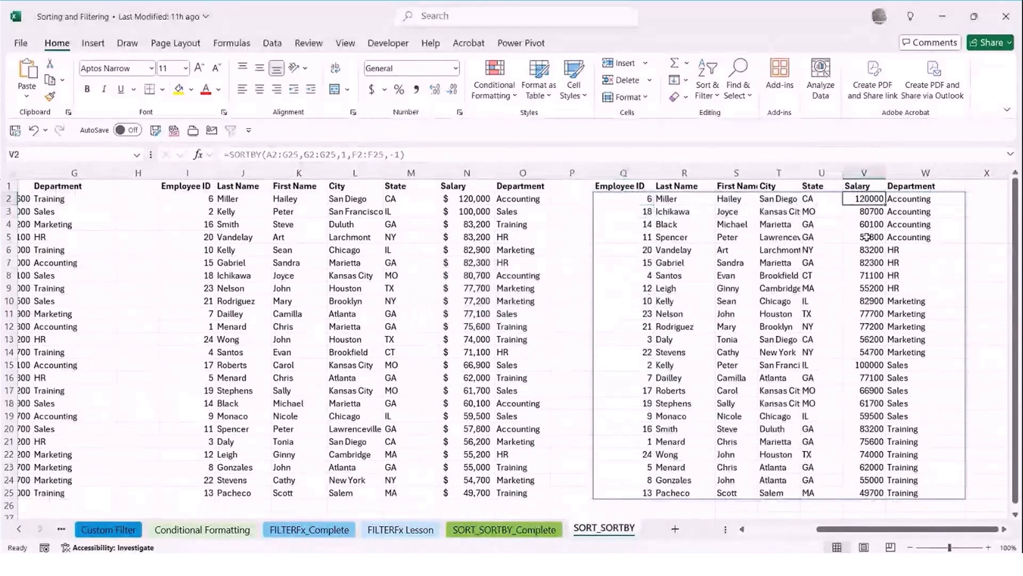
pyautogui.moveTo(861, 198); pyautogui.dragTo(926, 271)
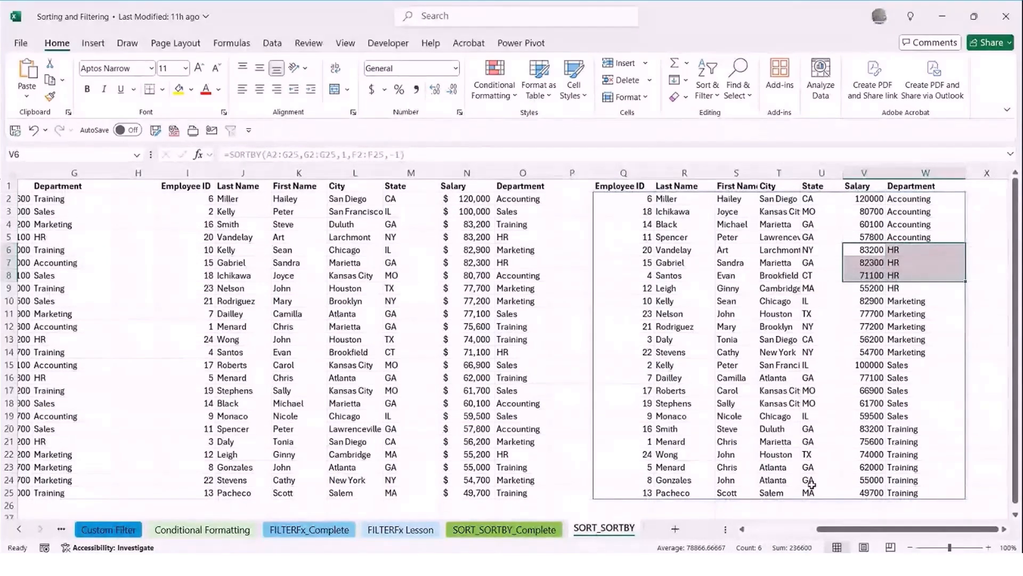
# Compare the original employee data in A1:G25 with the SORT and SORTBY results beside it
pyautogui.moveTo(847, 530); pyautogui.dragTo(173, 342)
pyautogui.click(74, 275)
pyautogui.moveTo(835, 529); pyautogui.dragTo(794, 367)
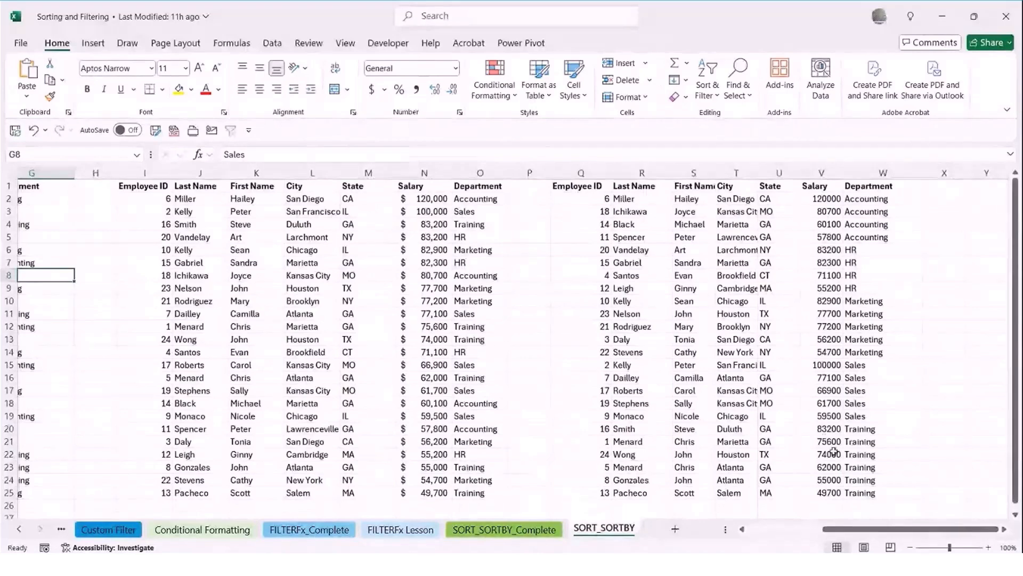
pyautogui.moveTo(863, 529); pyautogui.dragTo(286, 331)
pyautogui.click(176, 288)
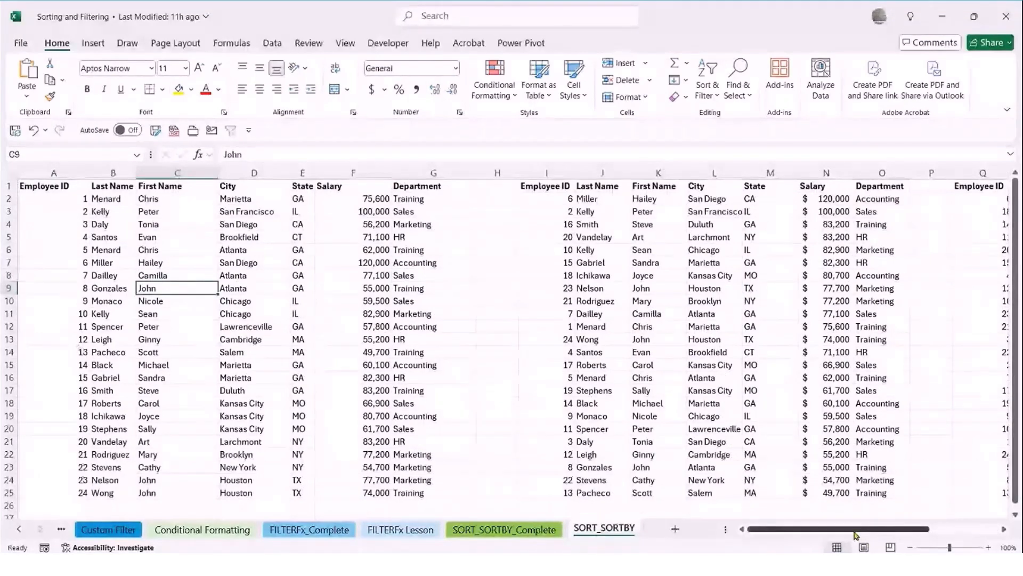
pyautogui.moveTo(849, 529); pyautogui.dragTo(951, 529)
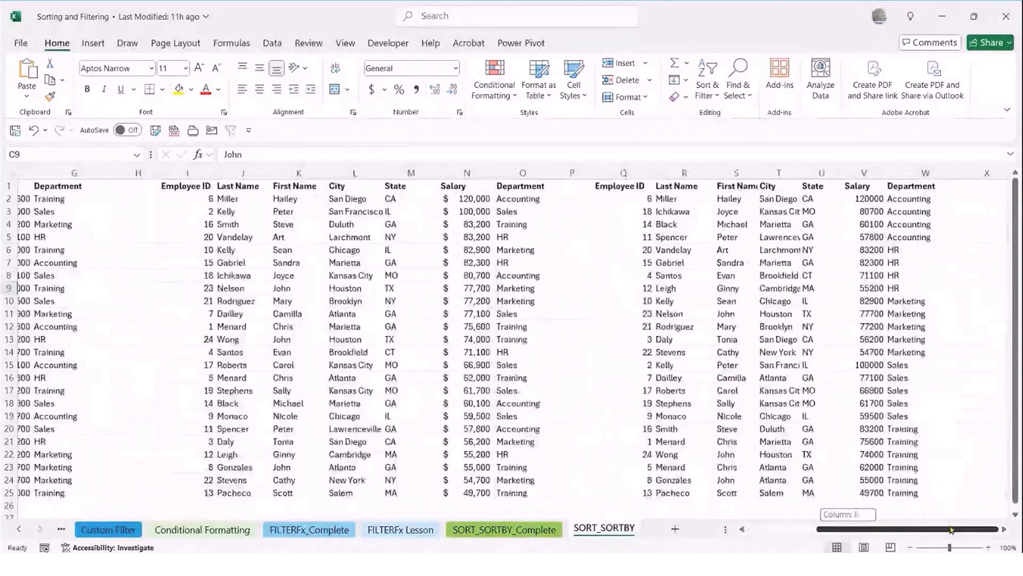